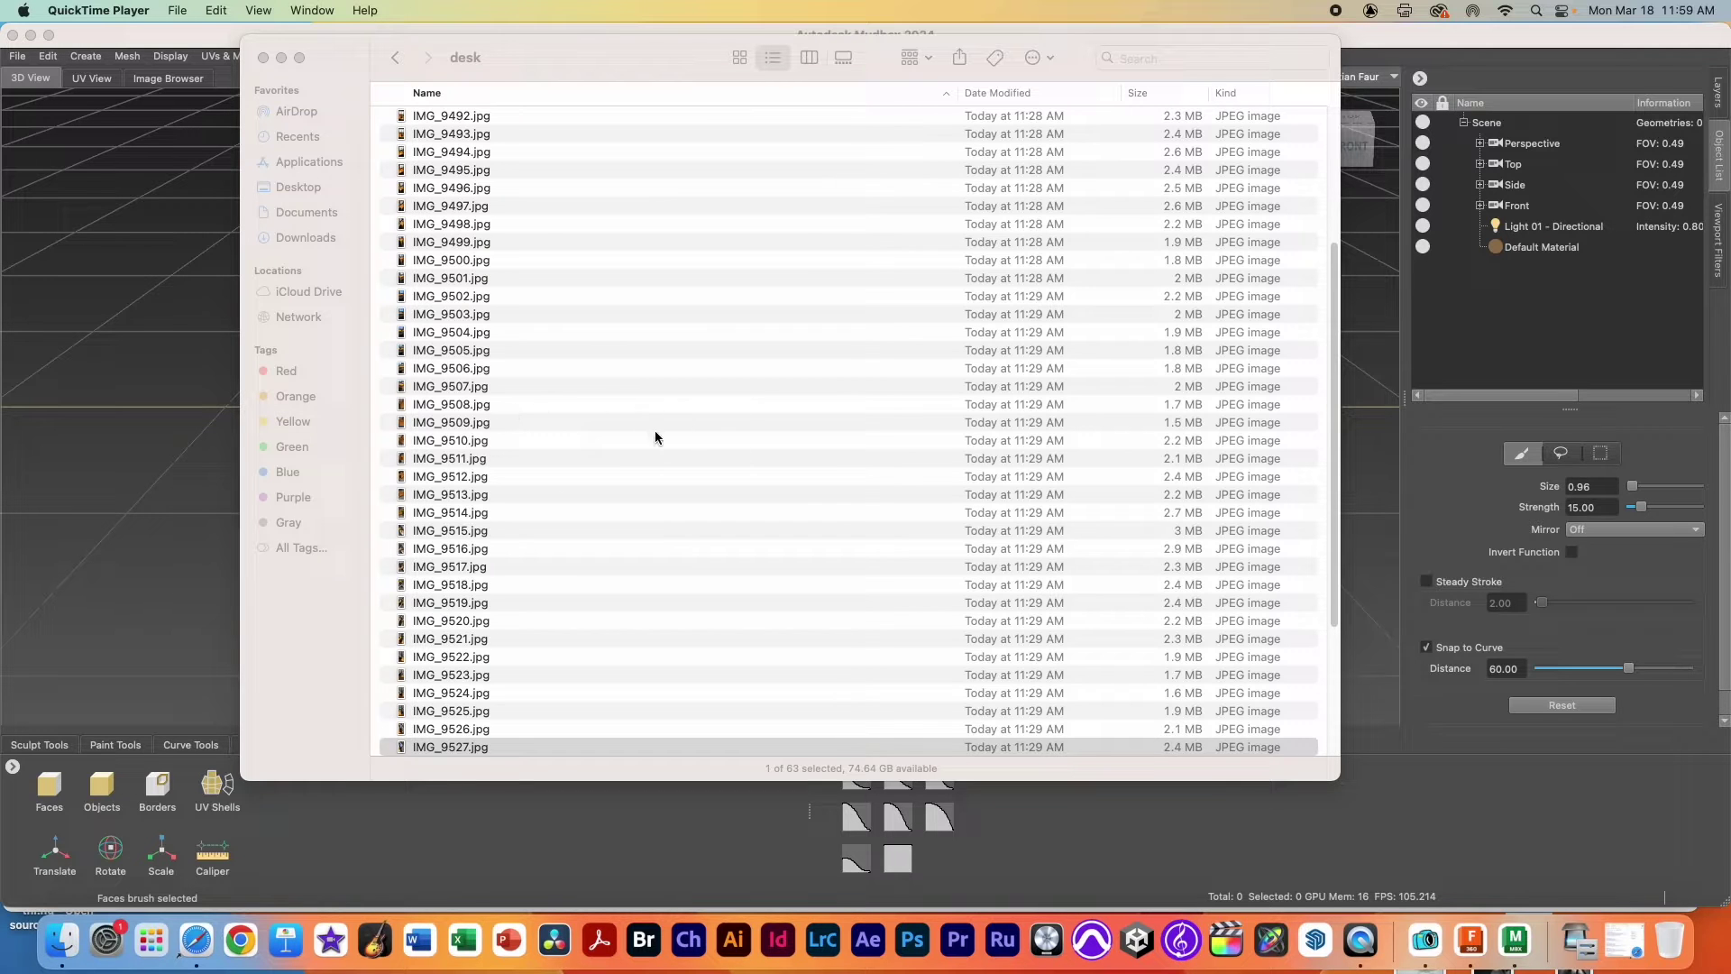
- Preview the desk photos in the folder from IMG_9478.jpg onward to check the angles covered around the desk
scroll(656, 437, up, 5)
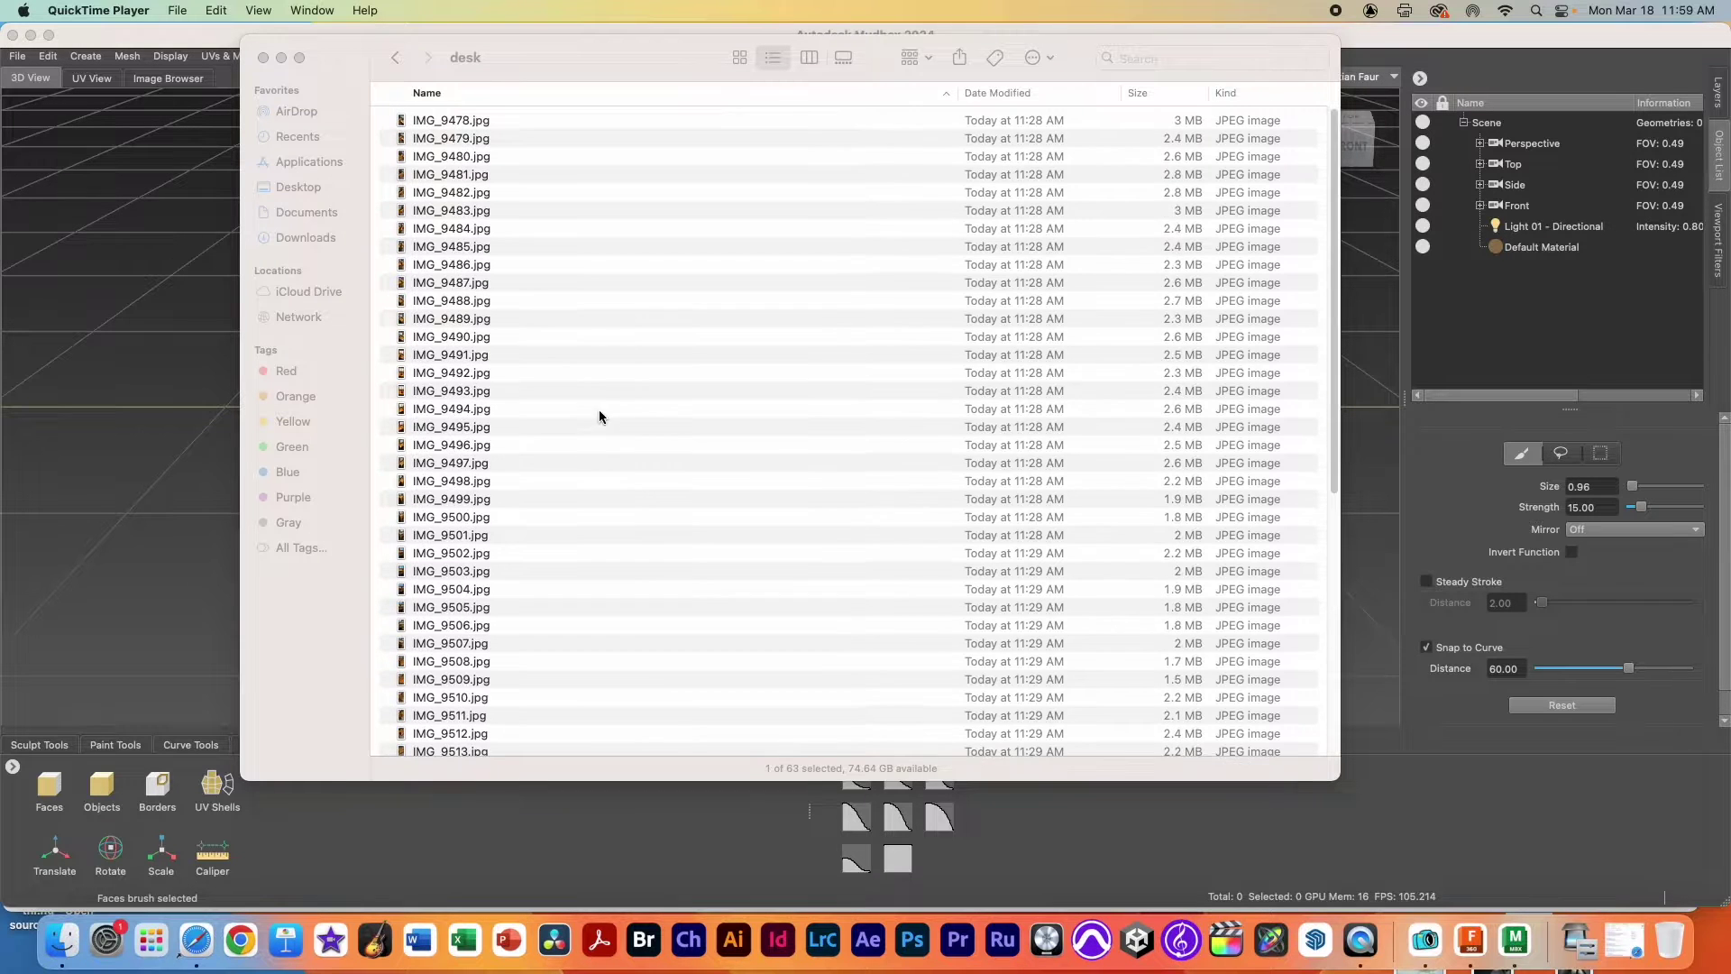
click(511, 121)
click(501, 126)
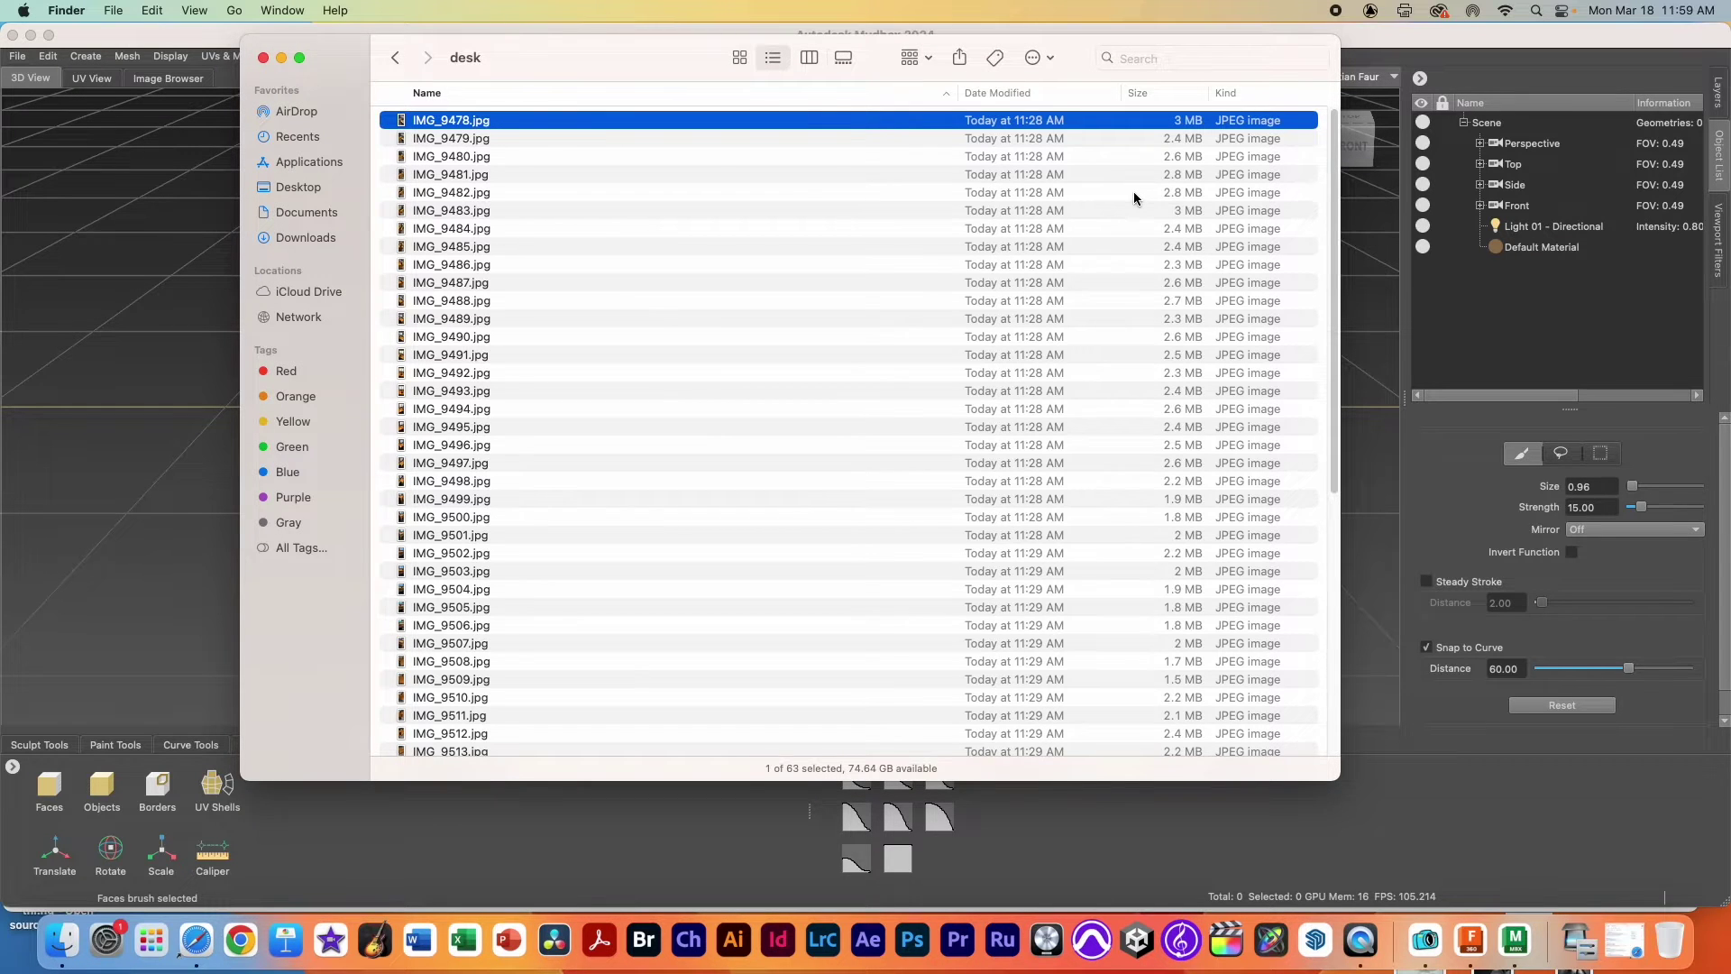
key(space)
key(Down)
key(Down)
key(Down)
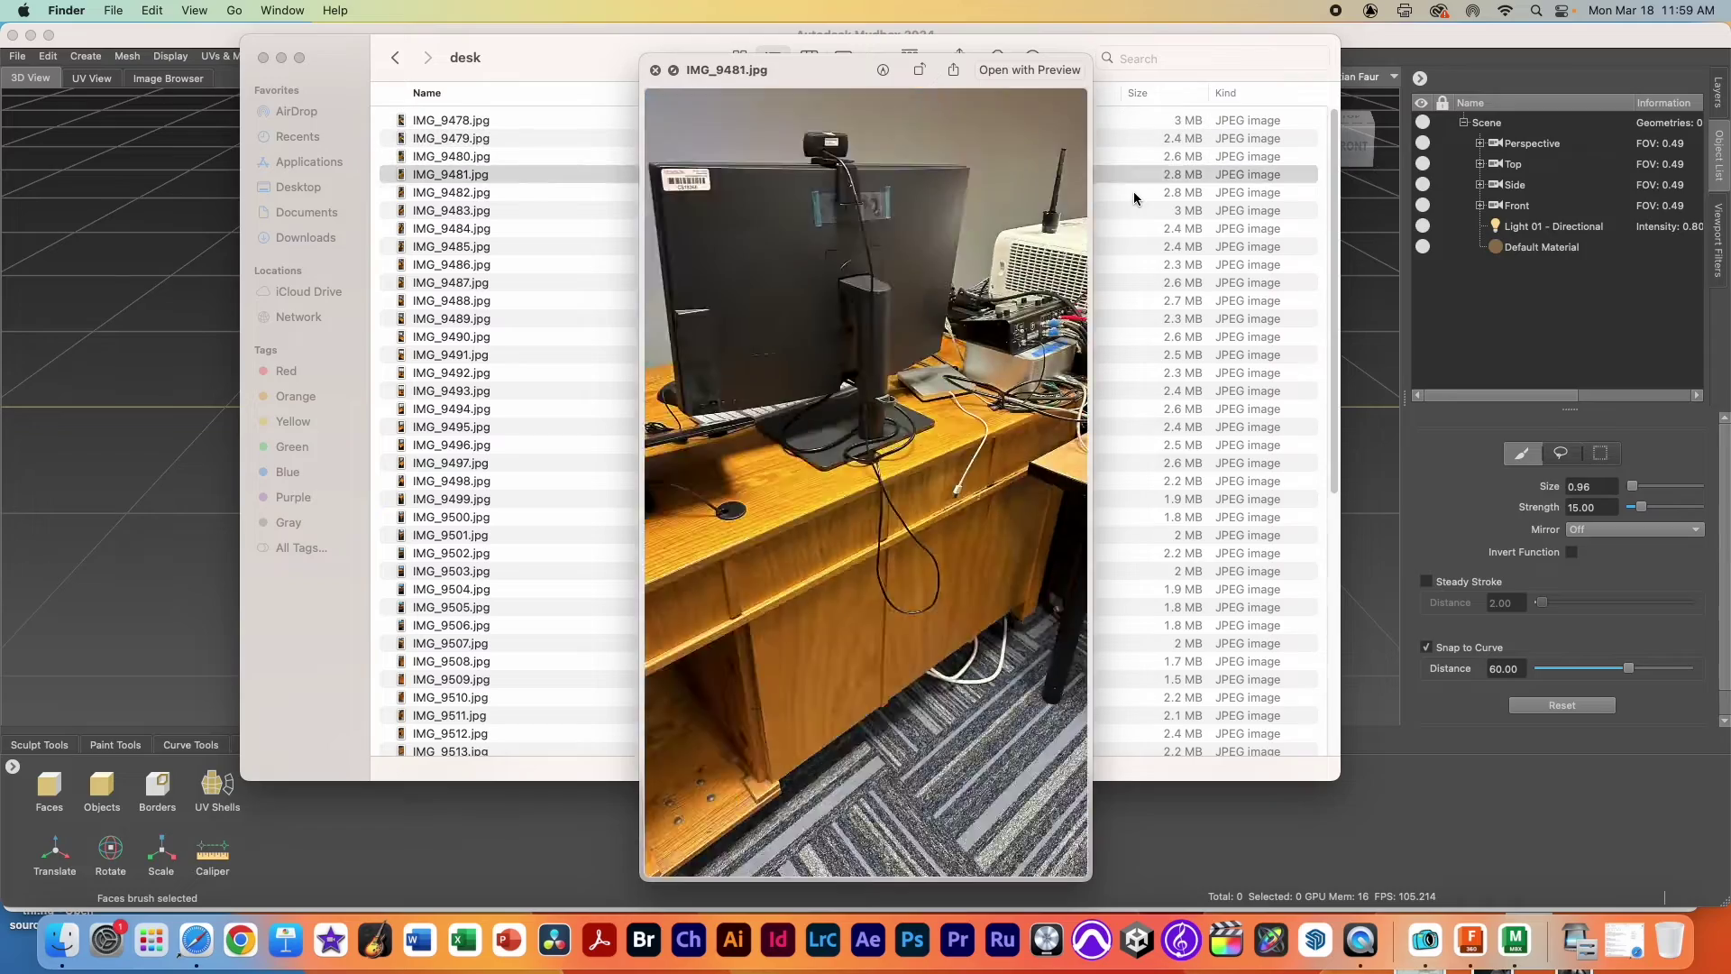
key(Down)
key(Down)
key(Down)
key(Down)
key(Down)
key(Down)
key(Down)
key(Down)
key(Down)
key(Down)
key(Down)
key(Down)
key(Down)
key(Down)
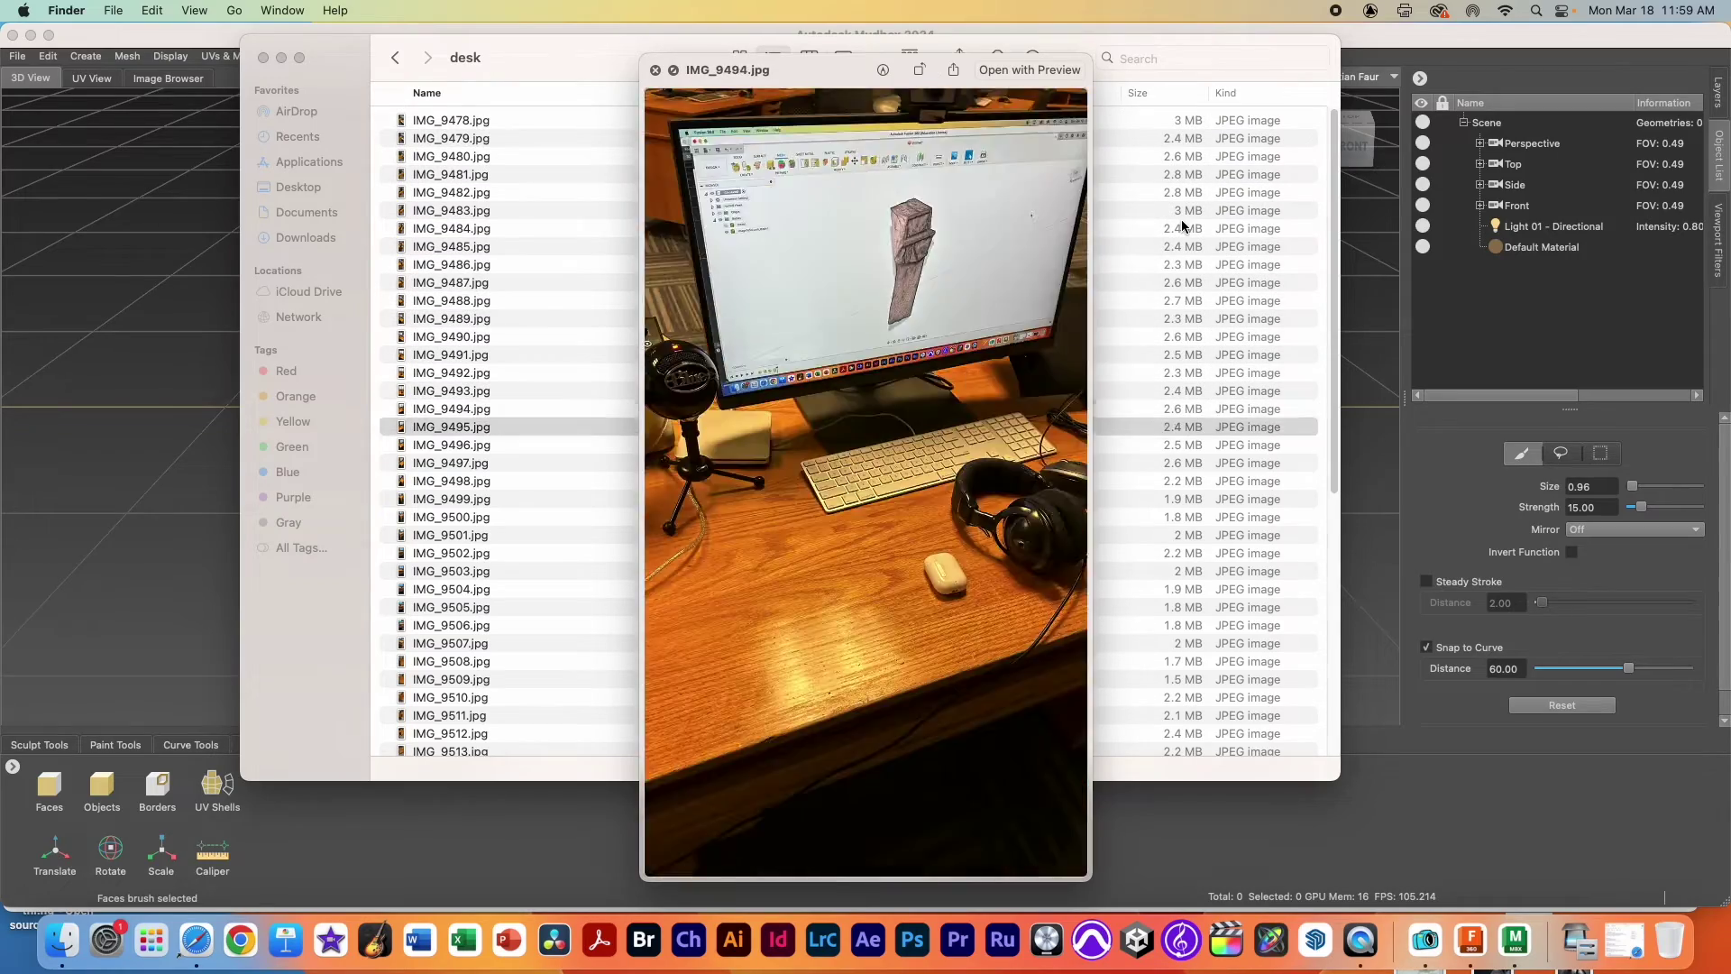
key(Down)
key(Down)
key(Down)
key(Down)
key(Down)
key(Down)
key(Down)
key(Down)
key(Down)
key(Down)
key(Down)
key(Down)
key(Down)
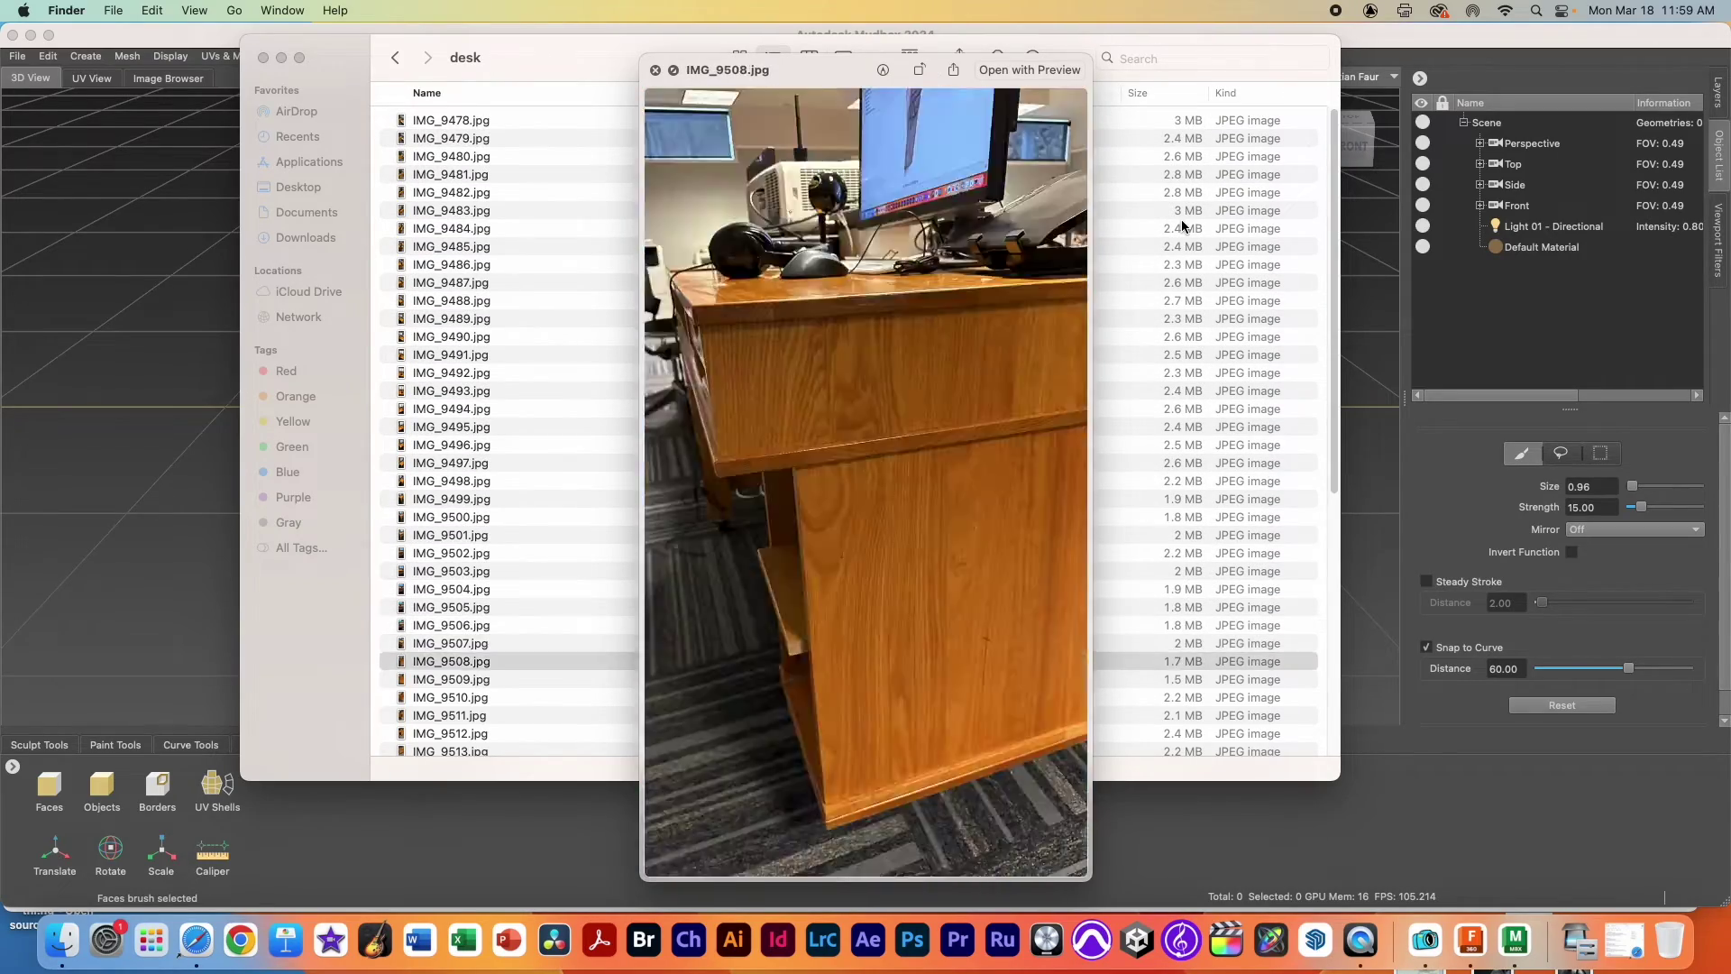
key(Down)
key(Down)
key(Down)
key(Down)
key(Down)
key(Down)
key(Down)
key(Down)
key(Down)
key(Down)
key(Down)
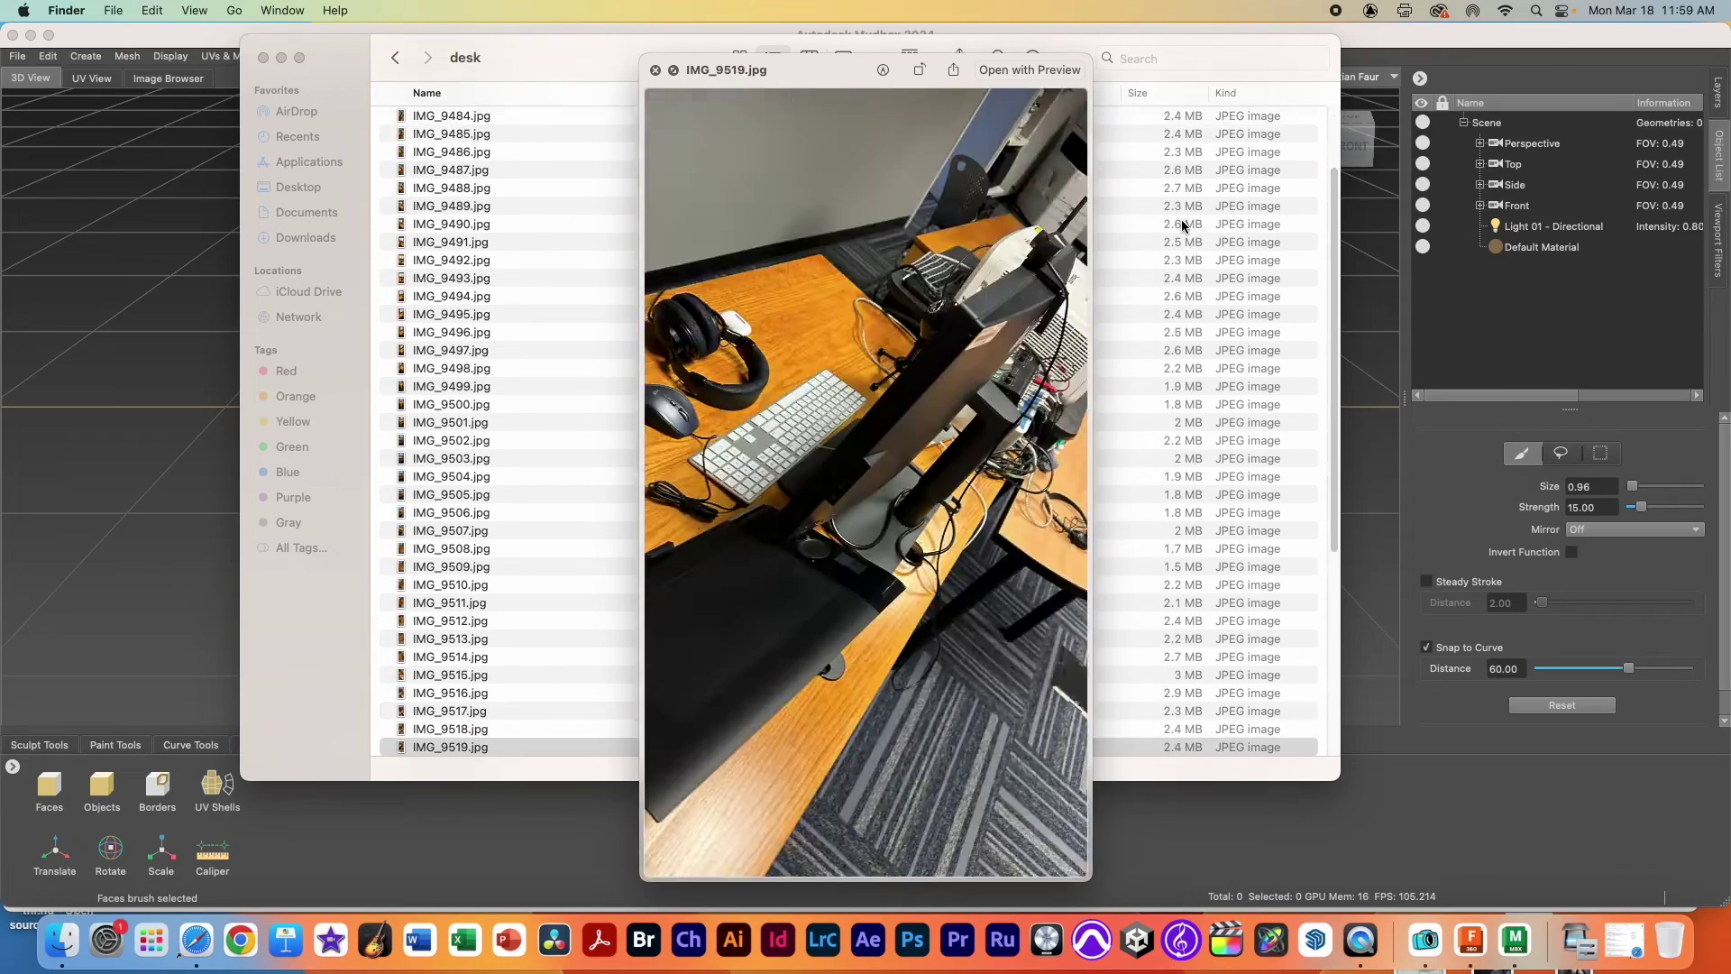
key(Down)
key(Down)
key(Down)
key(Down)
key(Down)
key(Down)
key(Down)
key(Down)
key(Down)
key(Down)
key(Down)
key(Down)
key(Down)
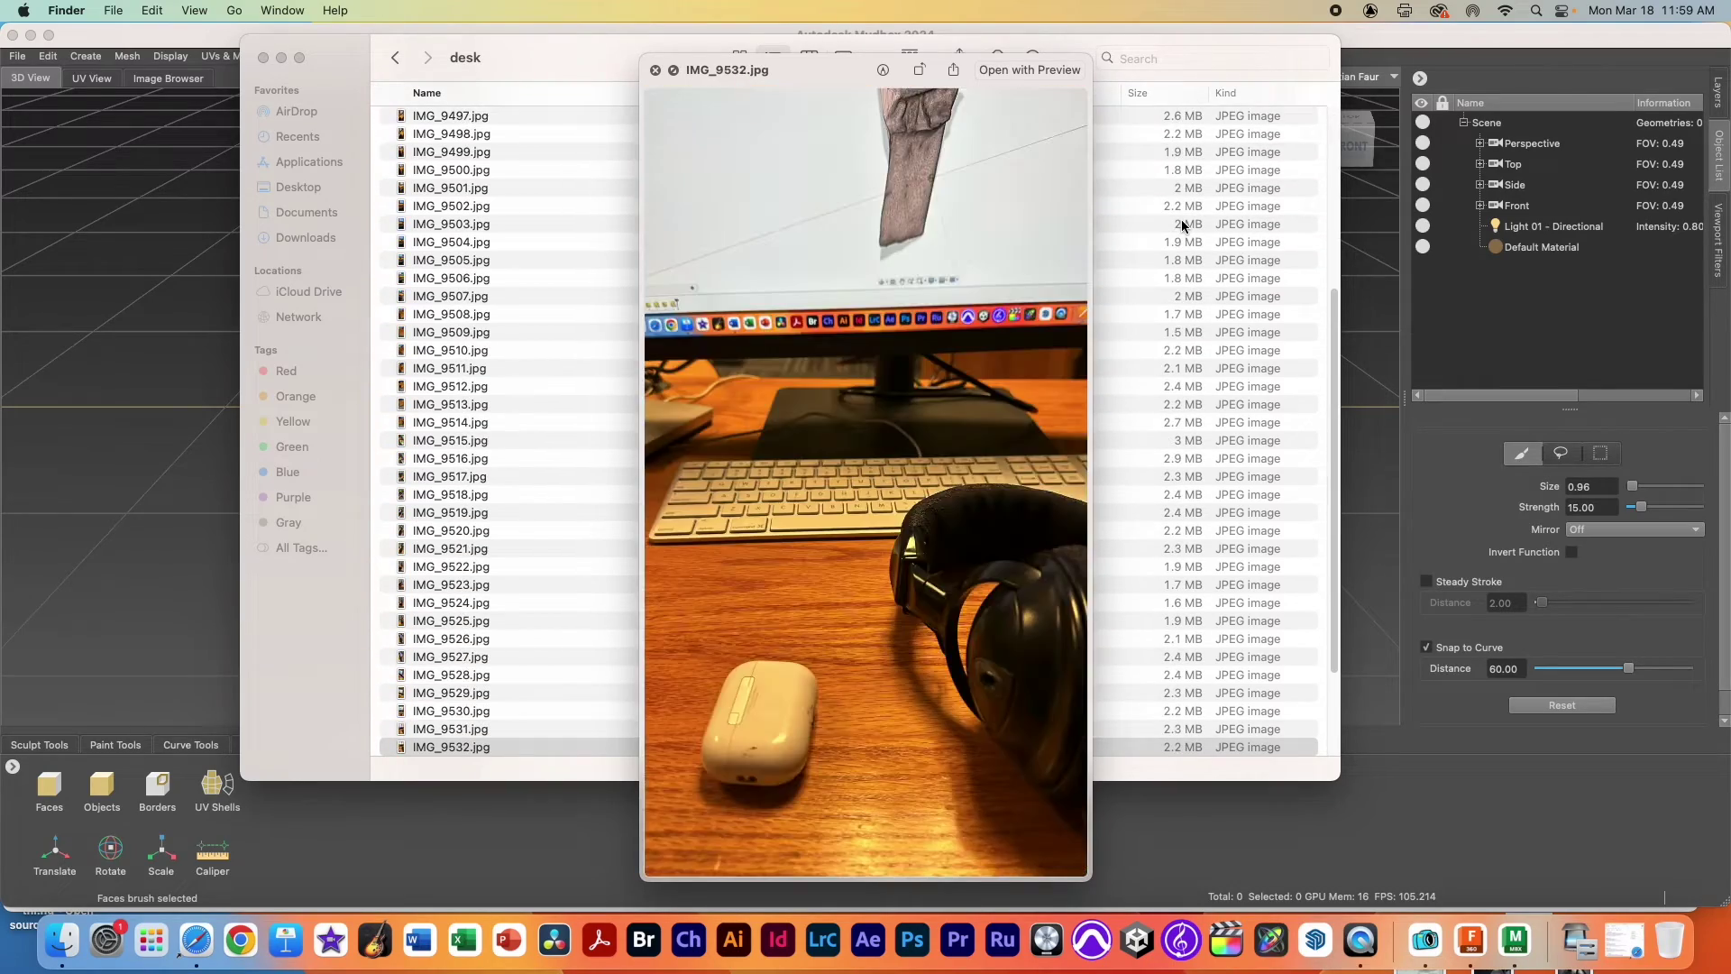
key(Down)
key(Down)
key(Down)
key(Down)
key(Down)
key(Down)
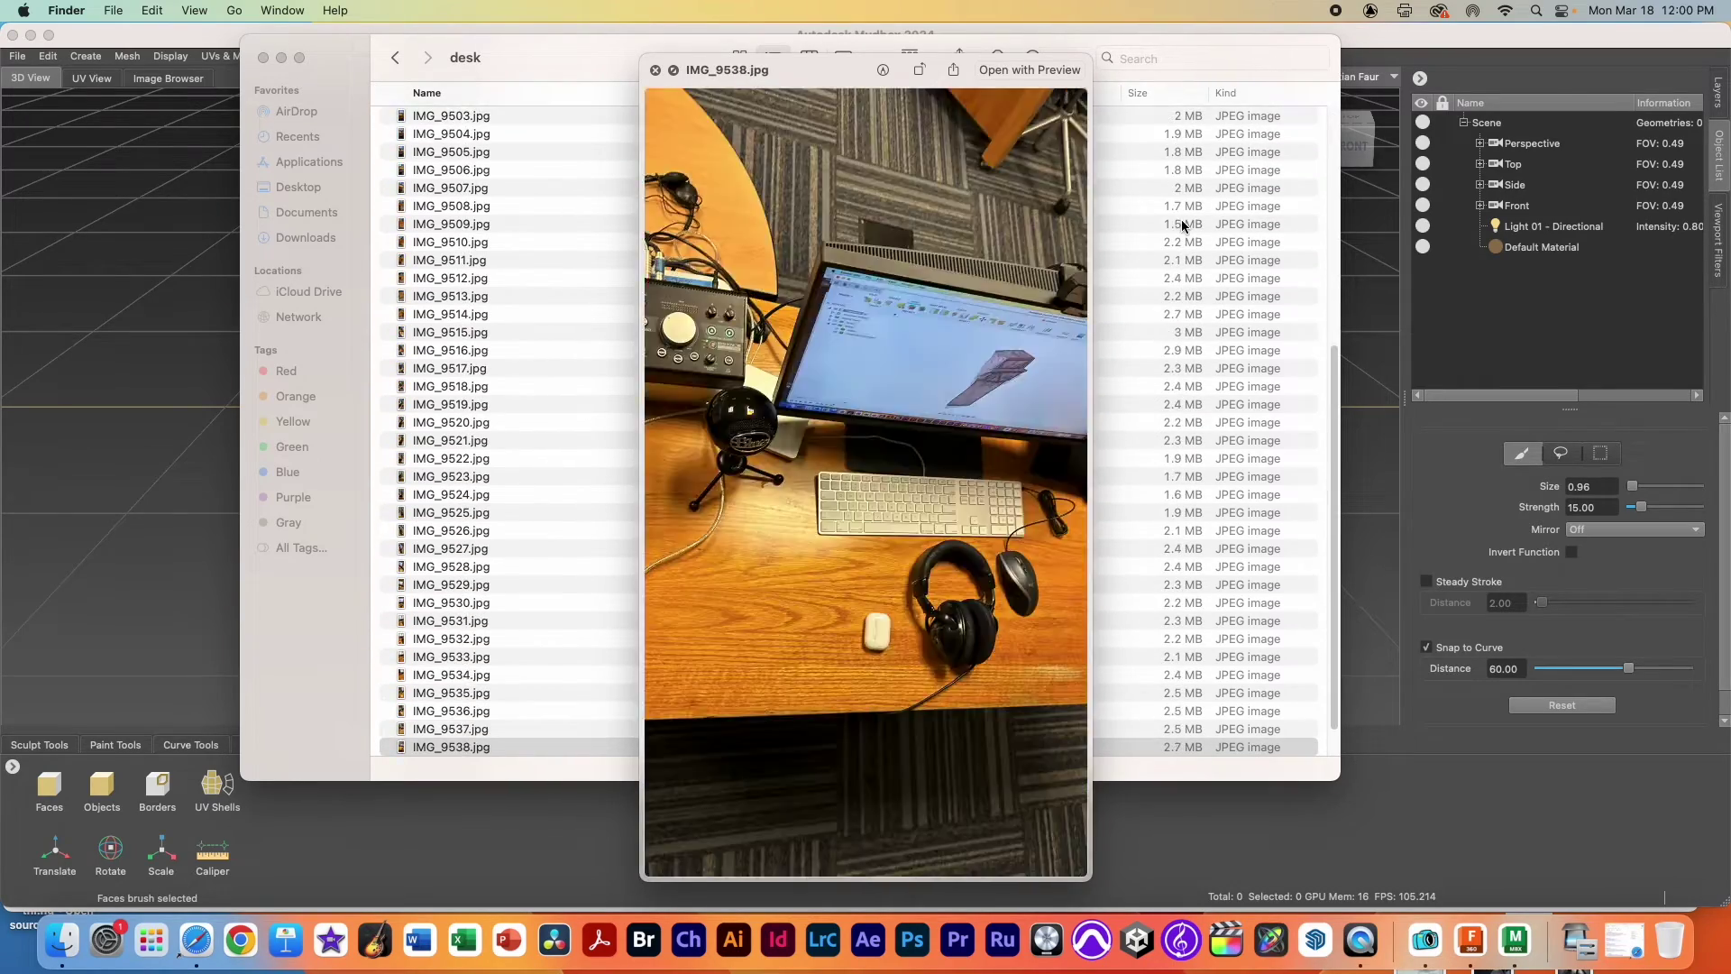
key(Down)
key(Down)
key(Up)
key(Up)
key(Up)
key(Up)
key(Up)
key(Up)
key(Up)
key(Up)
key(Up)
key(Up)
key(Up)
key(Up)
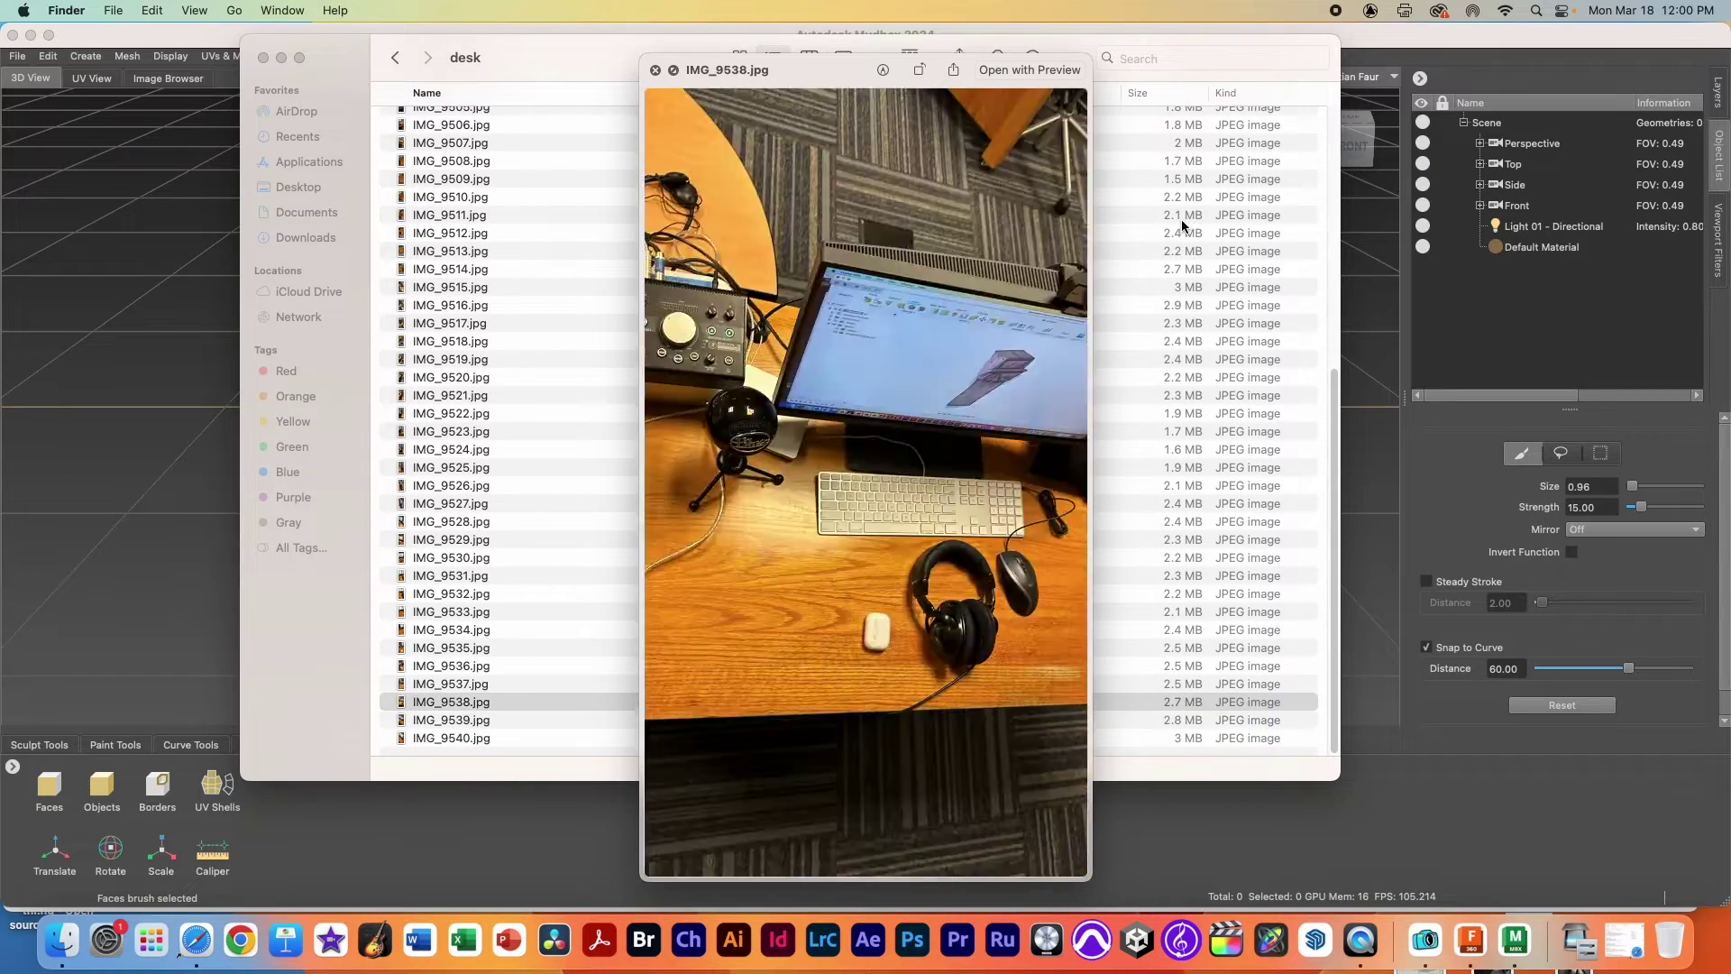
key(Up)
key(Up)
key(Up)
key(Up)
key(Up)
key(Up)
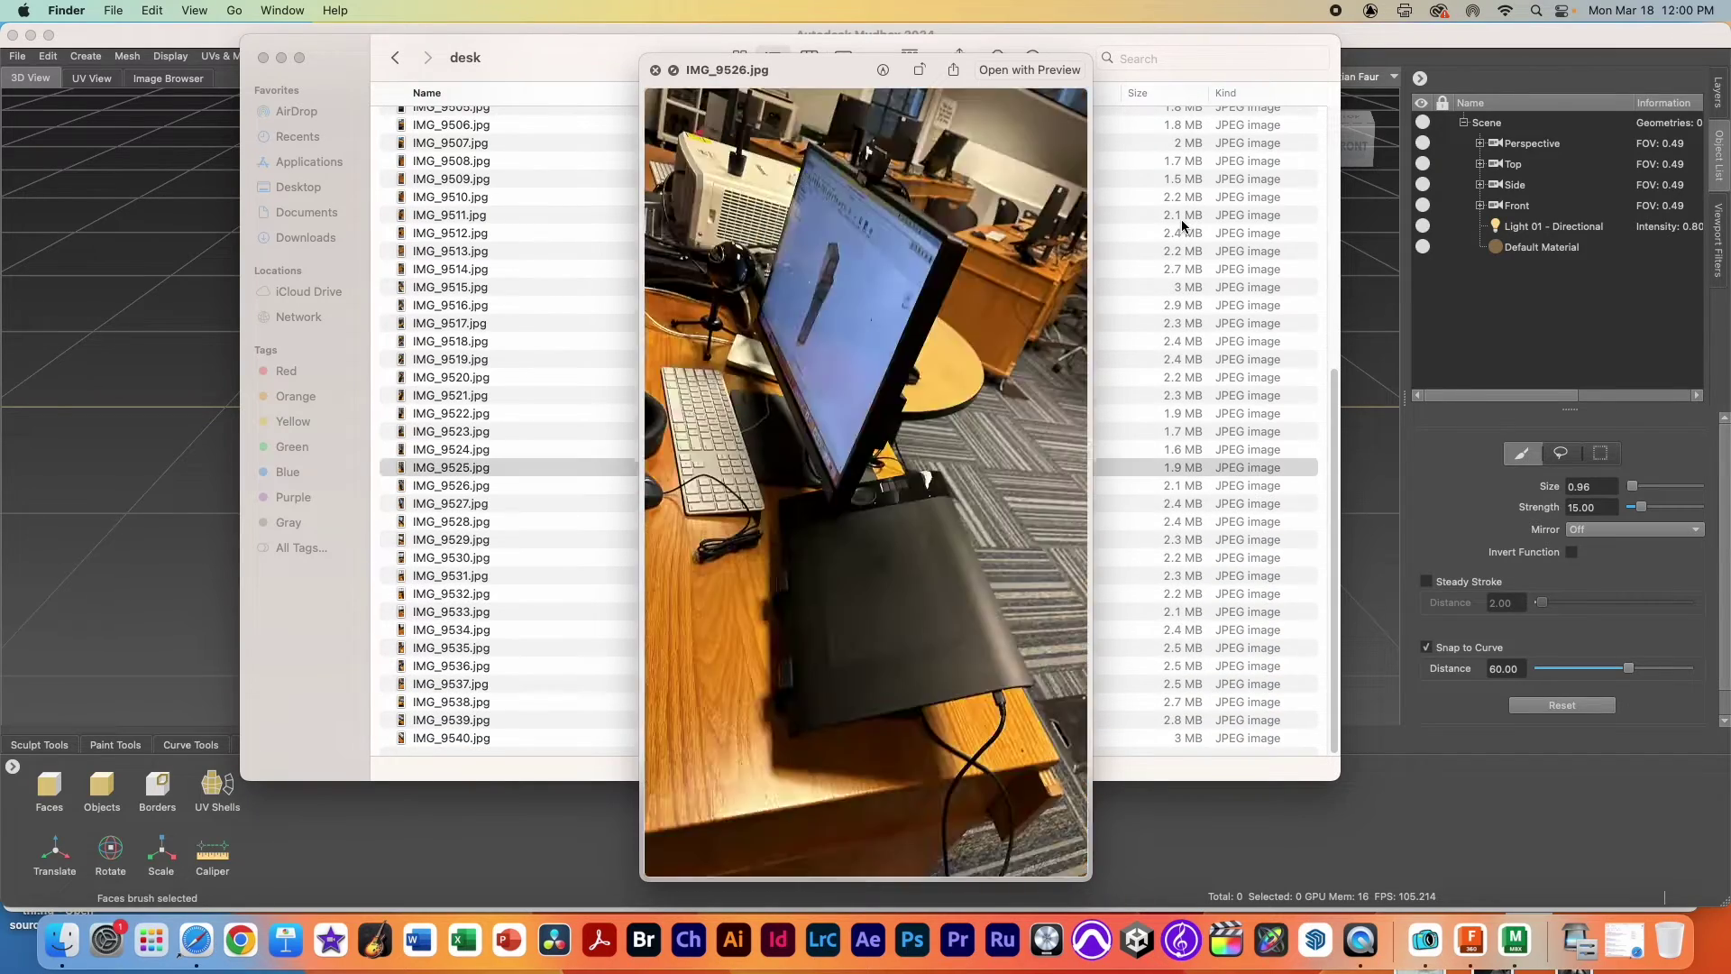
key(space)
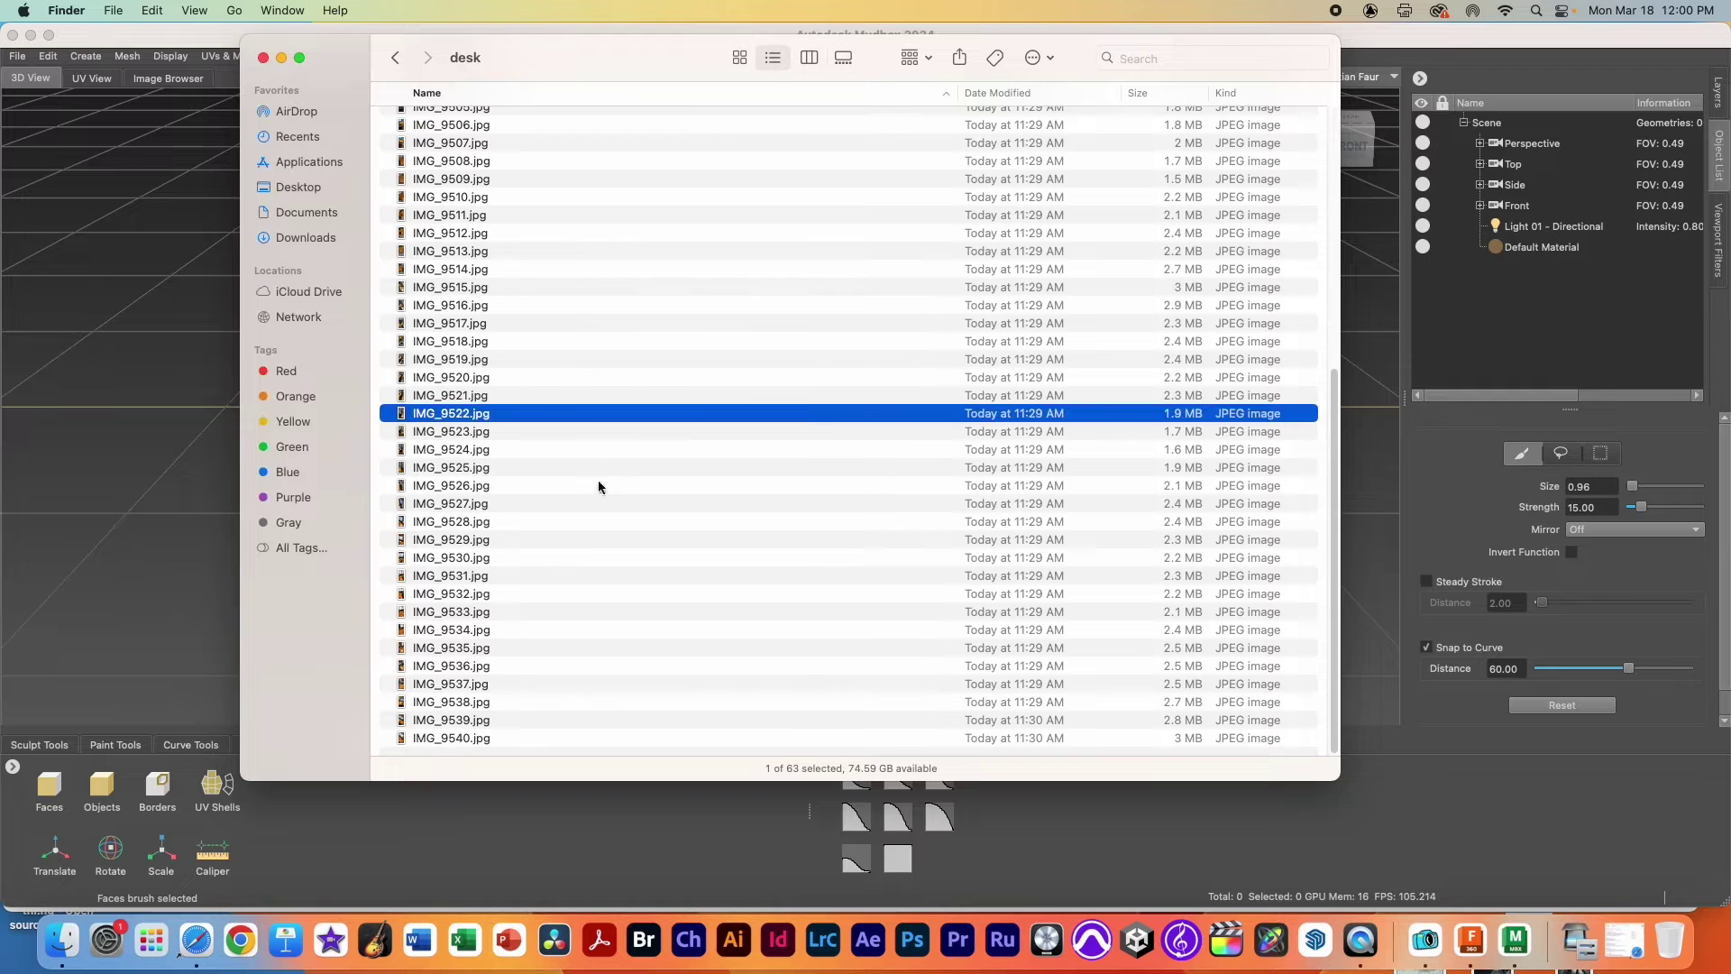
scroll(709, 406, up, 5)
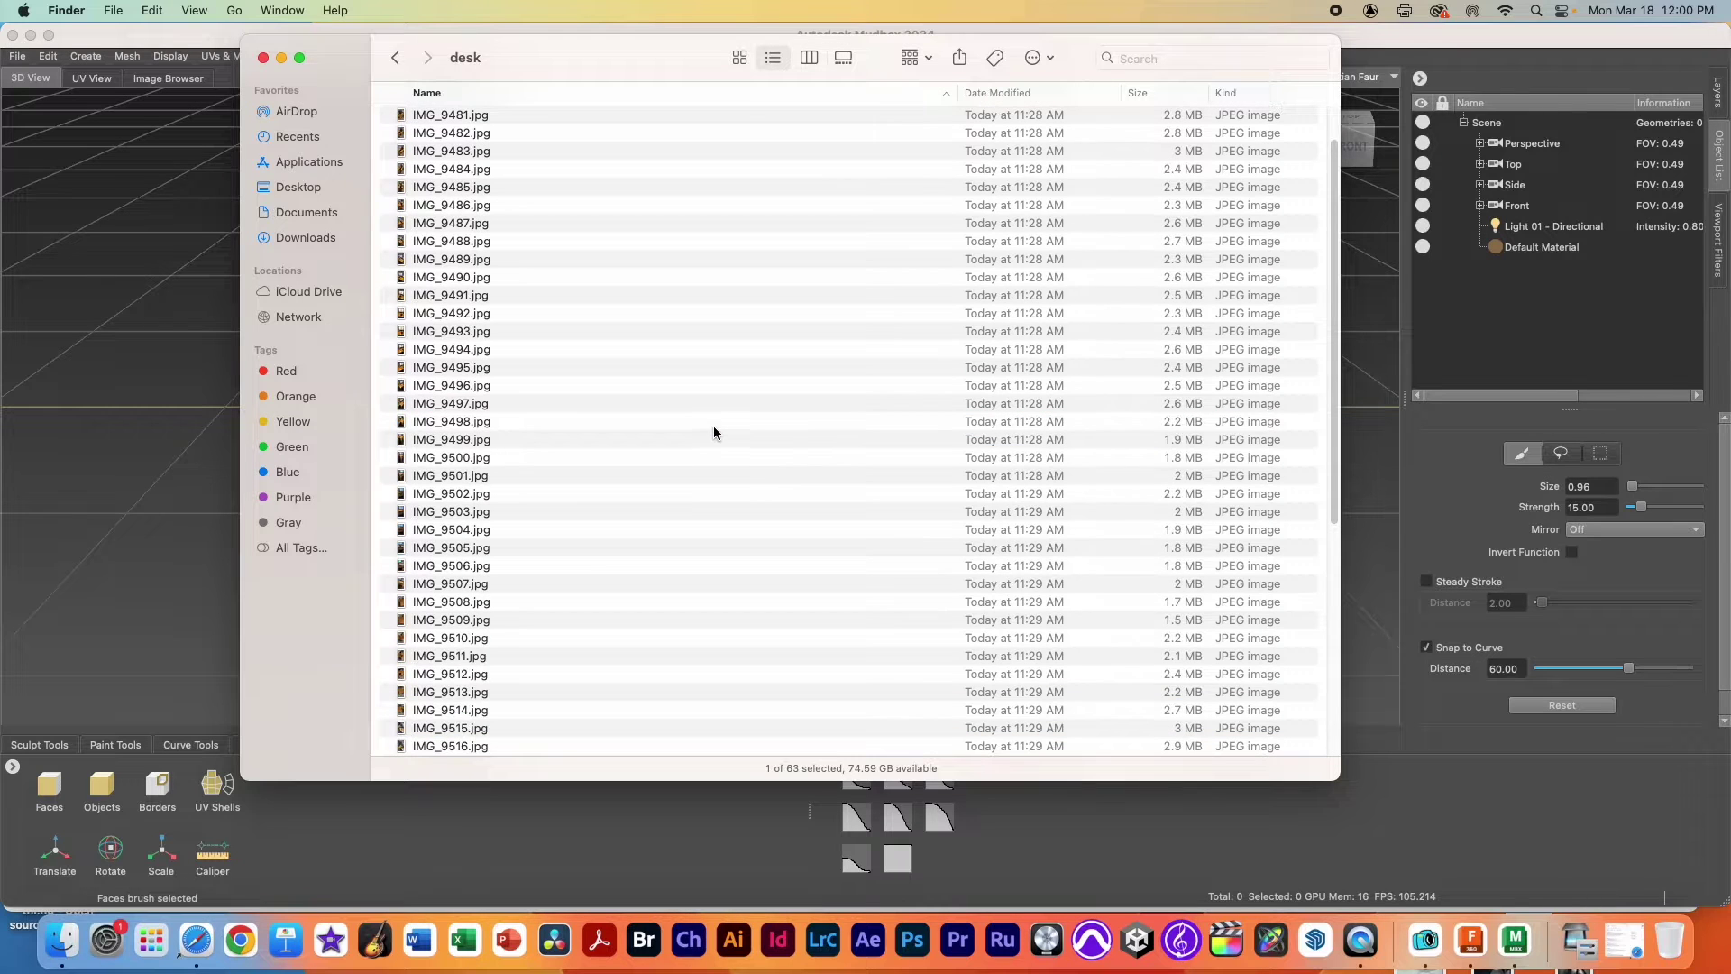
- Switch to PhotoCatch and load the desk folder from the Desktop as the photo source for a new 3D model
click(1425, 939)
click(661, 196)
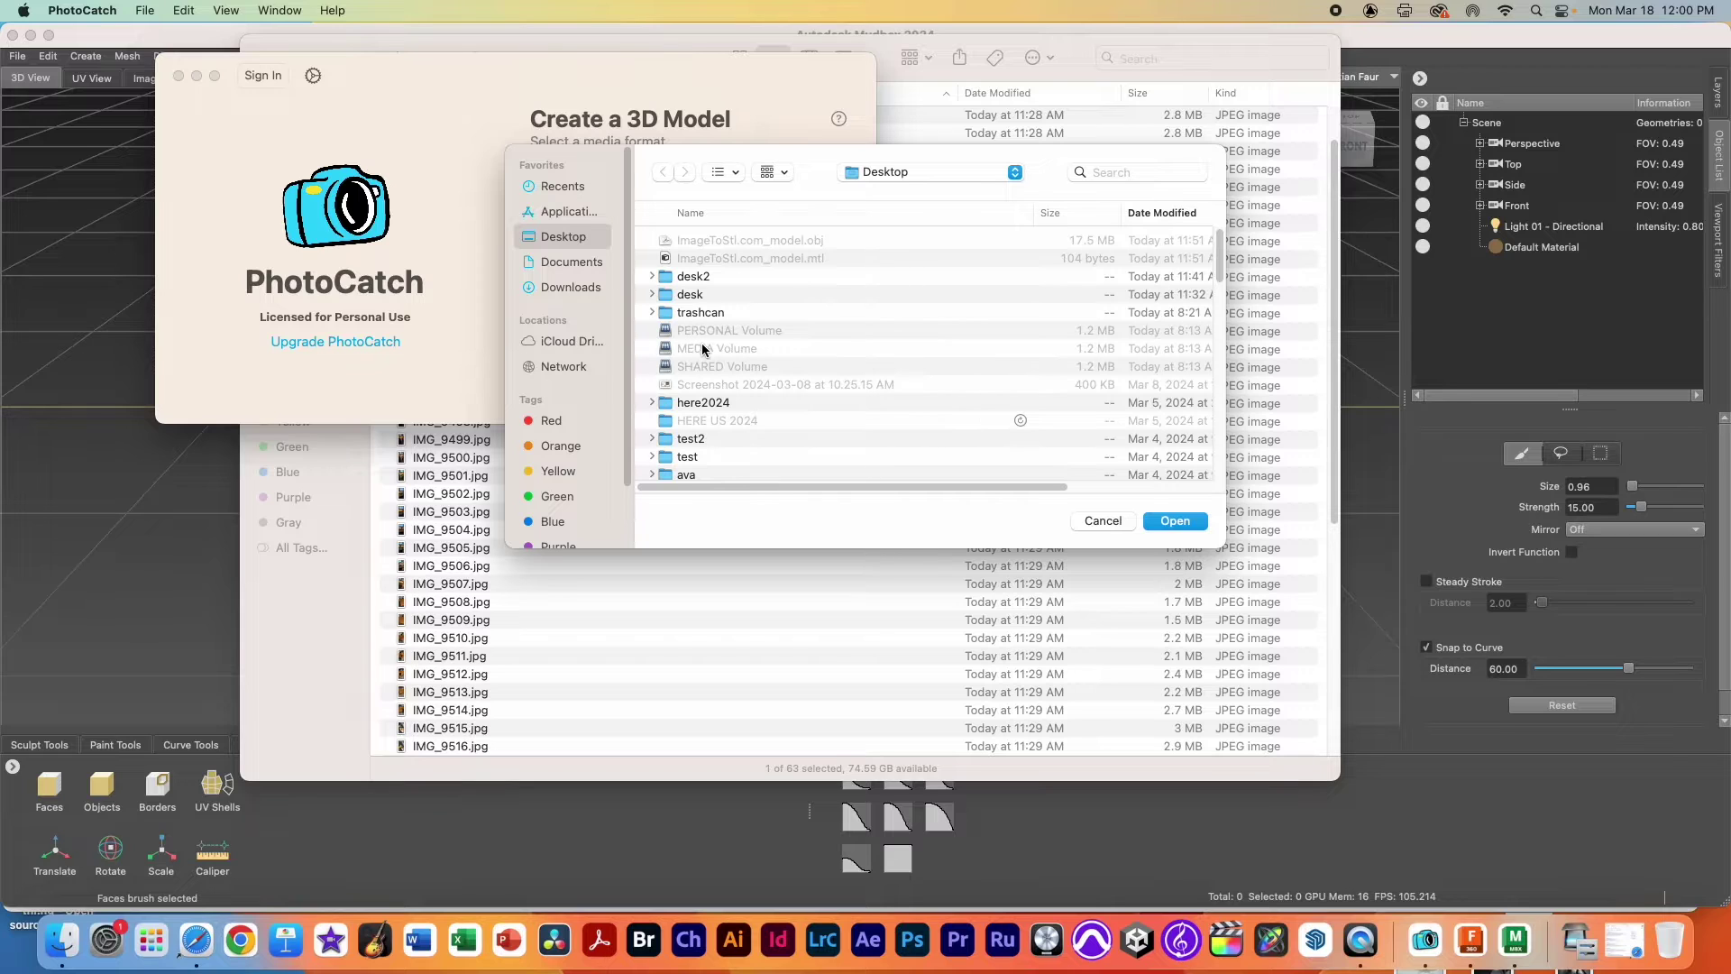
click(703, 313)
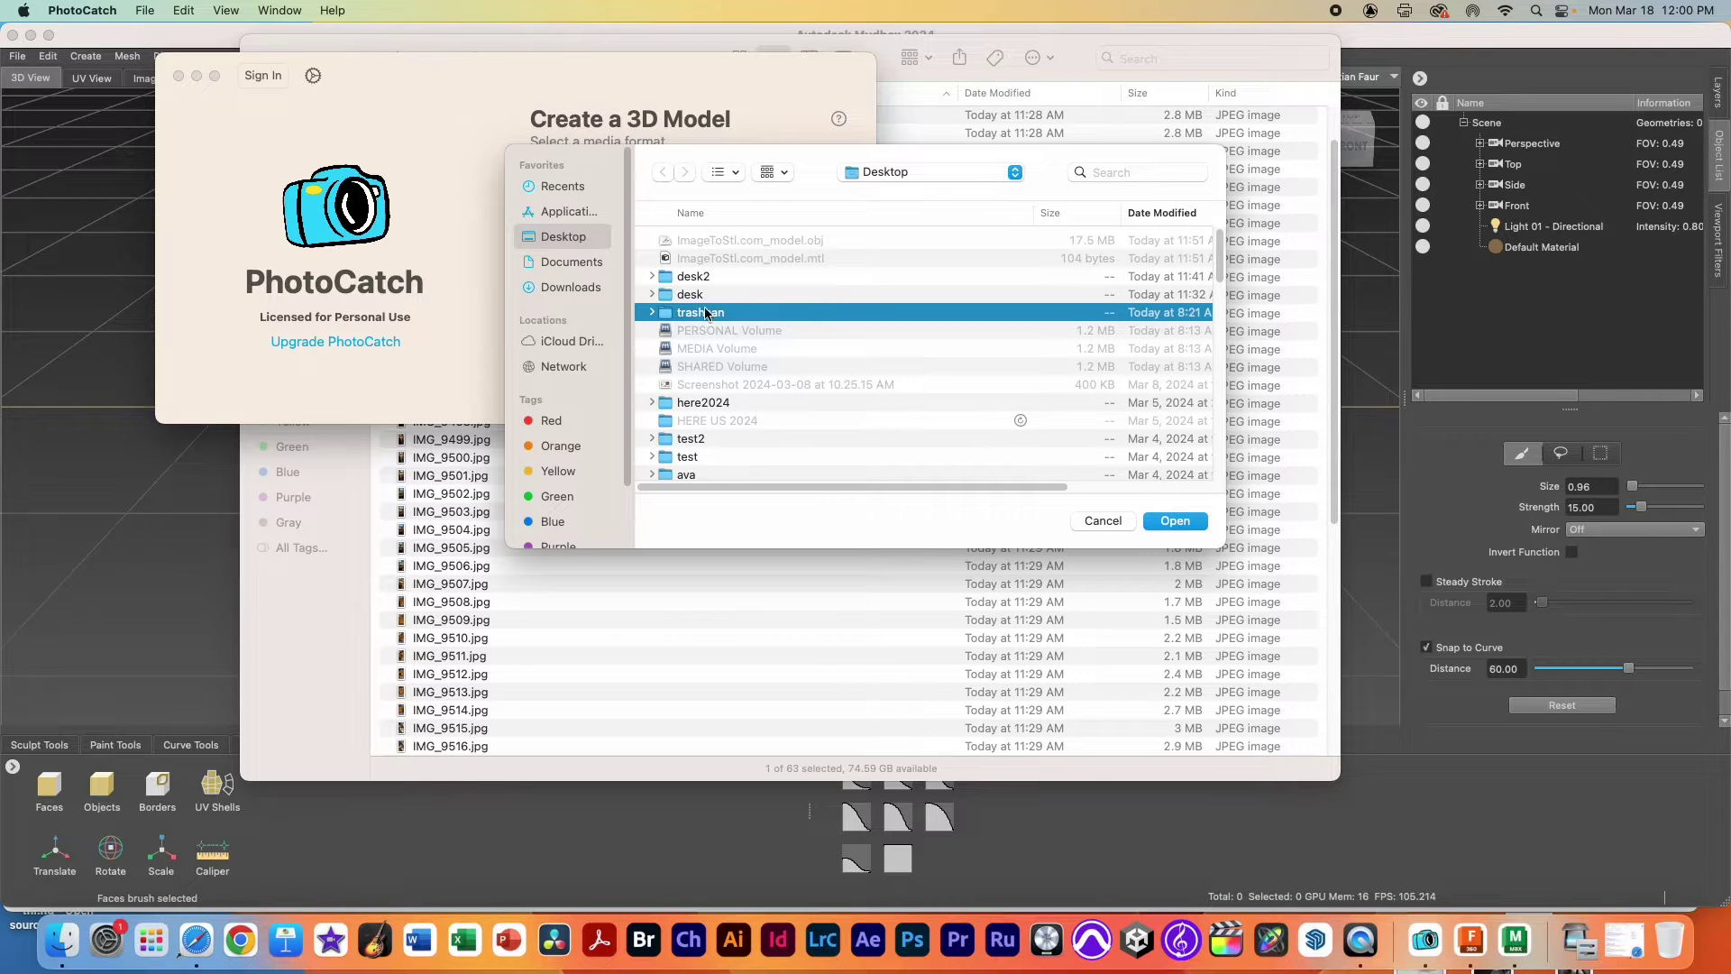
double_click(703, 294)
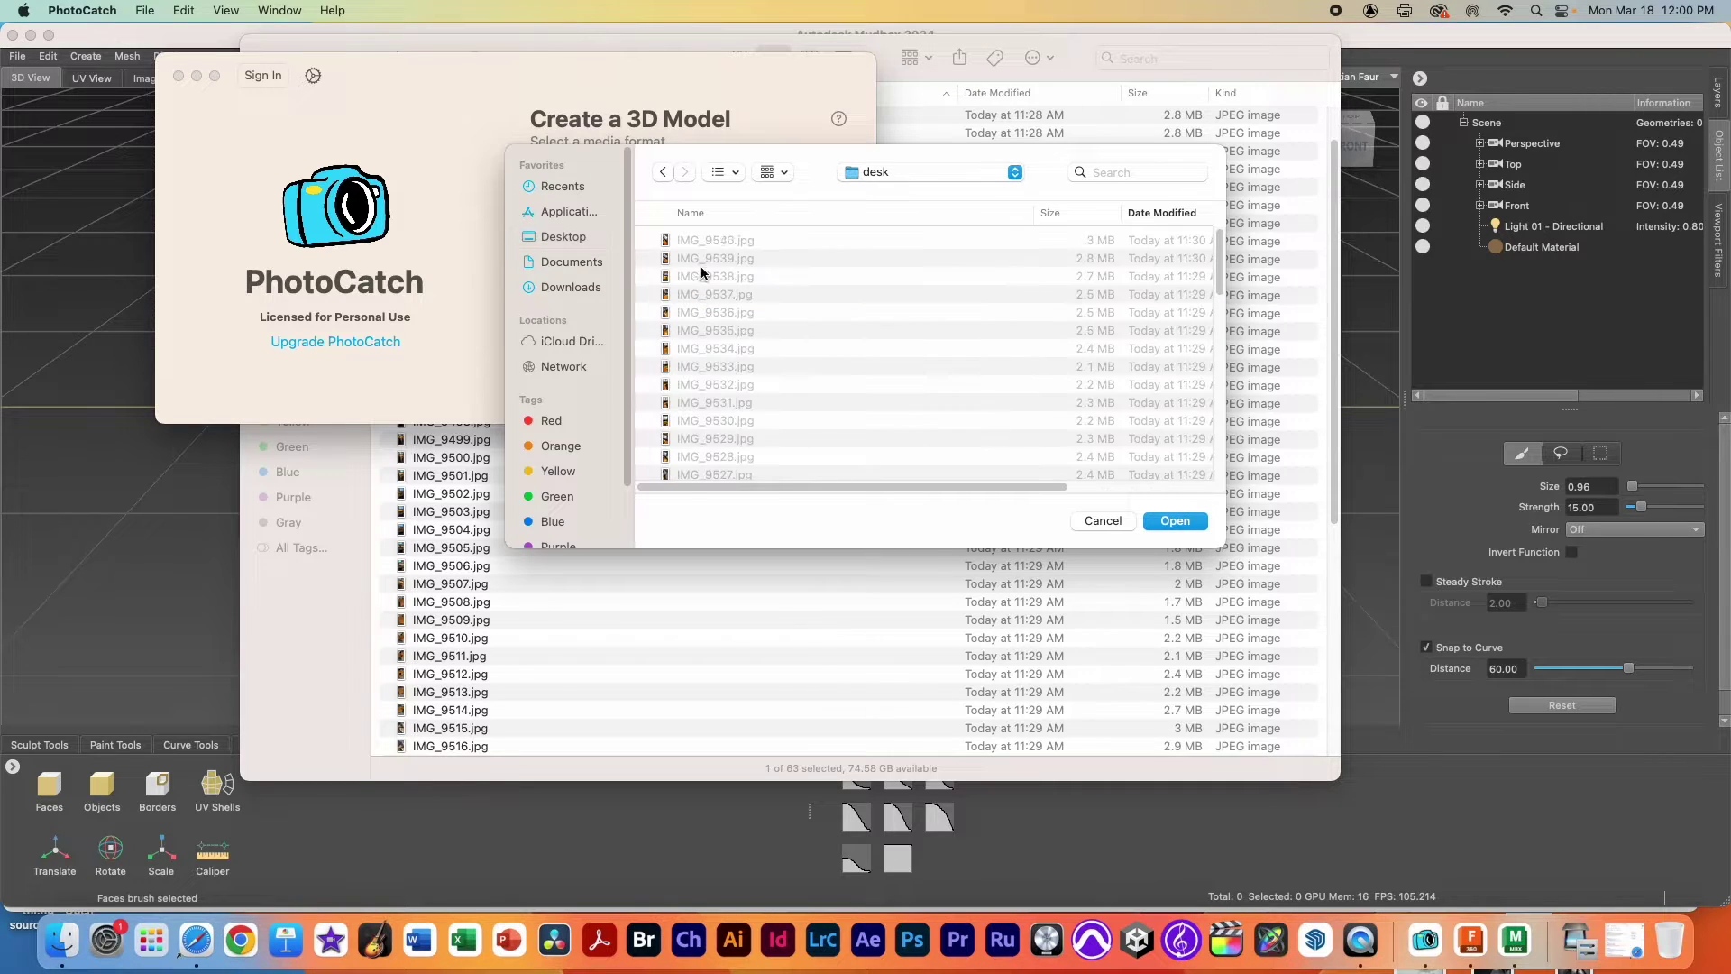
click(1159, 521)
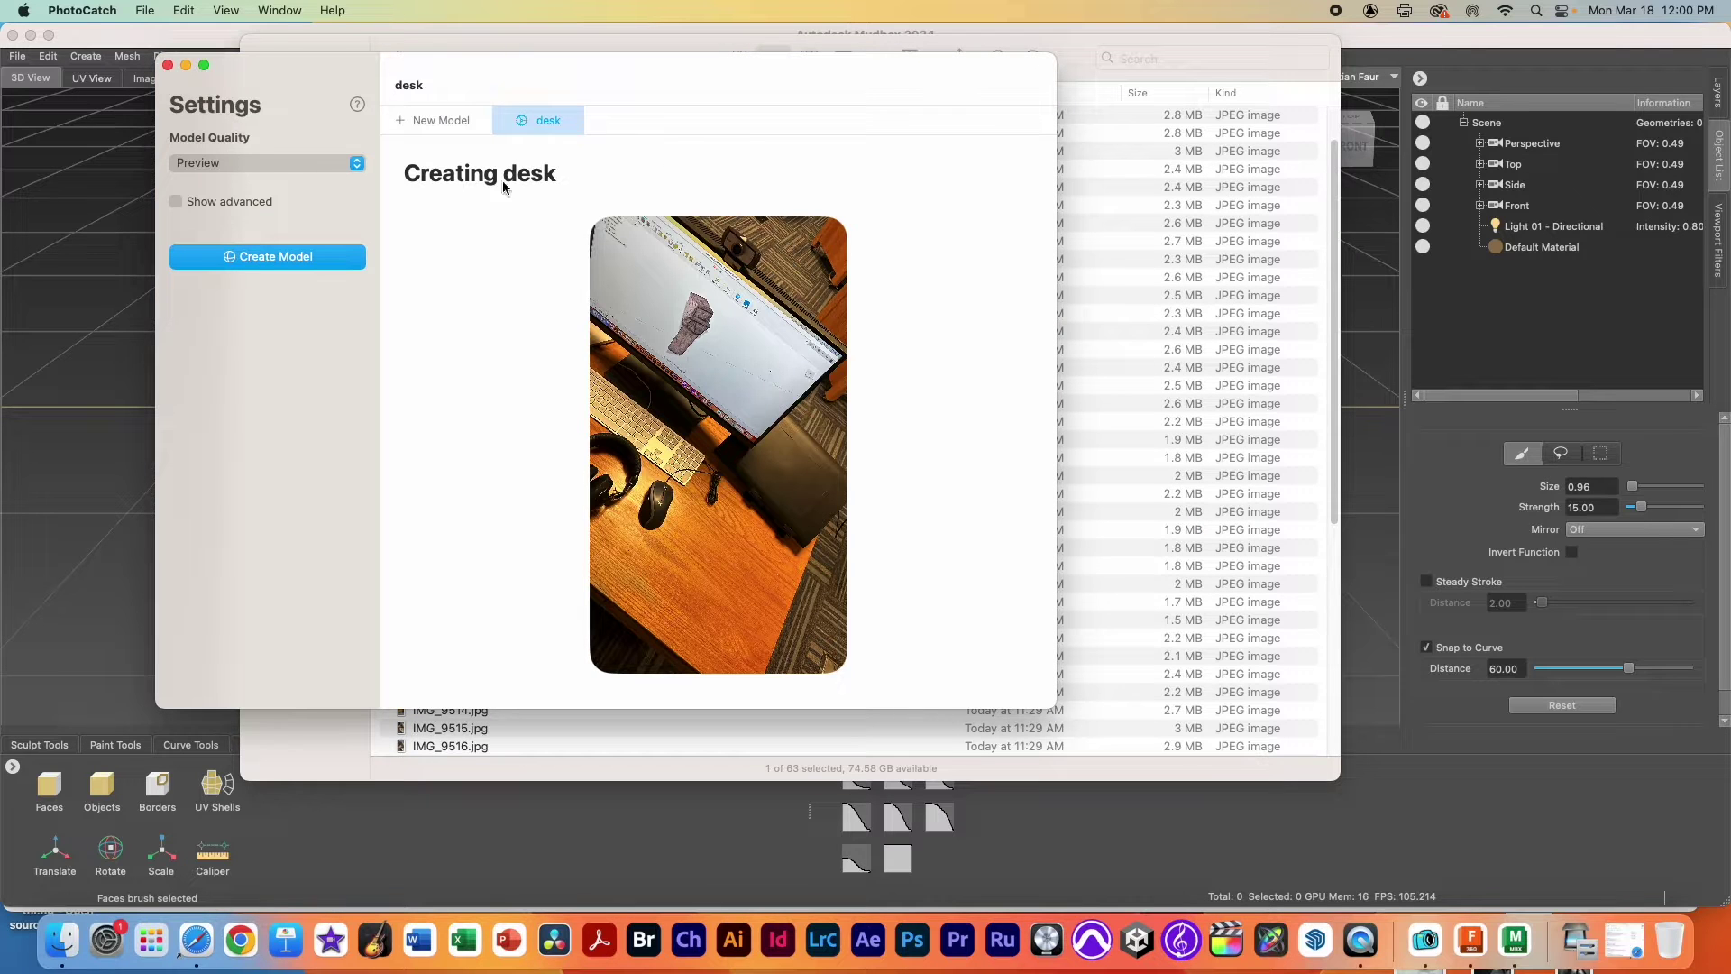
- Set the model quality to Raw, show the advanced settings and keep the sample ordering Unordered
click(230, 162)
click(226, 257)
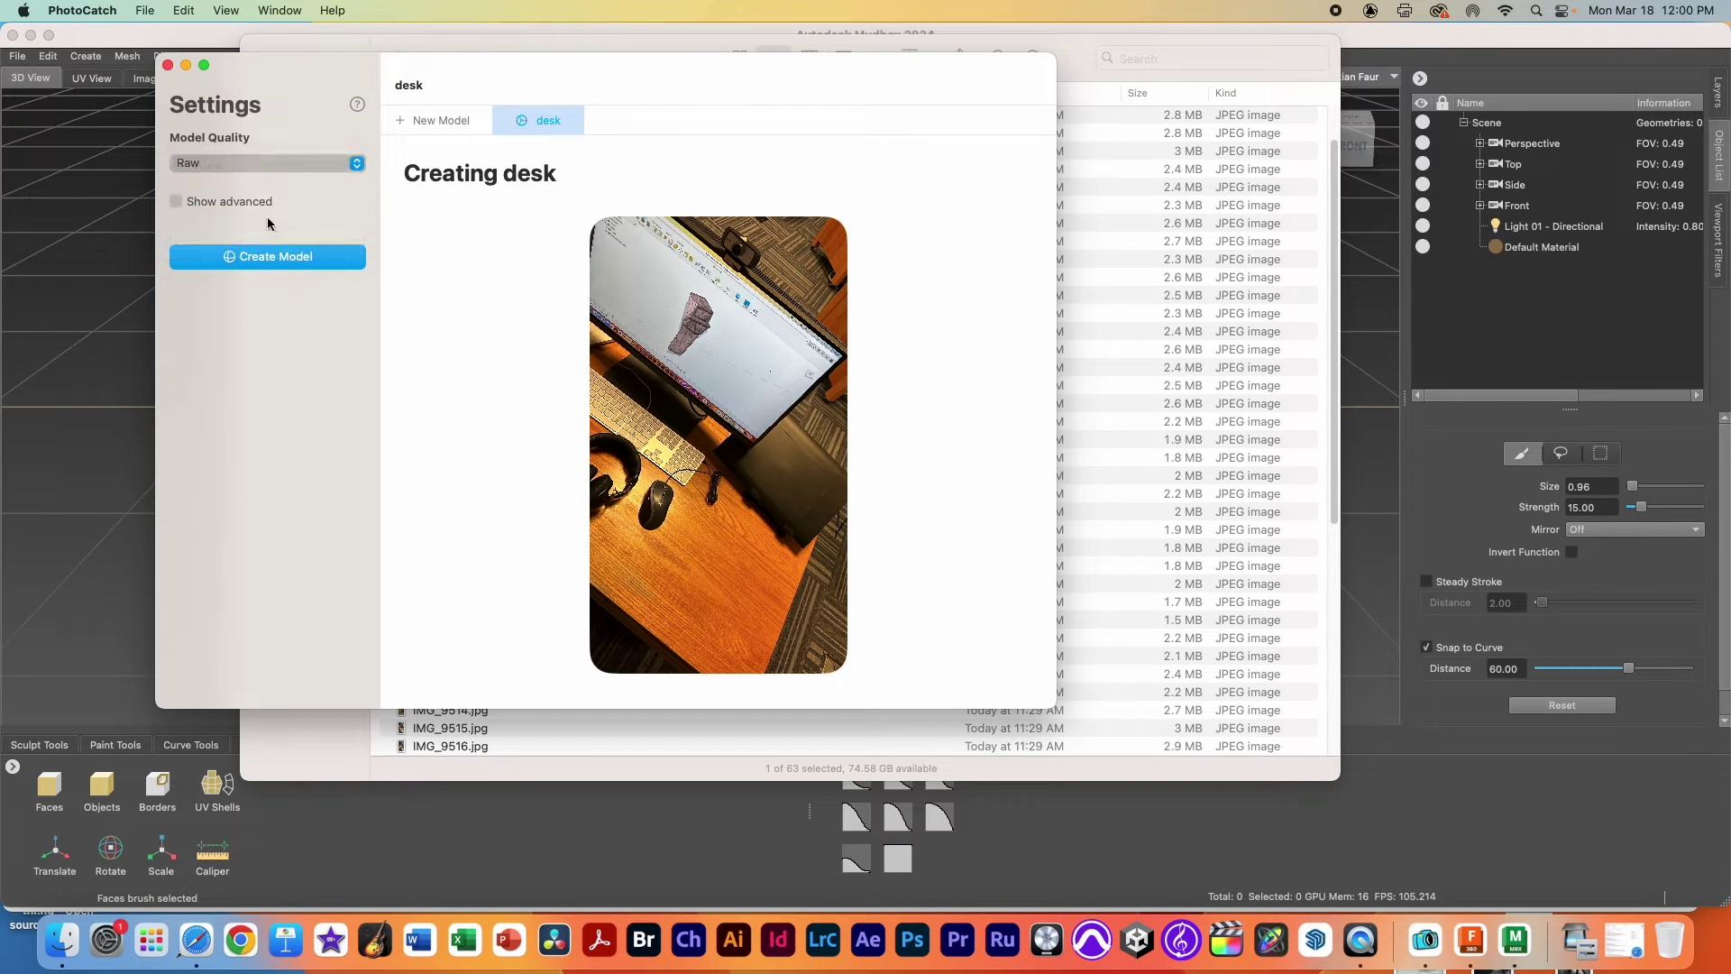
click(214, 203)
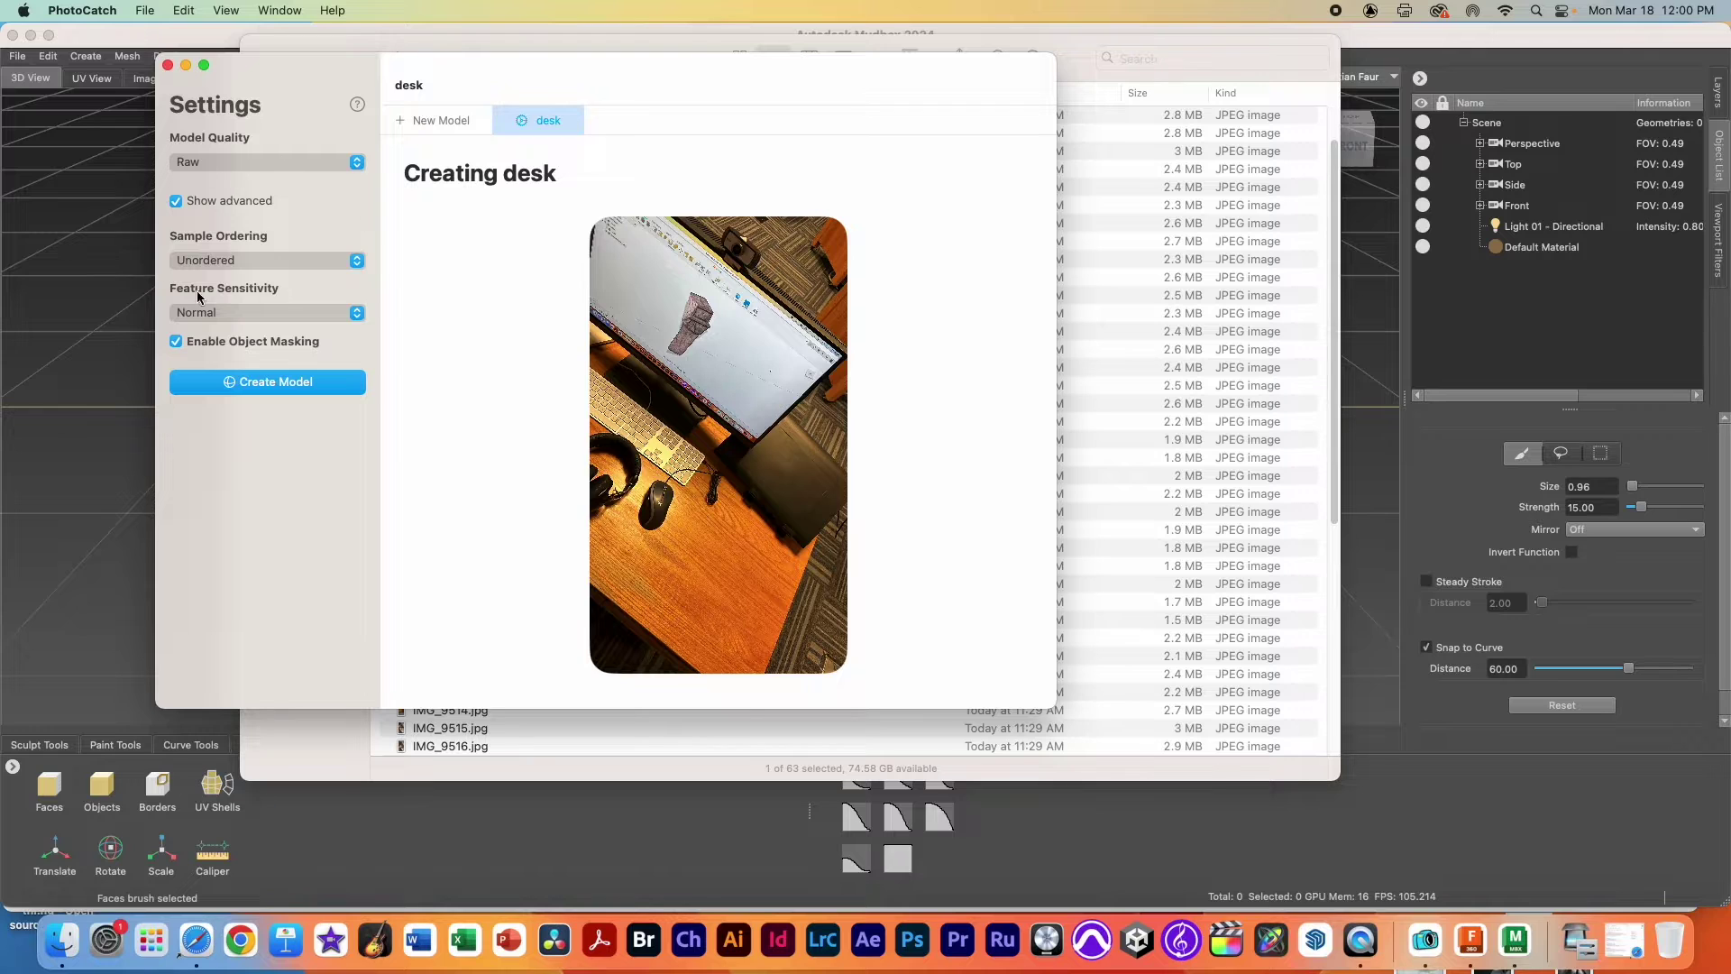
click(254, 261)
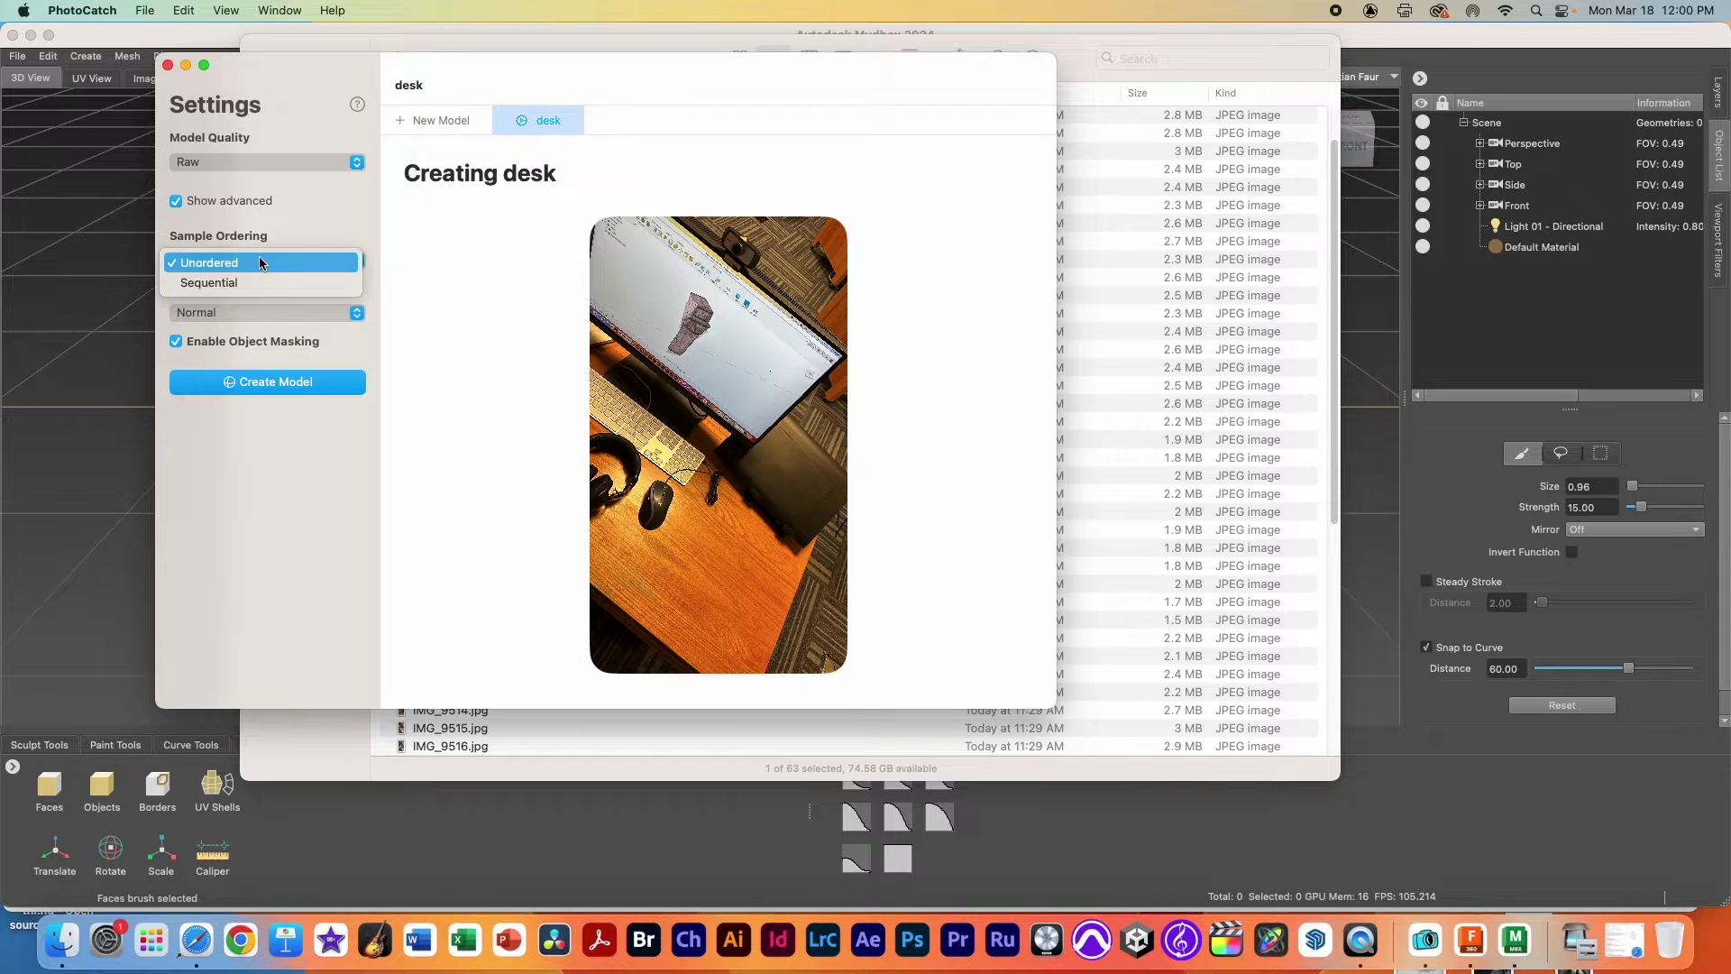
click(261, 264)
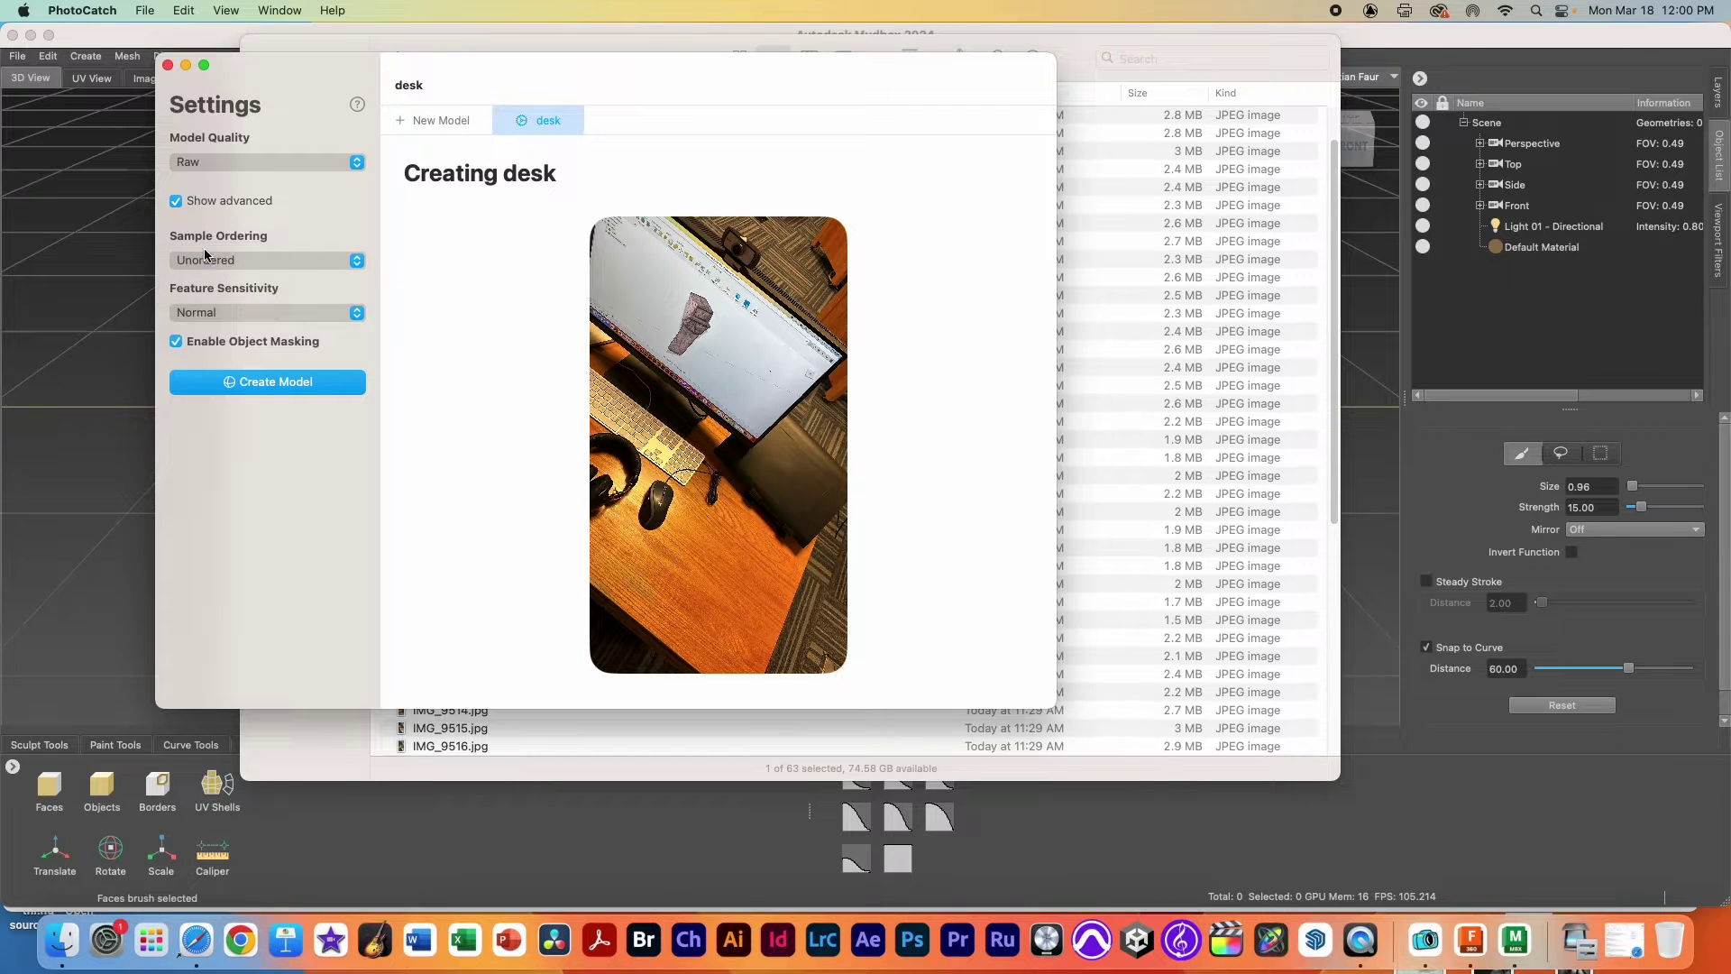
- Choose the feature sensitivity, turn off object masking and create the desk model
click(249, 318)
click(247, 335)
click(259, 345)
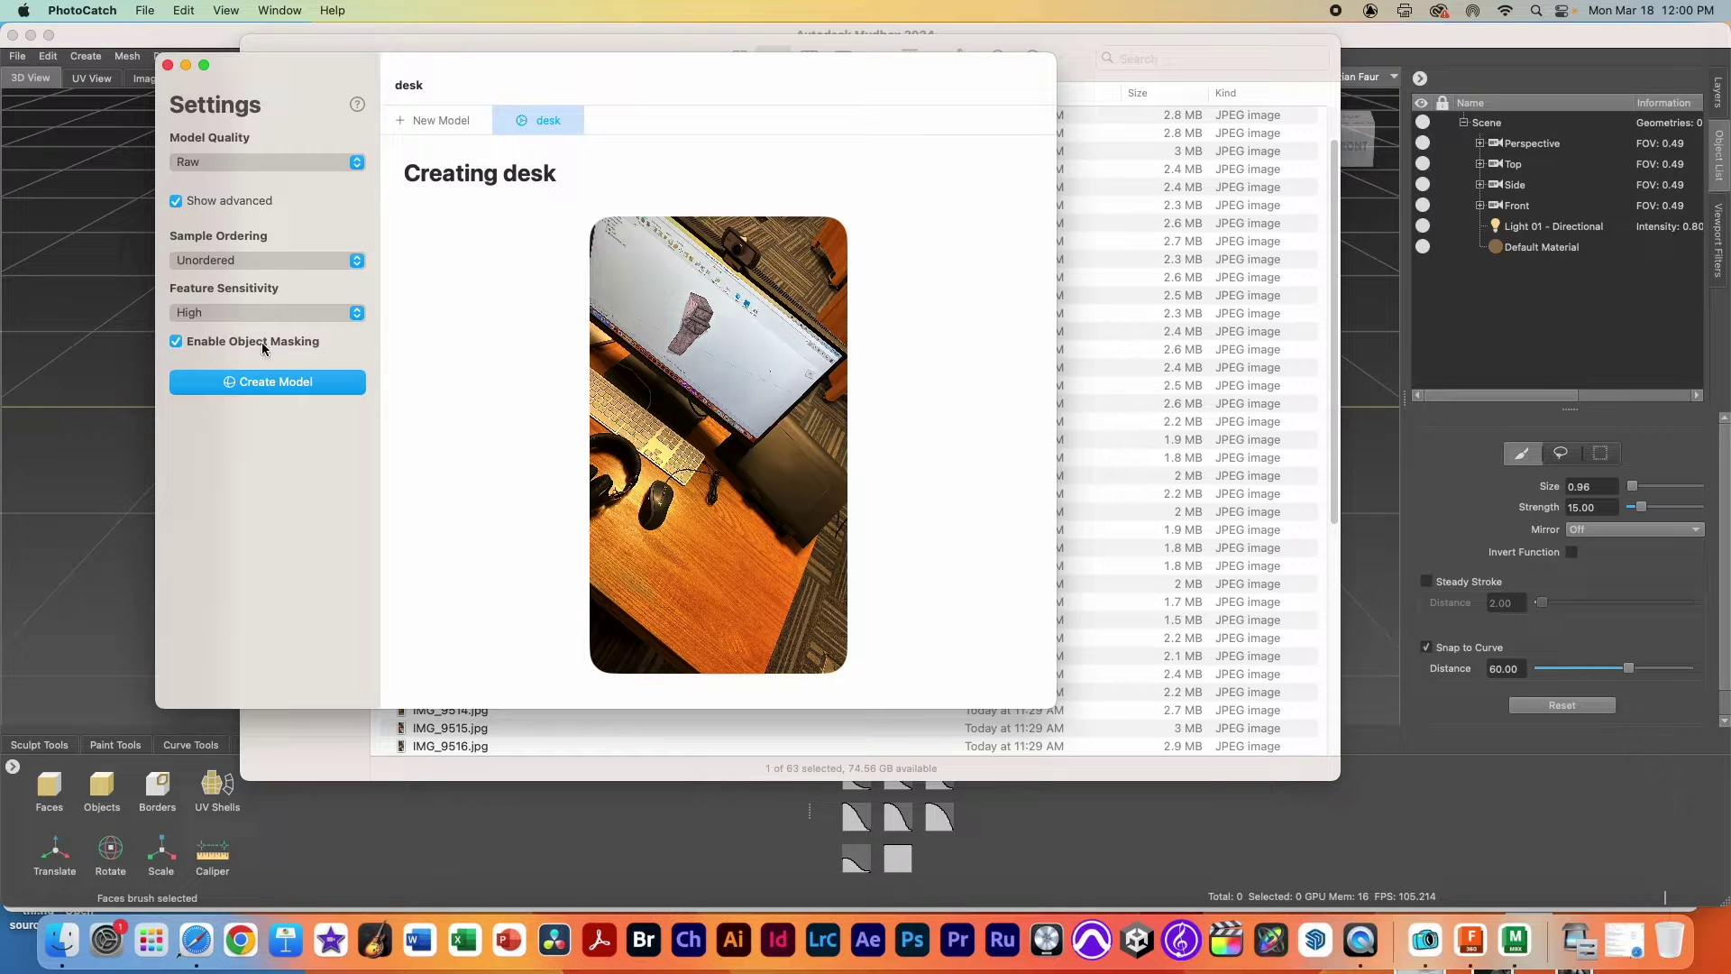
click(298, 386)
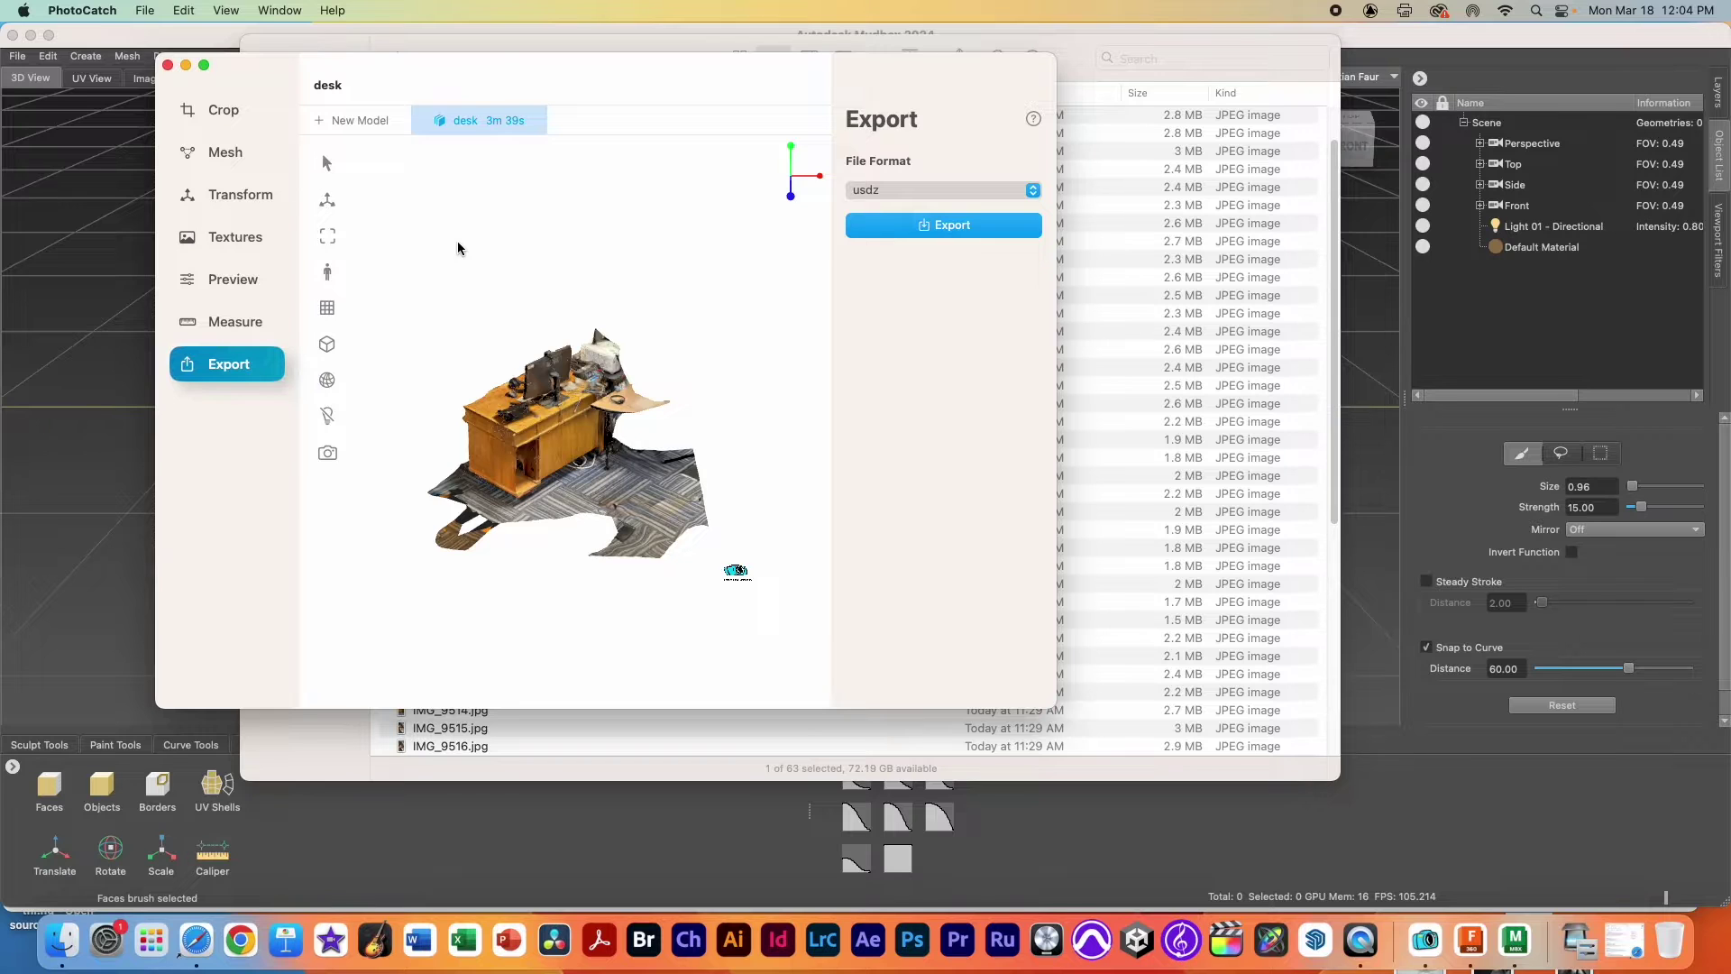
- Inspect the reconstructed desk model from several angles, including the monitor, desktop surface and the area under the desk
drag(561, 469, 480, 426)
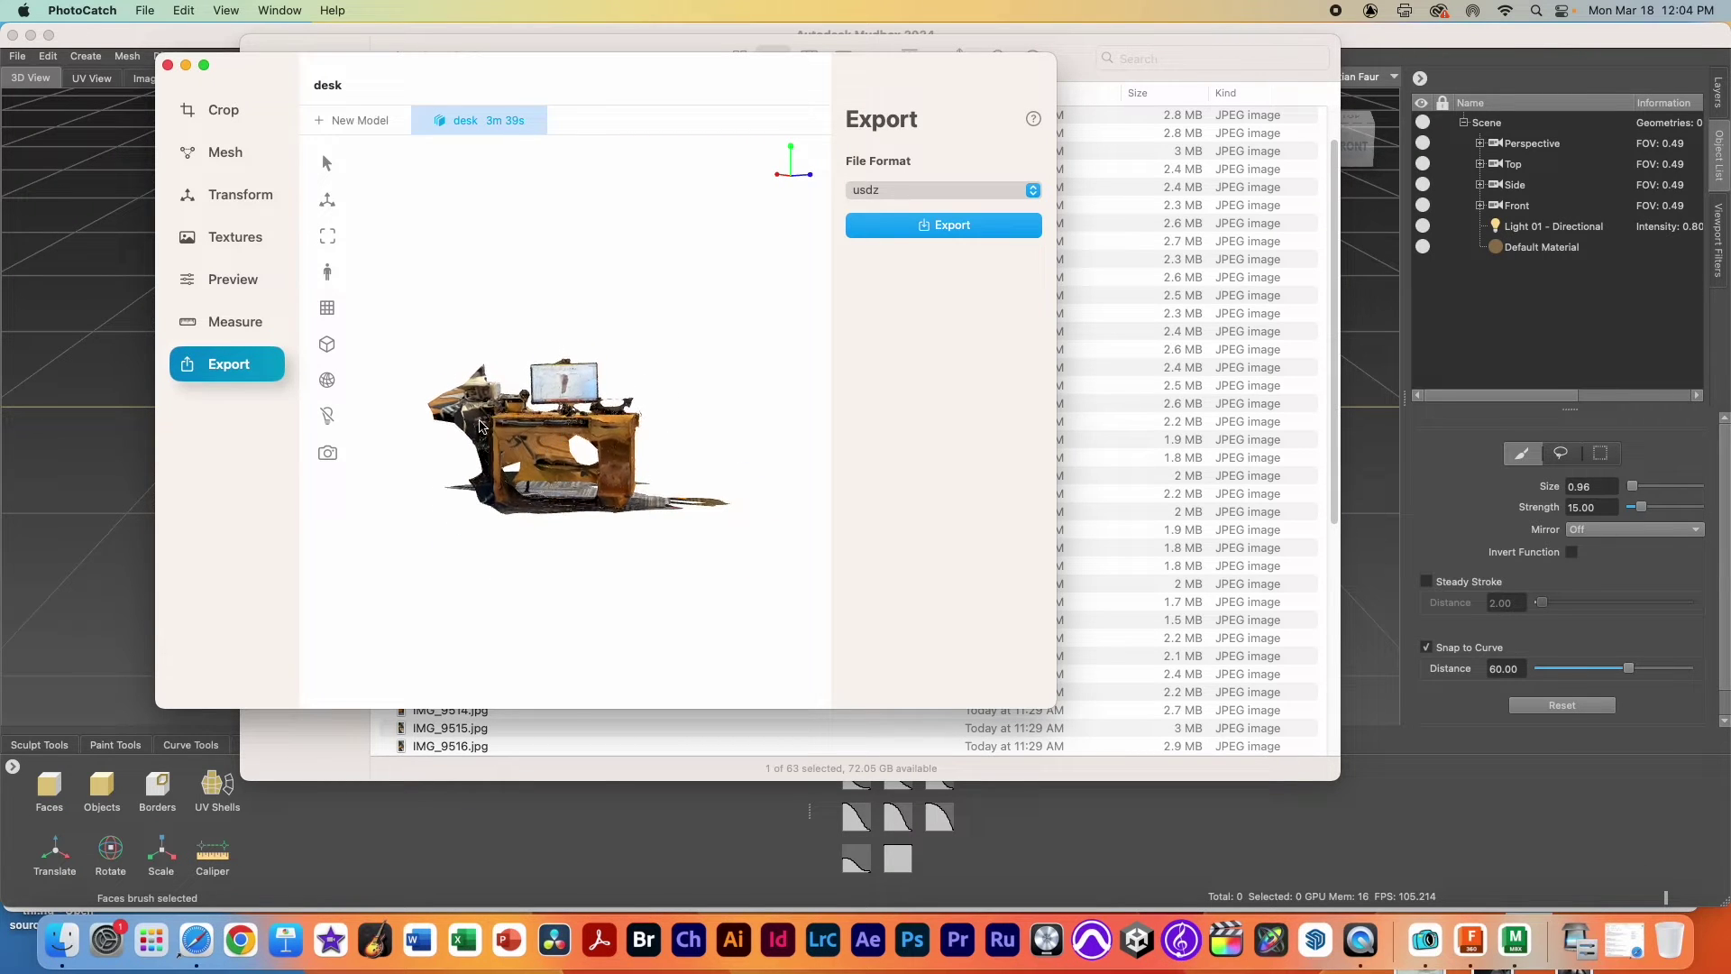
scroll(469, 451, up, 3)
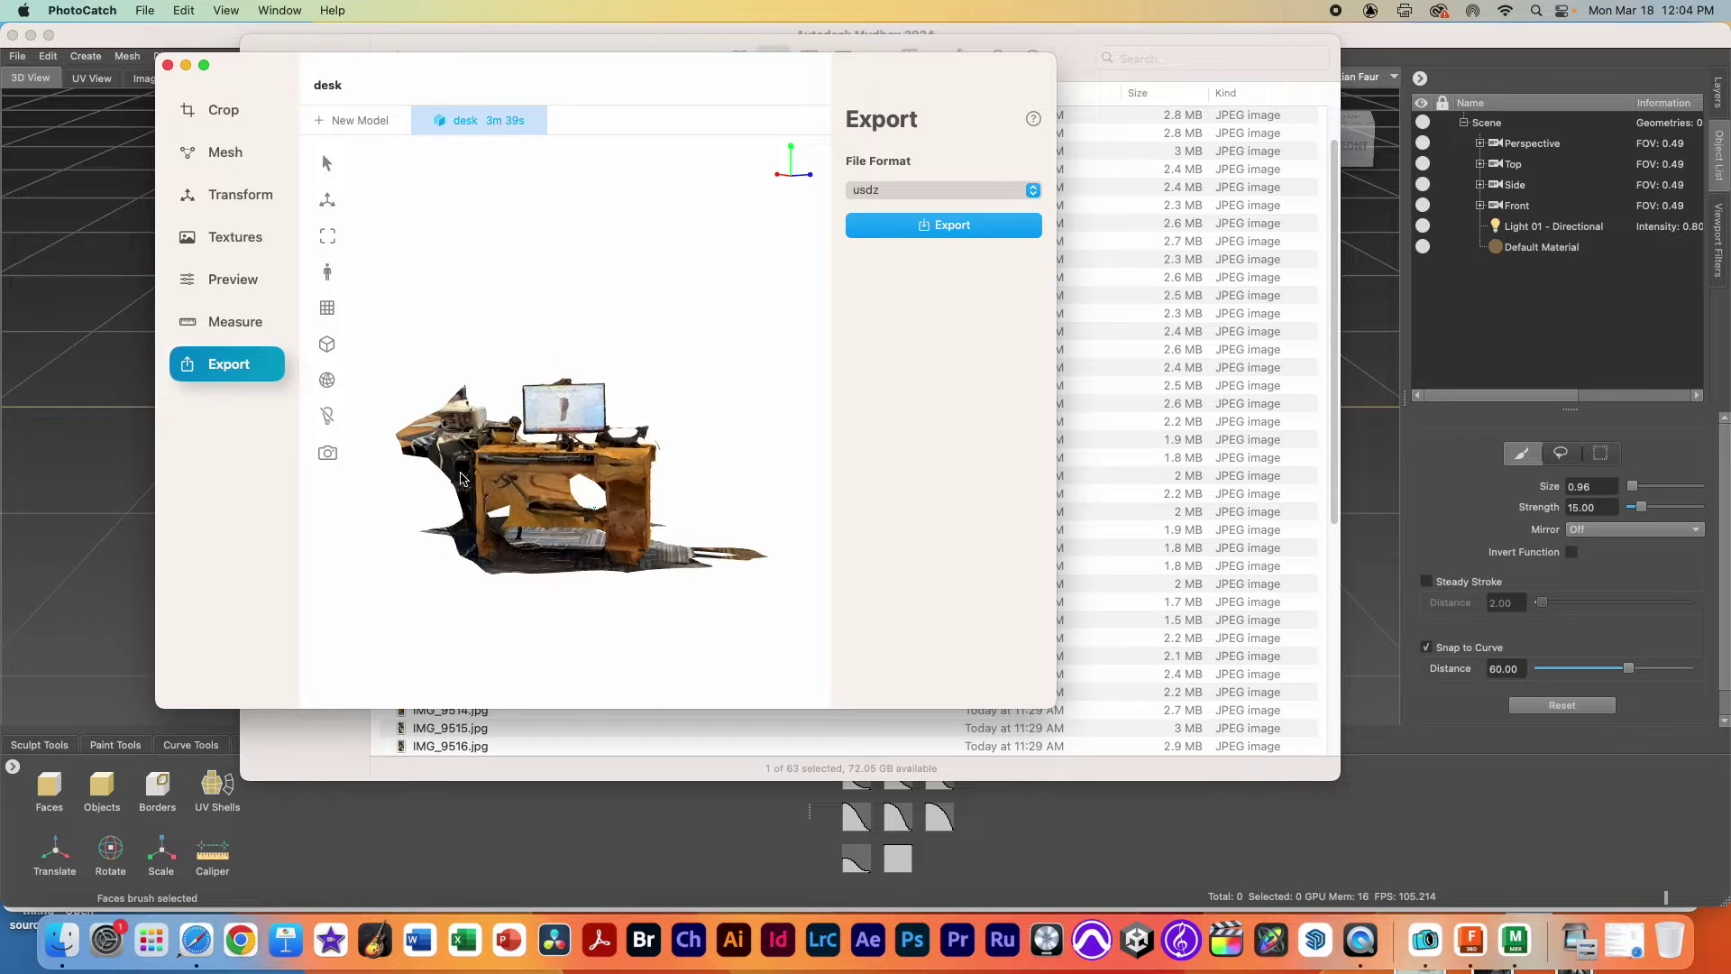
scroll(459, 478, up, 5)
drag(442, 451, 501, 421)
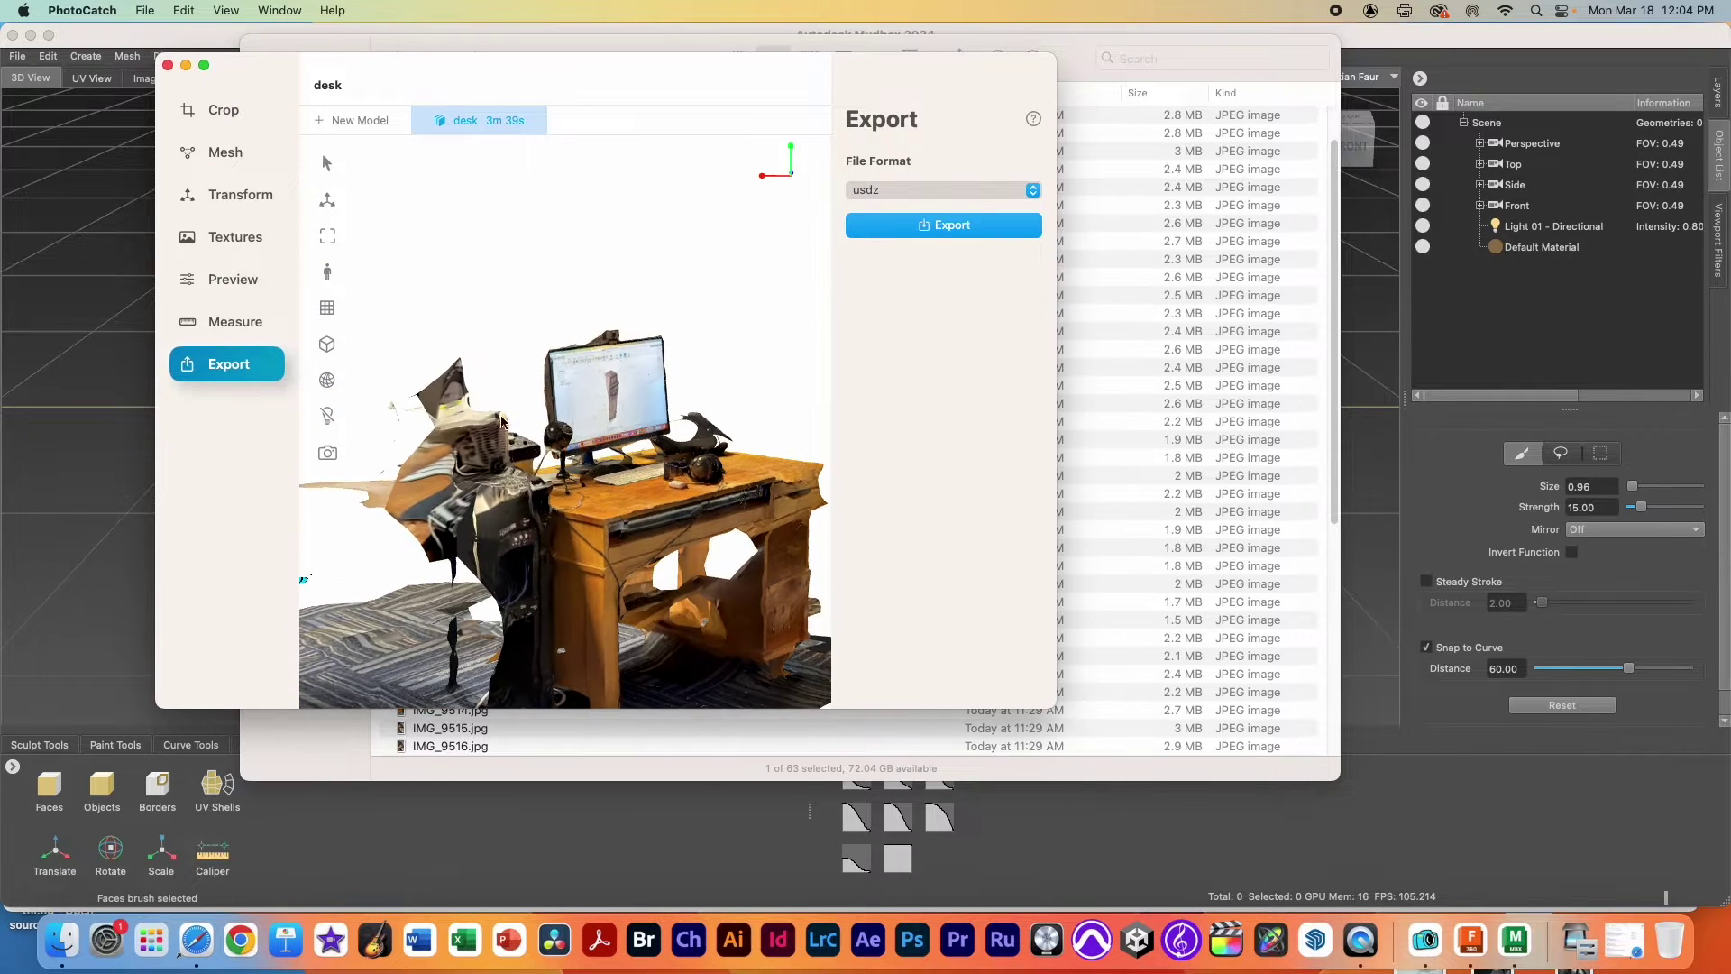
drag(563, 509, 610, 494)
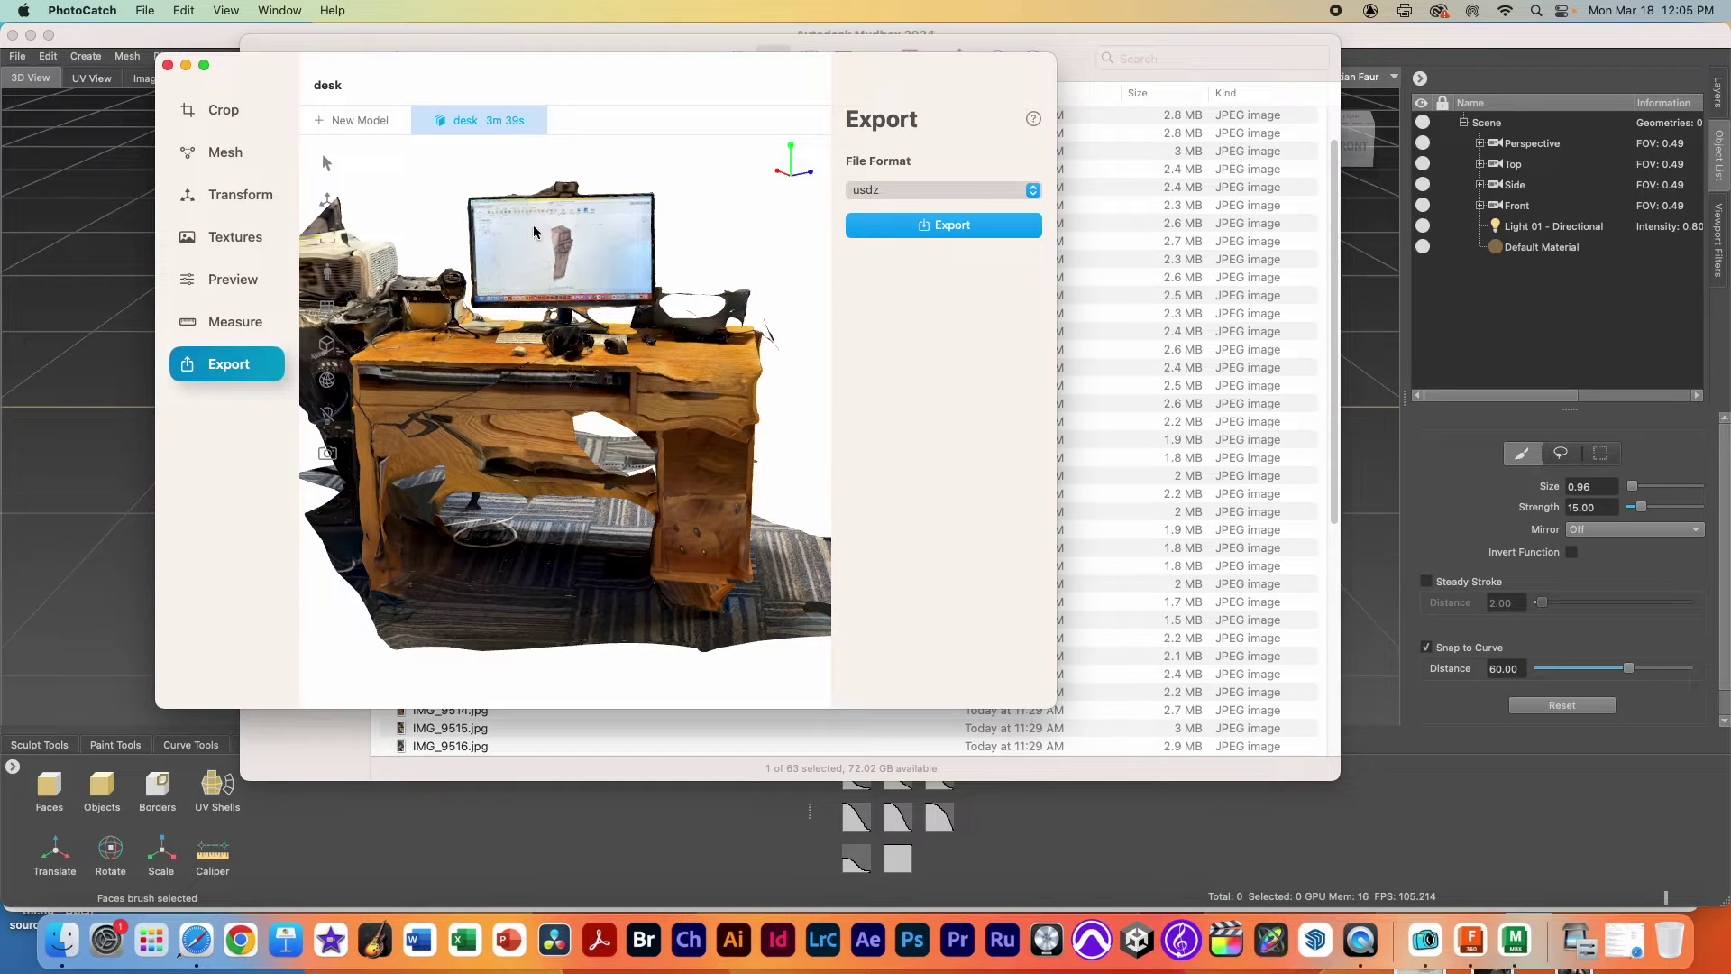
drag(604, 368, 652, 375)
drag(670, 453, 599, 389)
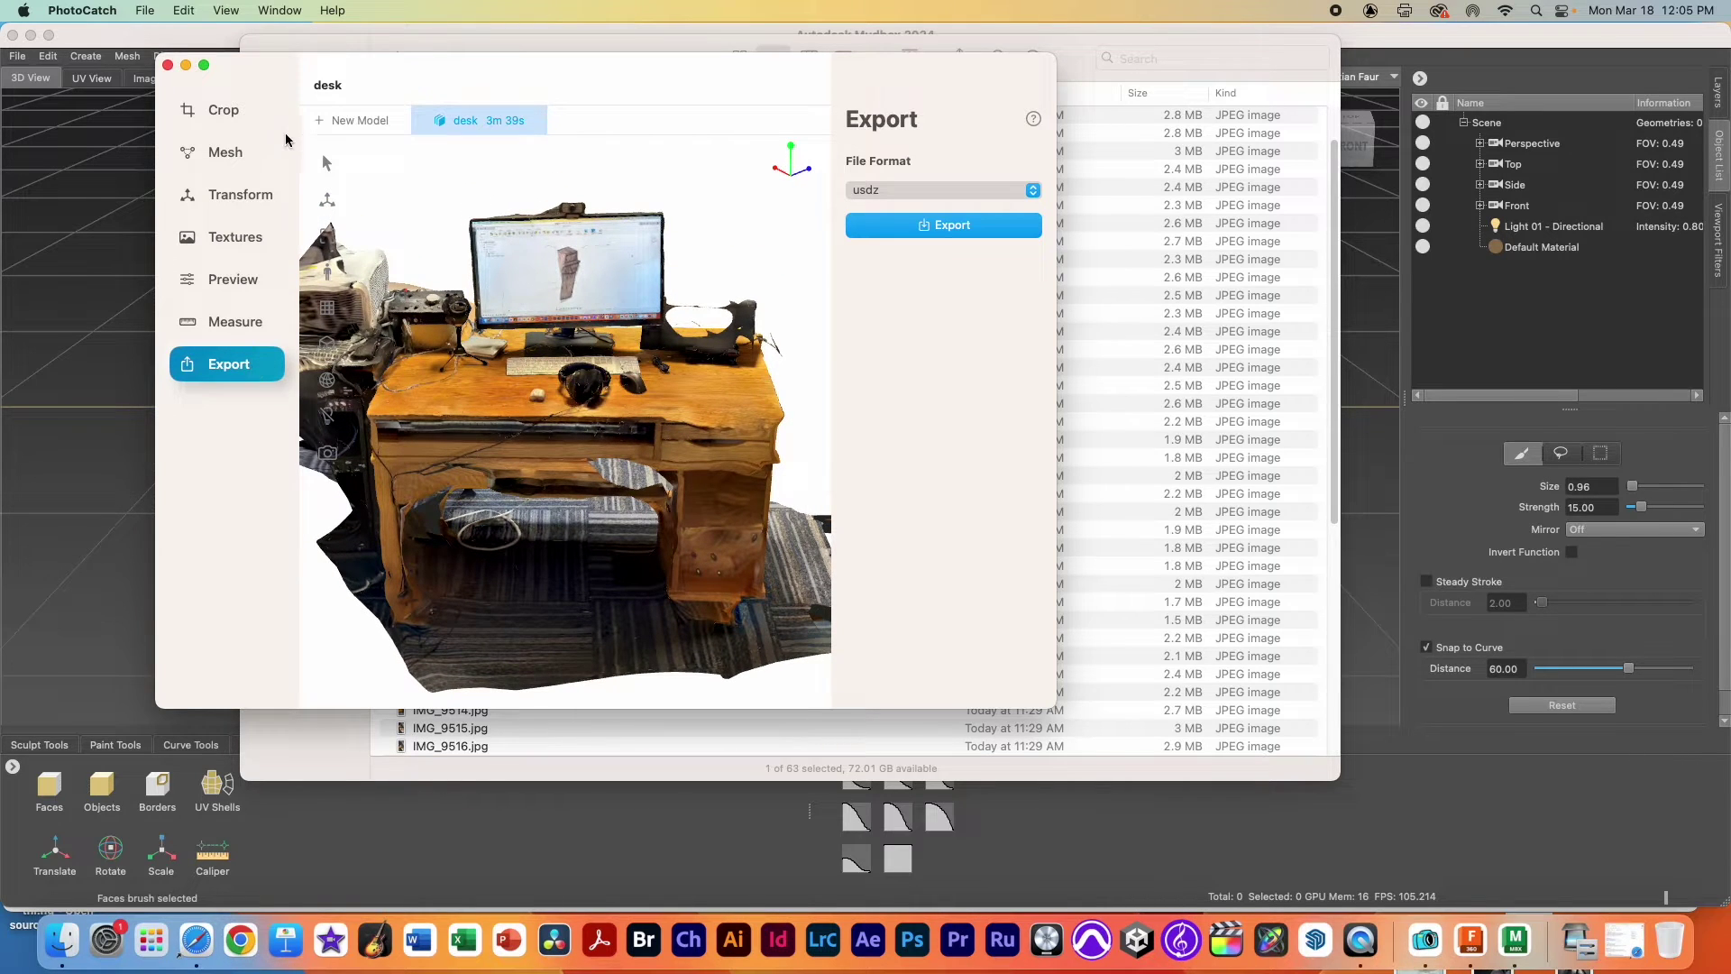
drag(587, 320, 580, 311)
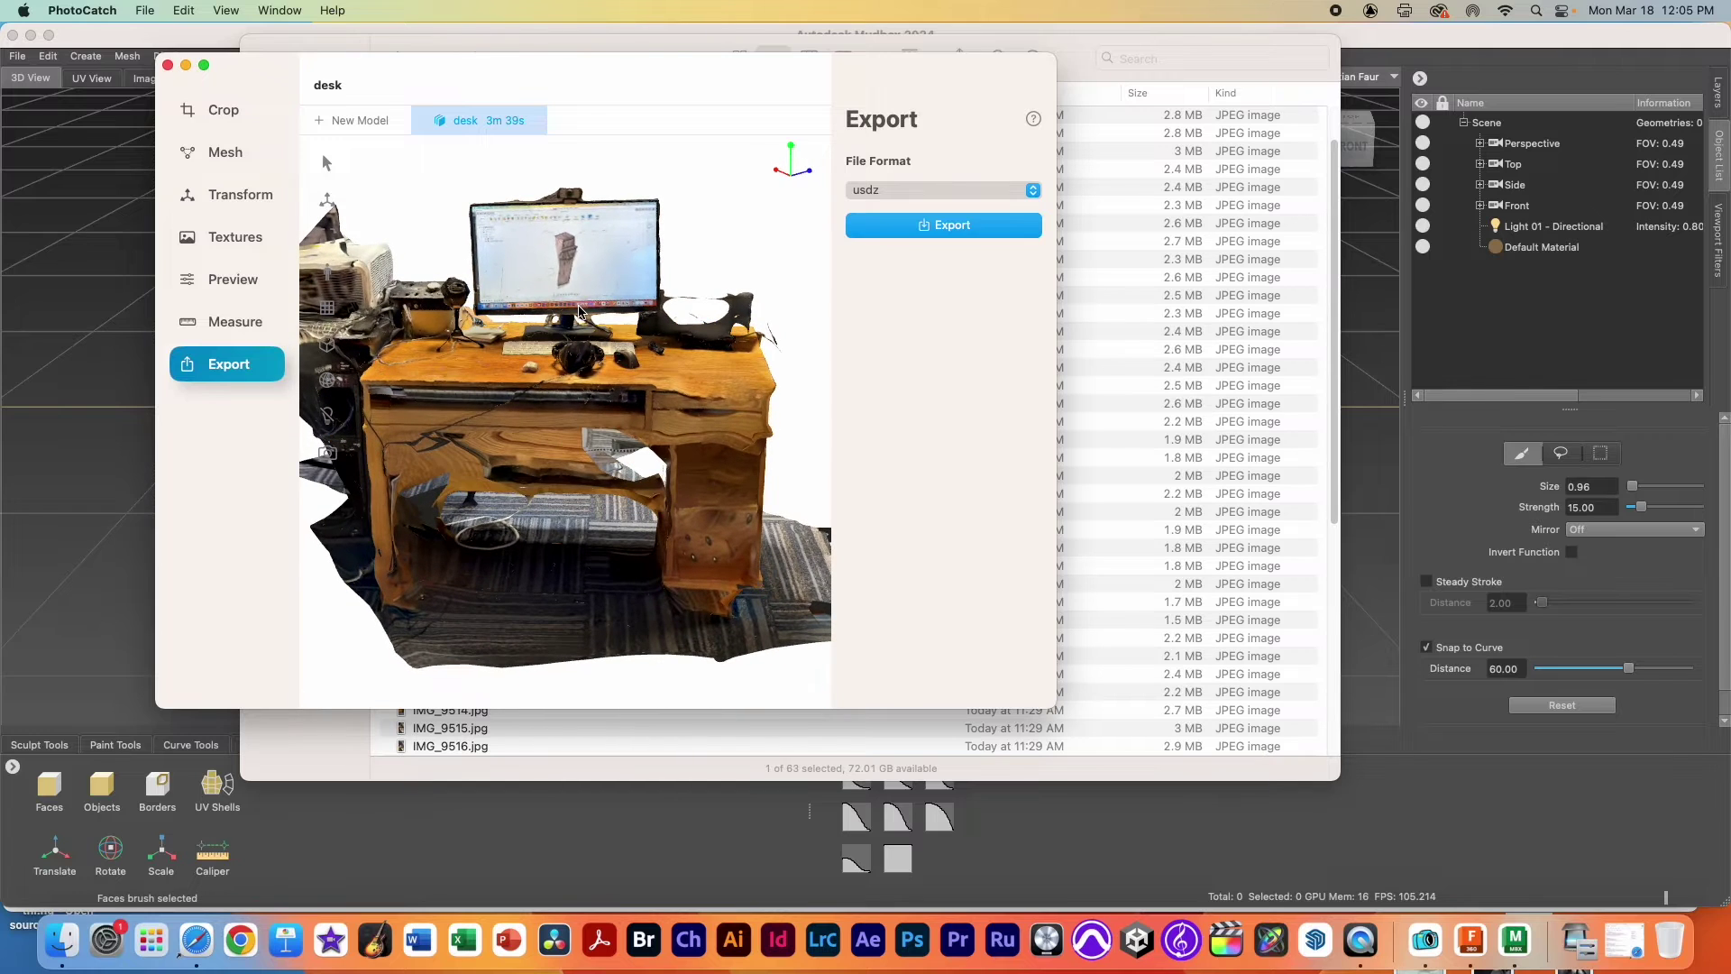
- Open the crop settings, then switch the desk model to transform mode and display the ground grid
click(216, 112)
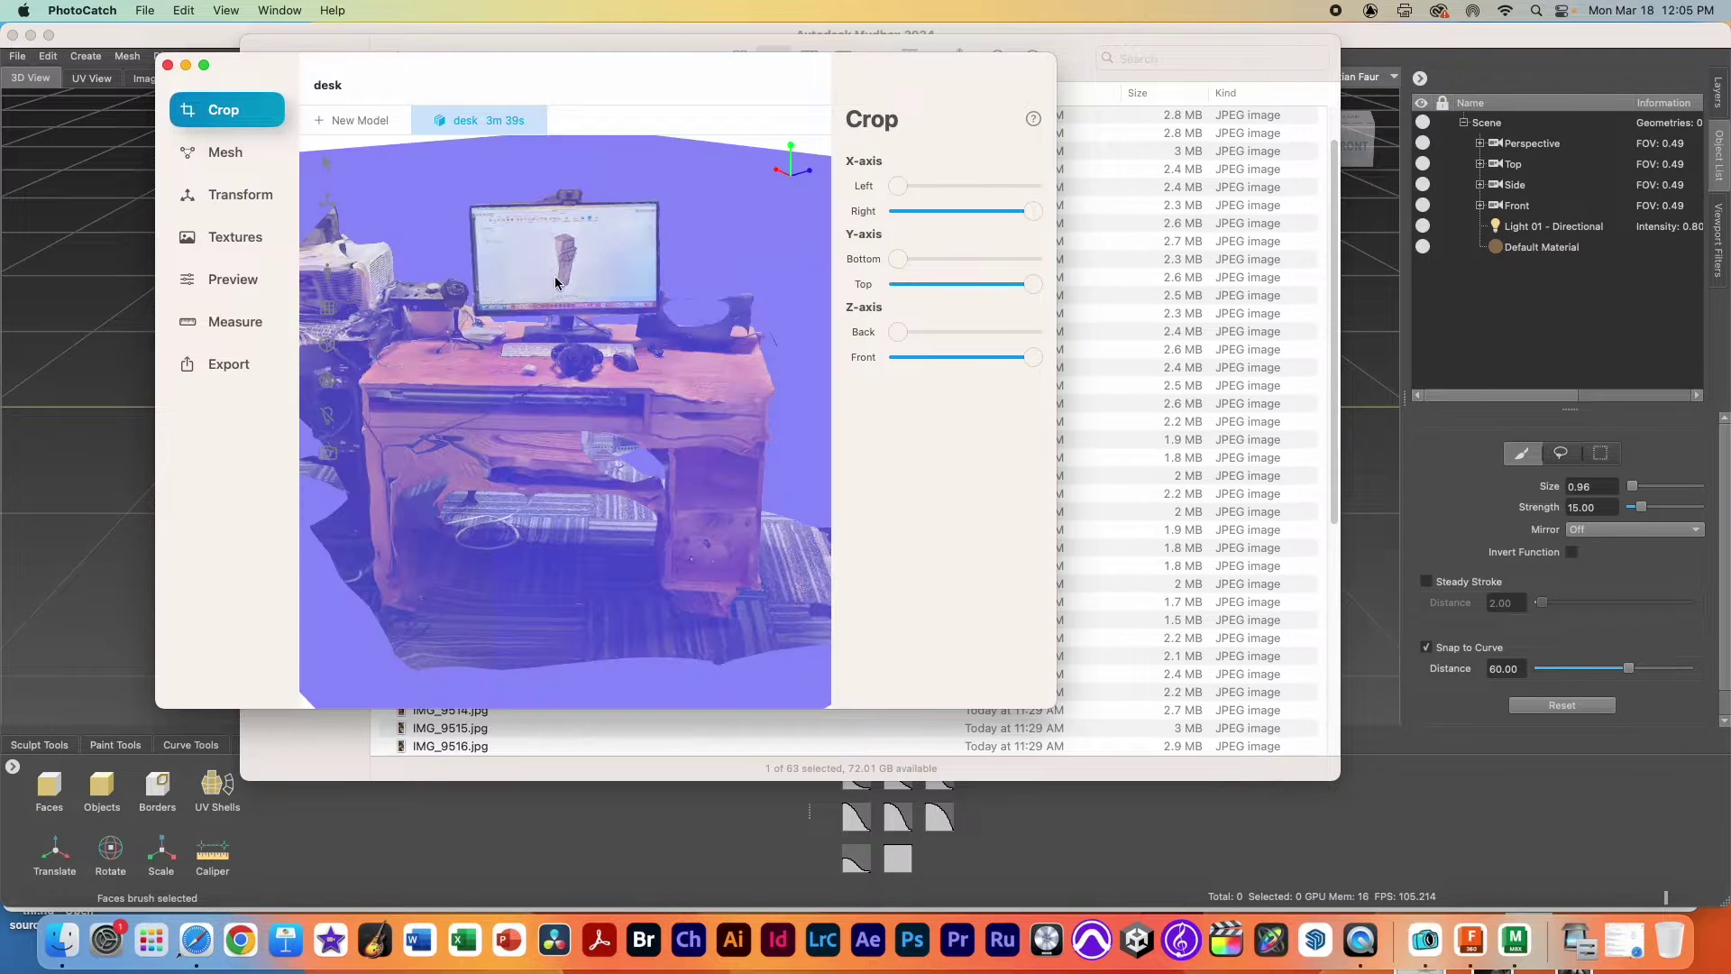
click(328, 198)
scroll(656, 375, down, 1)
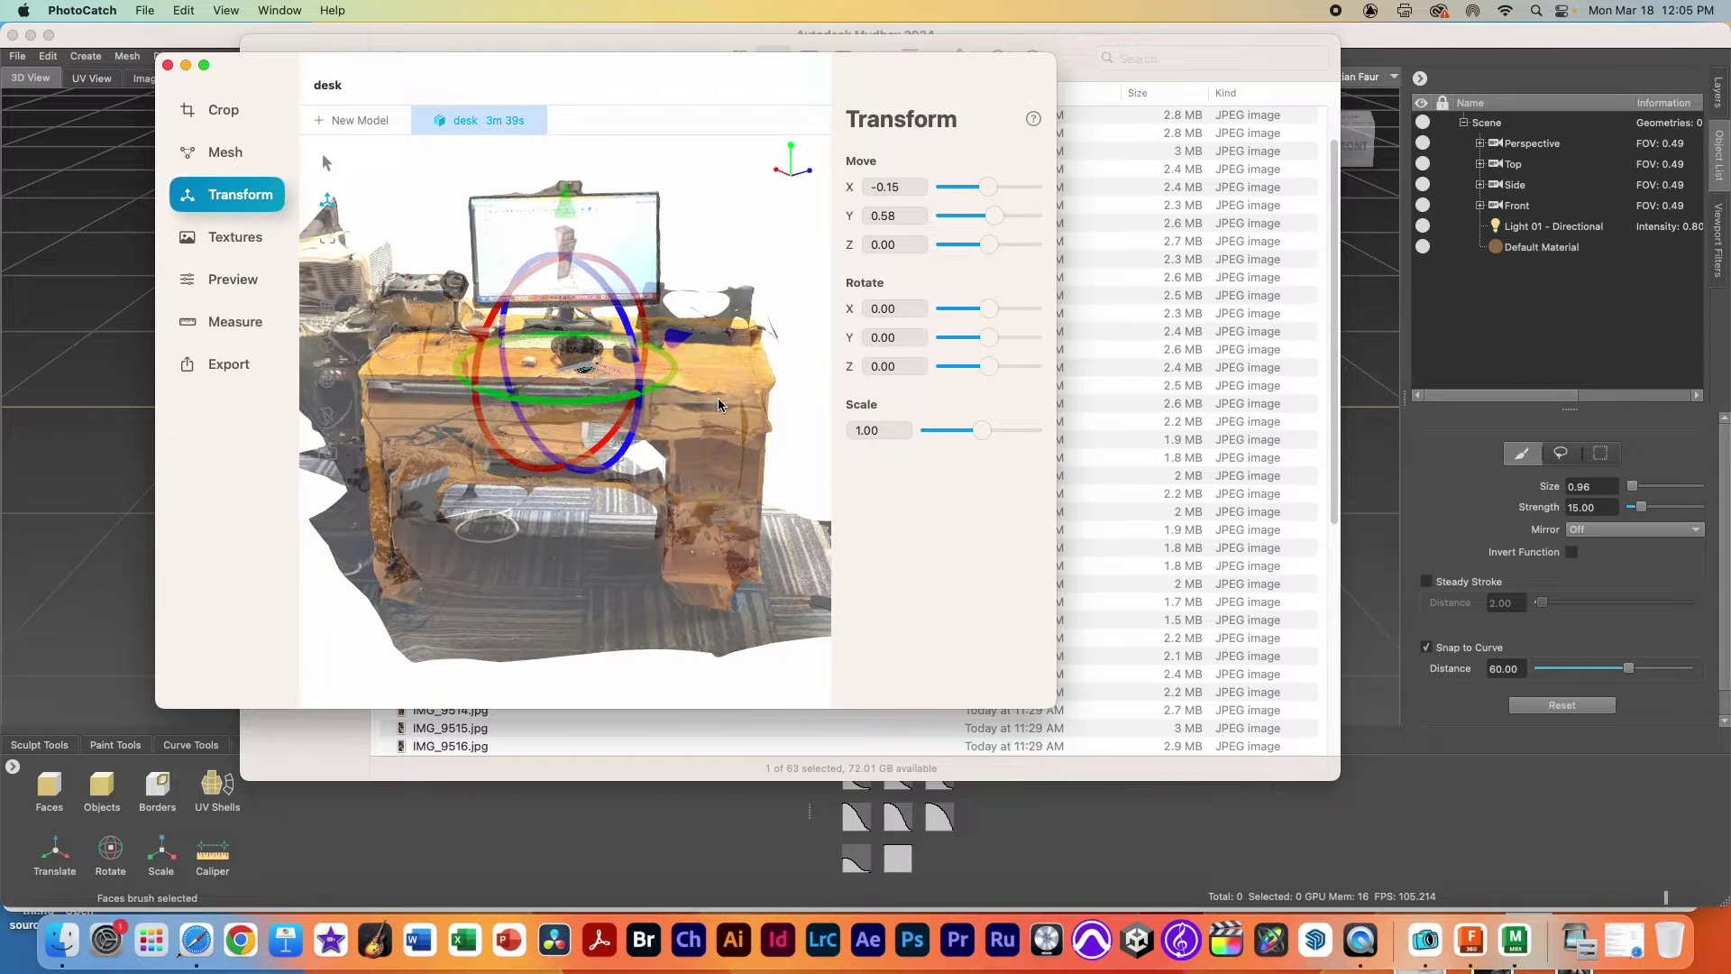
drag(793, 182, 780, 284)
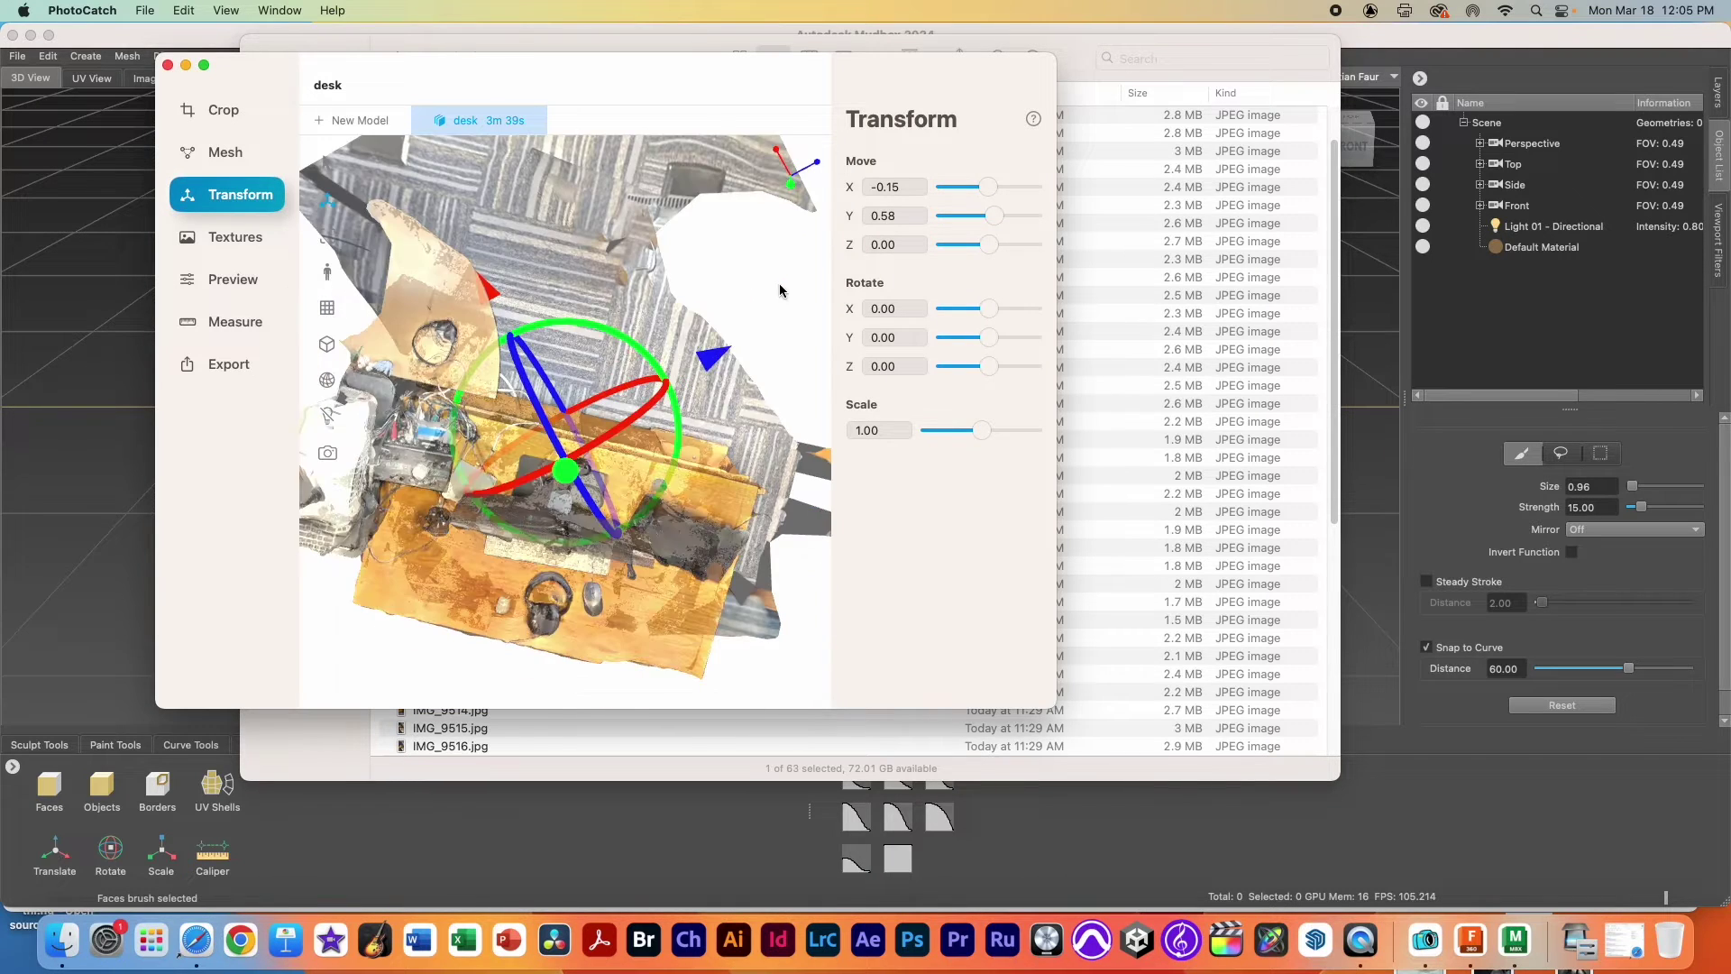
drag(720, 346, 668, 397)
click(328, 307)
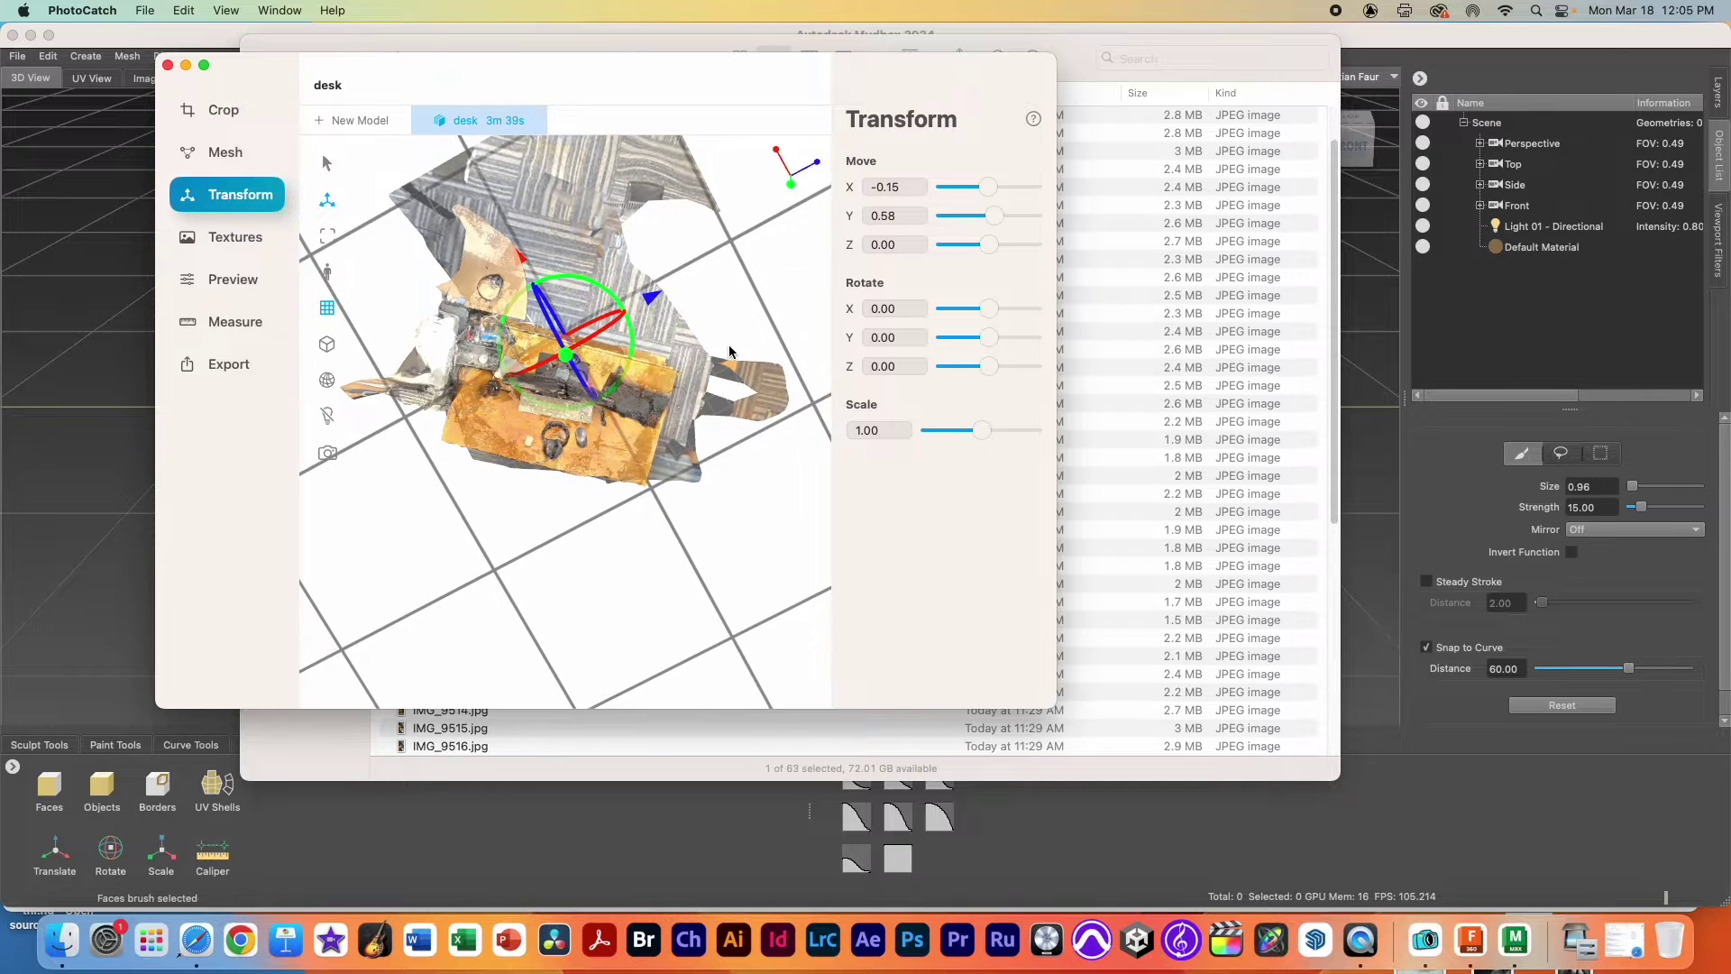
- Examine the desk model from directly above to compare its orientation with the grid lines
drag(769, 285, 807, 232)
drag(365, 290, 432, 258)
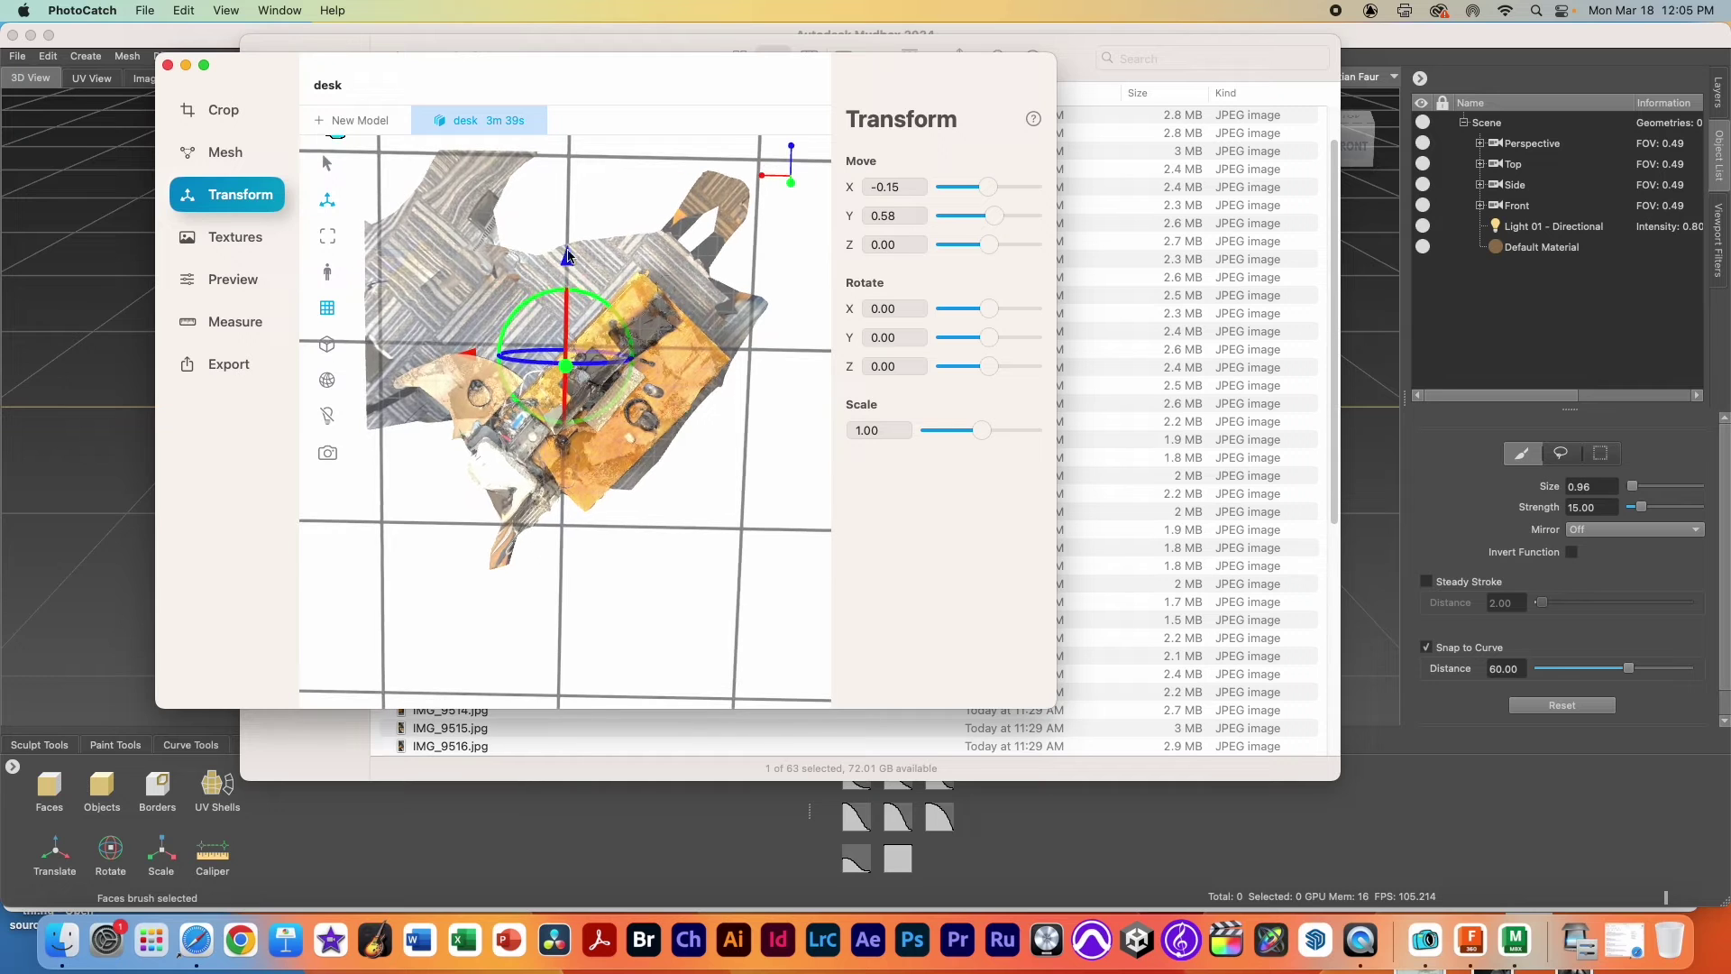
mouse_move(431, 404)
mouse_down()
mouse_move(450, 390)
mouse_move(433, 392)
mouse_up()
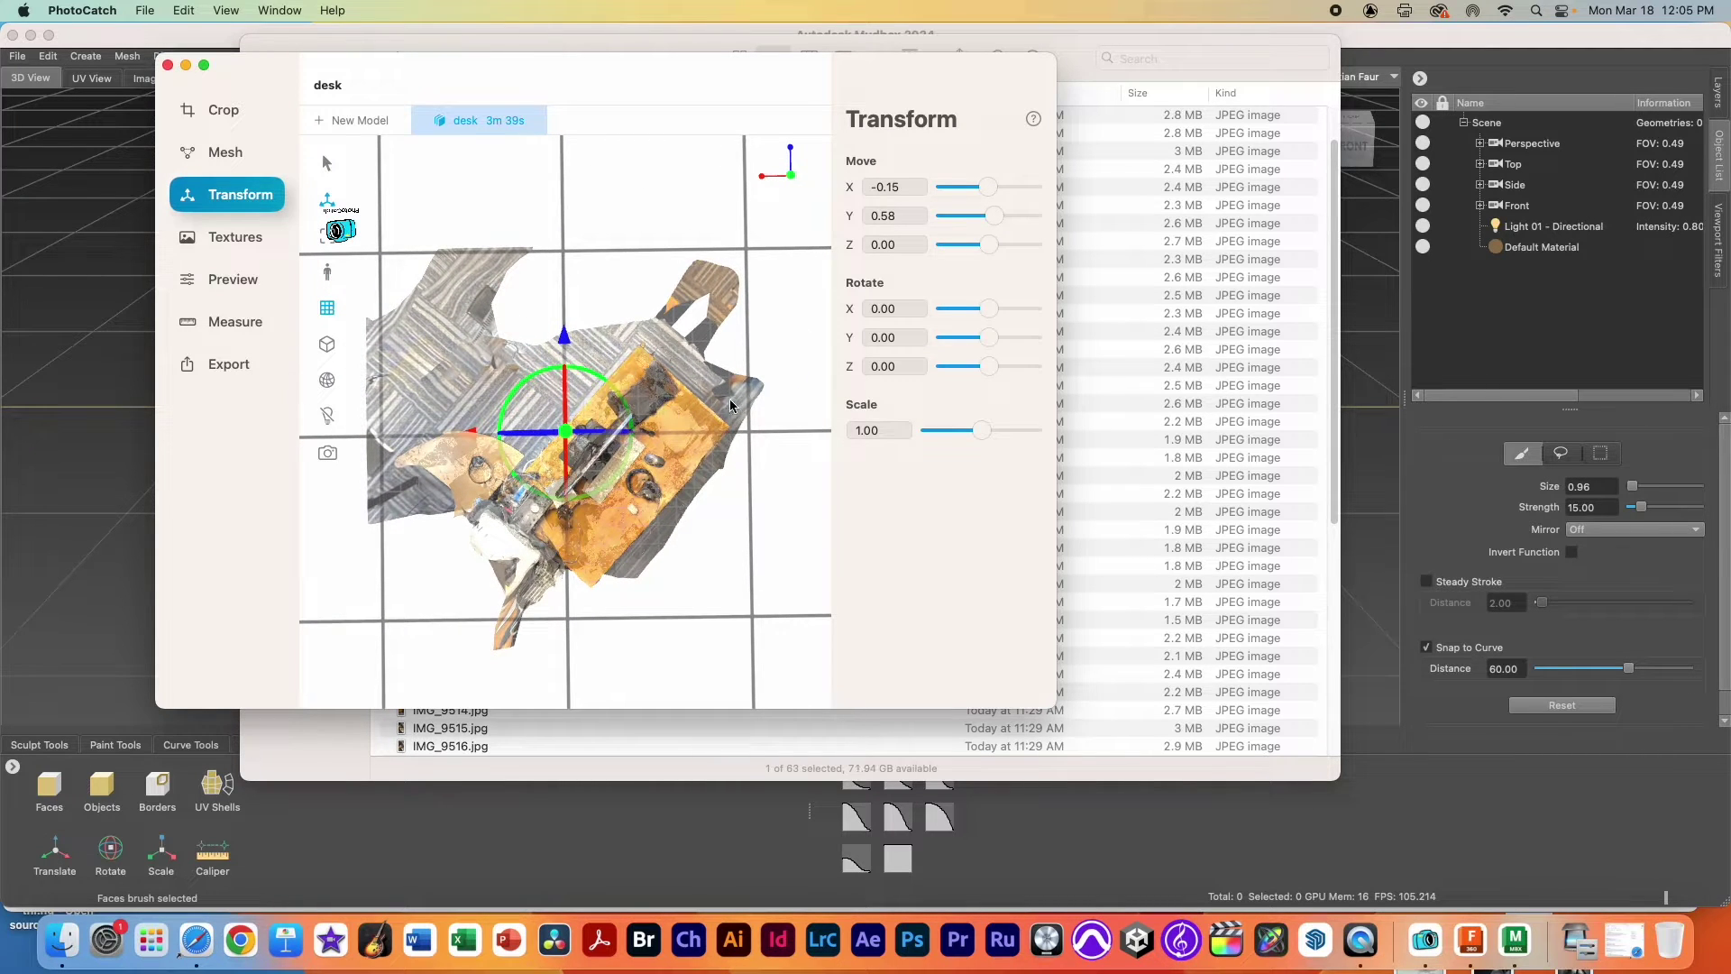
drag(699, 462, 634, 460)
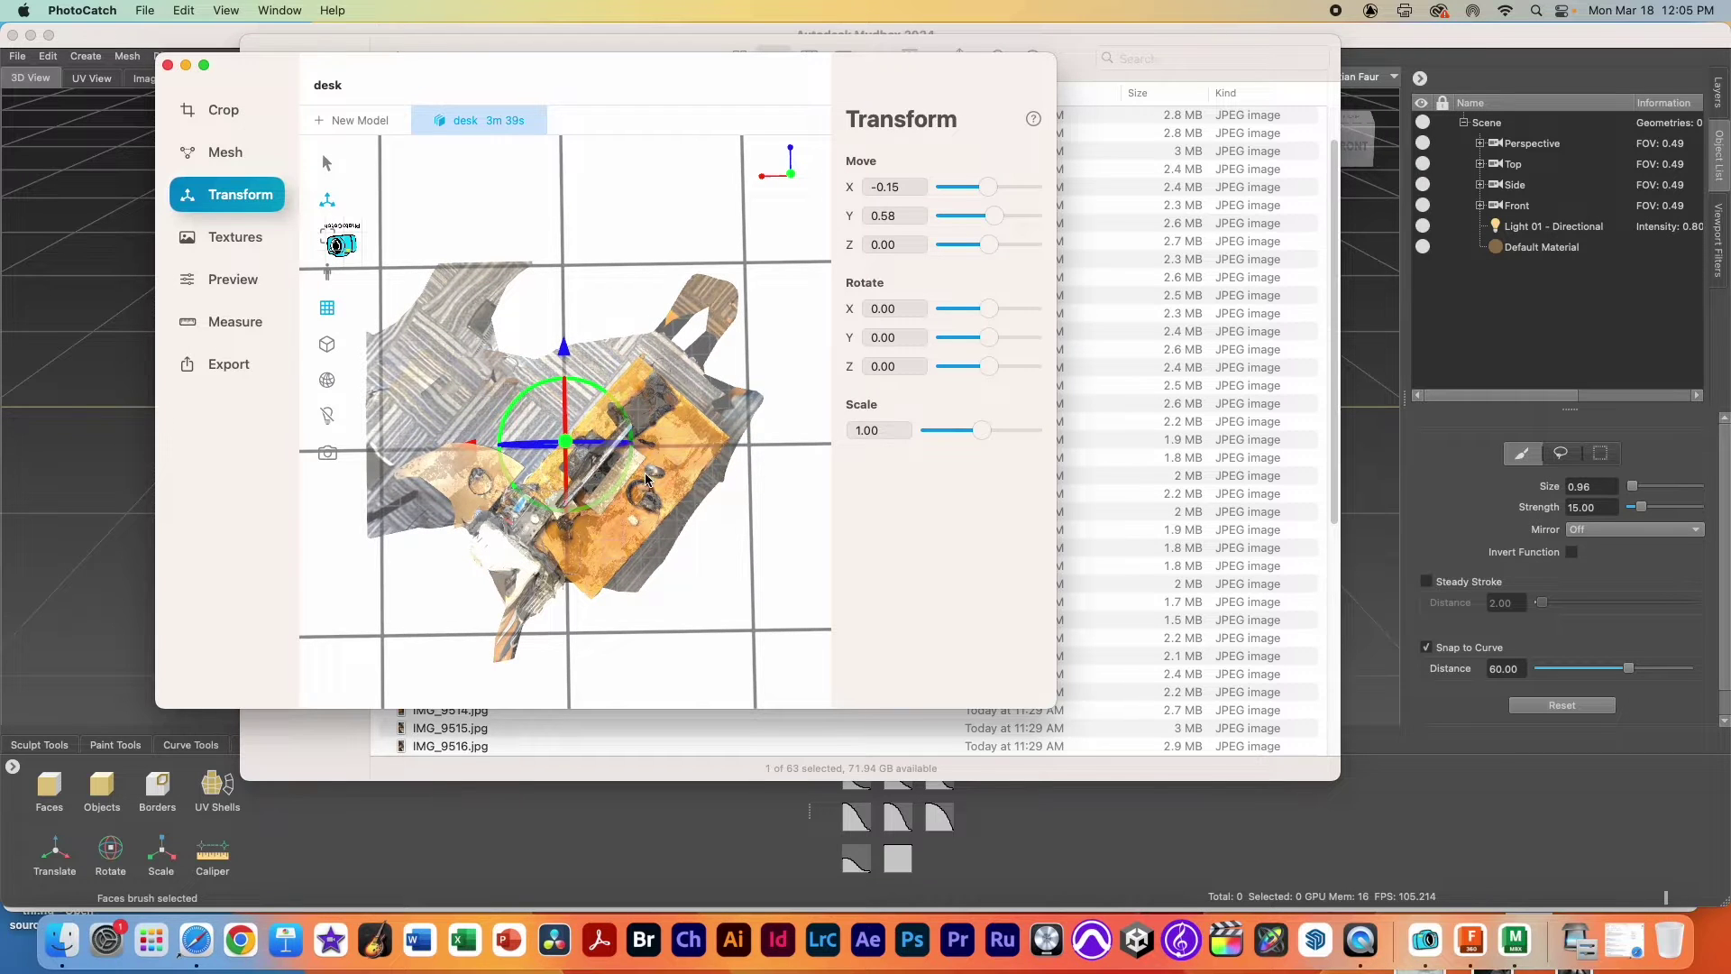
scroll(642, 473, up, 1)
scroll(667, 468, up, 2)
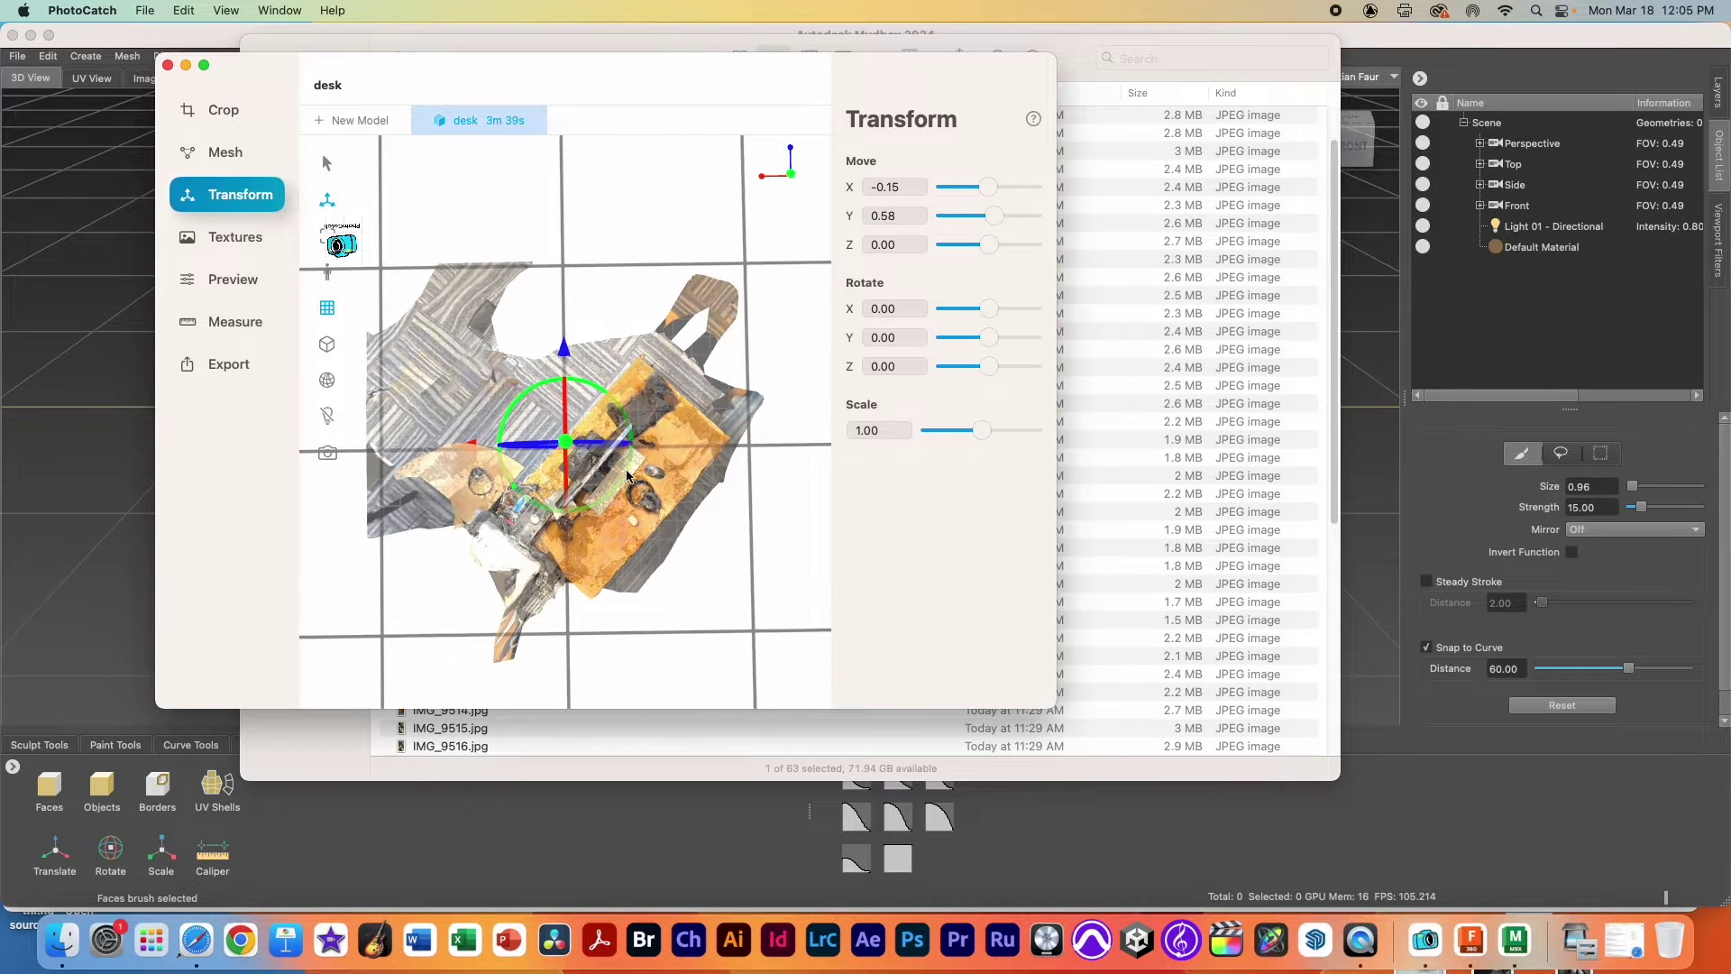
- Rotate the desk model about the vertical axis to Y 49.24 to align it with the grid, checking it from the front and side
mouse_move(625, 472)
mouse_down()
mouse_move(645, 460)
mouse_move(648, 478)
mouse_up()
scroll(648, 477, down, 5)
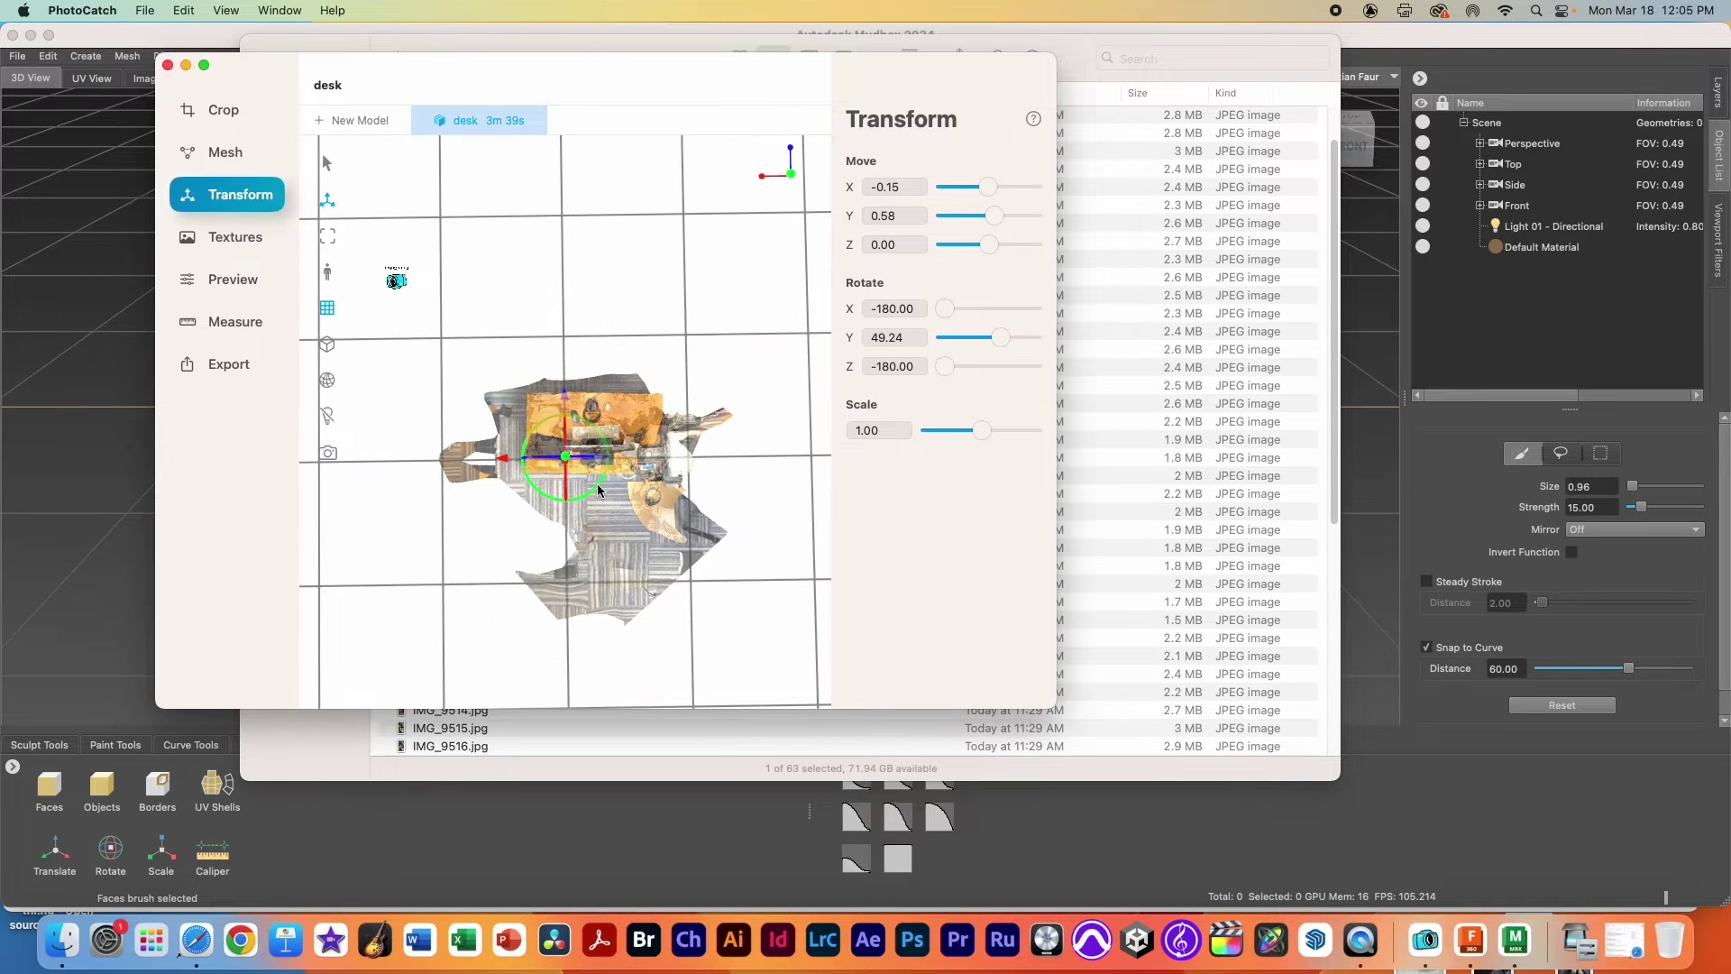
click(790, 150)
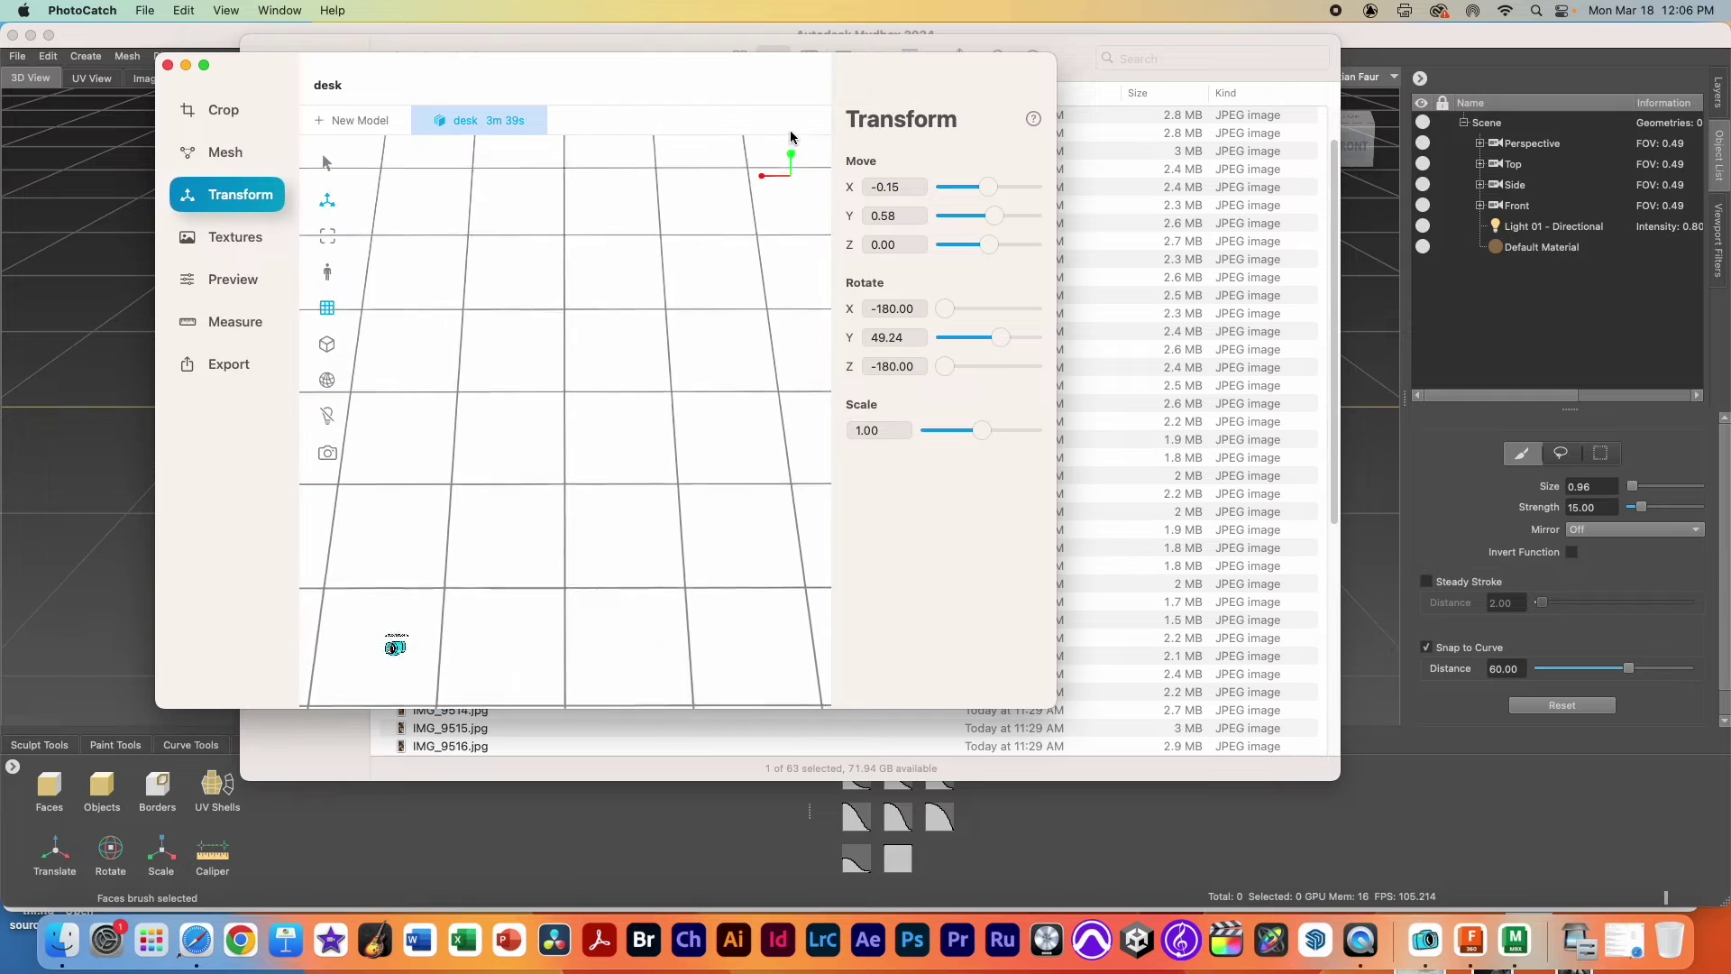
click(328, 236)
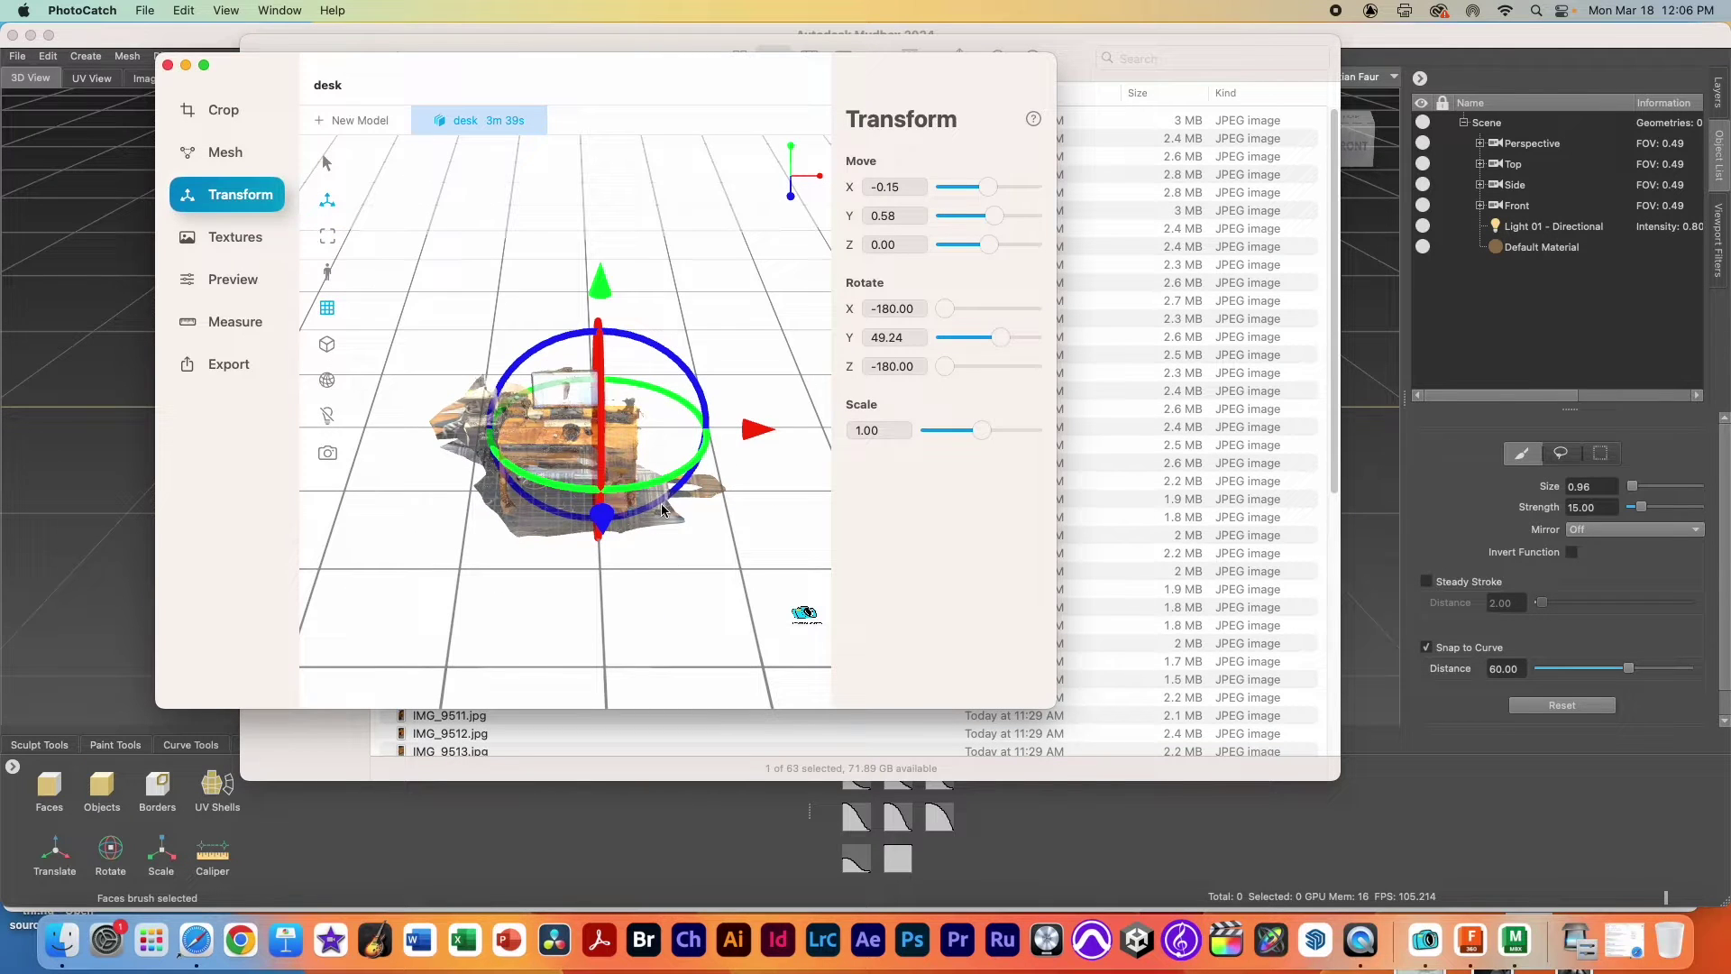
click(790, 195)
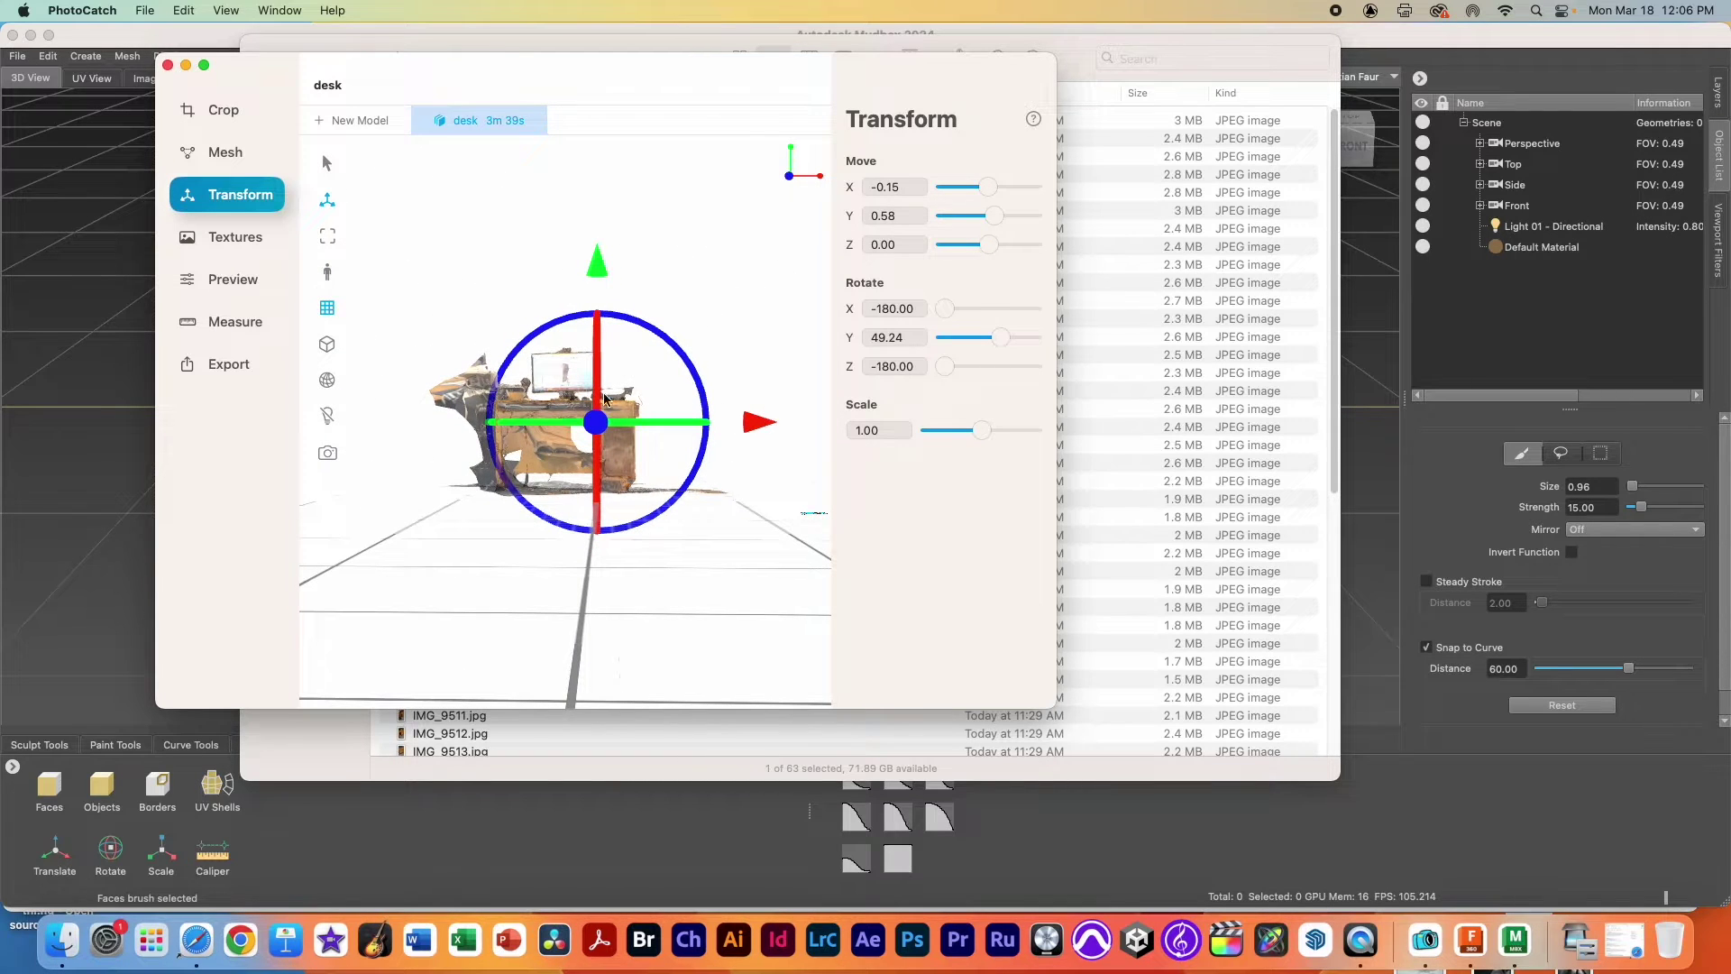
drag(795, 178, 668, 179)
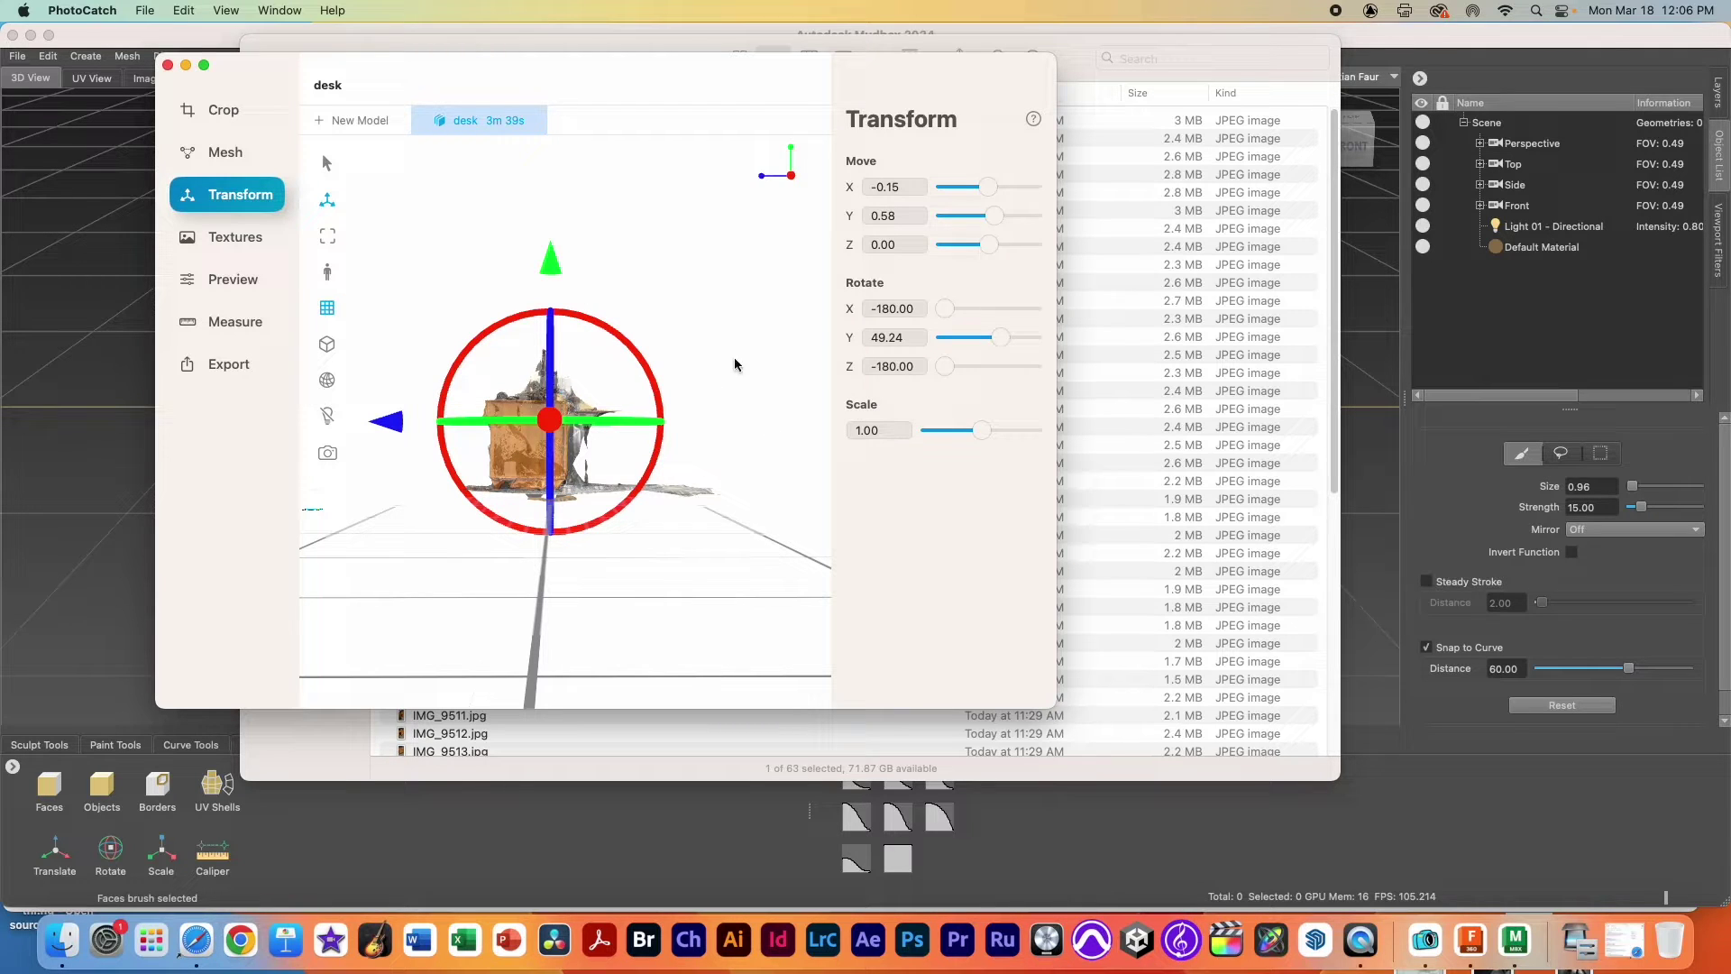
- Crop the desk model from the bottom on the Y-axis to just below the desktop, keeping the full height above it
click(224, 113)
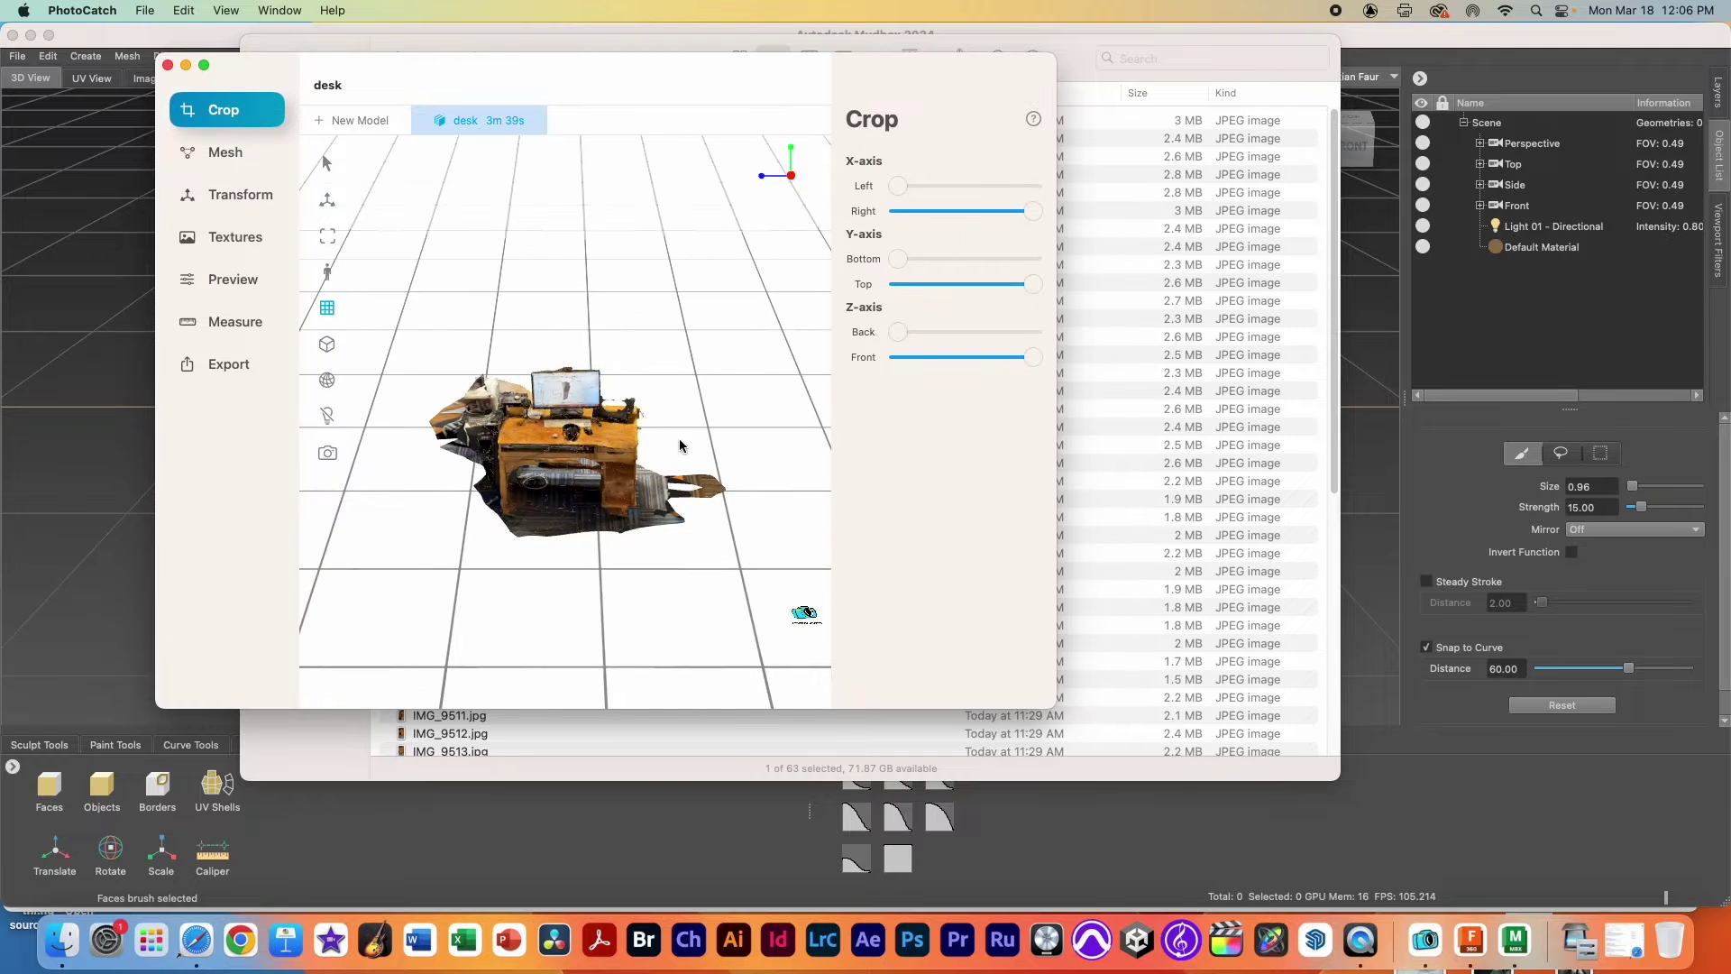
drag(696, 440, 695, 397)
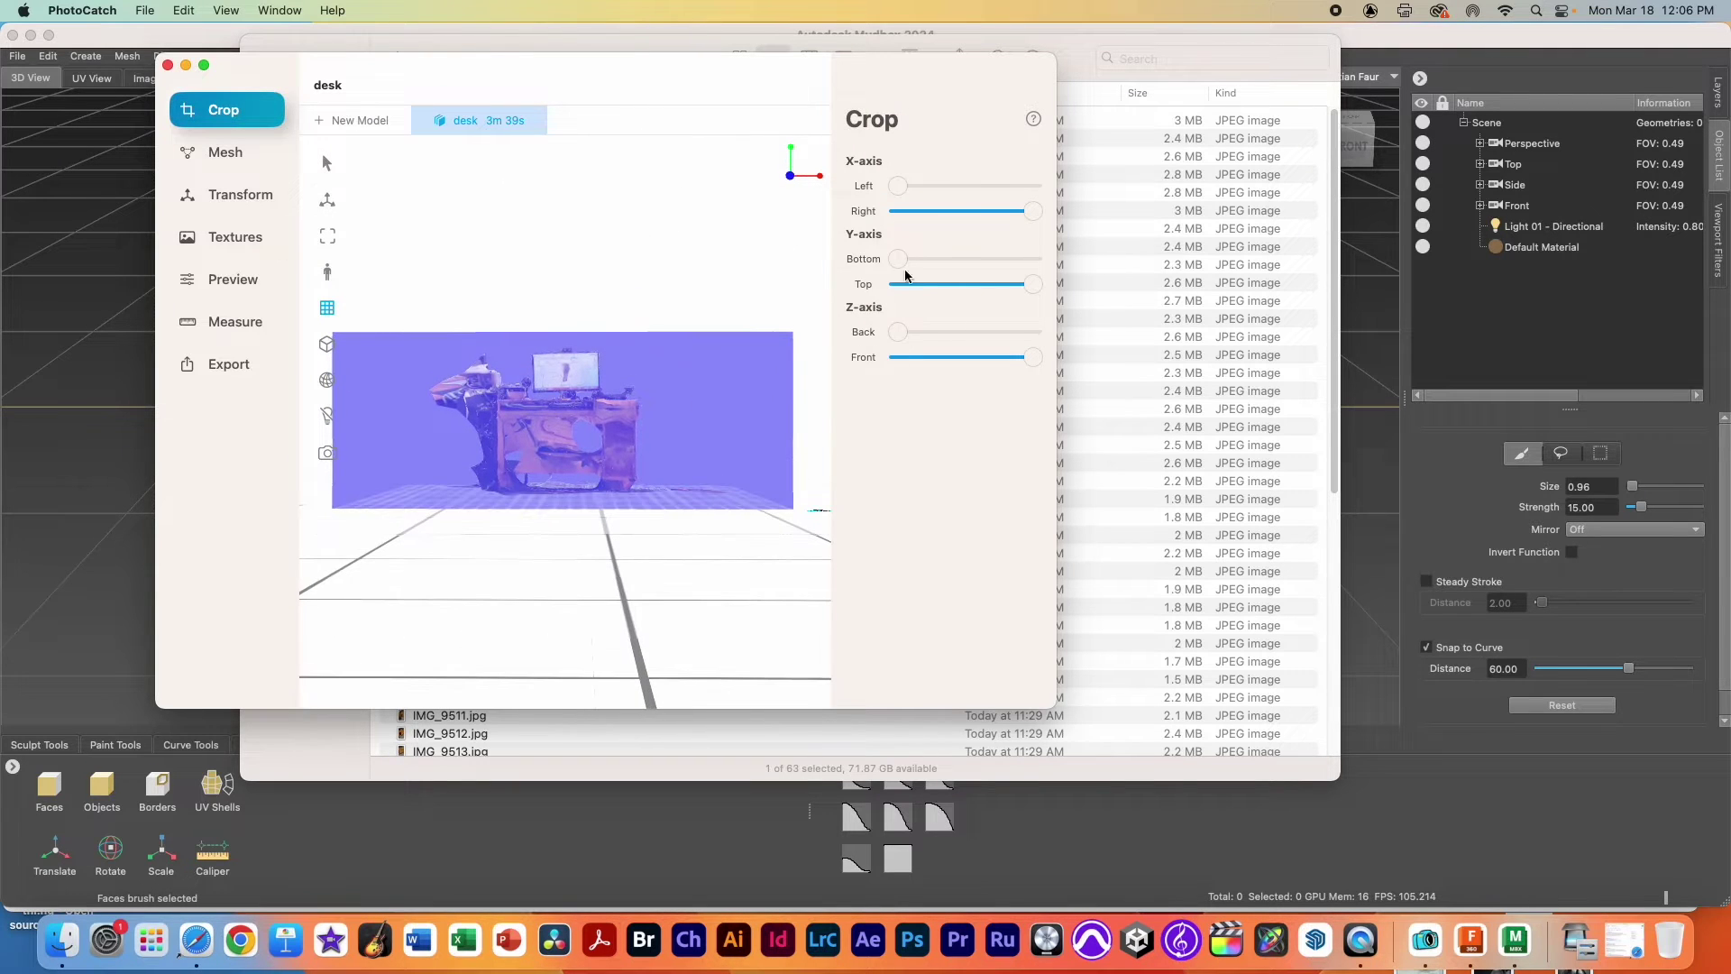
drag(899, 259, 964, 259)
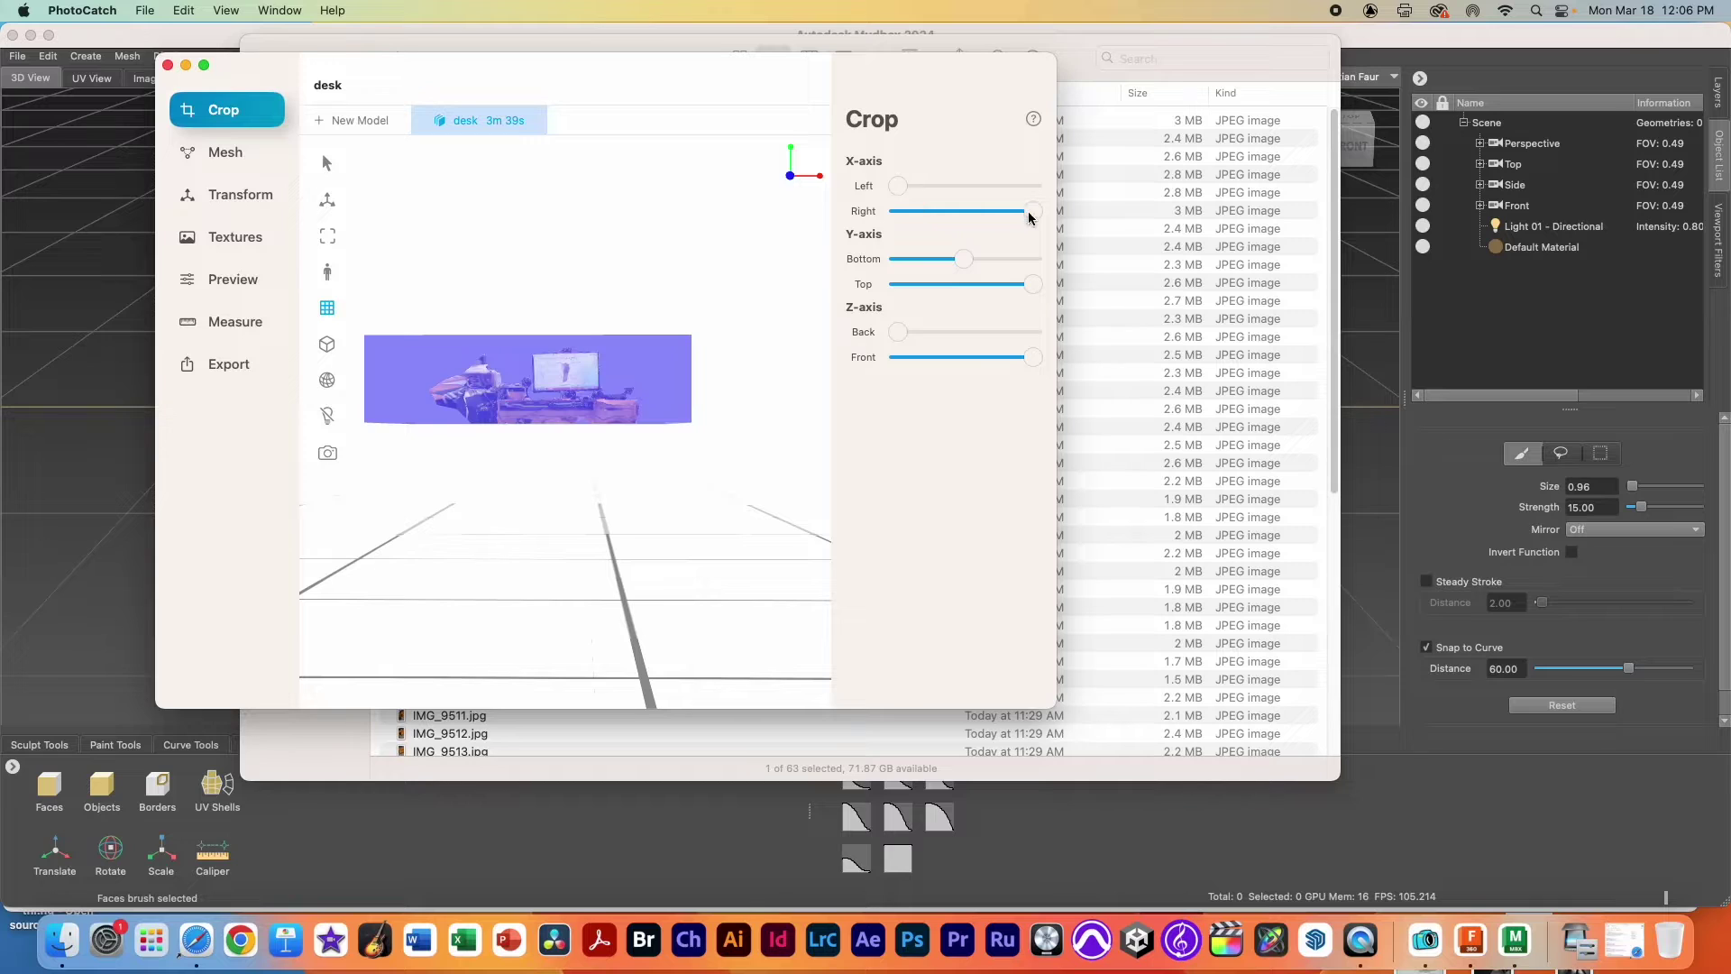
mouse_move(1031, 212)
mouse_down()
mouse_move(1012, 213)
mouse_move(1043, 215)
mouse_up()
mouse_move(1028, 282)
mouse_down()
mouse_move(997, 280)
mouse_move(1041, 276)
mouse_up()
- Crop the front and back of the model on the Z-axis to trim the excess floor around the desk
drag(1031, 359, 991, 358)
drag(796, 155, 798, 285)
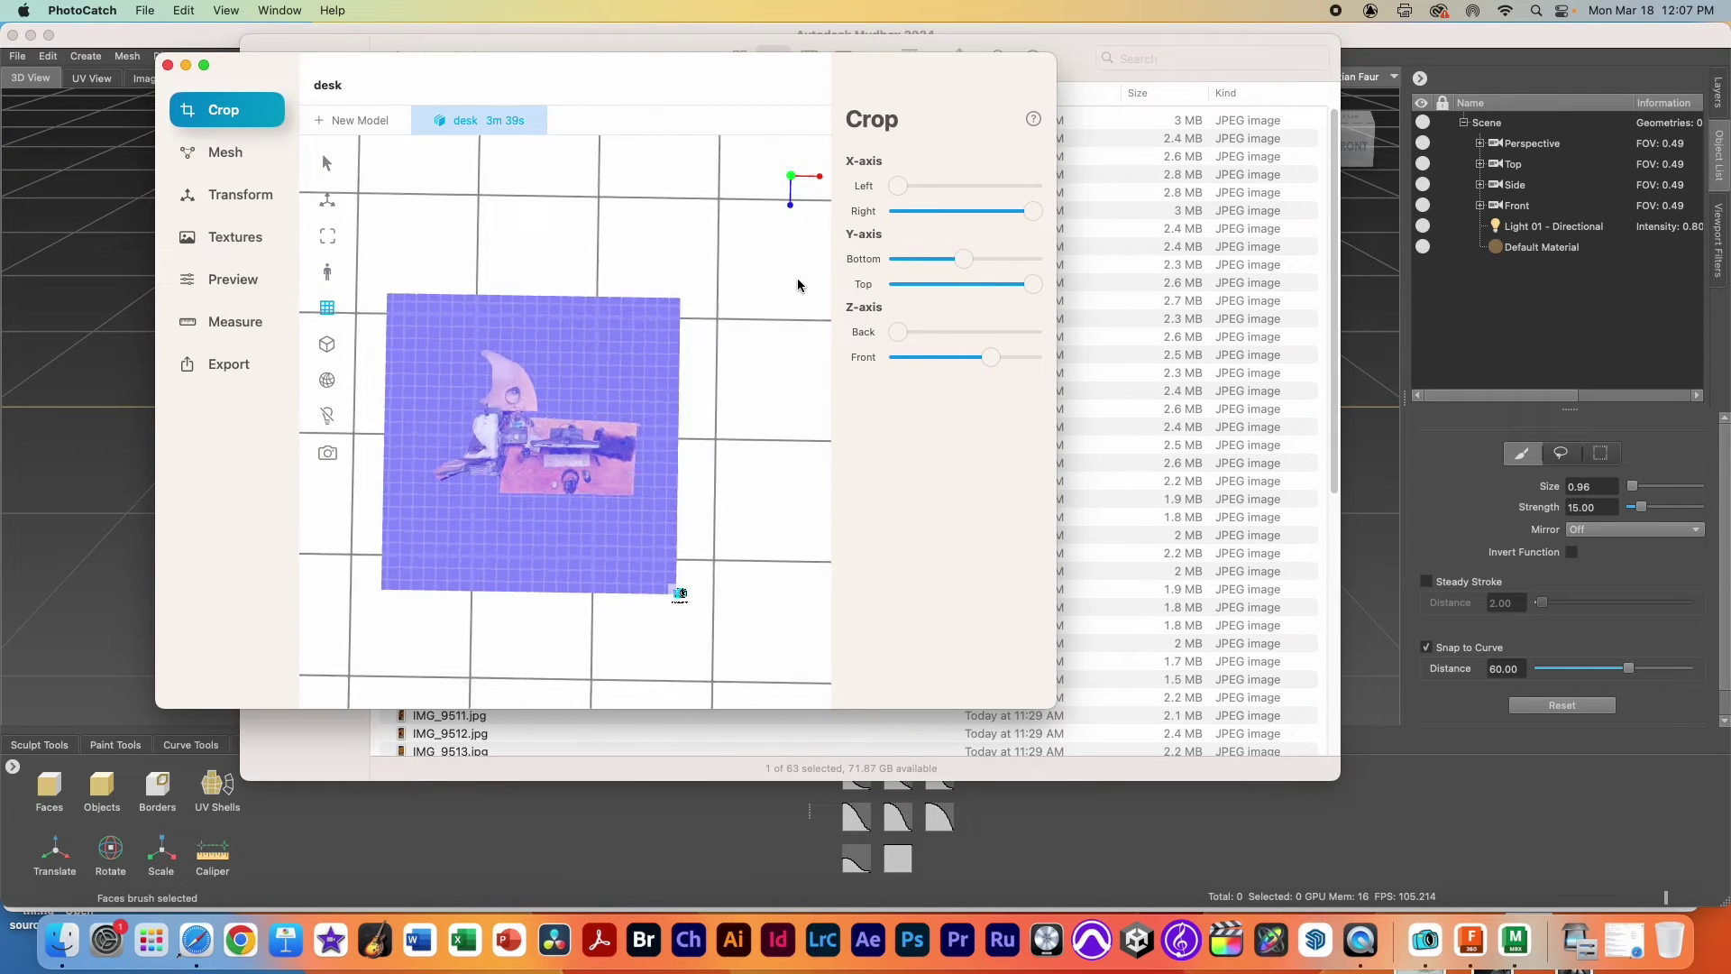
drag(975, 359, 992, 358)
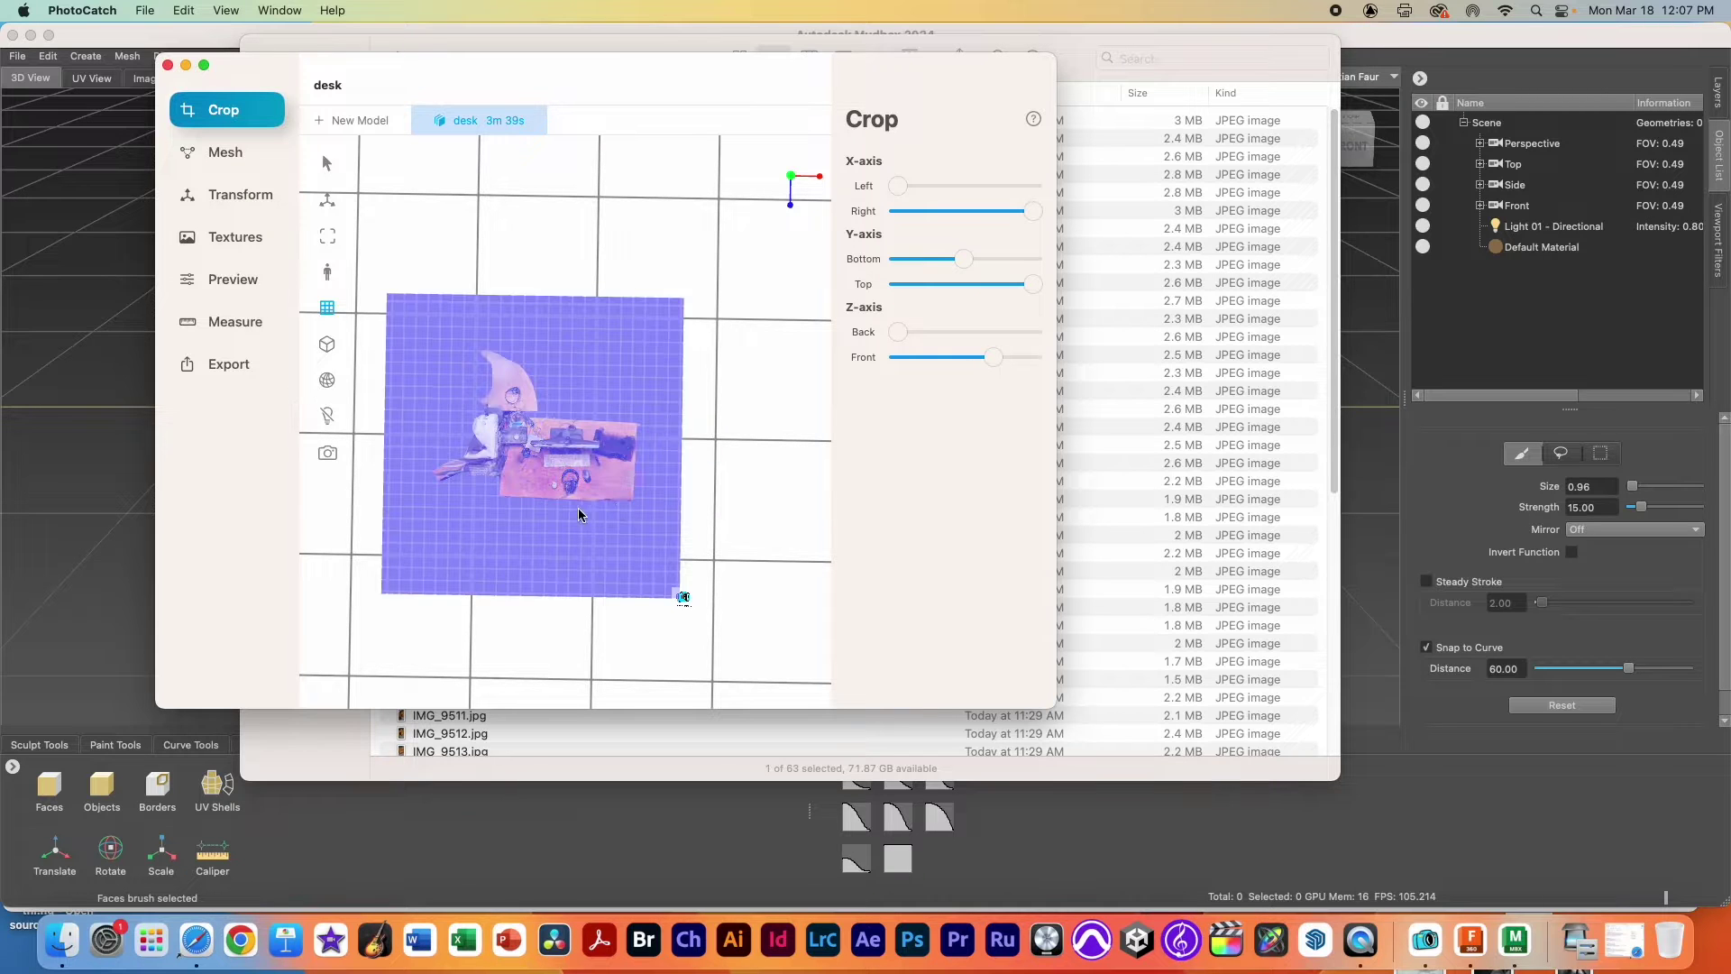
drag(898, 332, 966, 337)
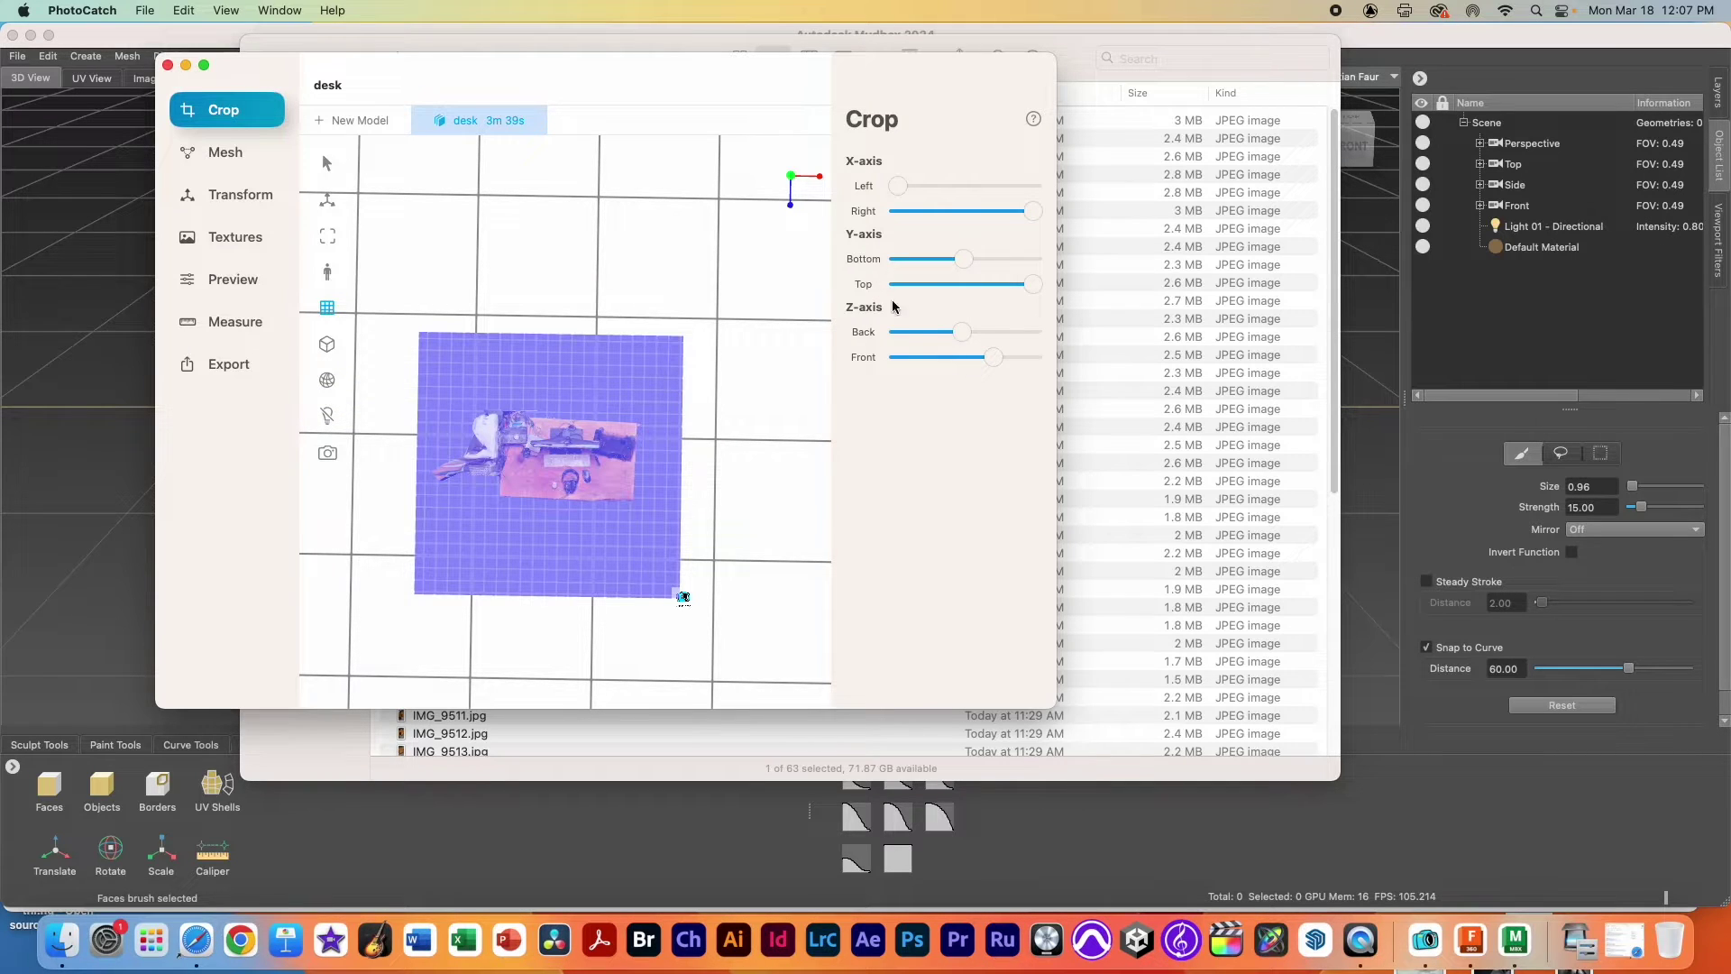
- Crop the left and right sides on the X-axis close to the desk and inspect the cropped model in perspective
drag(905, 185, 994, 215)
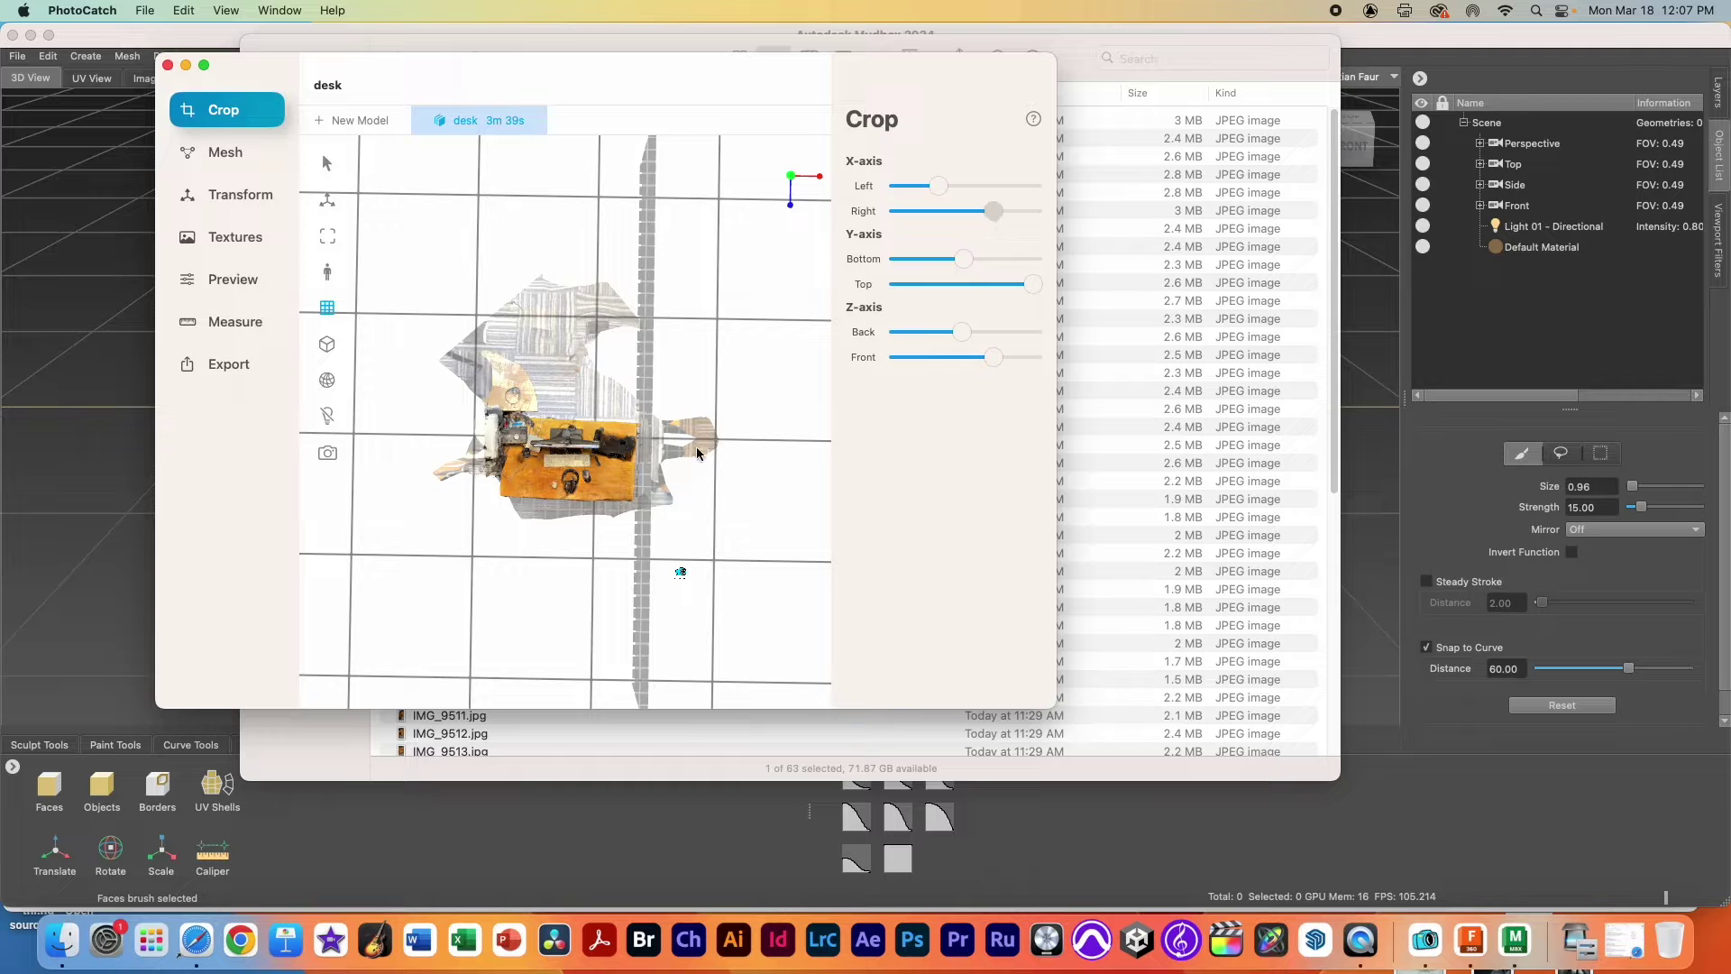
drag(742, 440, 570, 446)
scroll(572, 449, up, 5)
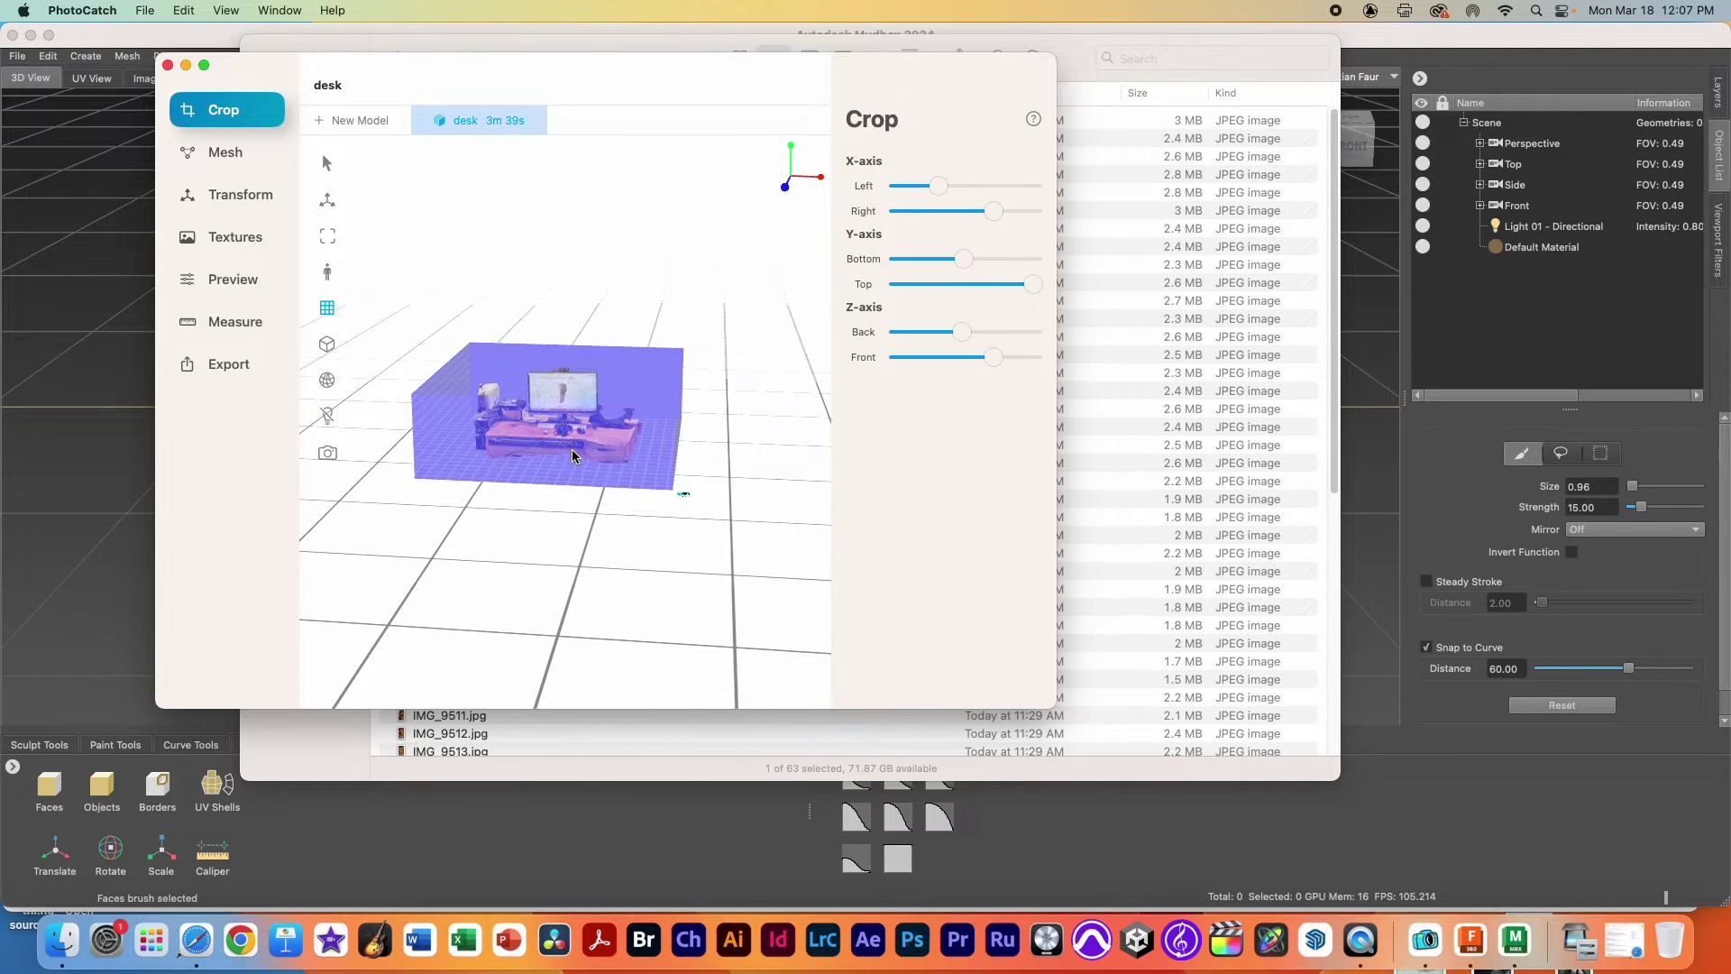
drag(544, 560, 510, 500)
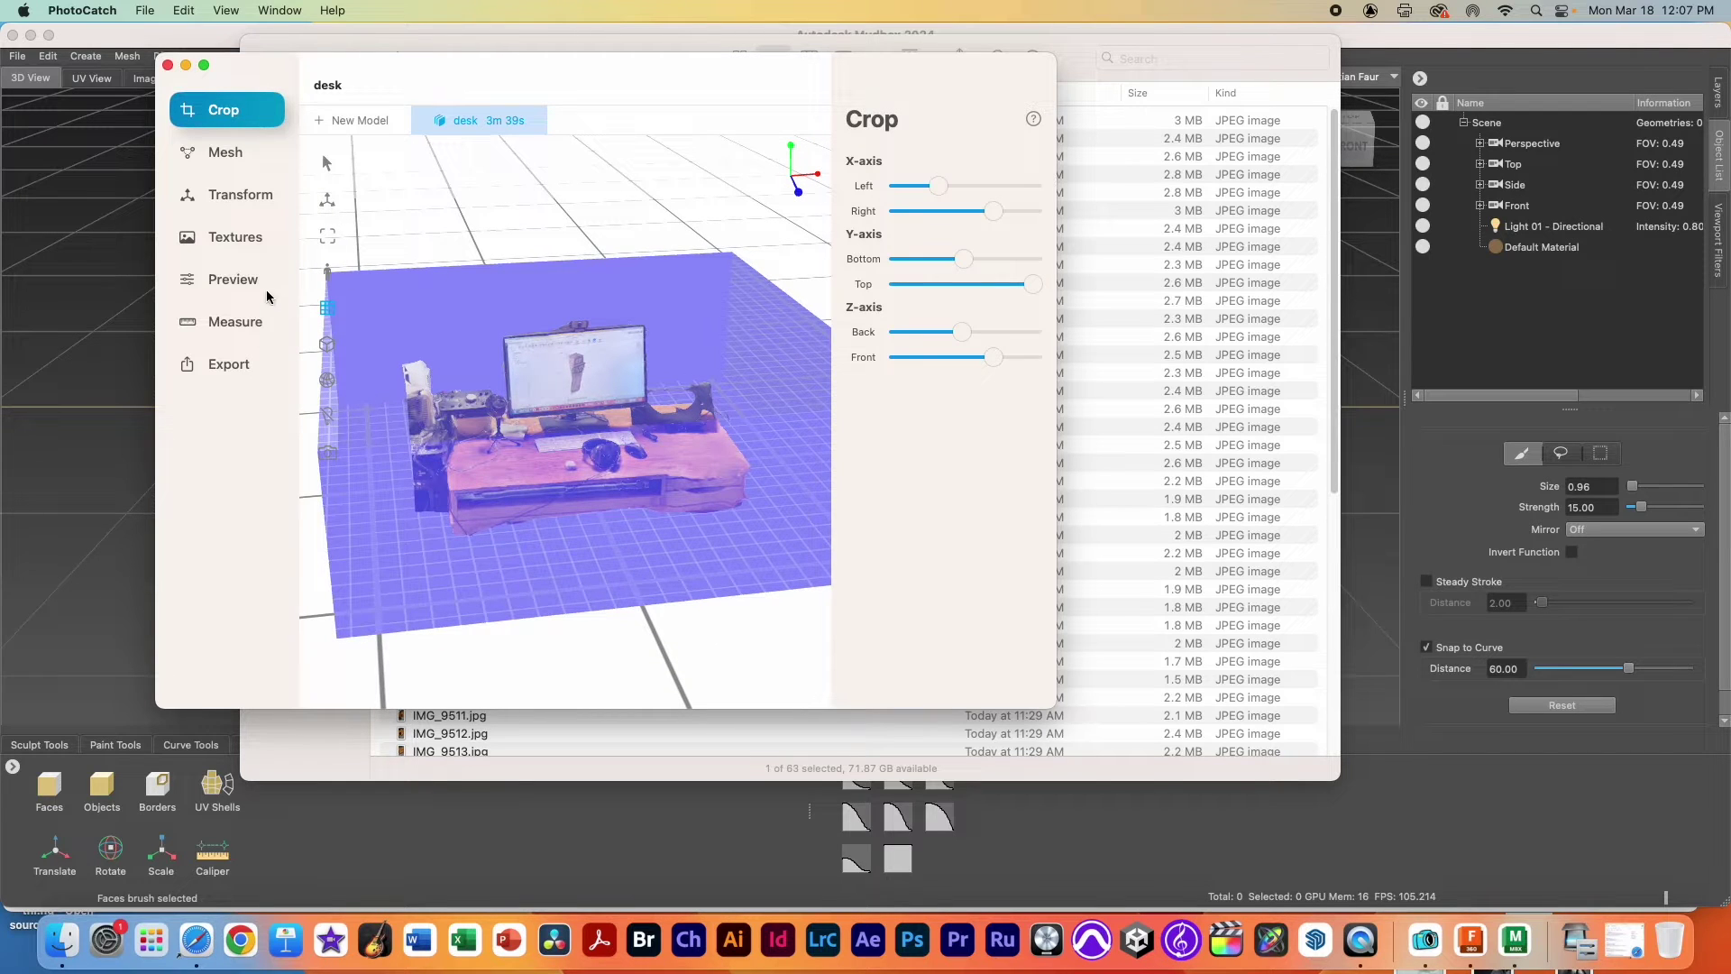
- Export the cropped desk model in obj format to the Desktop under the name TopDesk
click(224, 363)
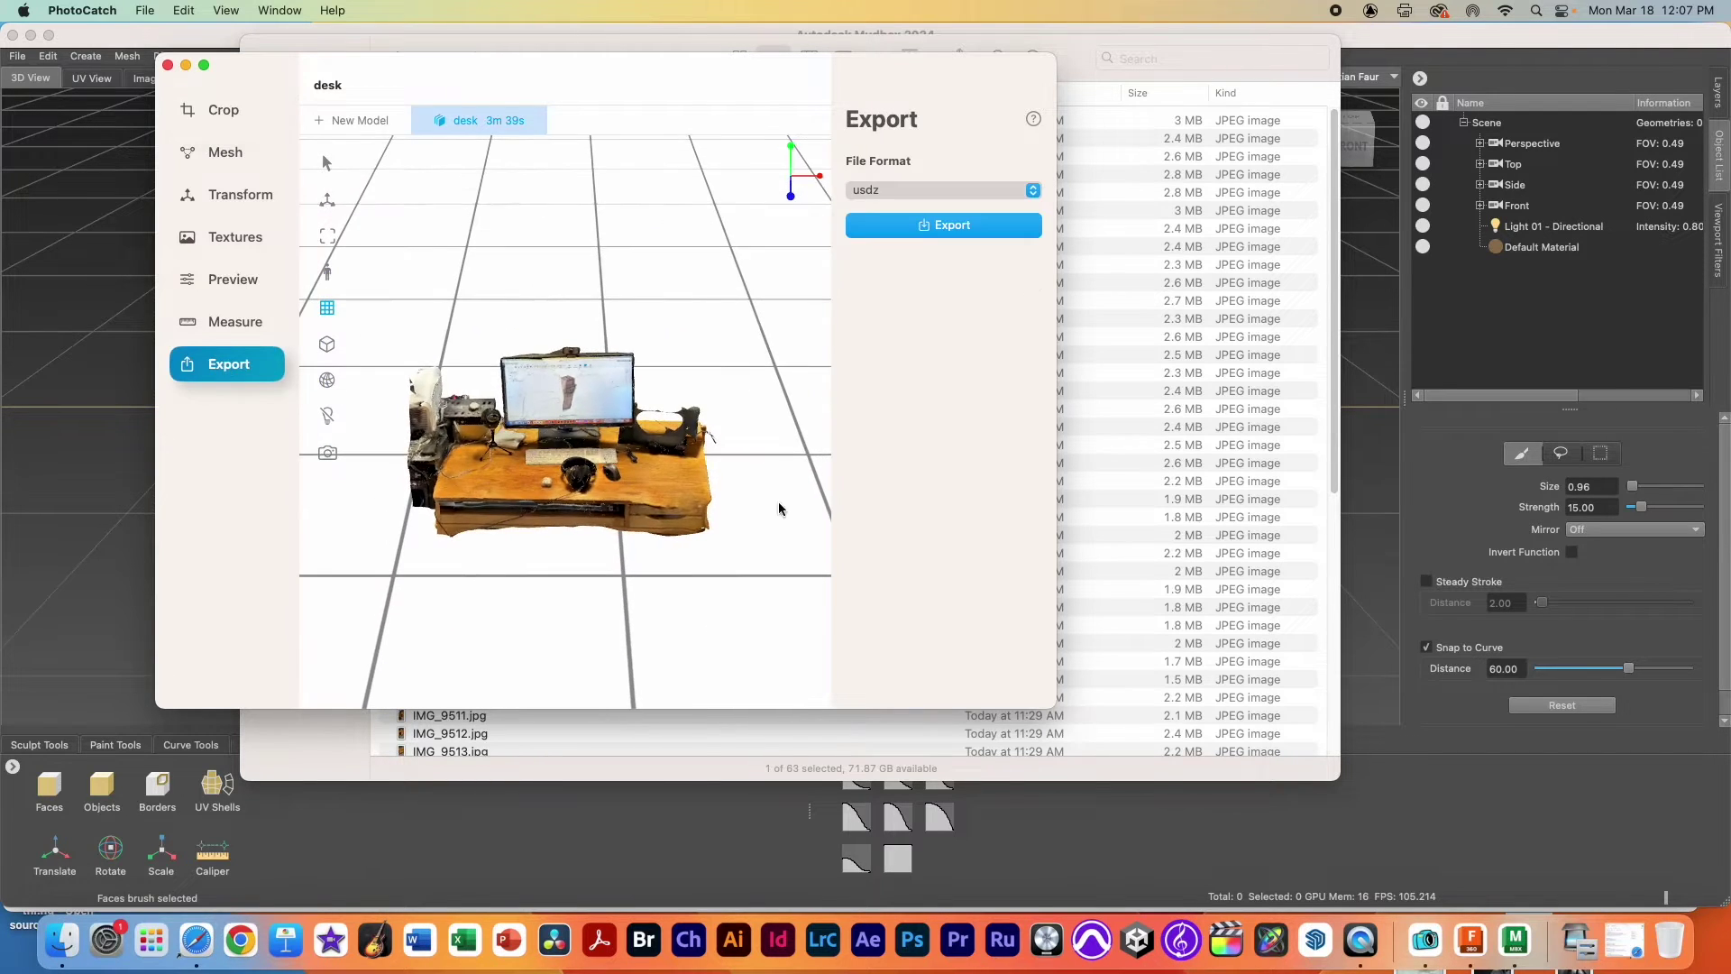
click(937, 189)
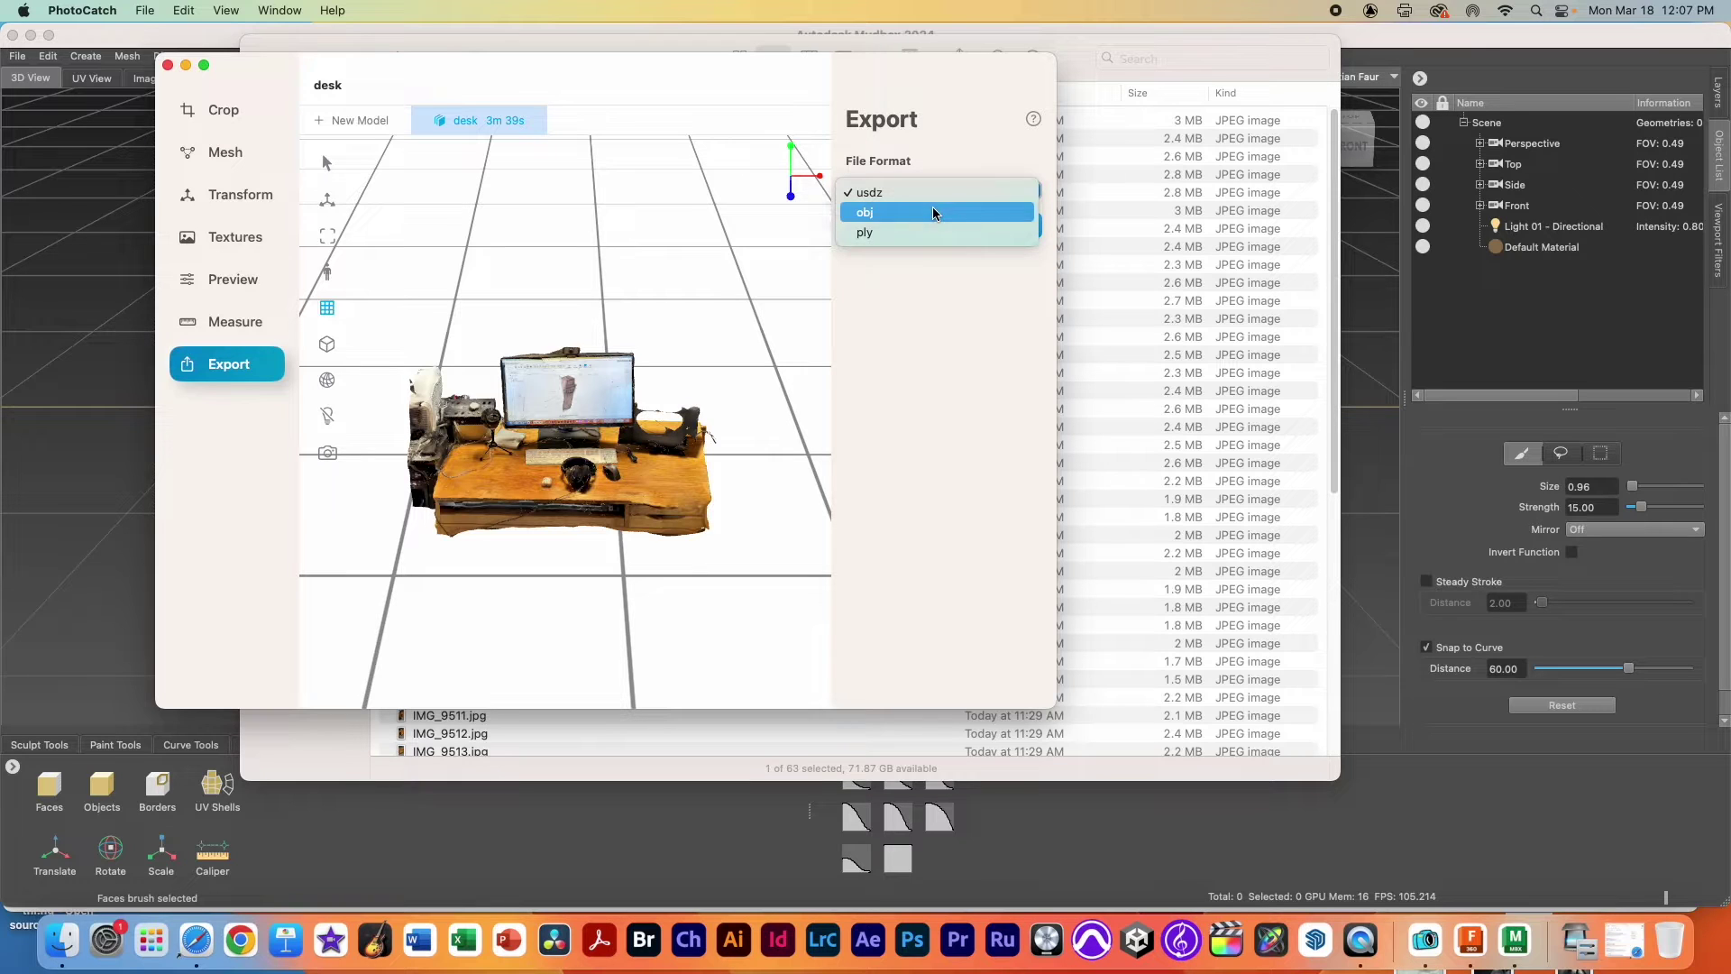
click(939, 211)
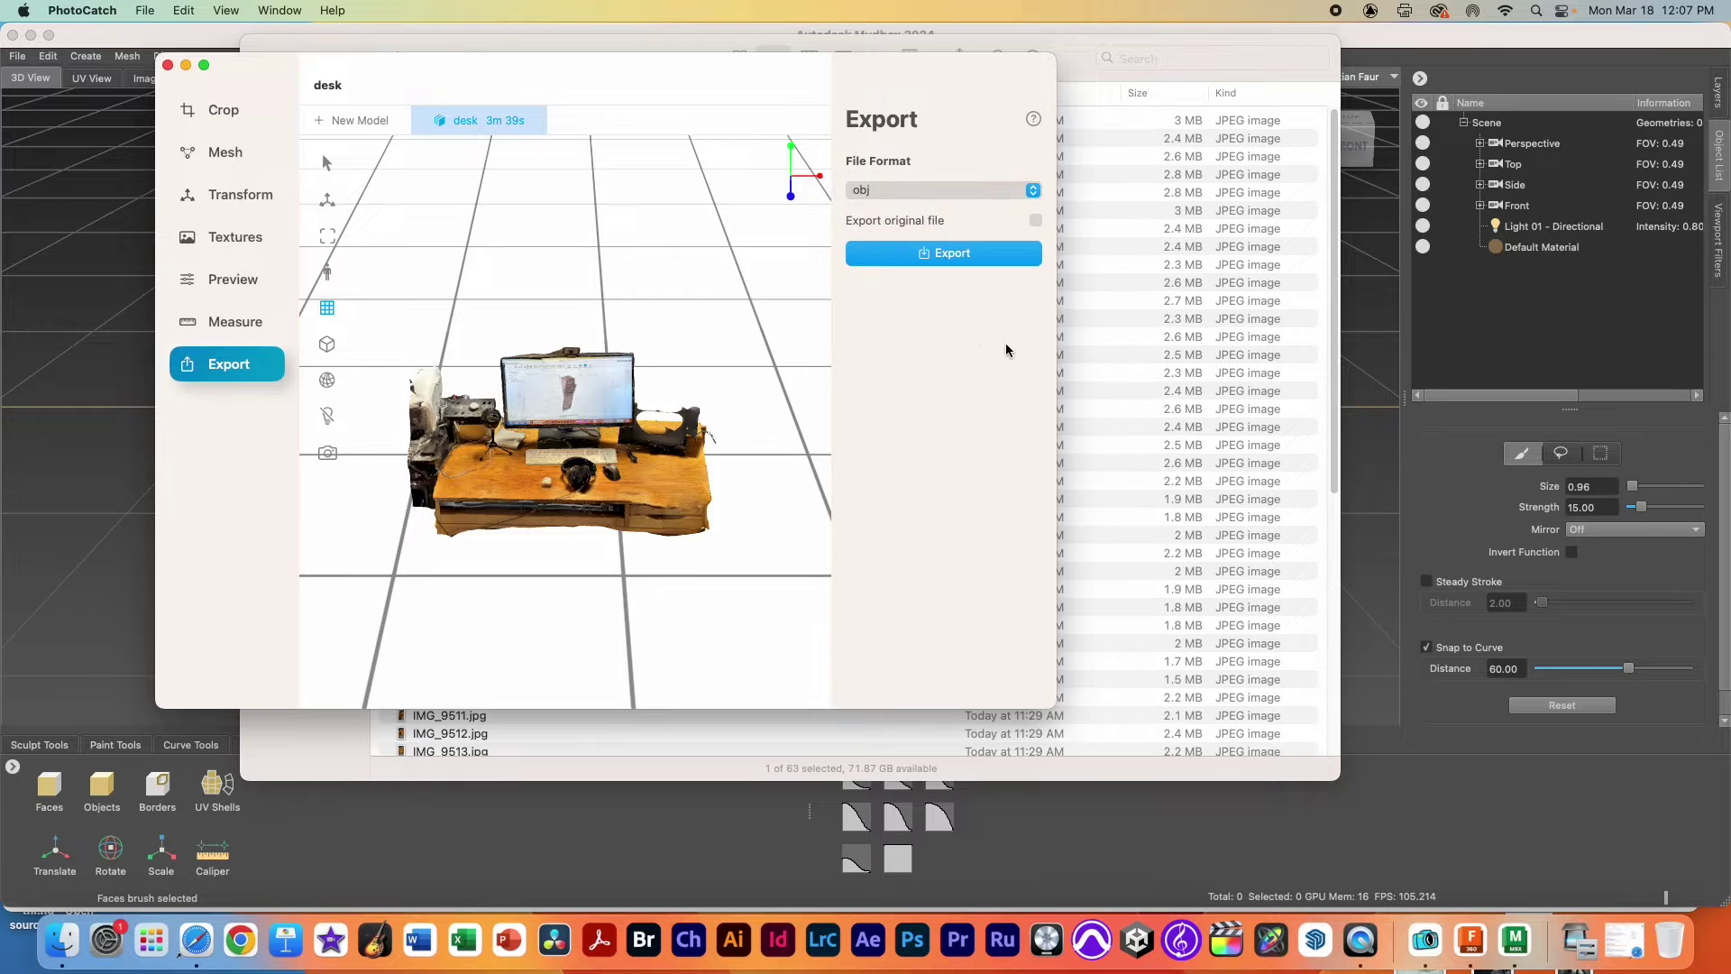
click(926, 265)
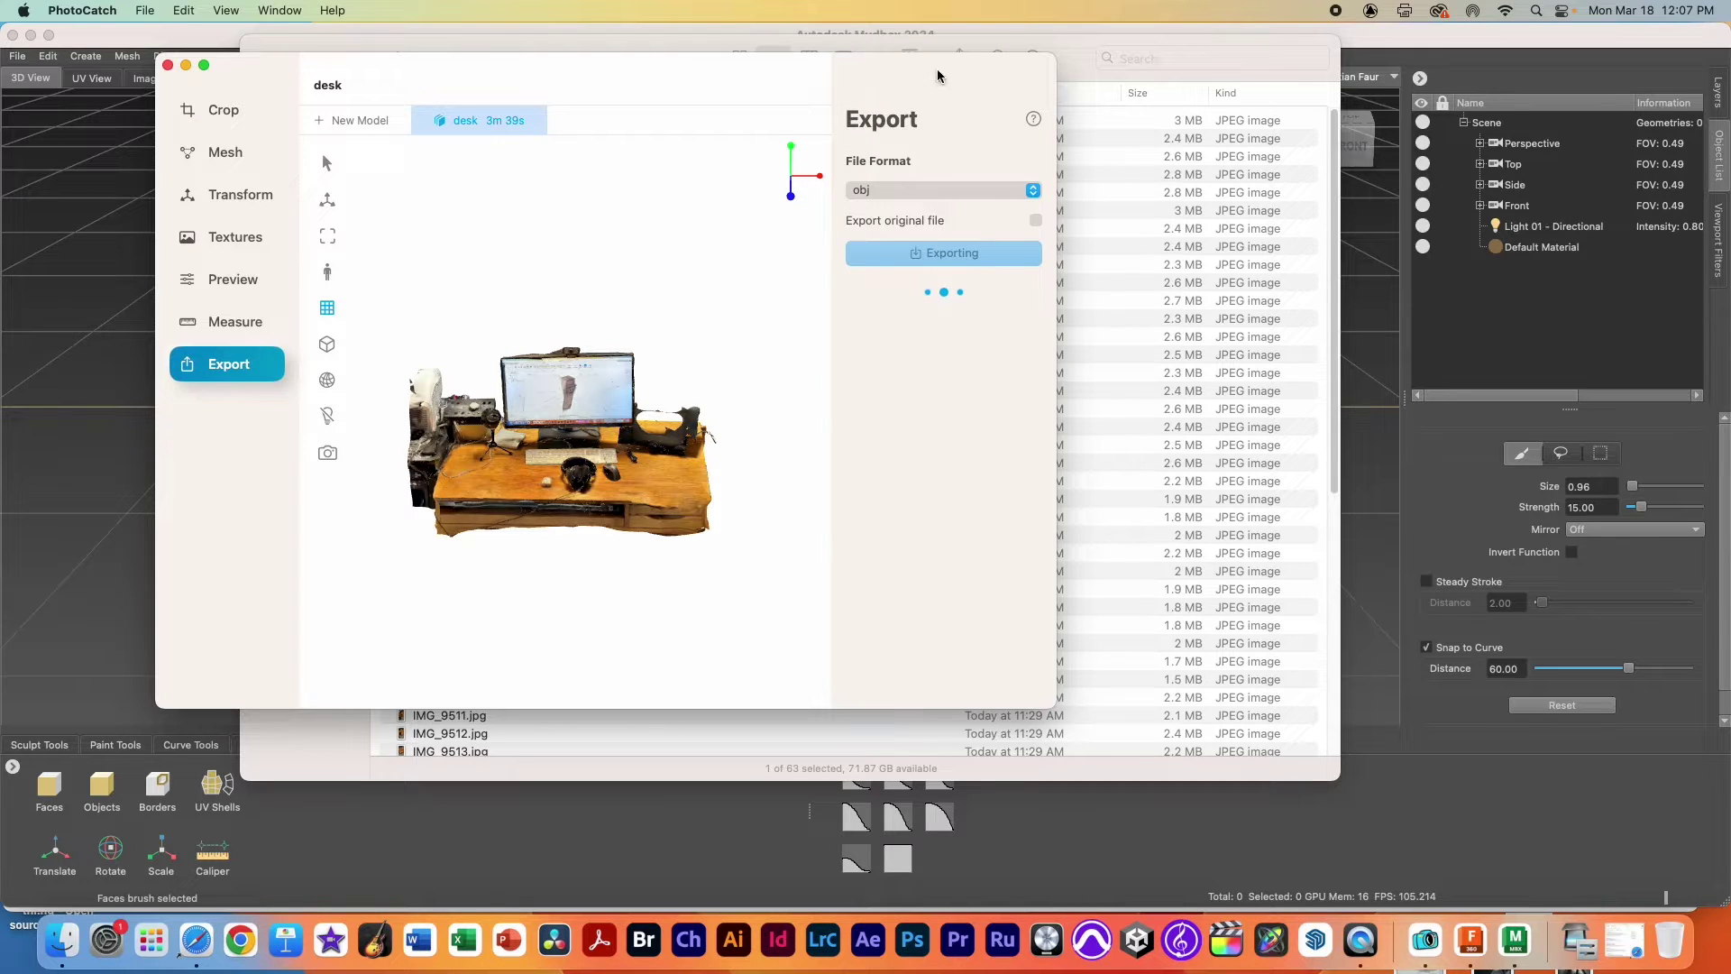
drag(911, 71, 902, 63)
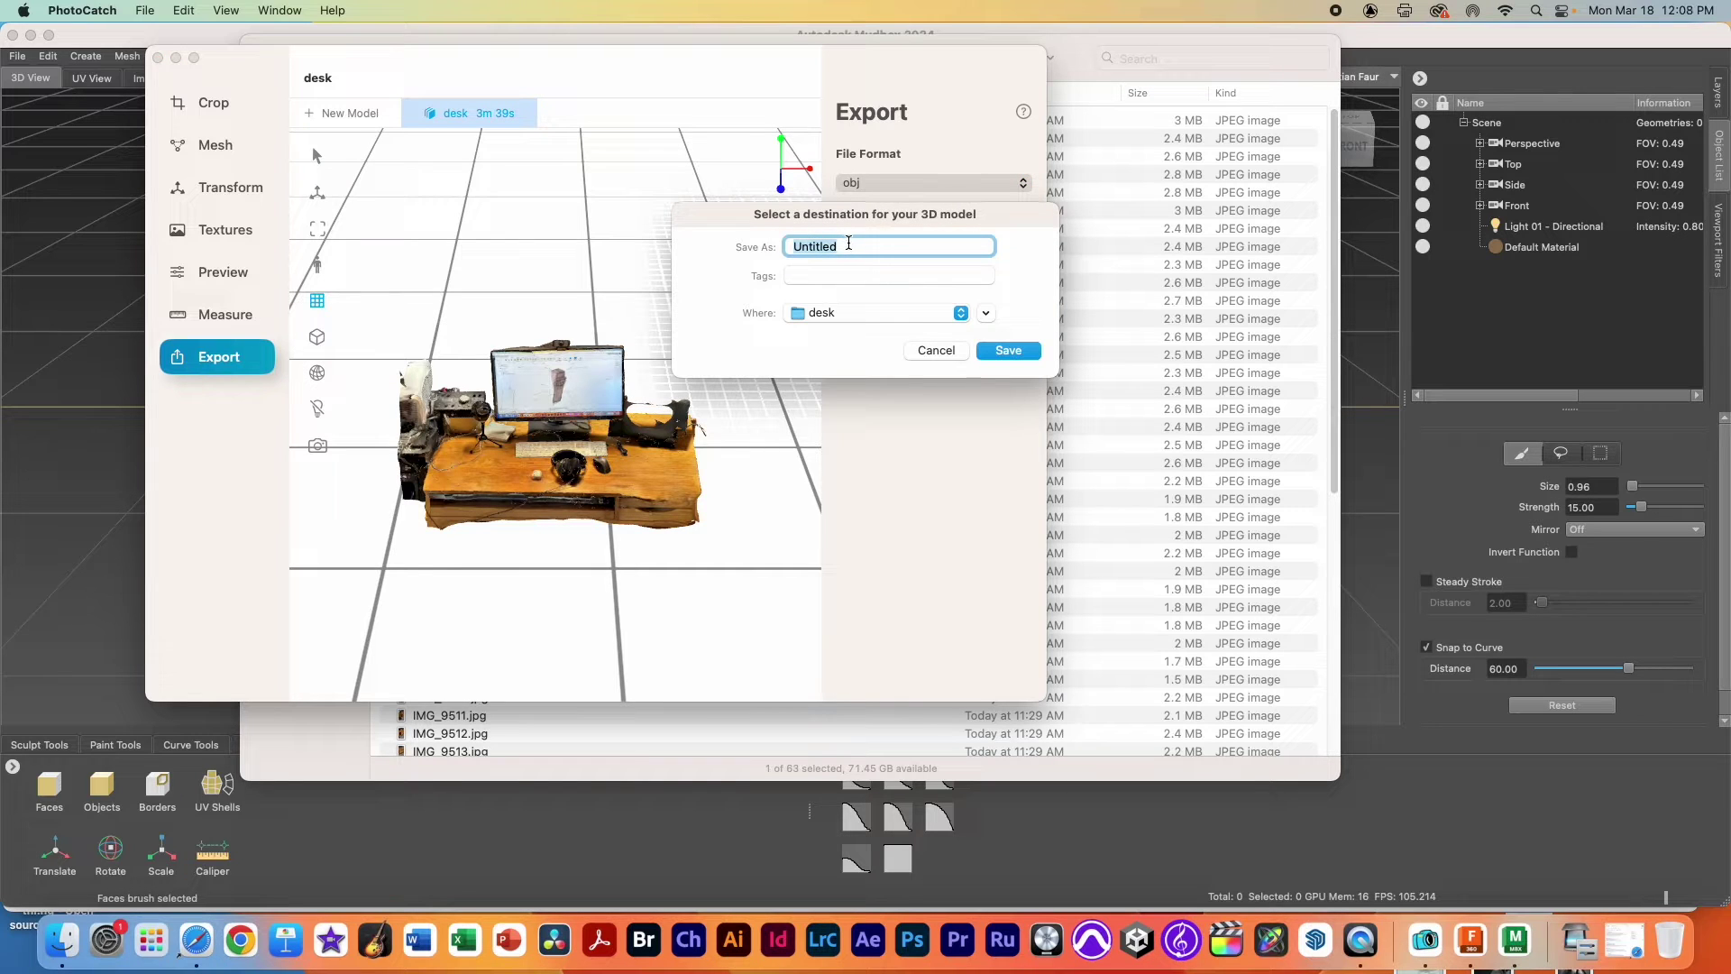
text(TopDesk)
key(super+d)
click(1008, 353)
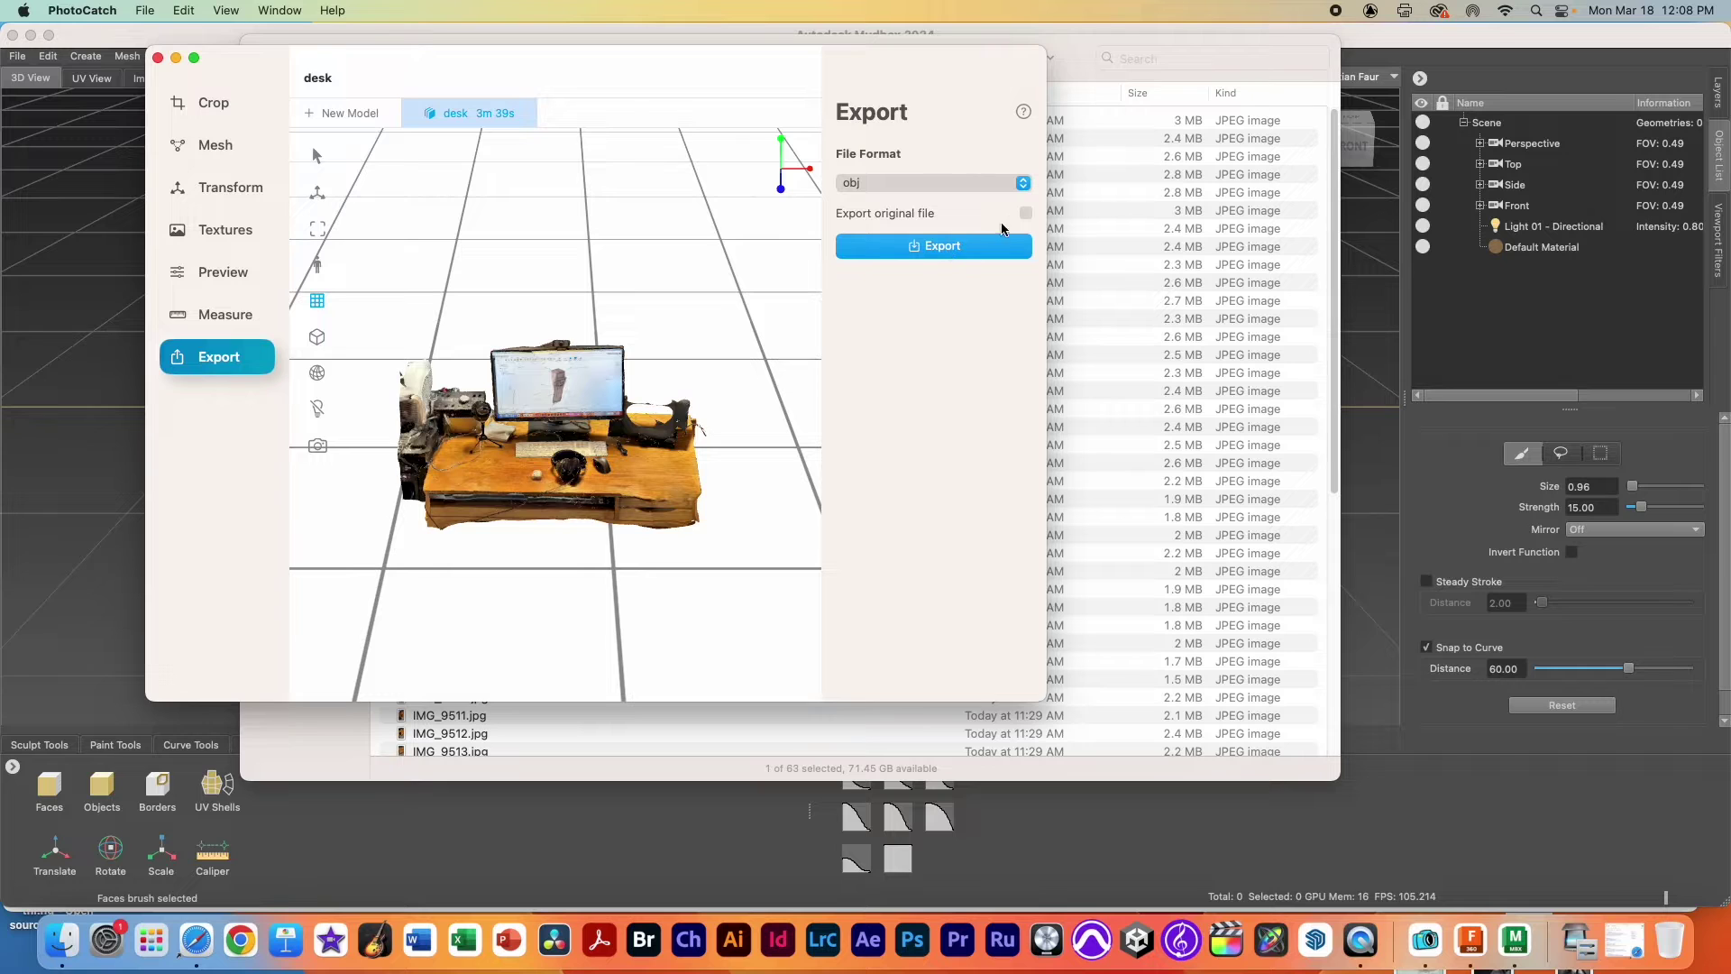
- Switch to Finder, open the TopDesk folder on the Desktop and preview model.obj from different angles
key(super+Tab)
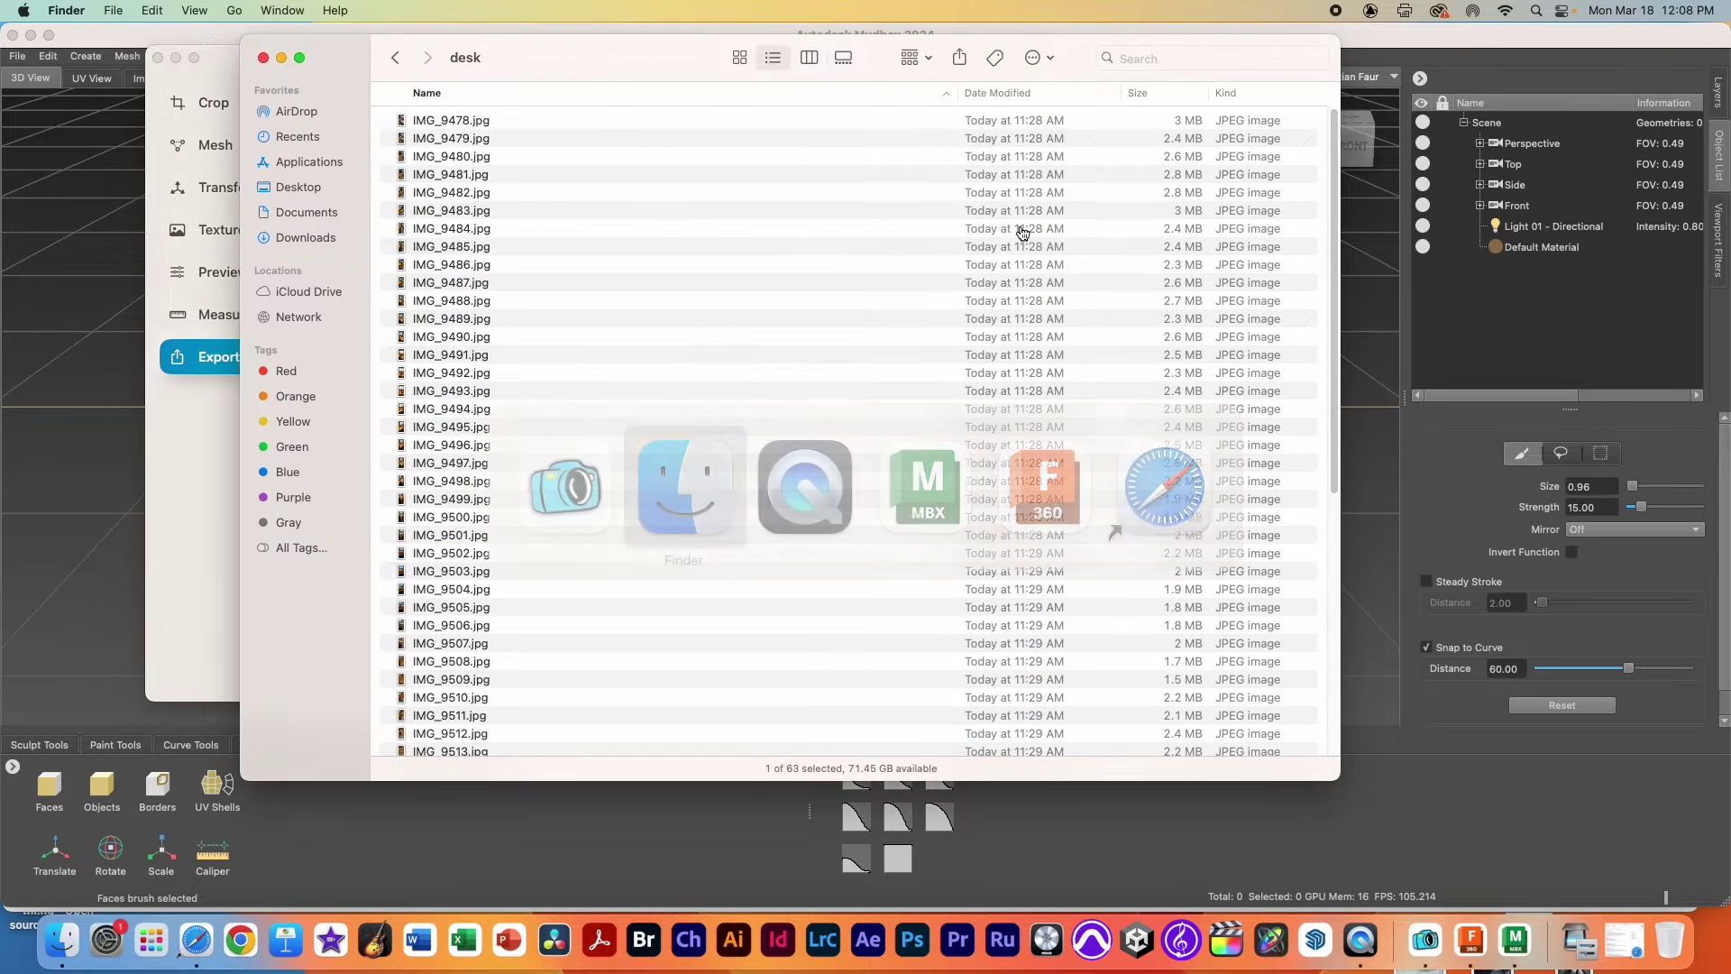
key(super+shift+d)
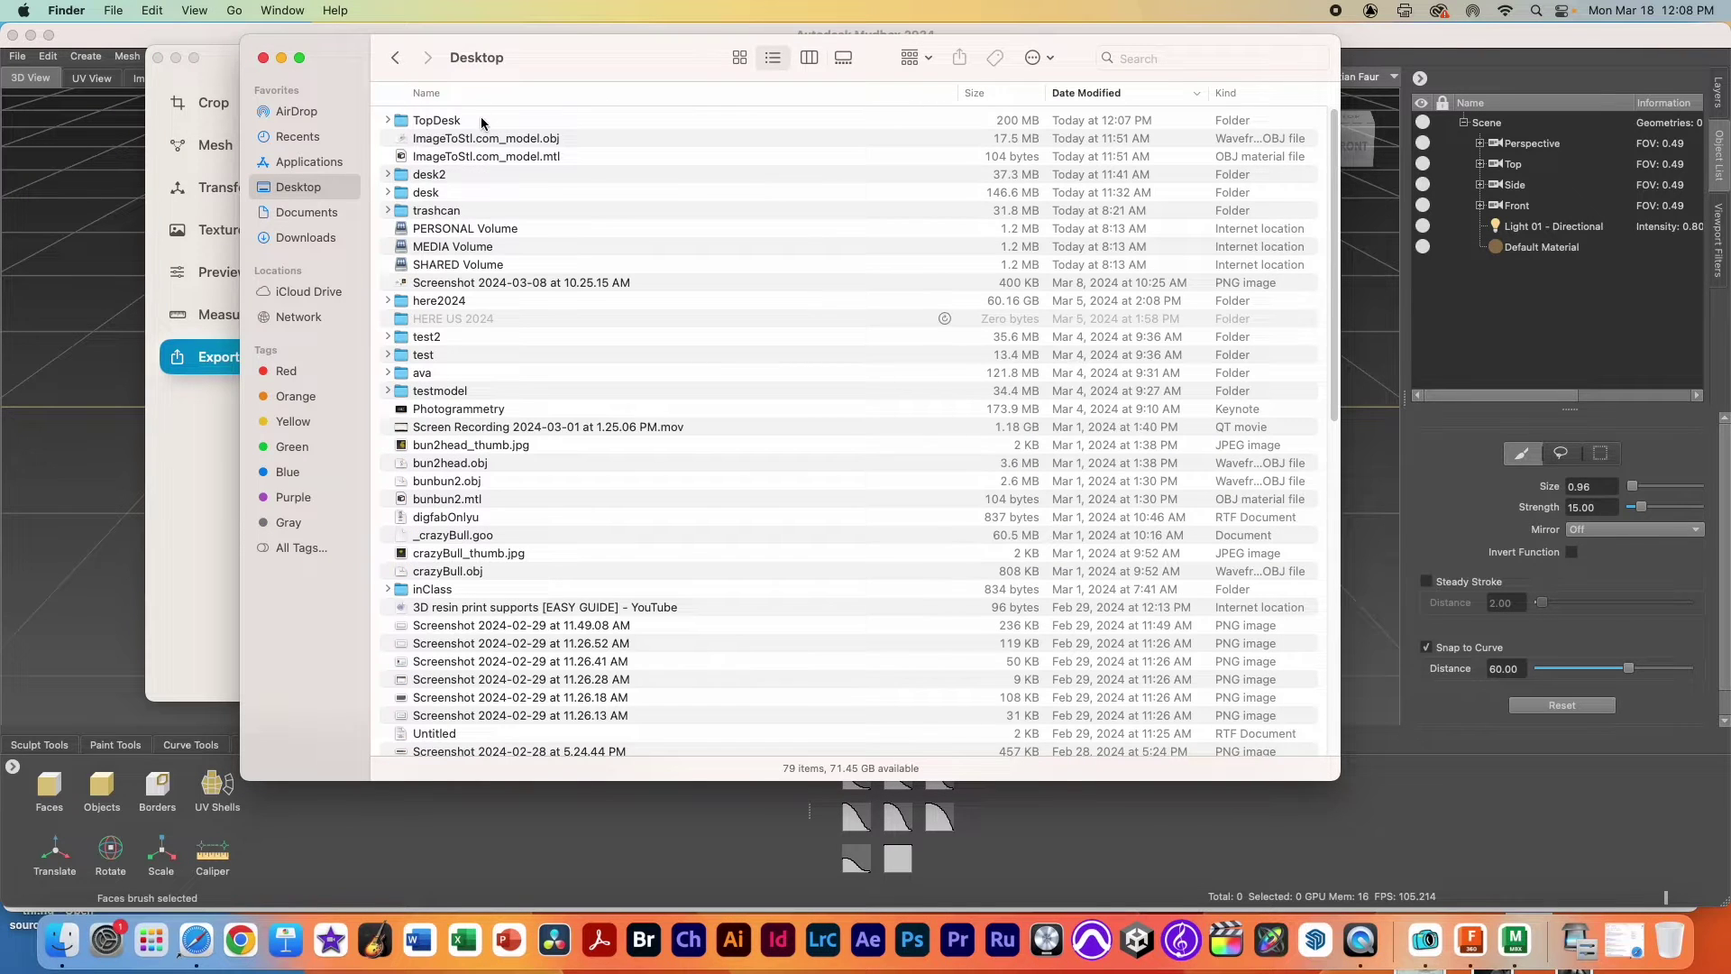
double_click(480, 120)
click(473, 137)
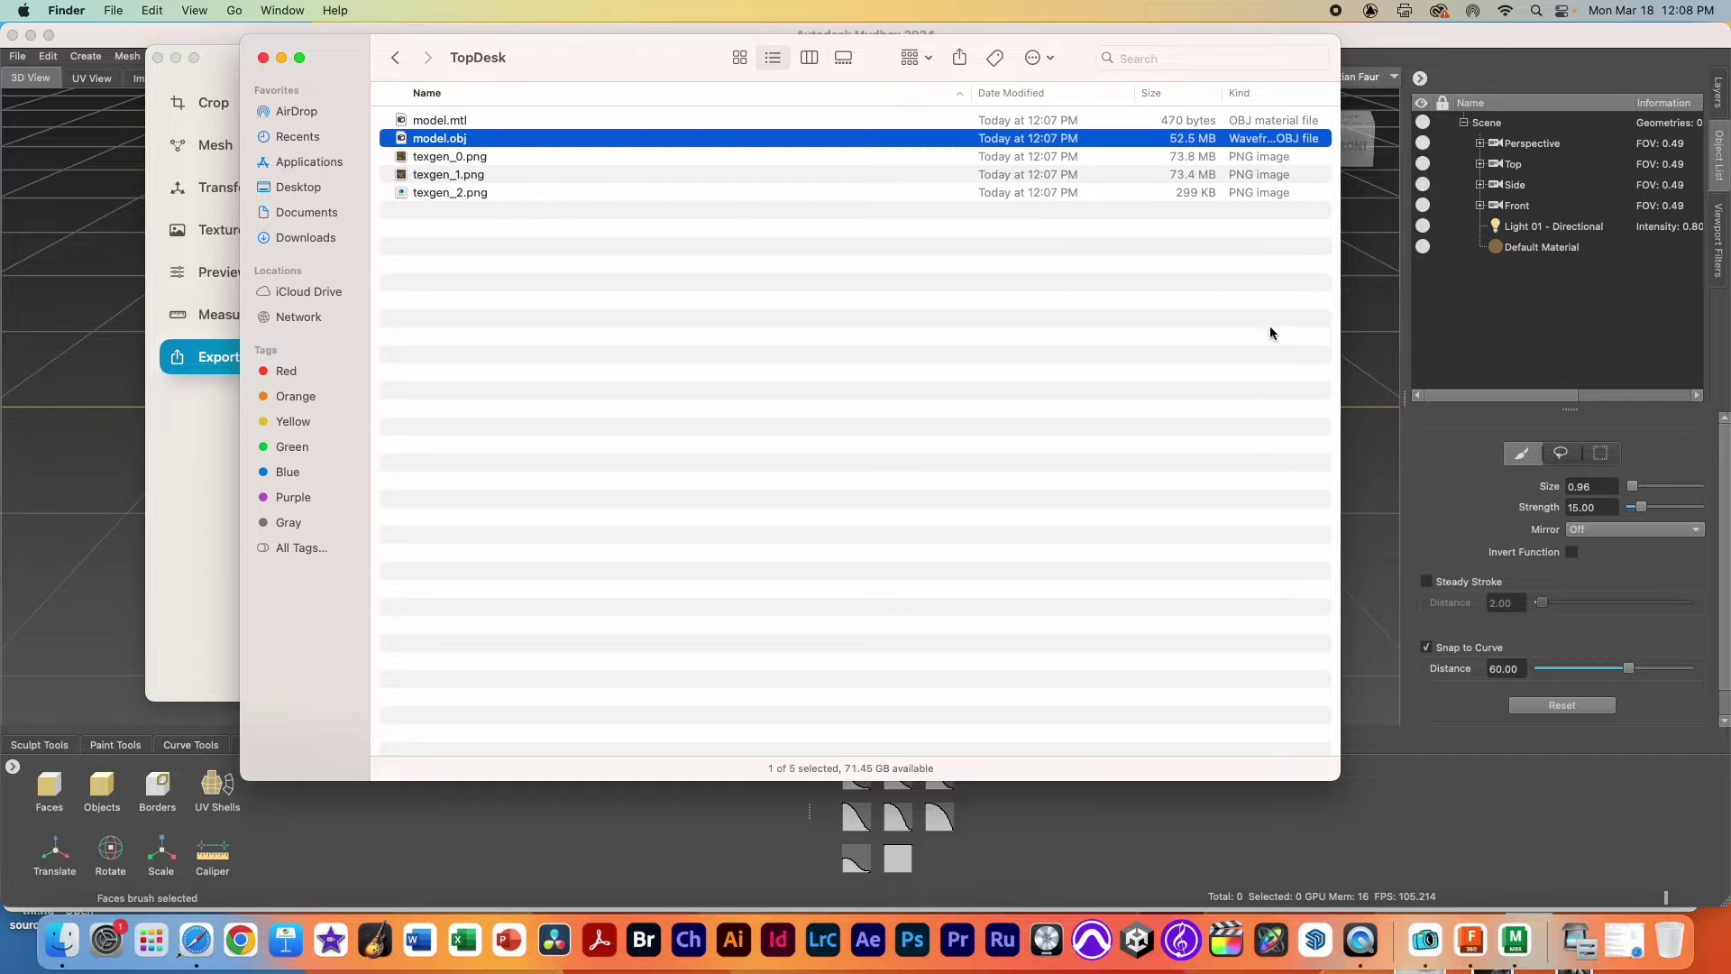
key(space)
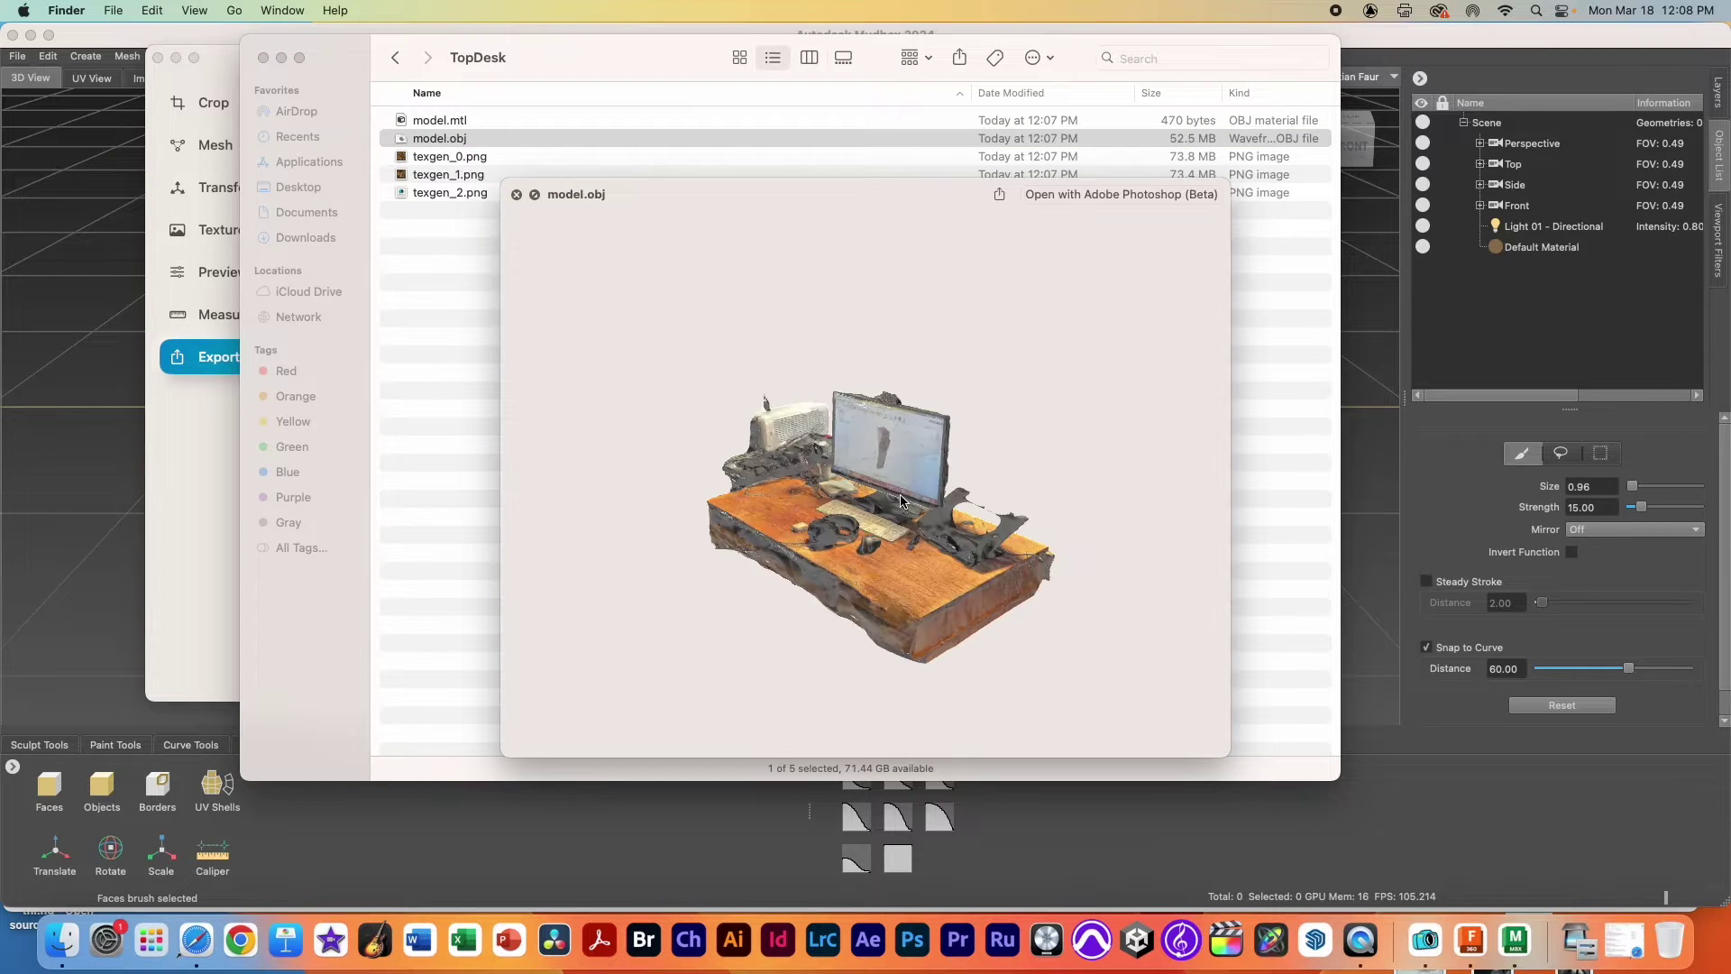
drag(900, 494, 982, 511)
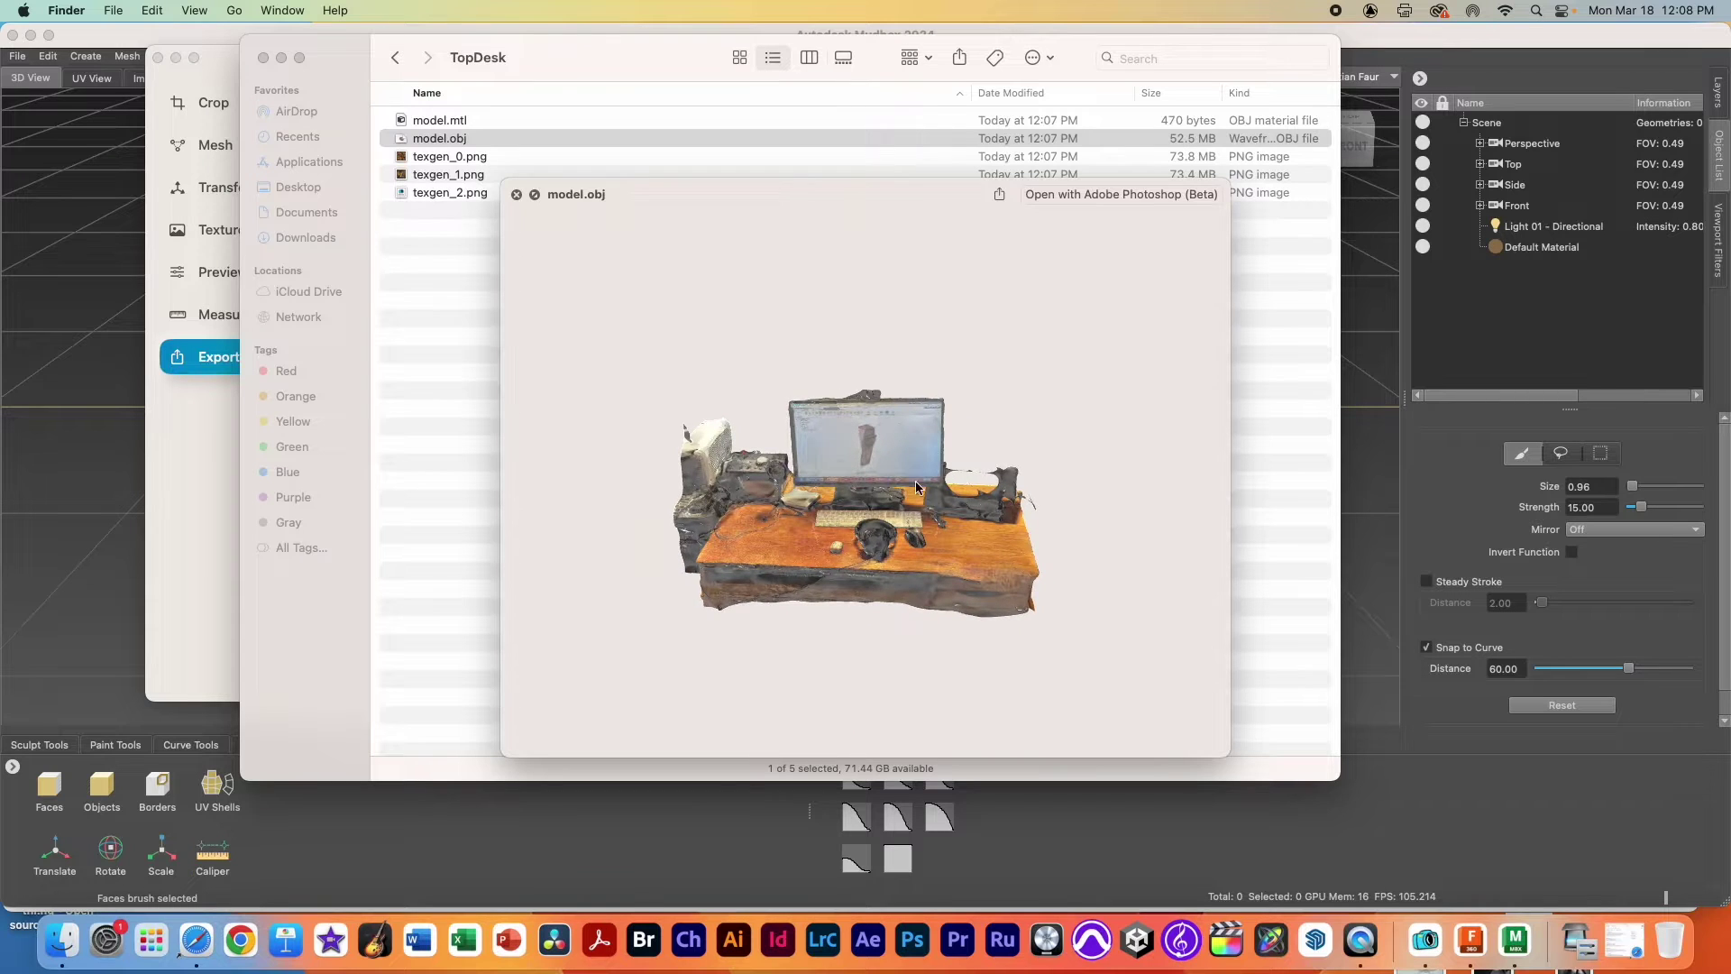
key(space)
- Switch to Fusion 360 and look through the mesh creation commands
key(super+Tab)
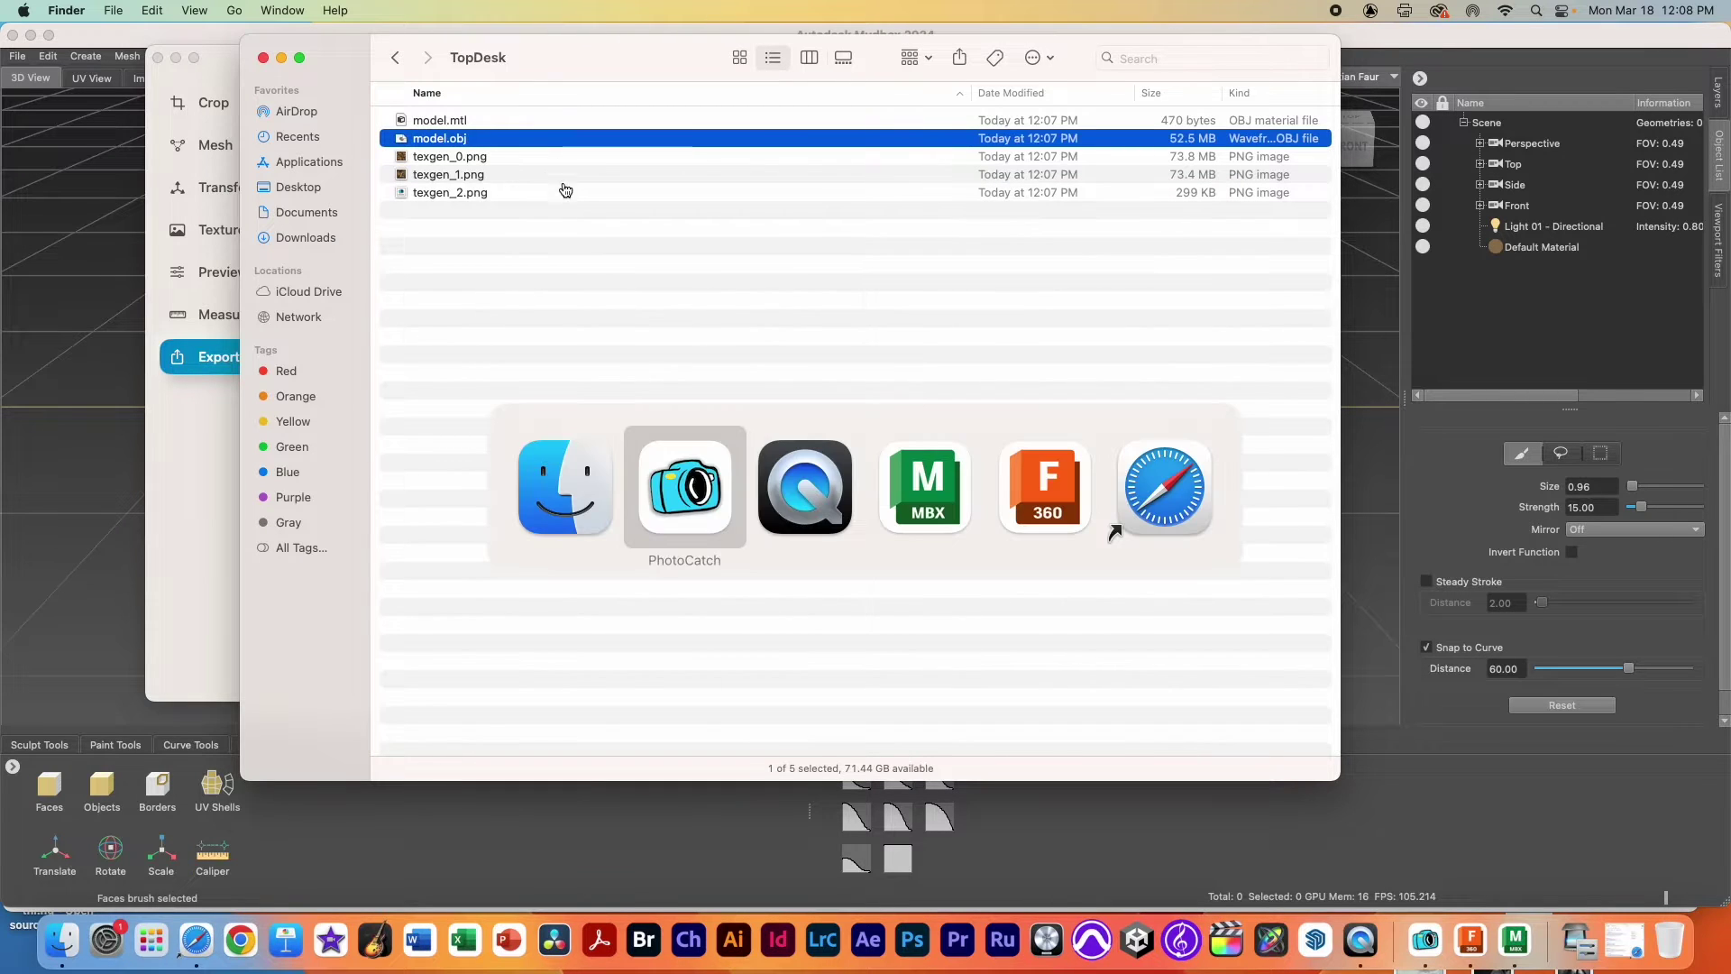
key(super+Tab)
key(super+Tab)
key(super+Tab)
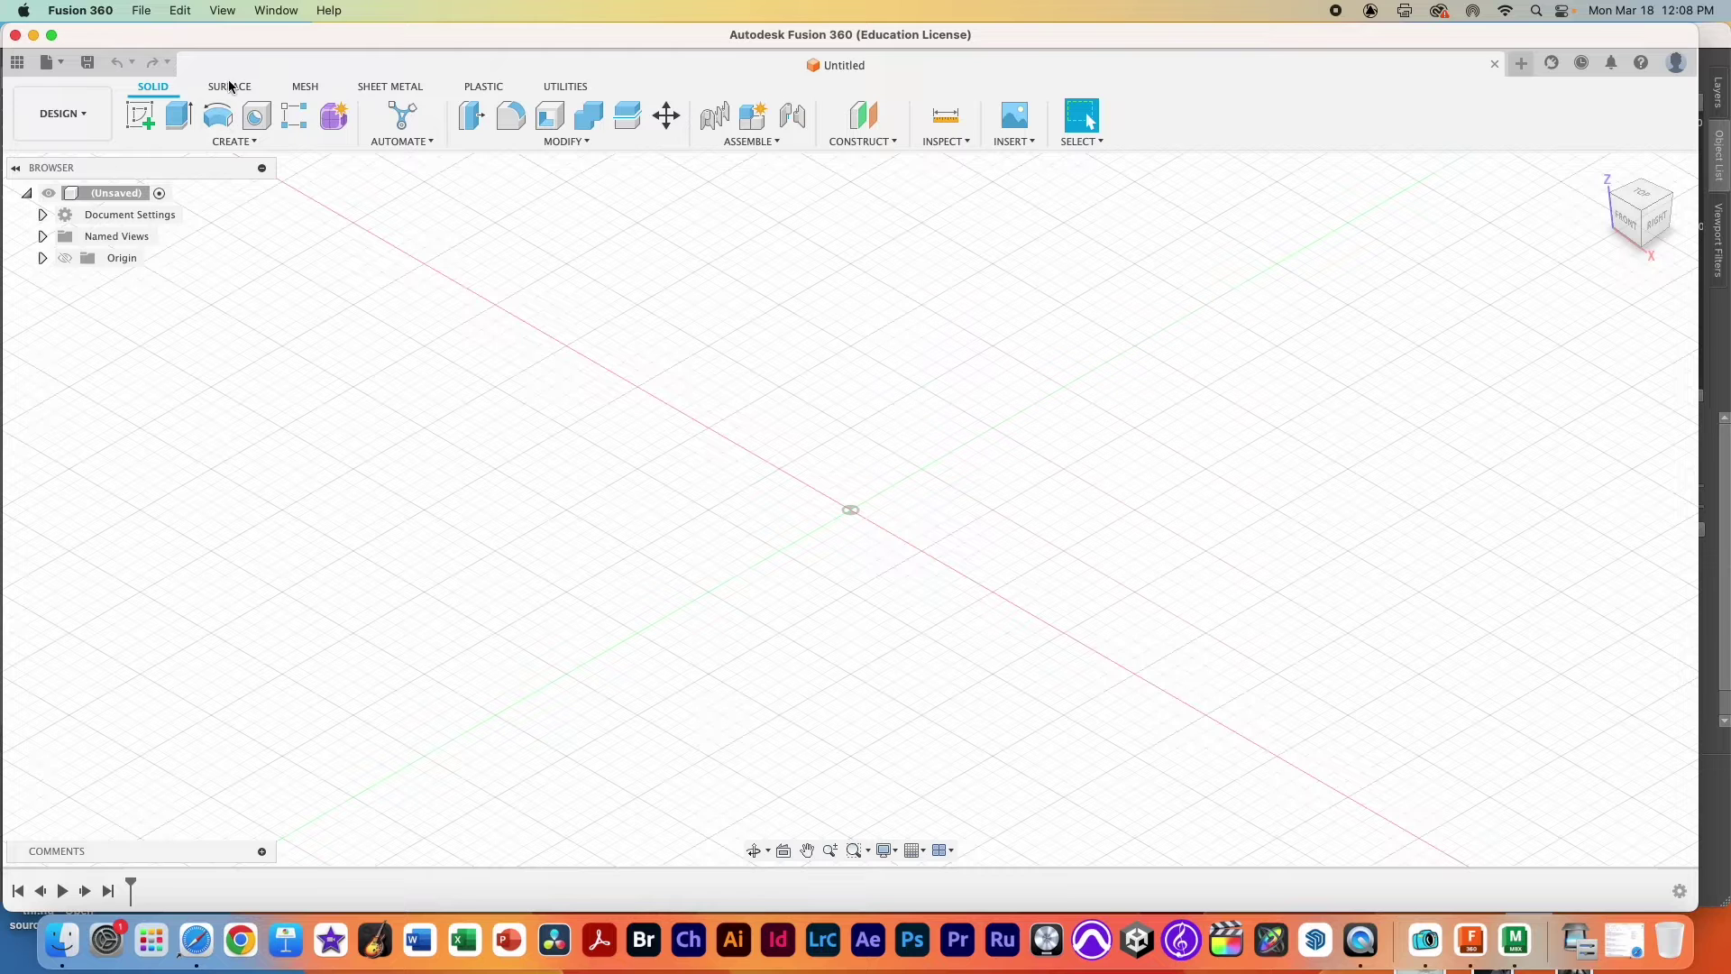
click(306, 87)
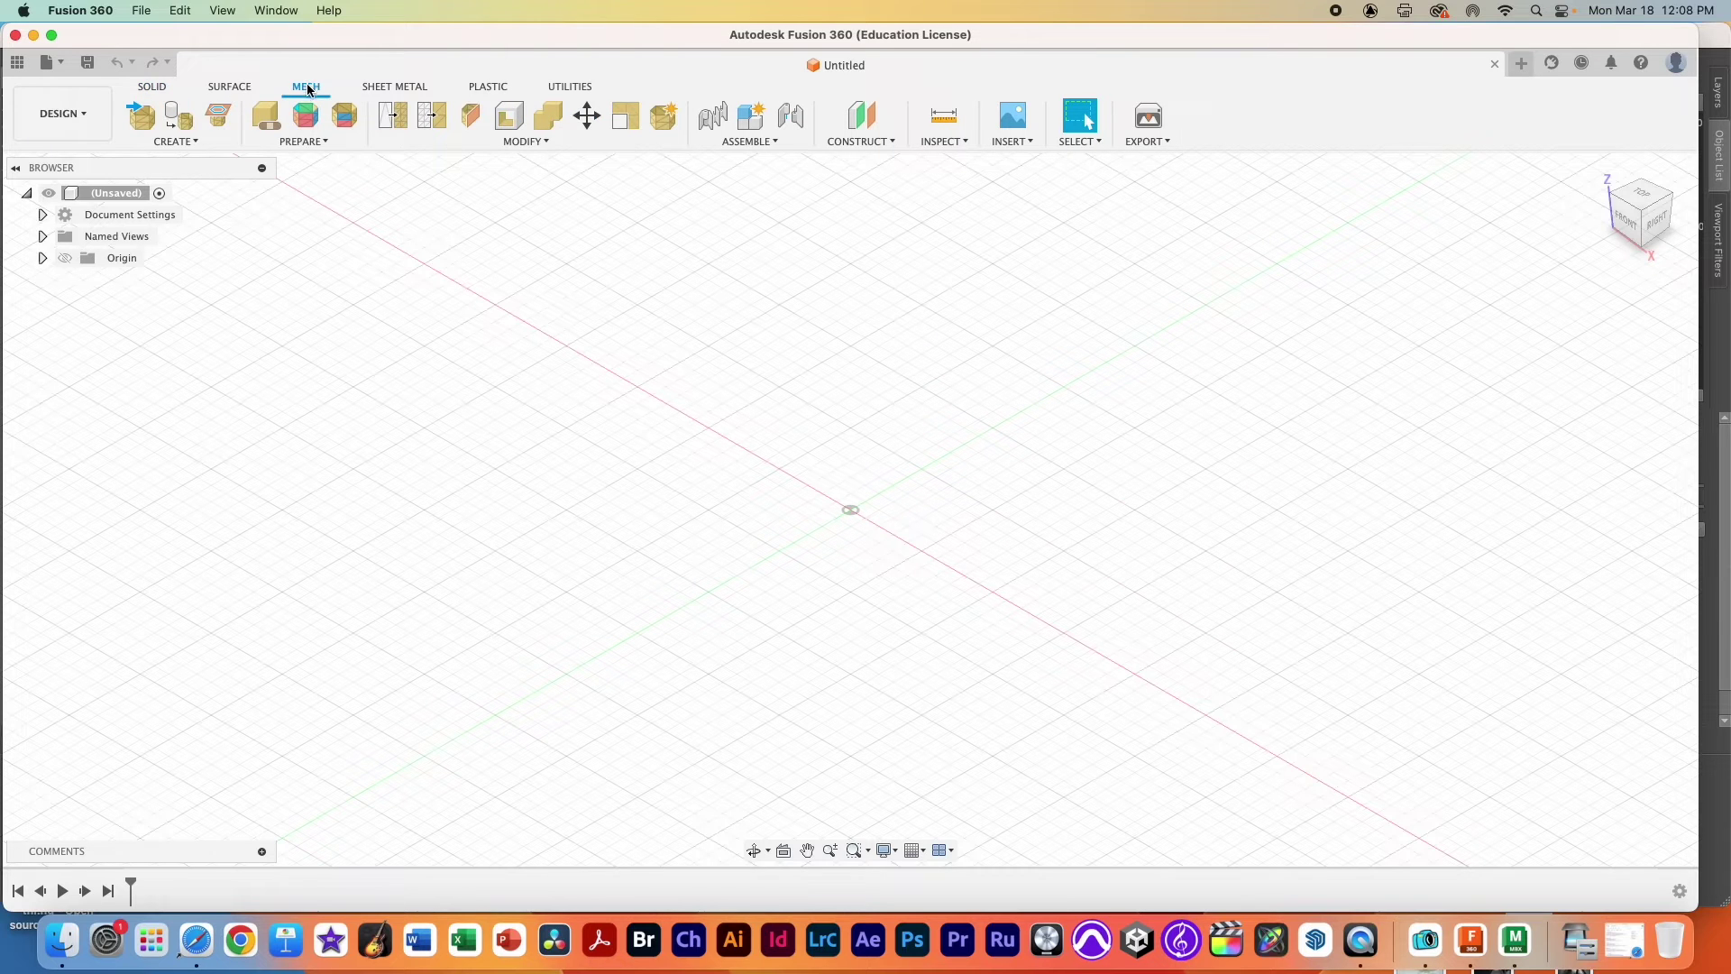
click(175, 141)
click(451, 575)
- Switch to Safari and open the Image to STL converter from the "obj to stl online" search results
key(super+Tab)
key(super+Tab)
key(super+Tab)
key(super+Tab)
key(super+Tab)
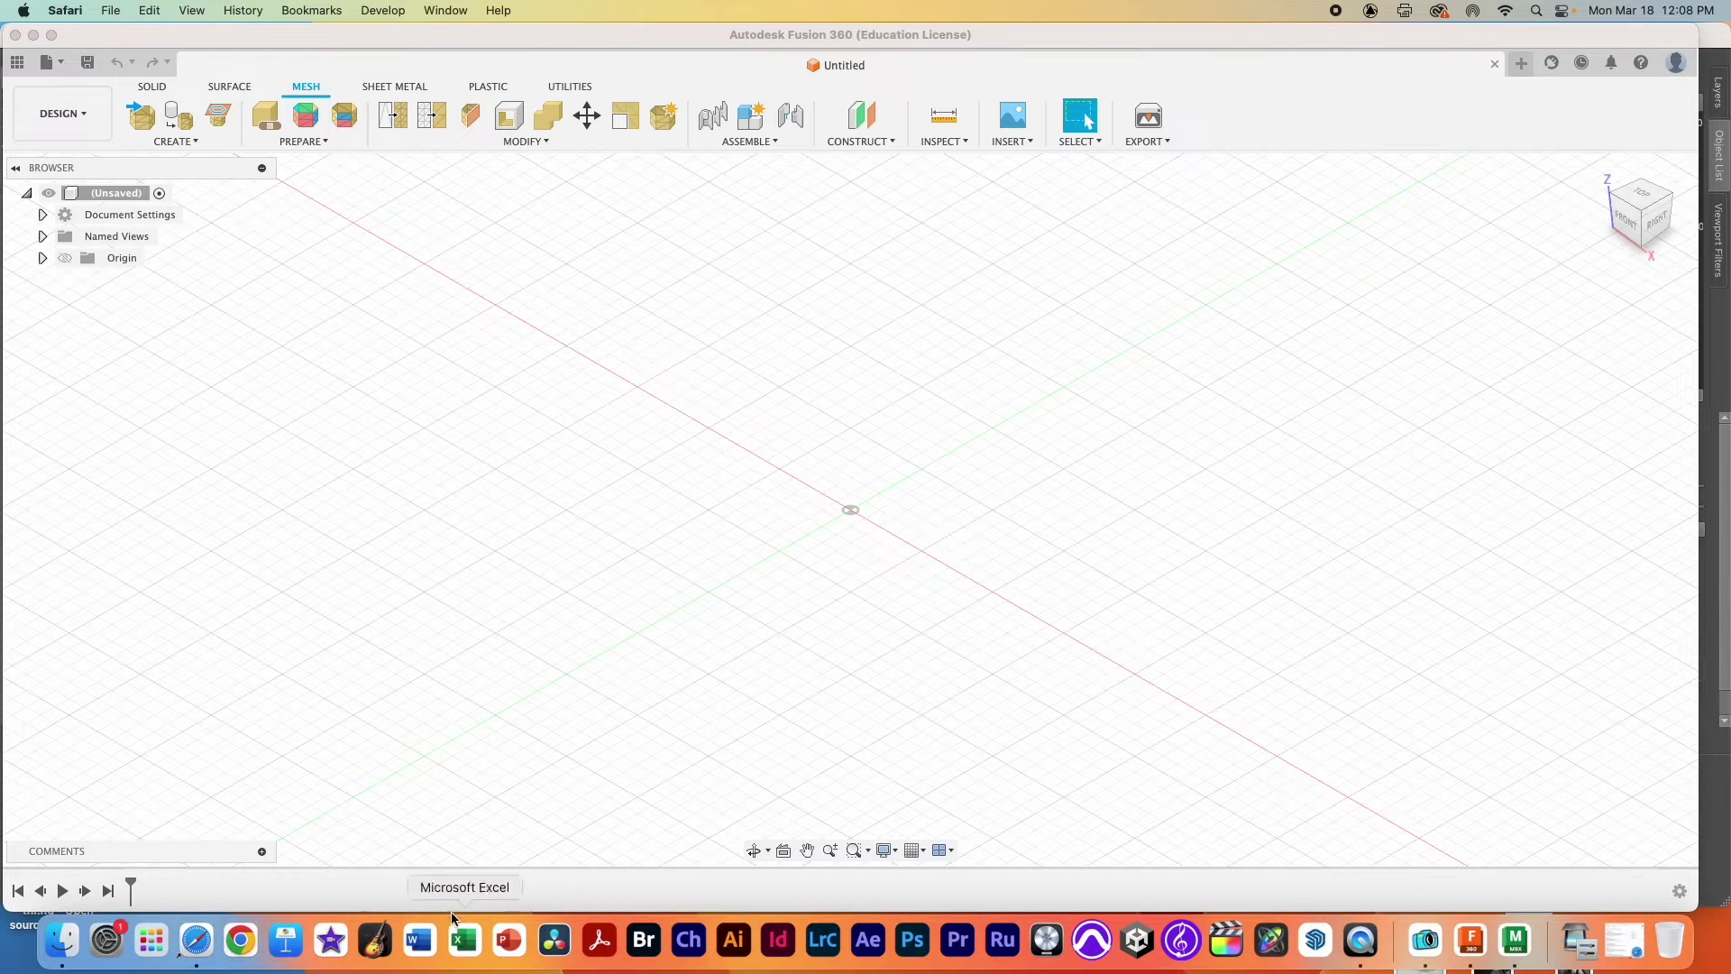
click(201, 938)
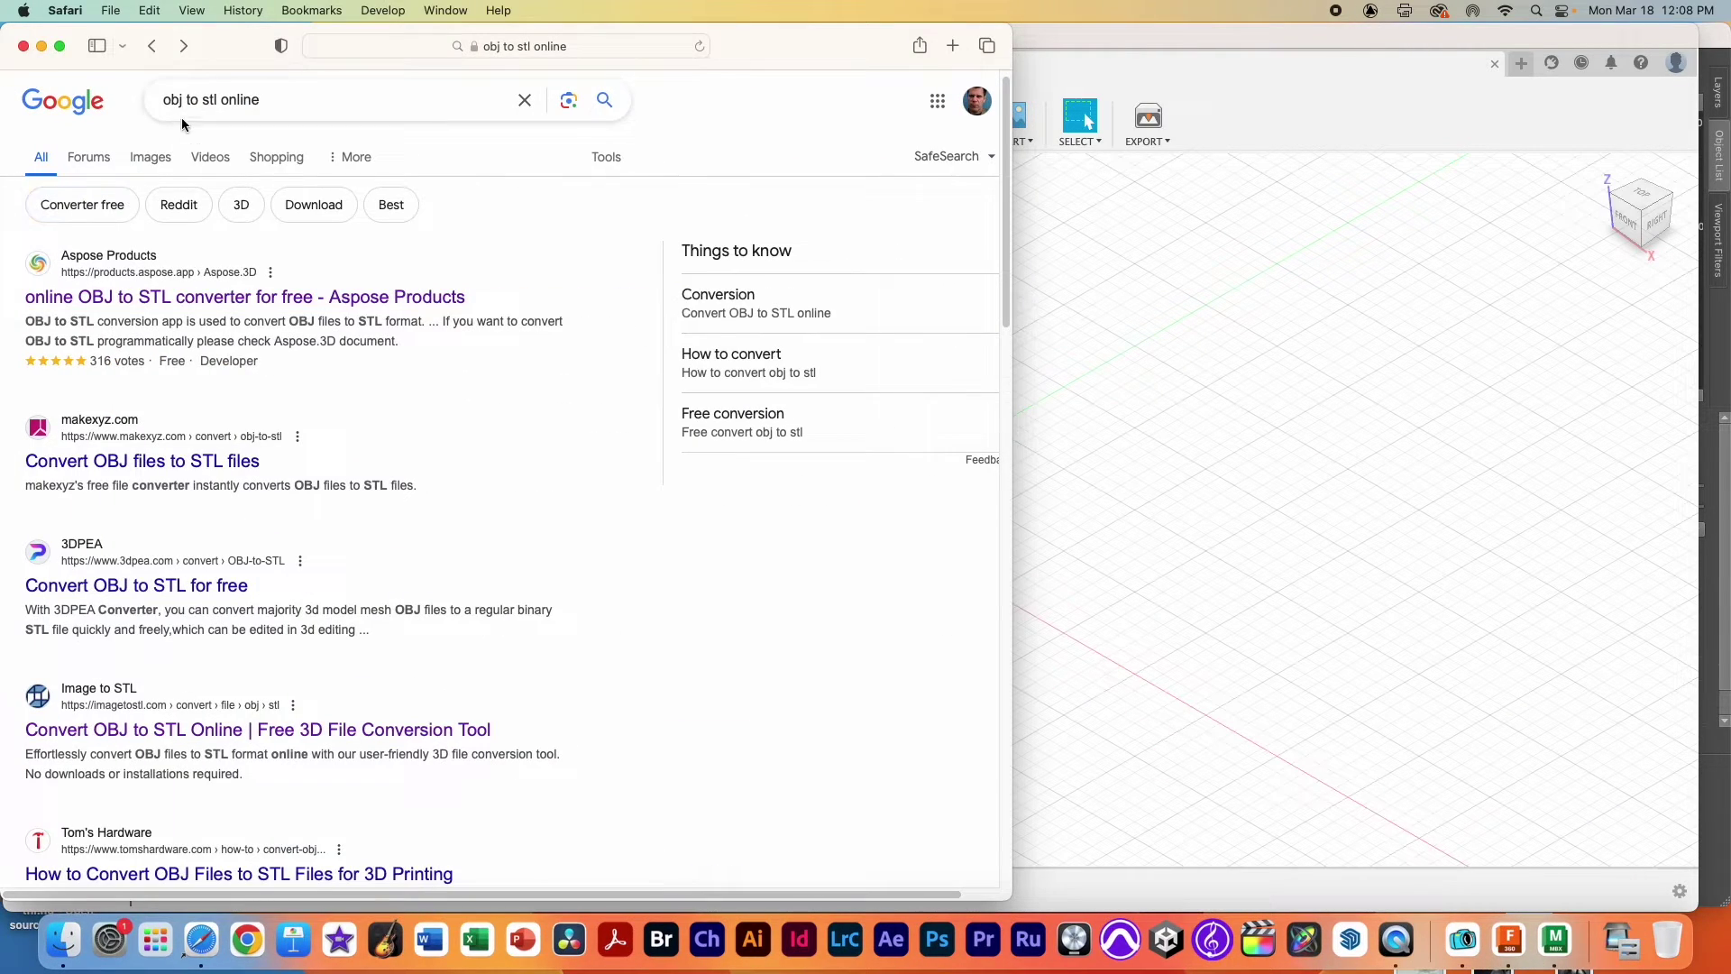
double_click(166, 101)
drag(331, 99, 104, 87)
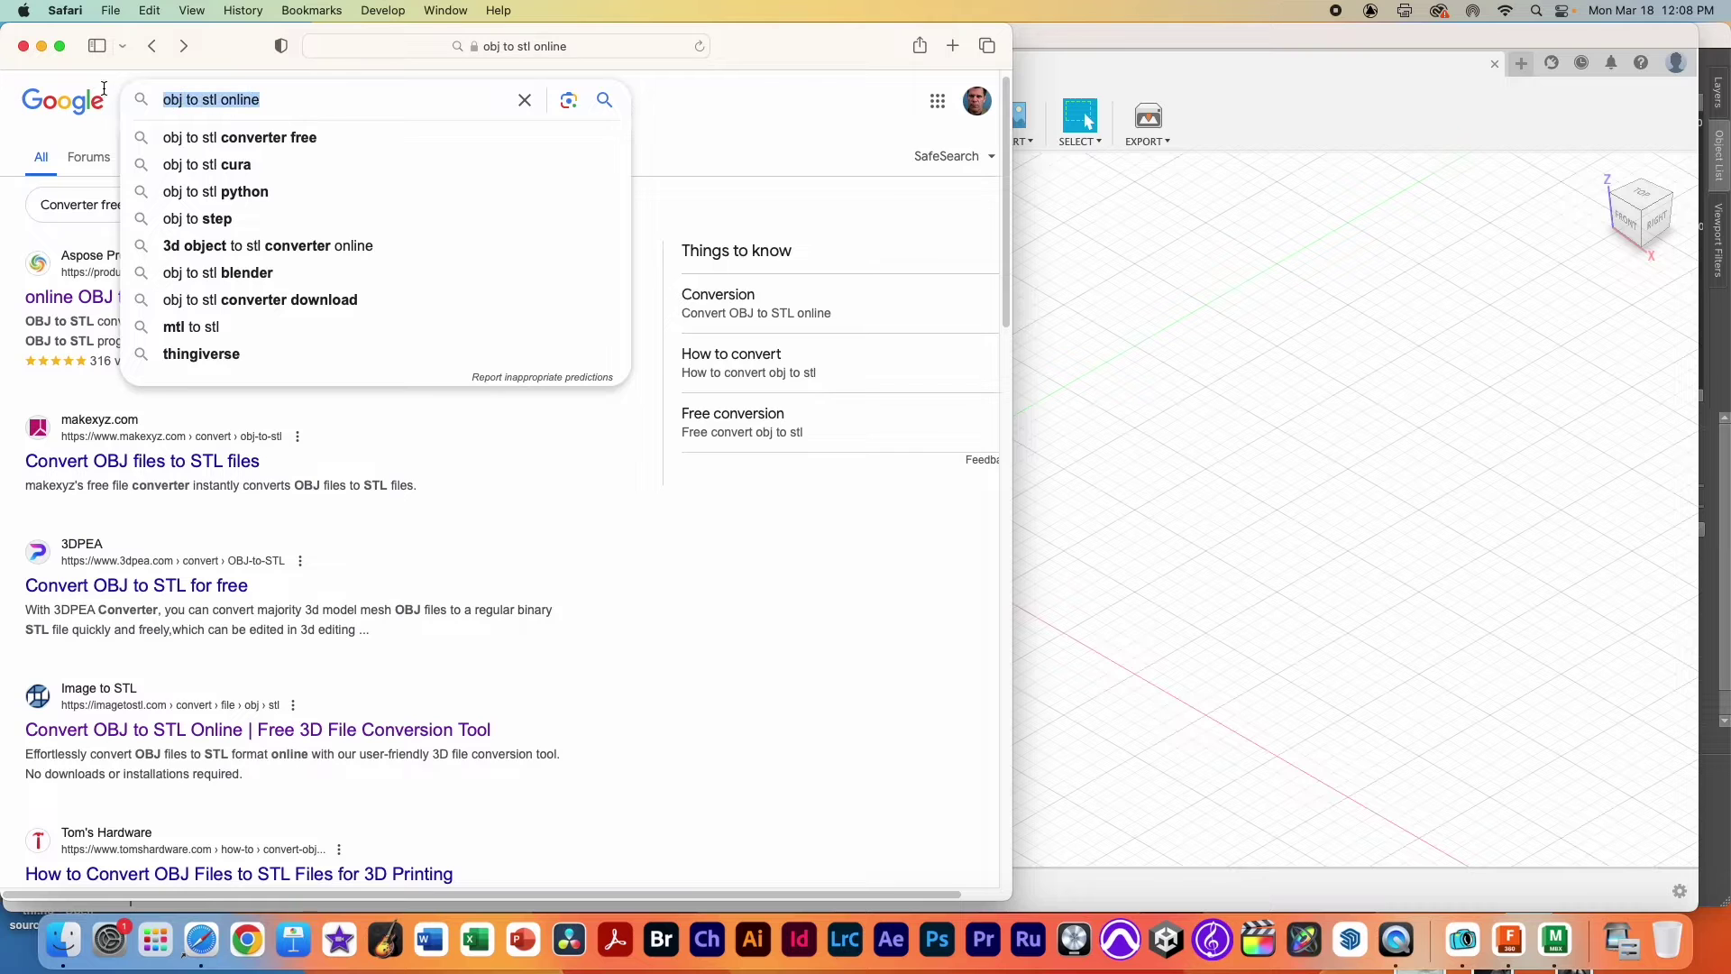
click(366, 564)
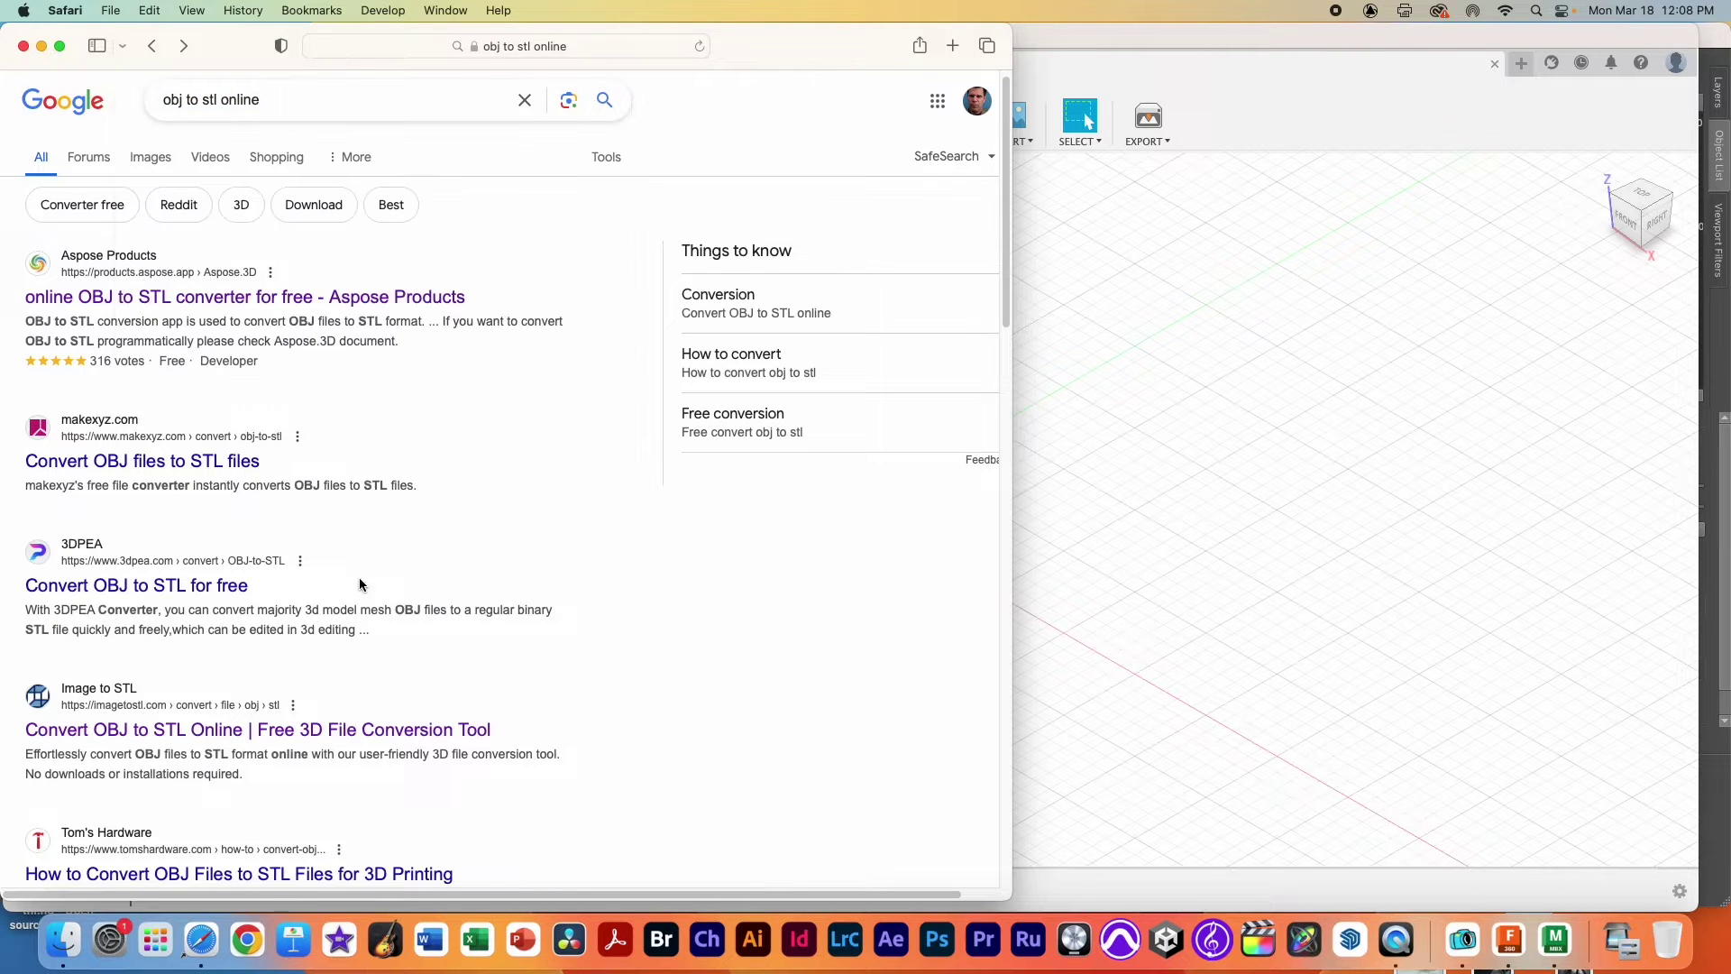
click(181, 731)
- Upload model.obj from the TopDesk folder on the Desktop to the OBJ to STL converter, checking its preview first
scroll(364, 695, down, 10)
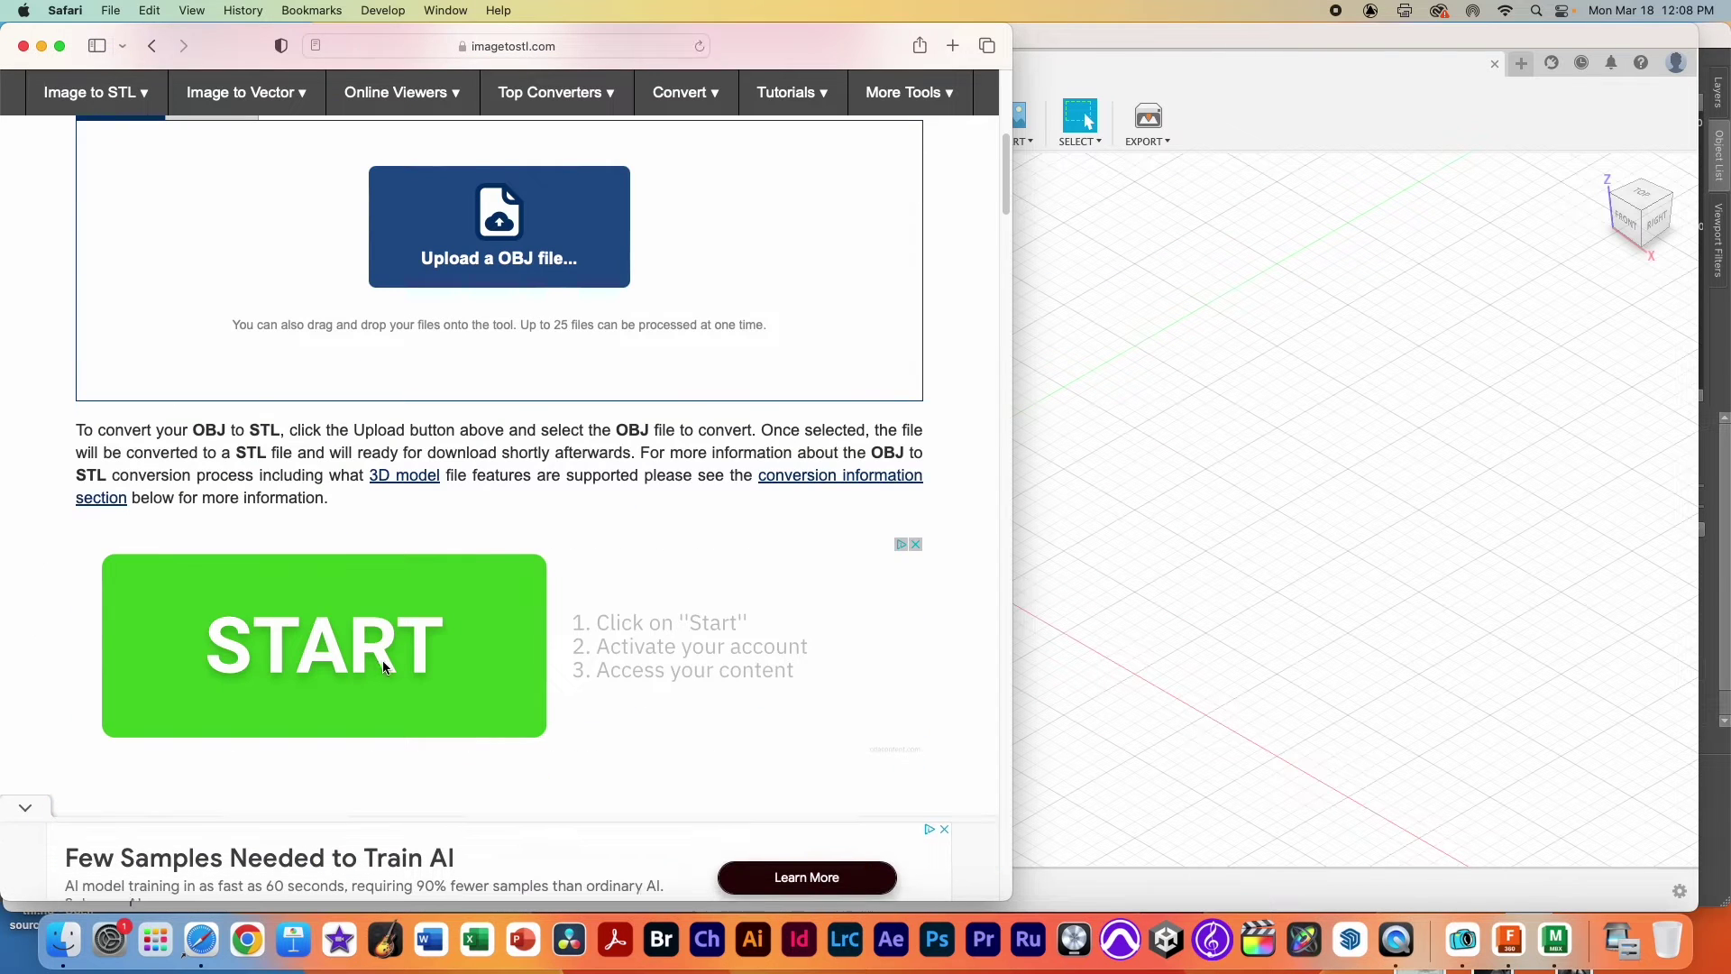
scroll(500, 424, up, 2)
click(521, 320)
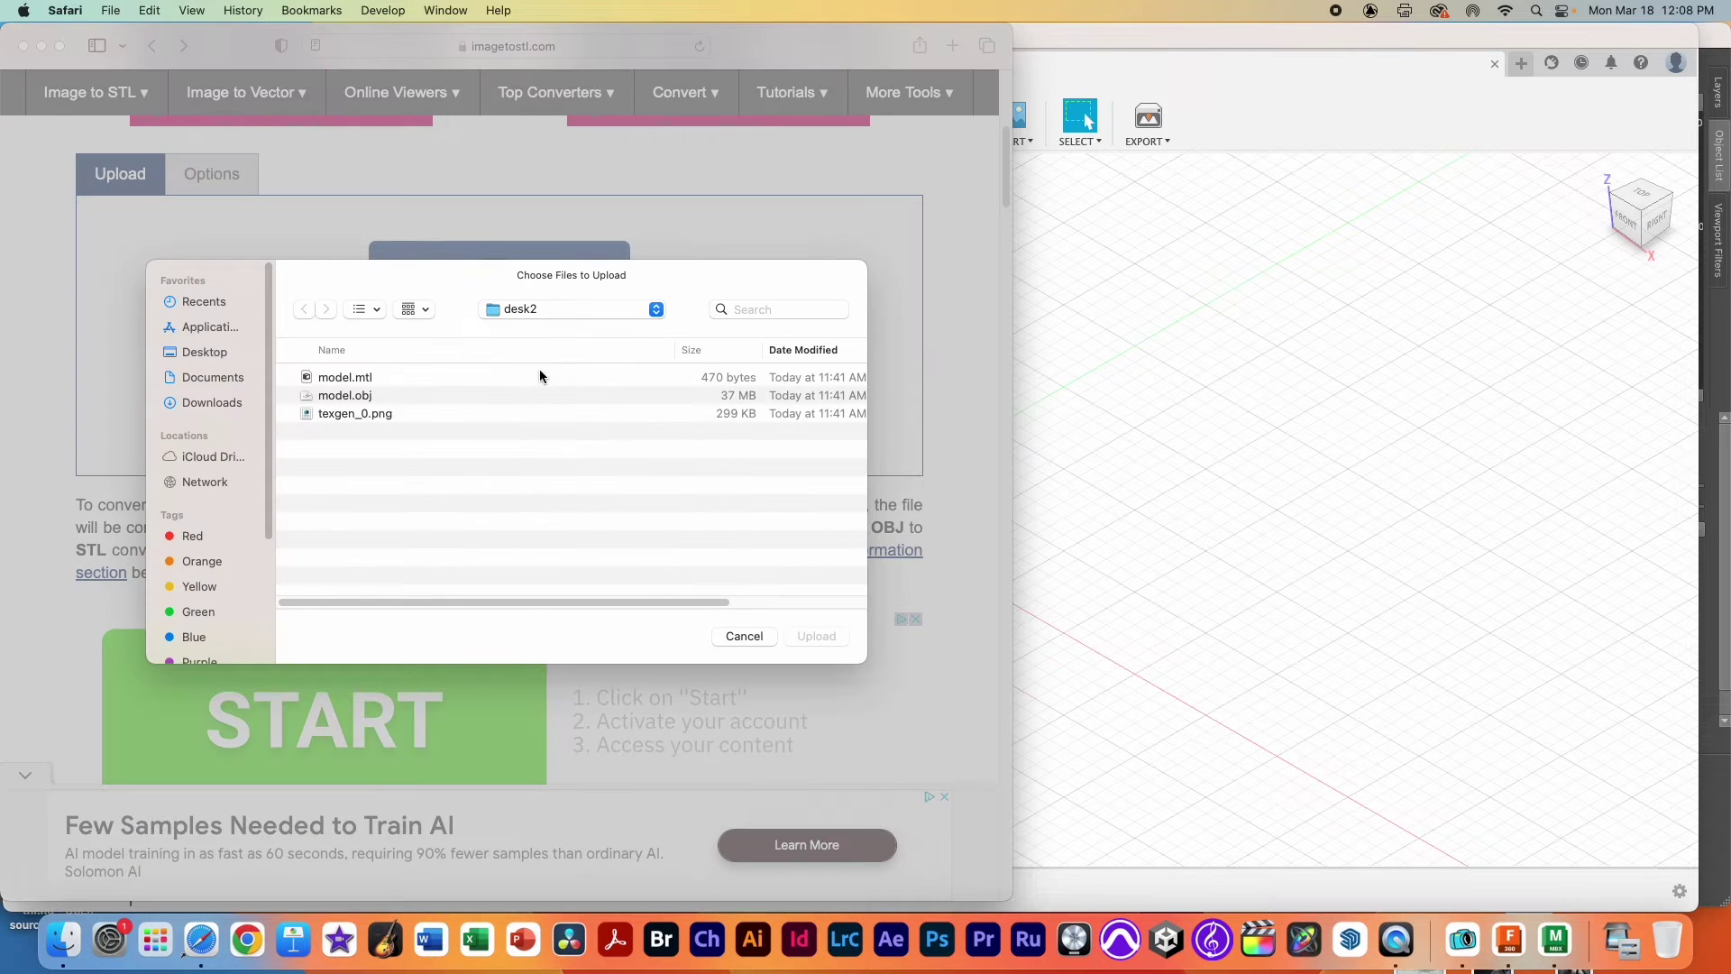
click(204, 351)
double_click(352, 377)
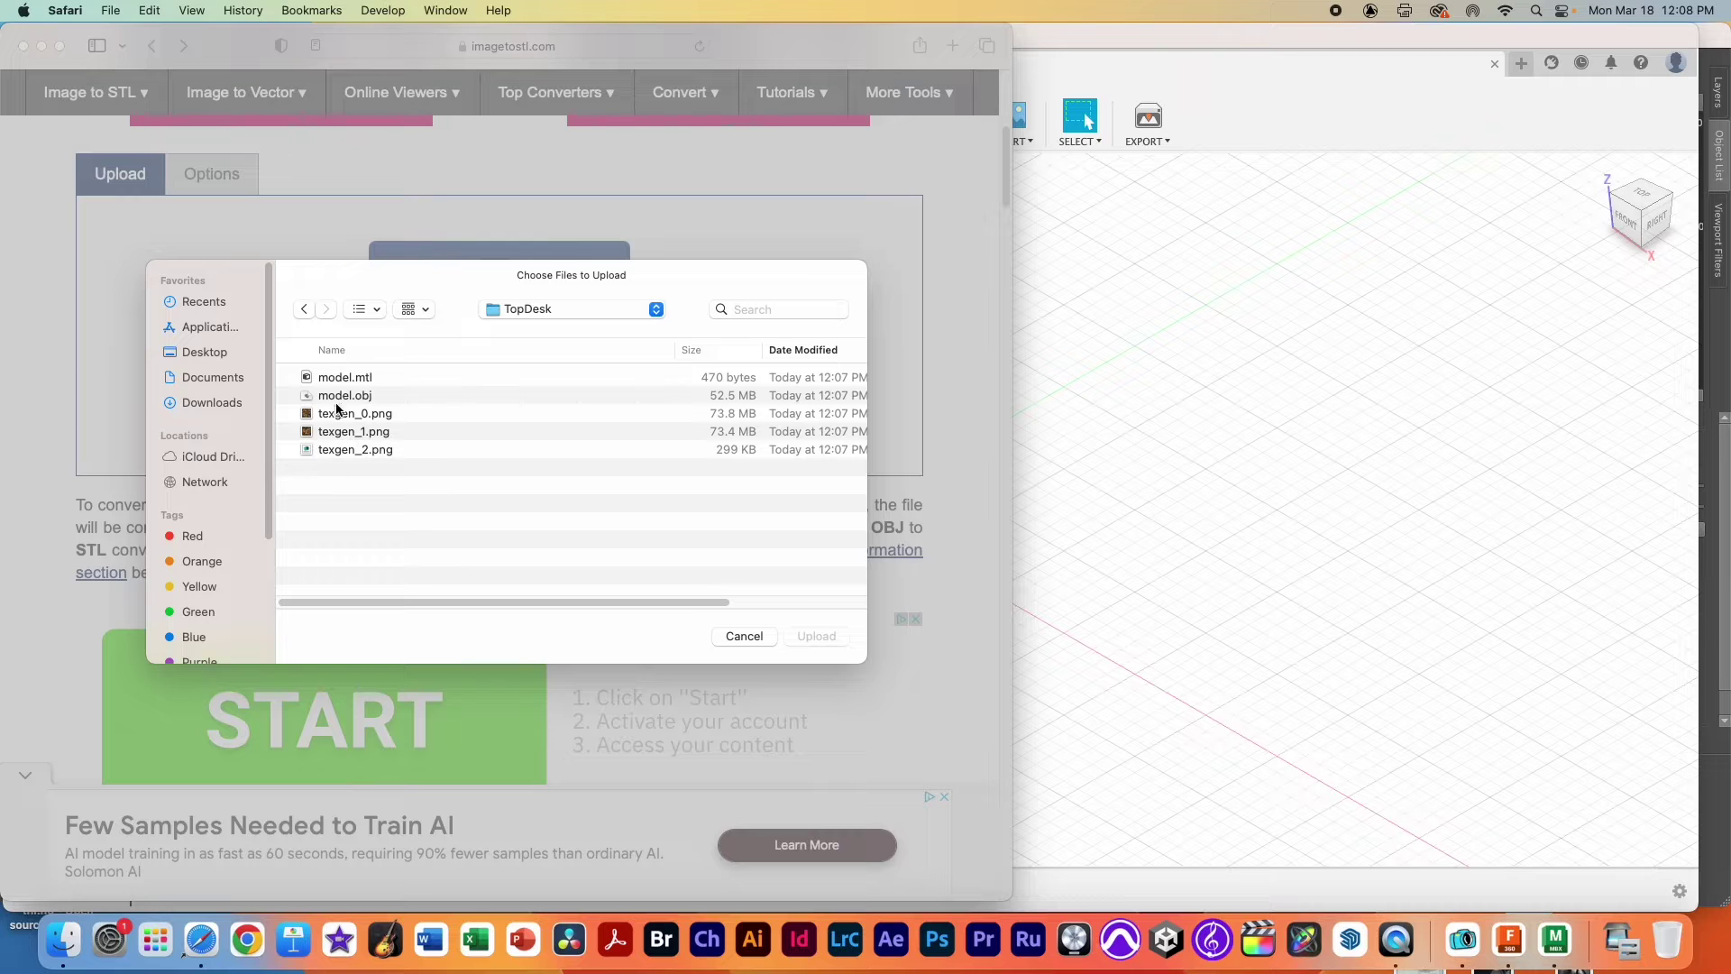
click(355, 395)
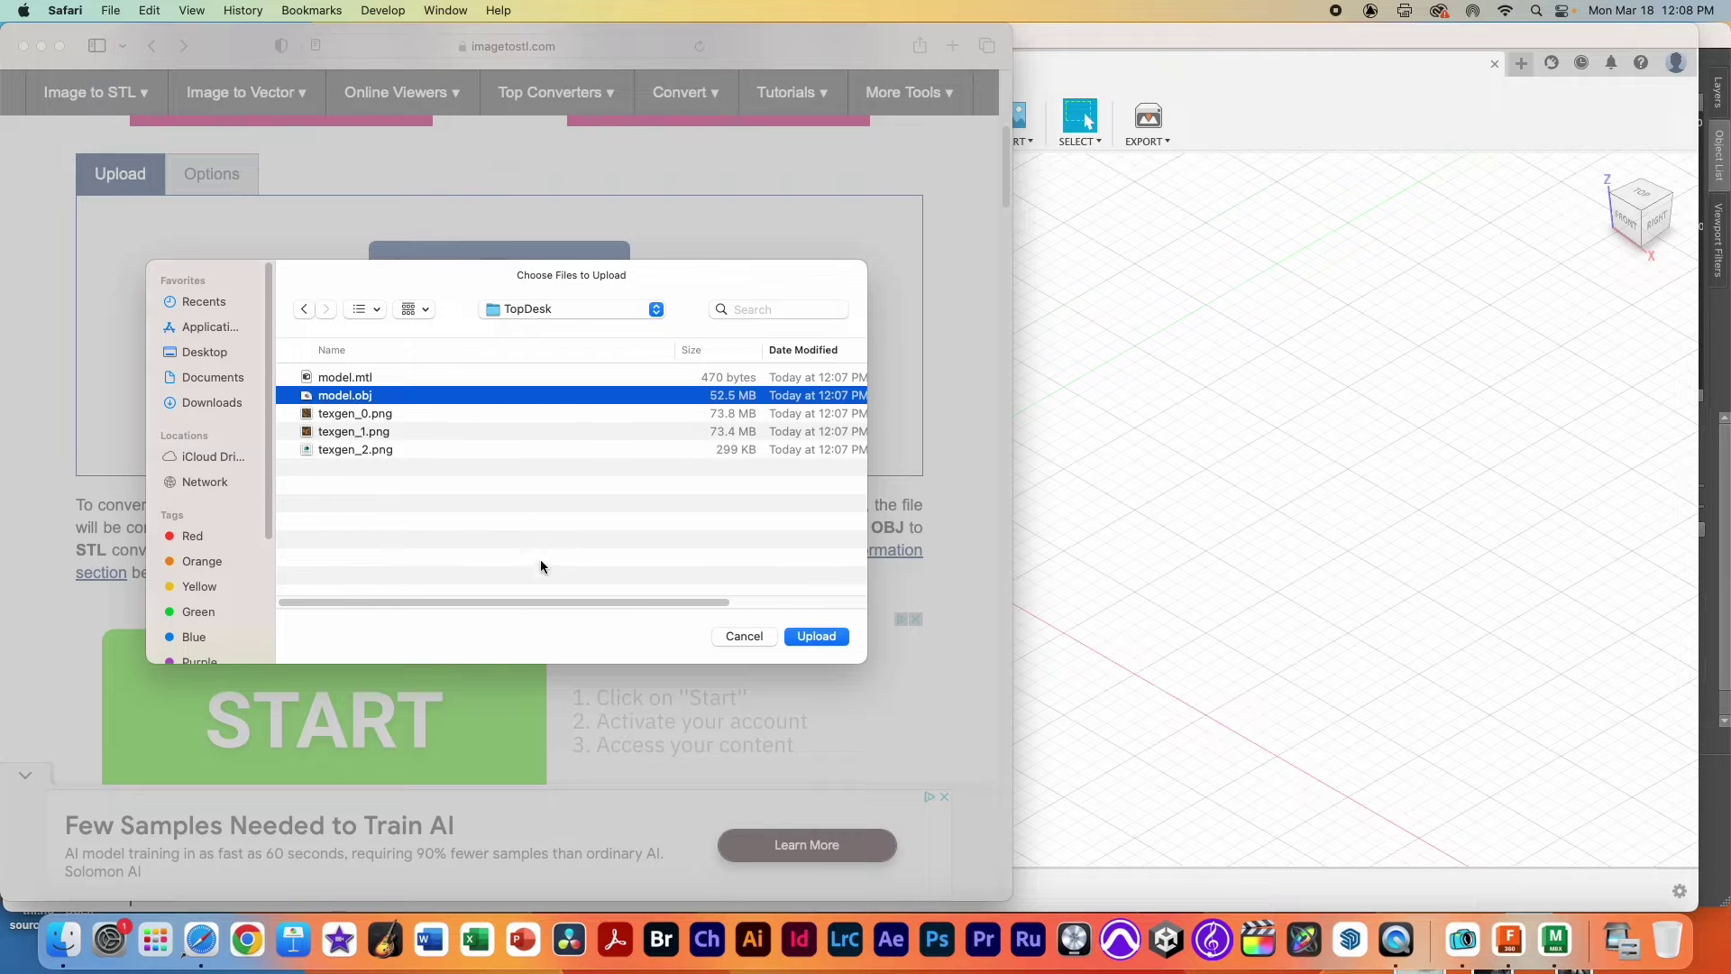
key(space)
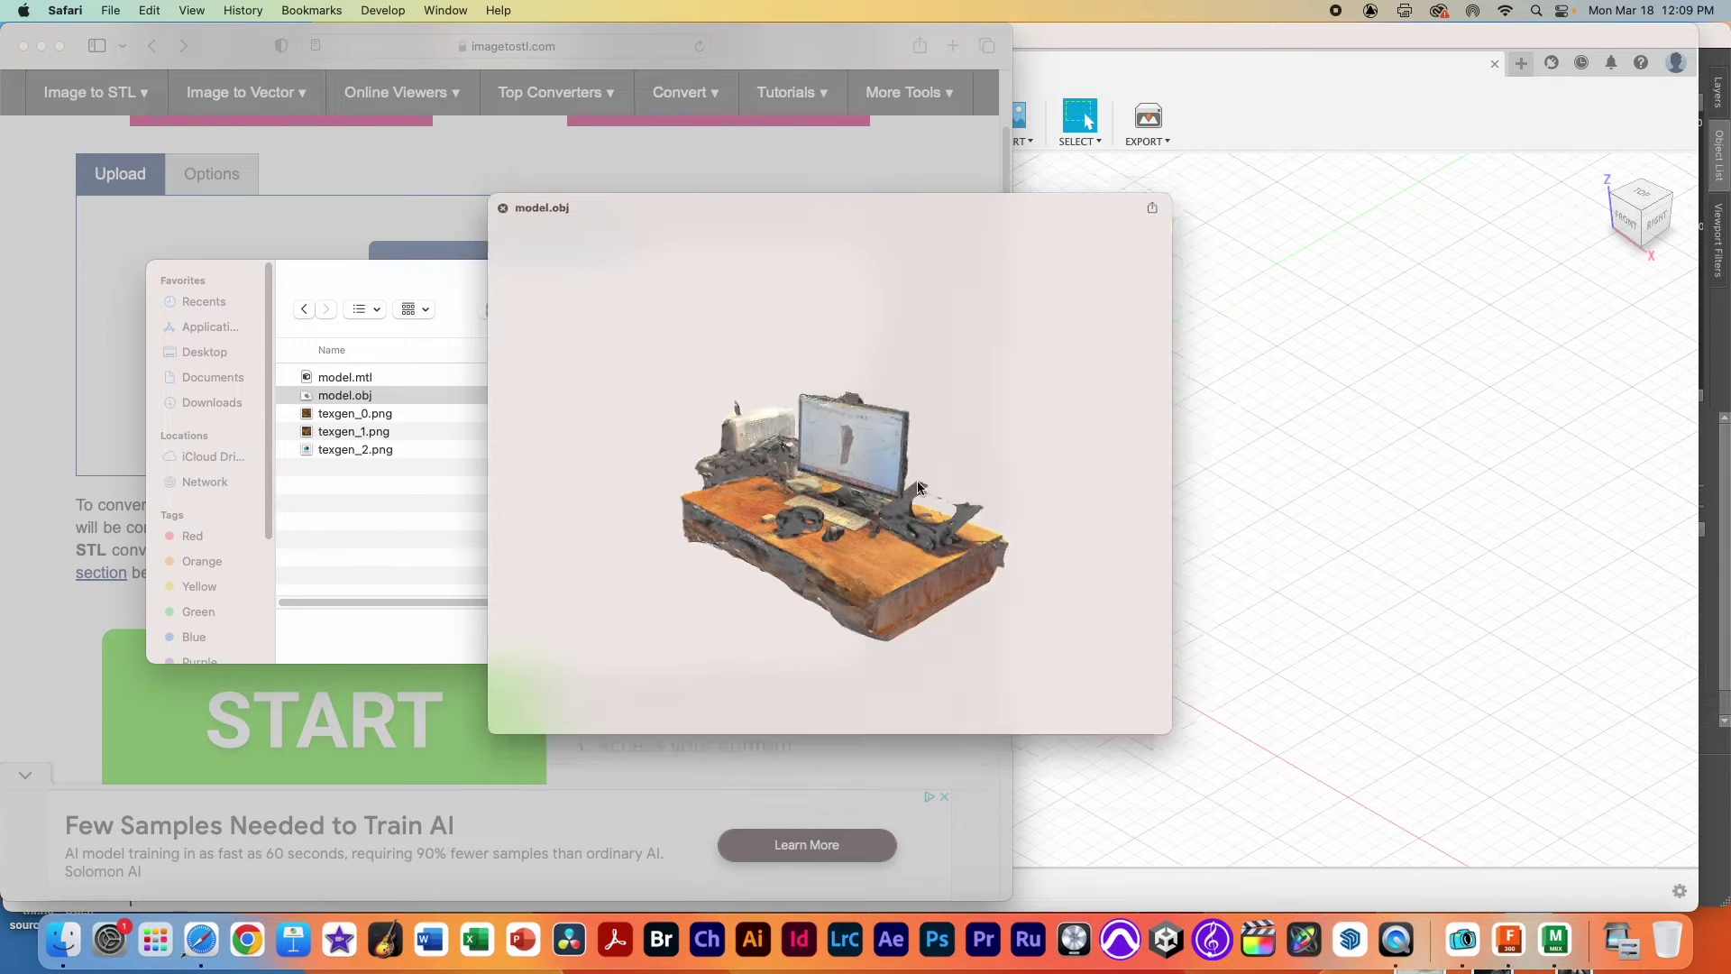
key(space)
click(819, 636)
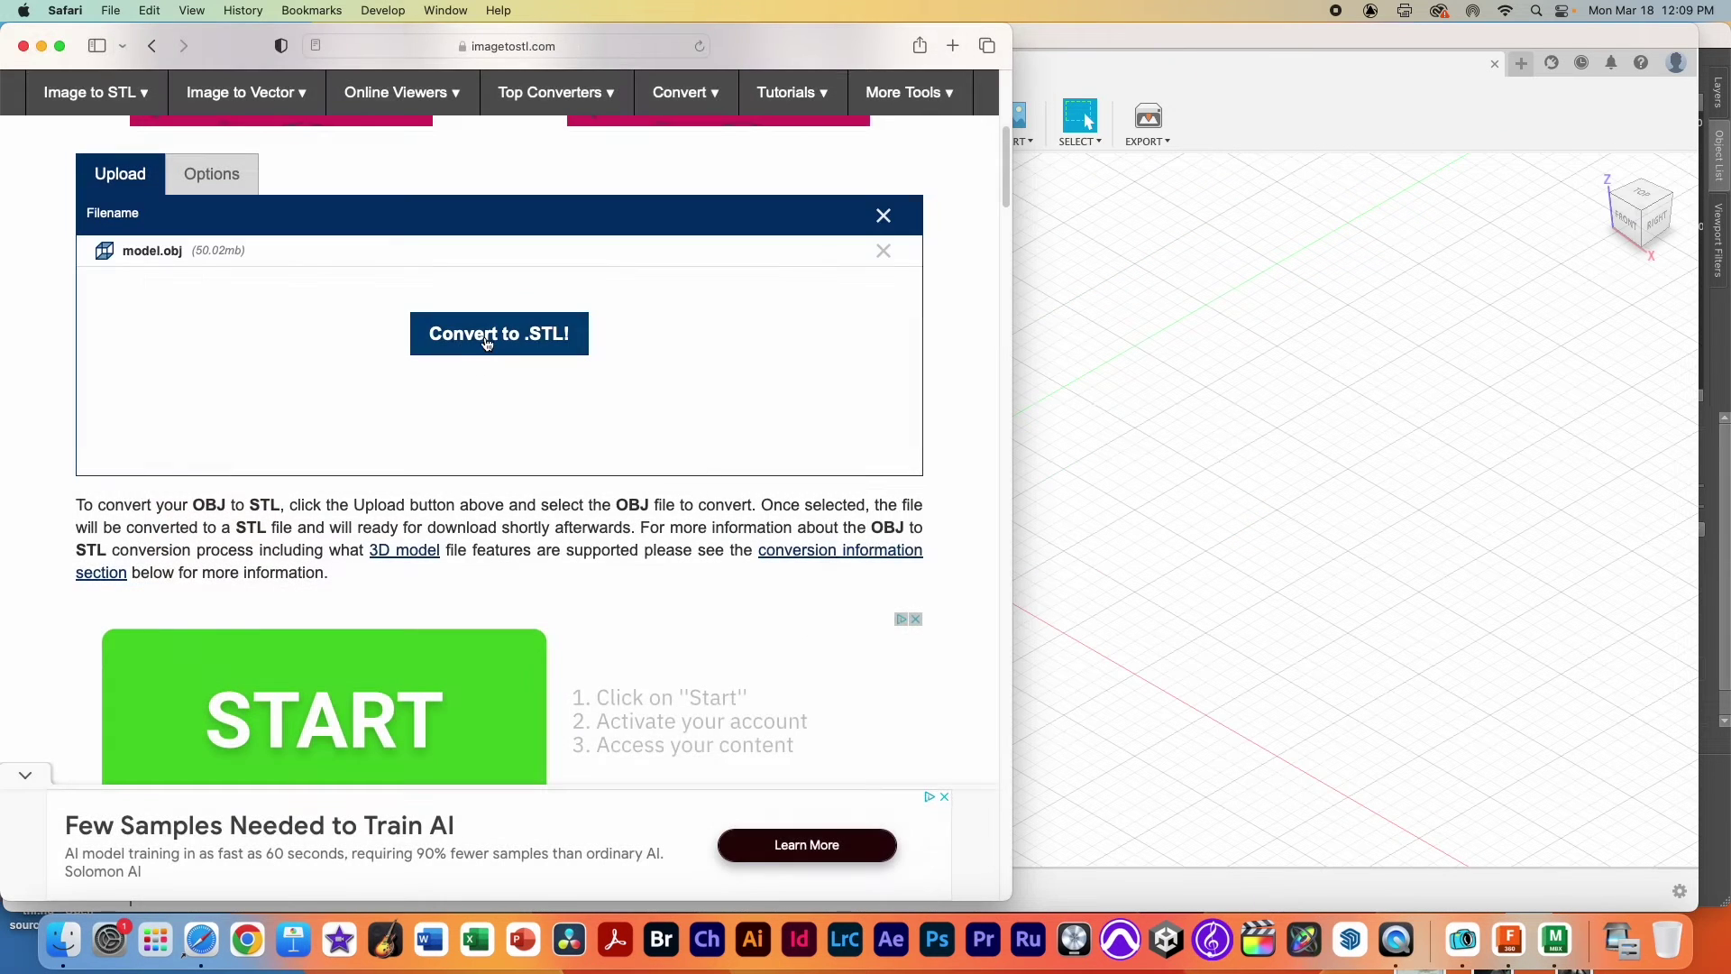
- Convert the uploaded model.obj to STL, download the result and dismiss the ad
click(487, 341)
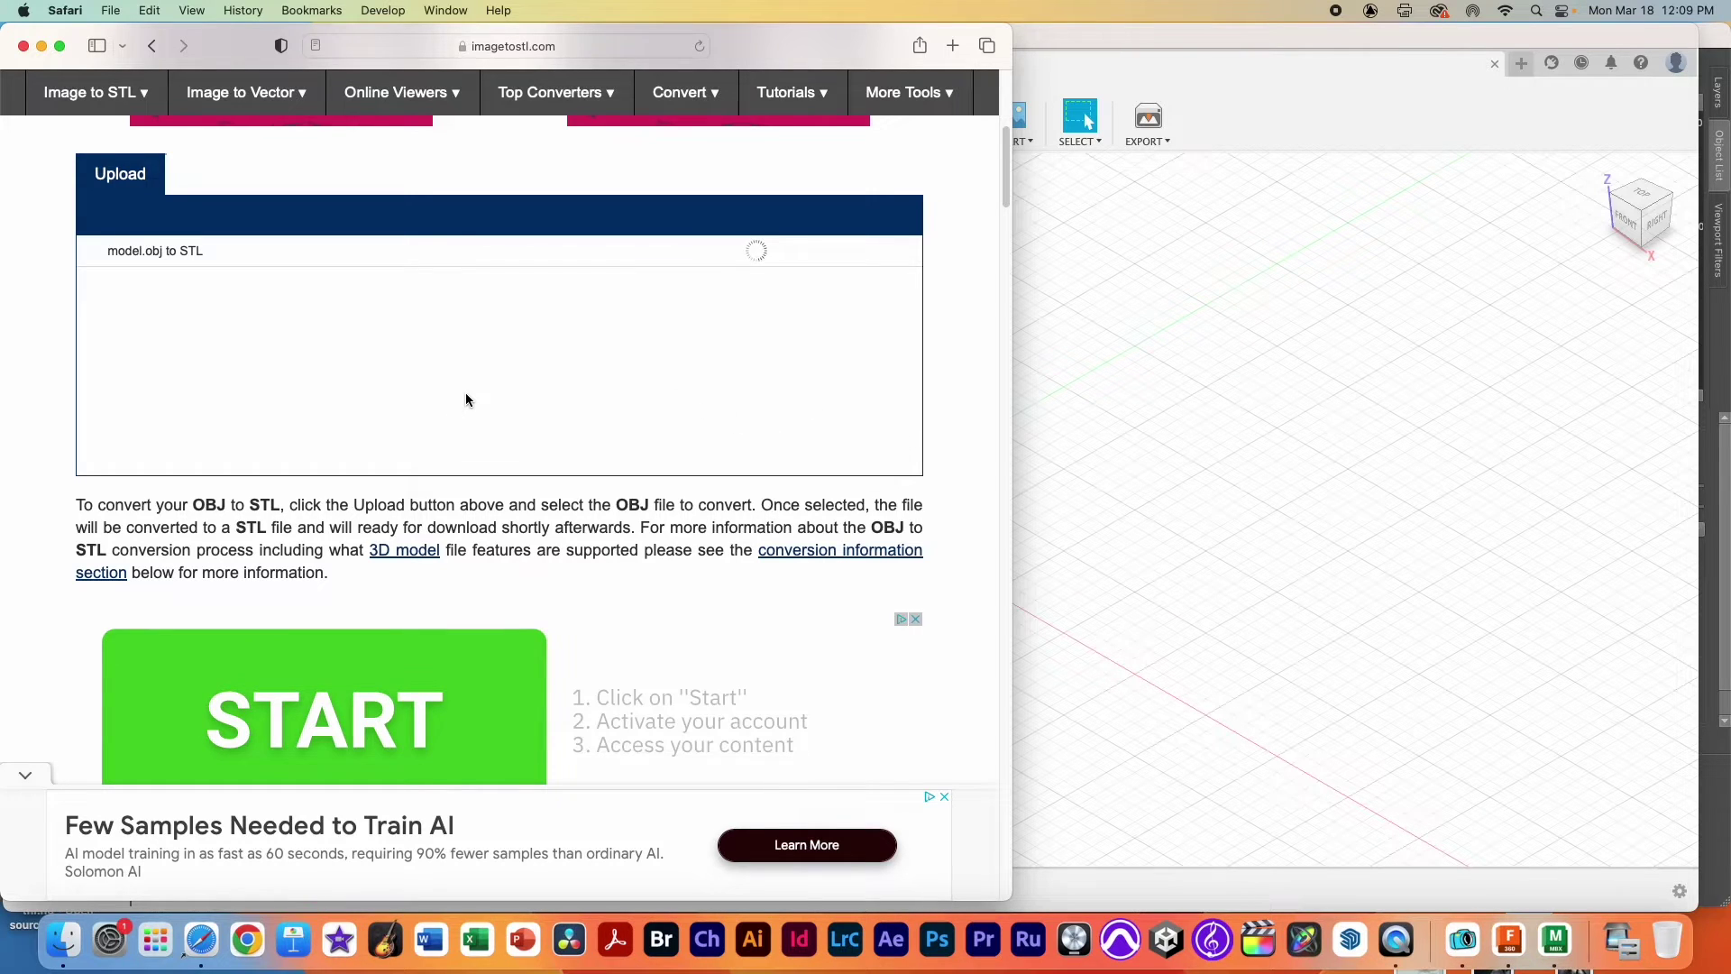
scroll(465, 399, up, 3)
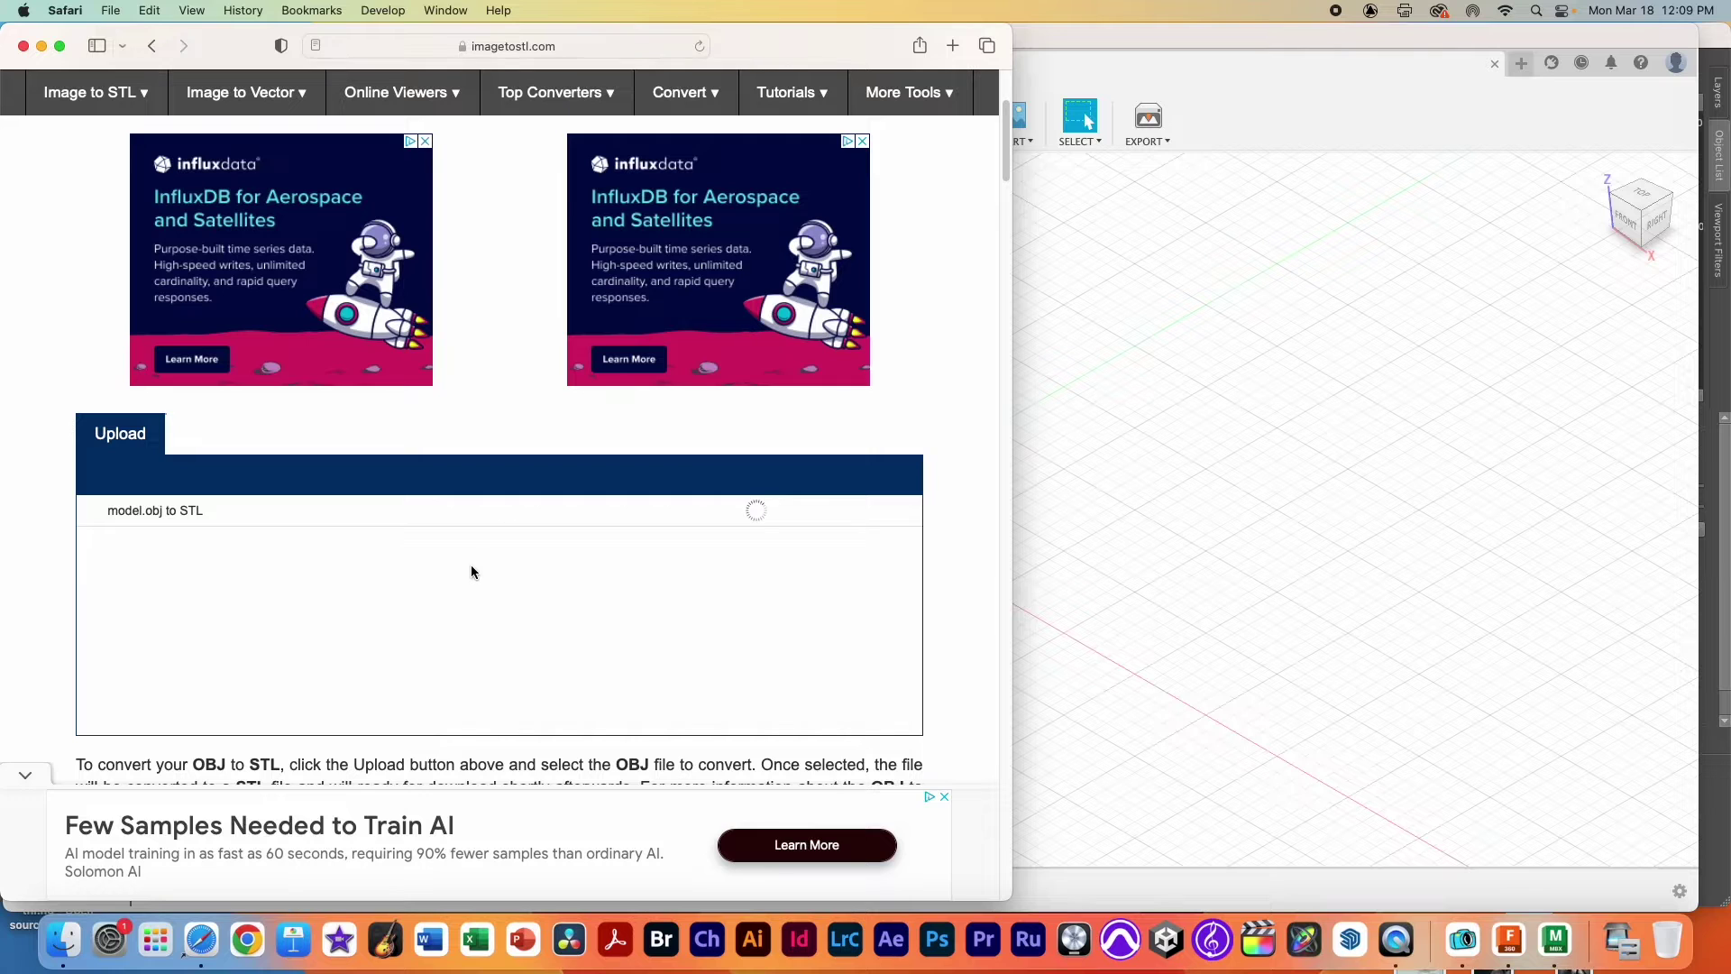
scroll(470, 571, down, 1)
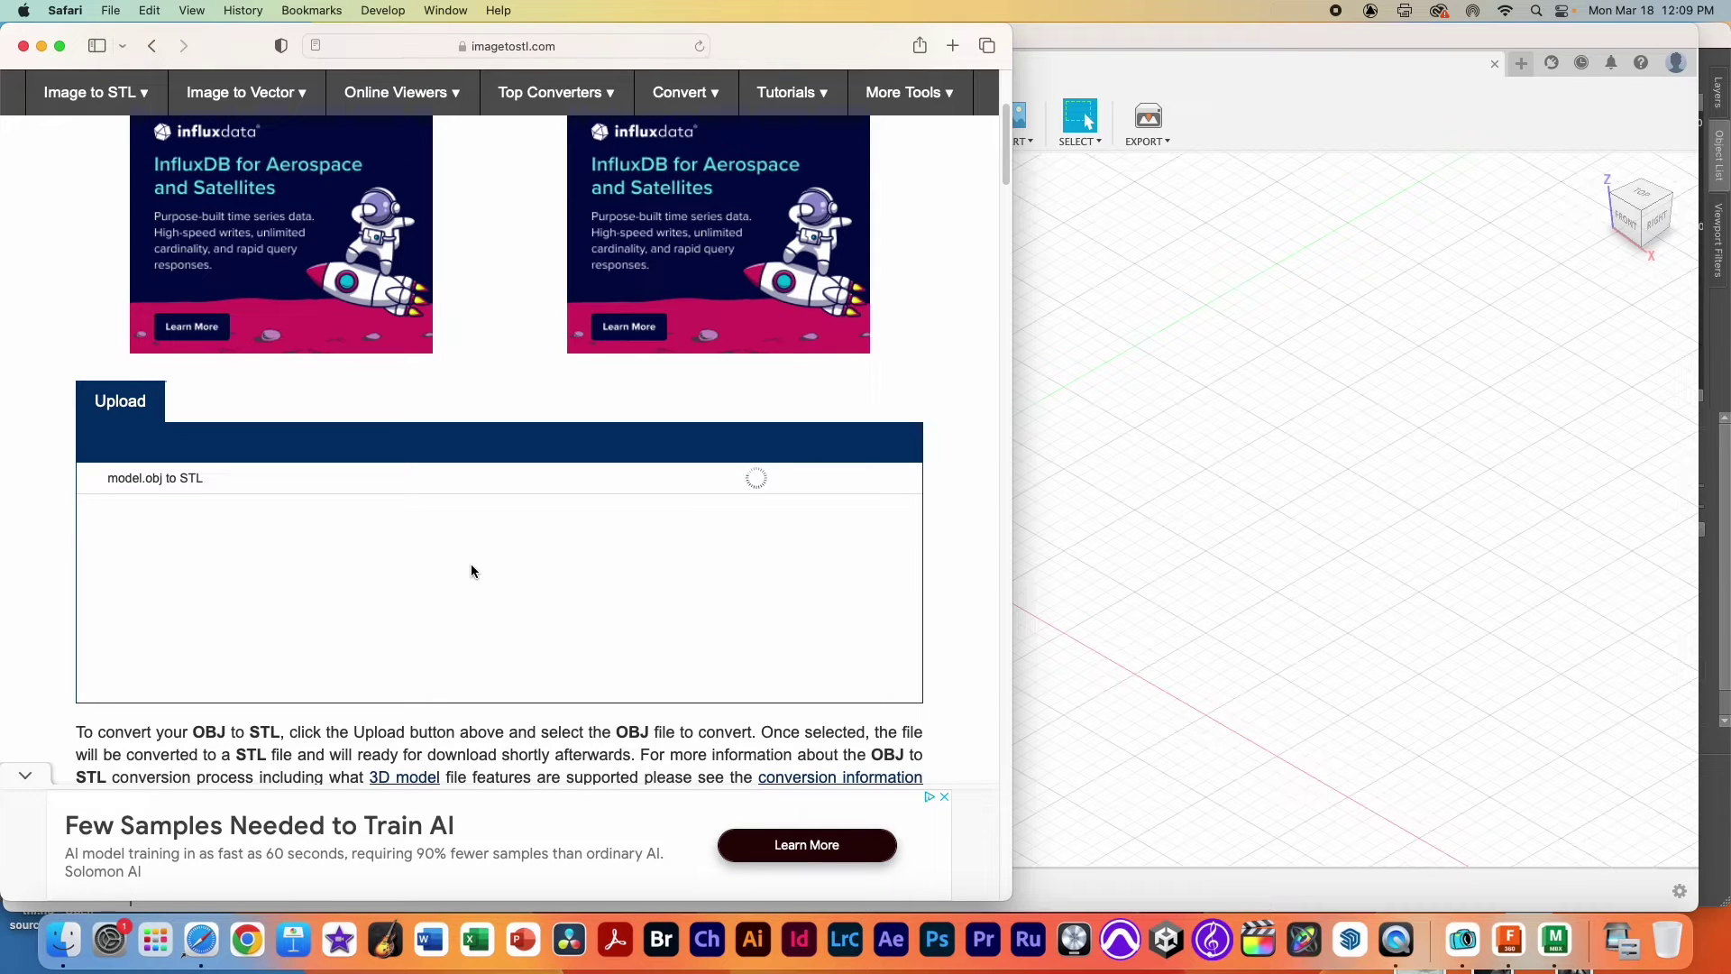
scroll(564, 573, down, 2)
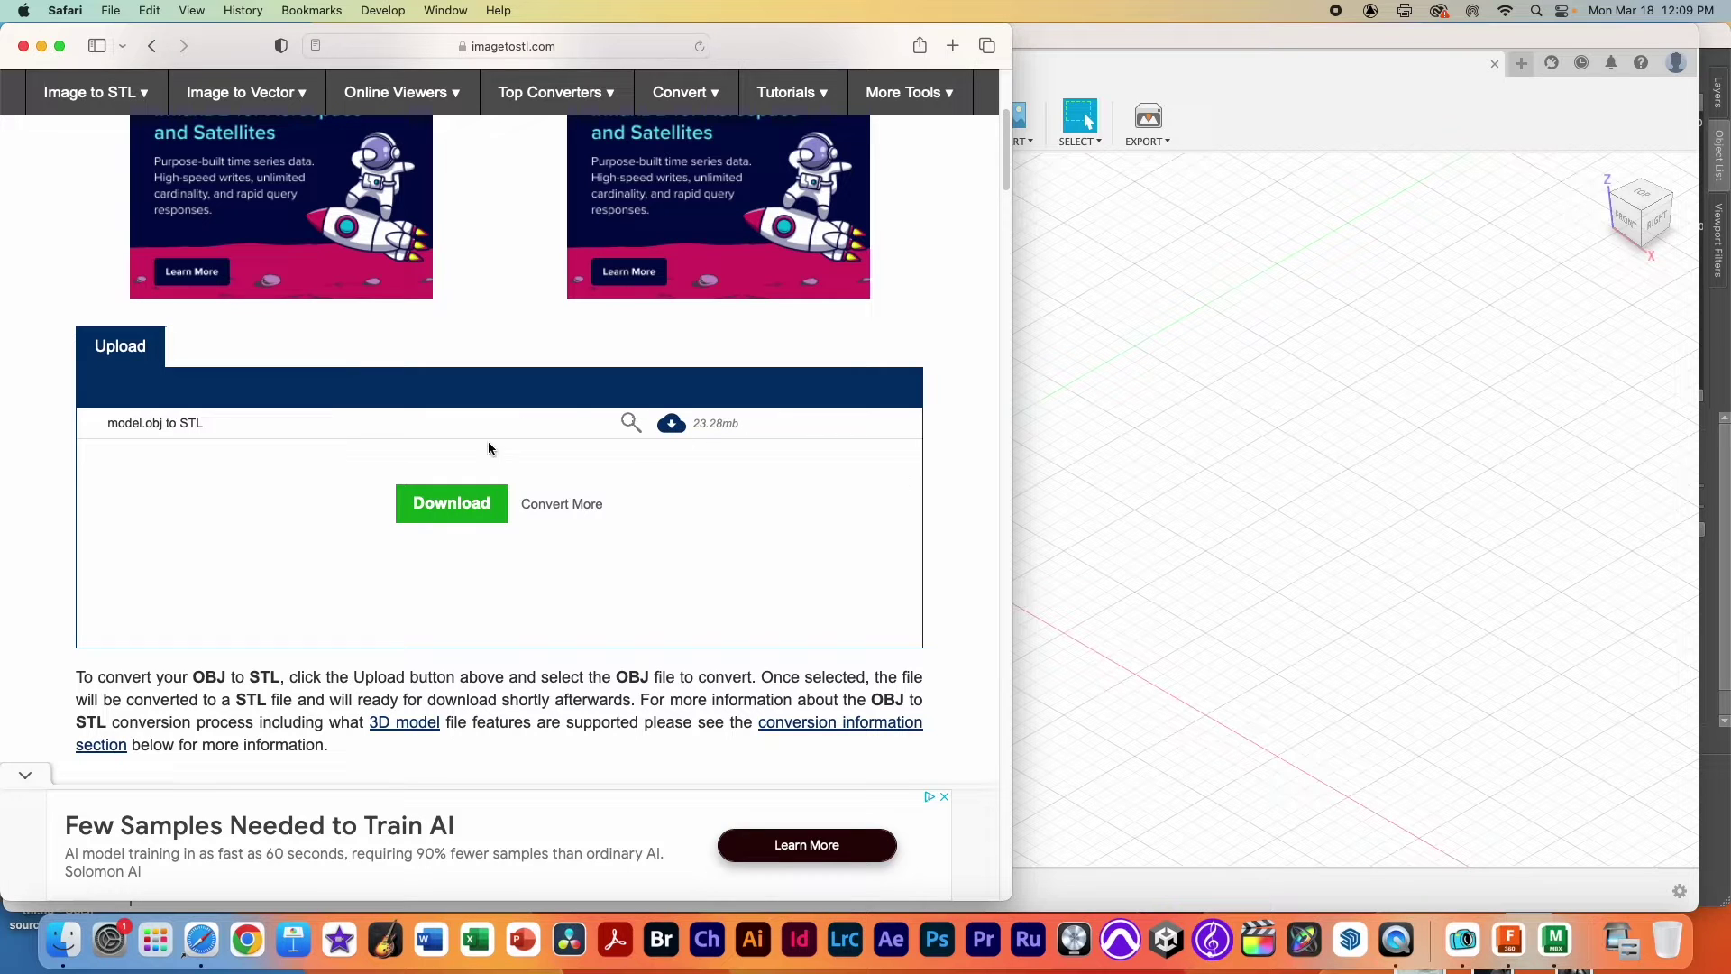
click(452, 503)
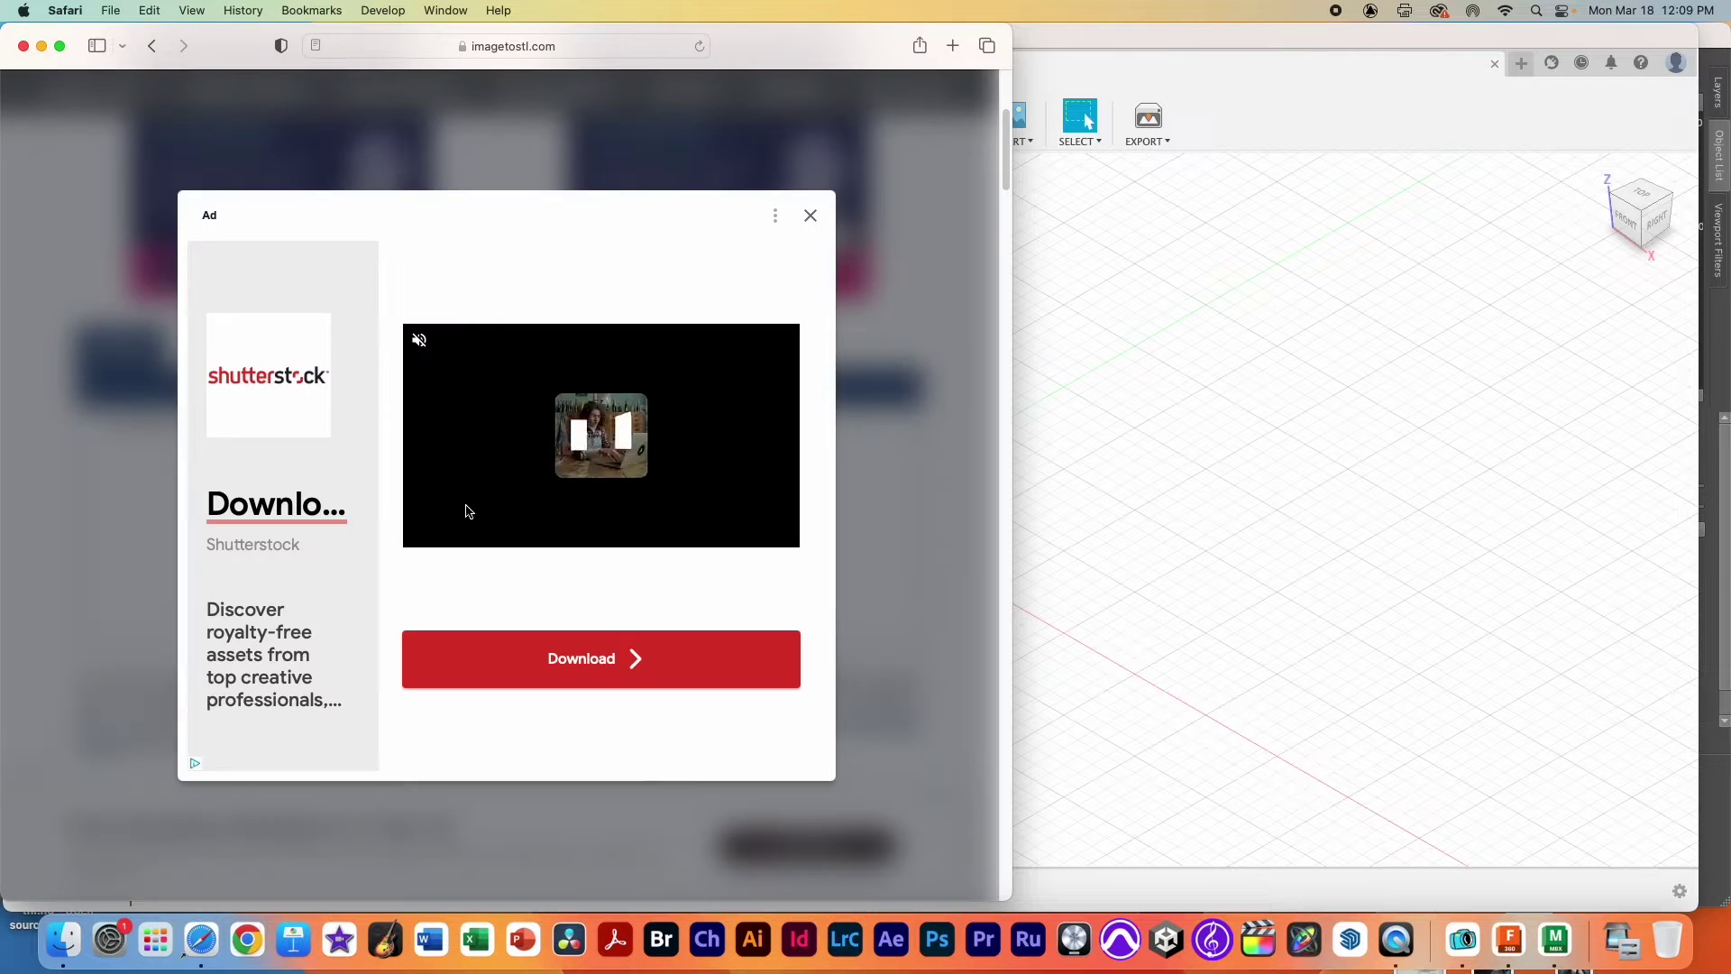
click(811, 215)
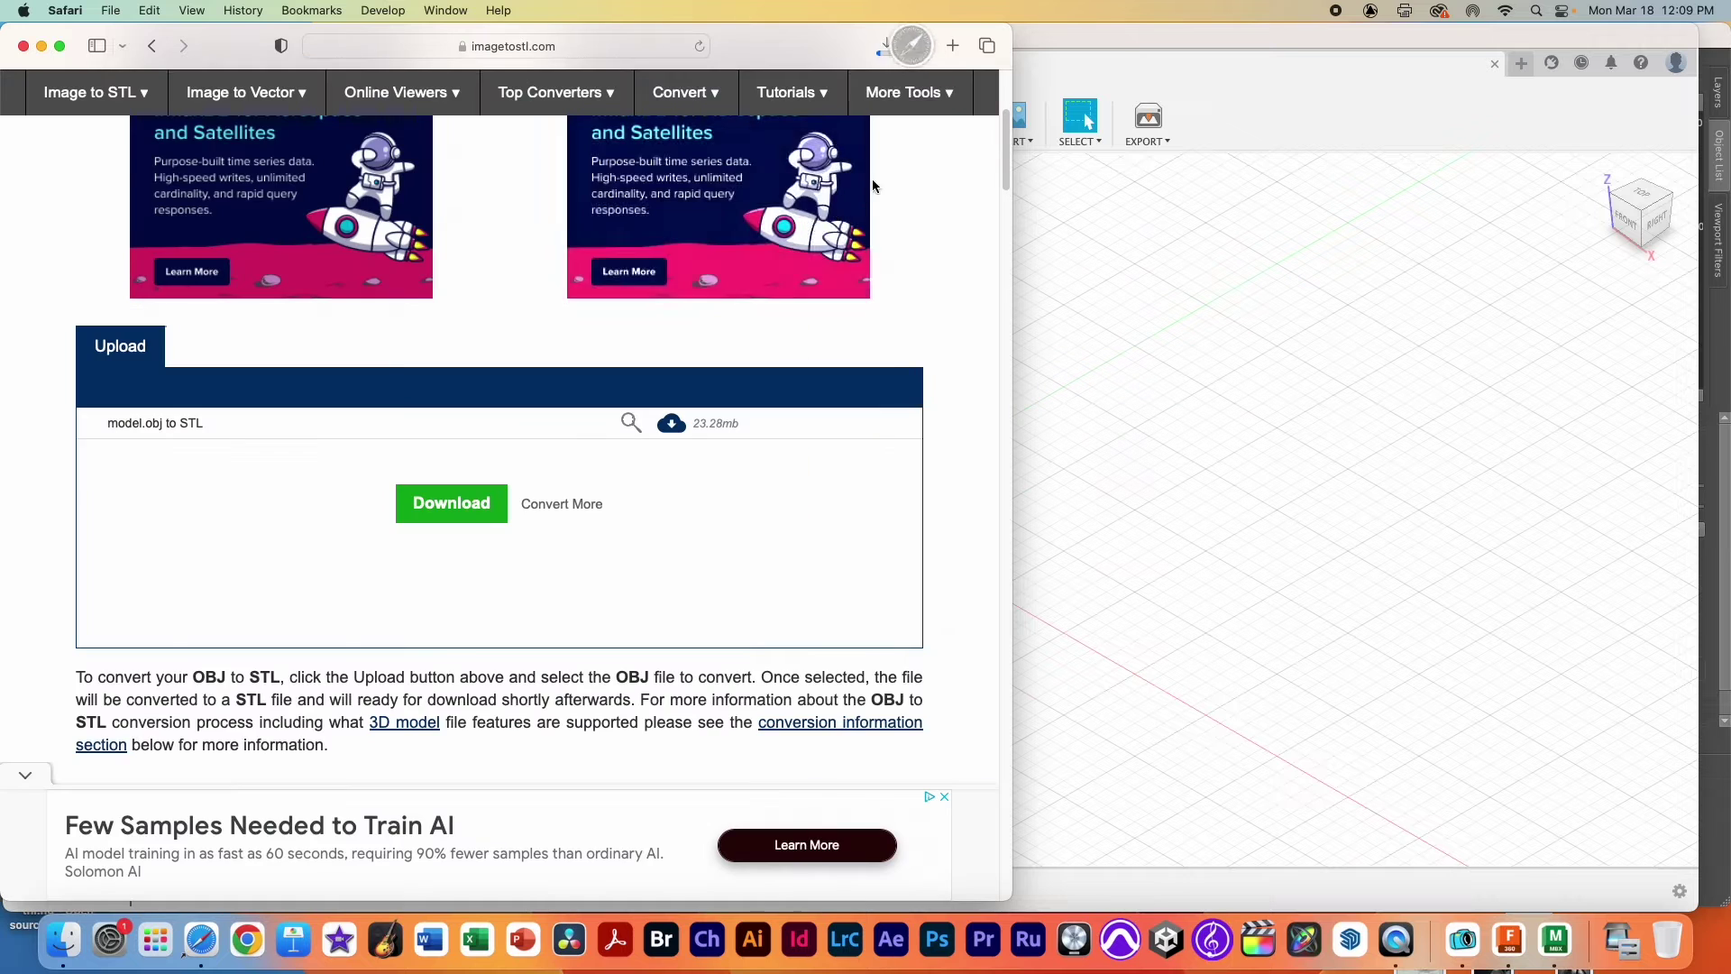
- Open the downloaded ImageToStl.com_model.zip and preview the extracted ImageToStl.com_model.stl in Finder
click(887, 54)
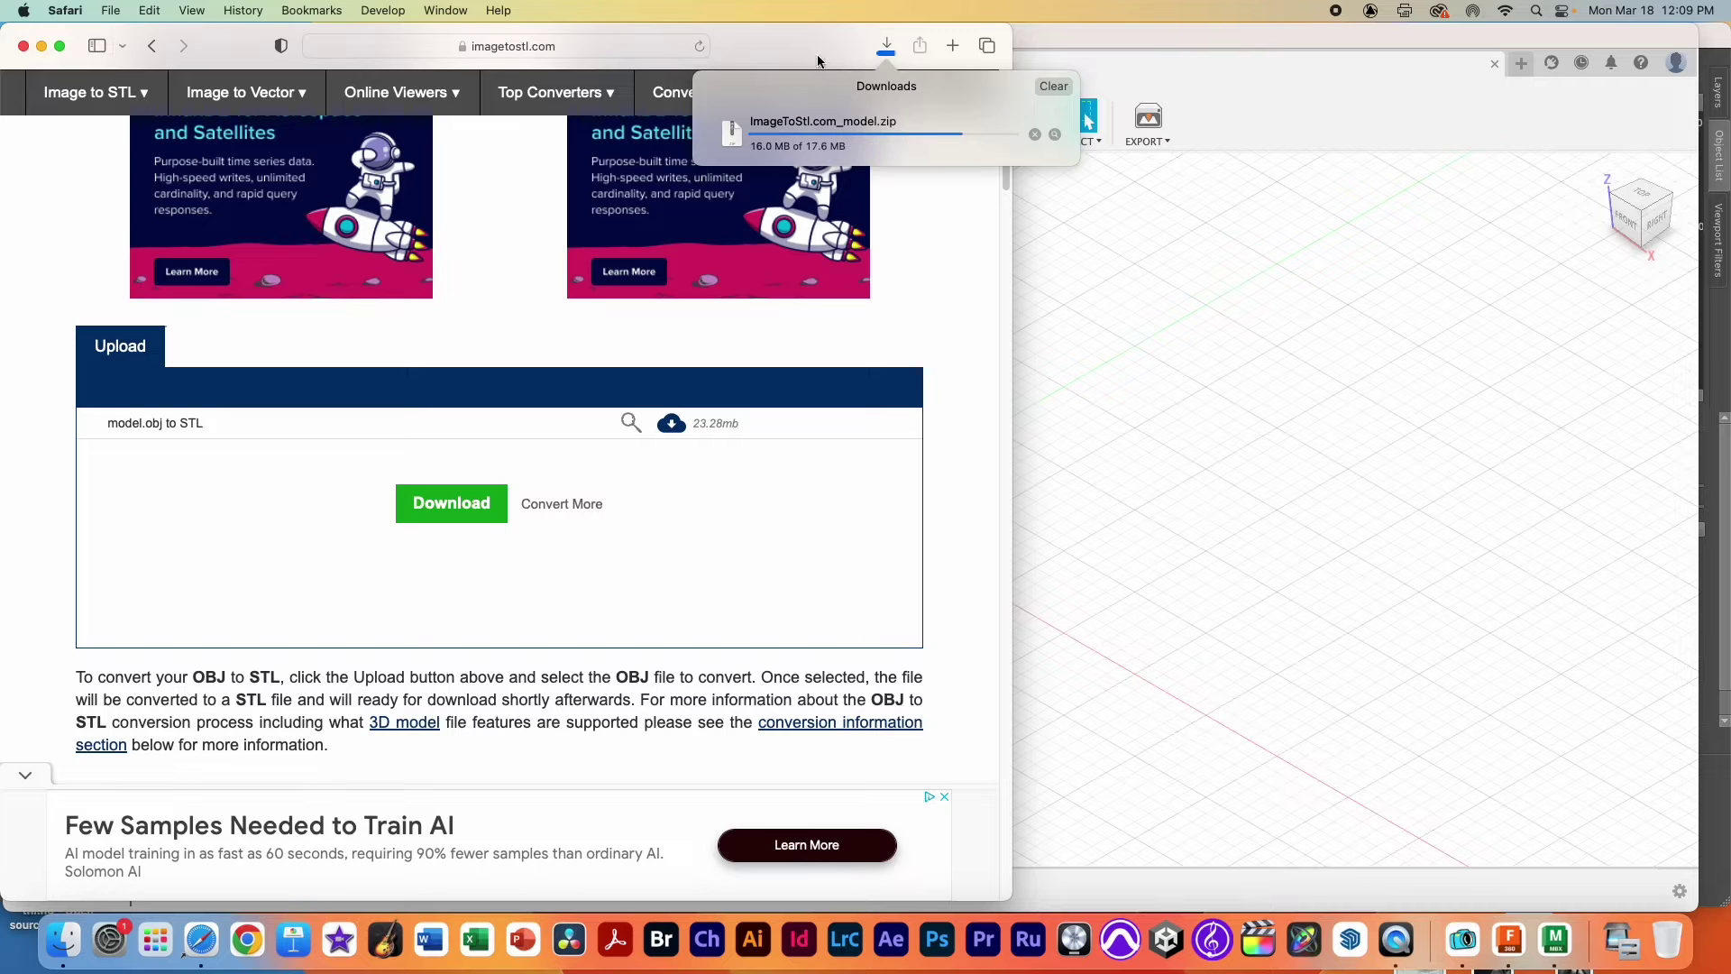
double_click(812, 132)
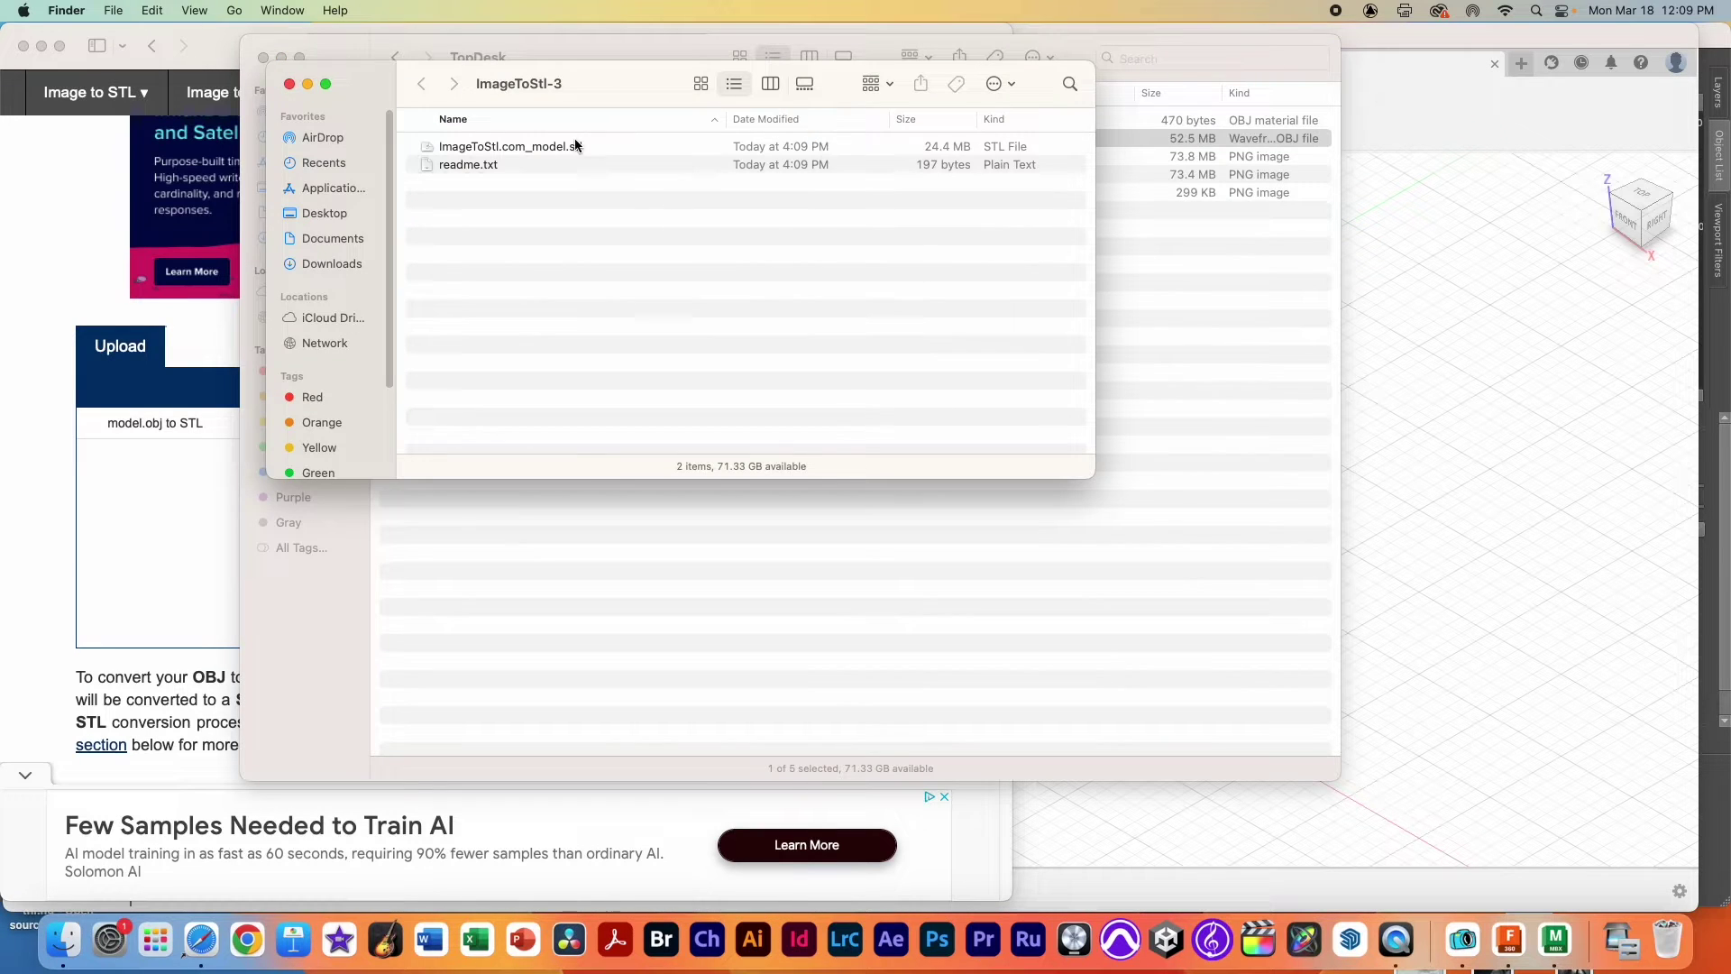
click(577, 149)
key(space)
mouse_move(842, 579)
mouse_down()
mouse_move(815, 522)
mouse_move(1024, 551)
mouse_move(890, 554)
mouse_move(848, 444)
mouse_move(891, 404)
mouse_move(912, 574)
mouse_move(970, 593)
mouse_move(720, 556)
mouse_move(812, 504)
mouse_move(950, 582)
mouse_move(835, 583)
mouse_up()
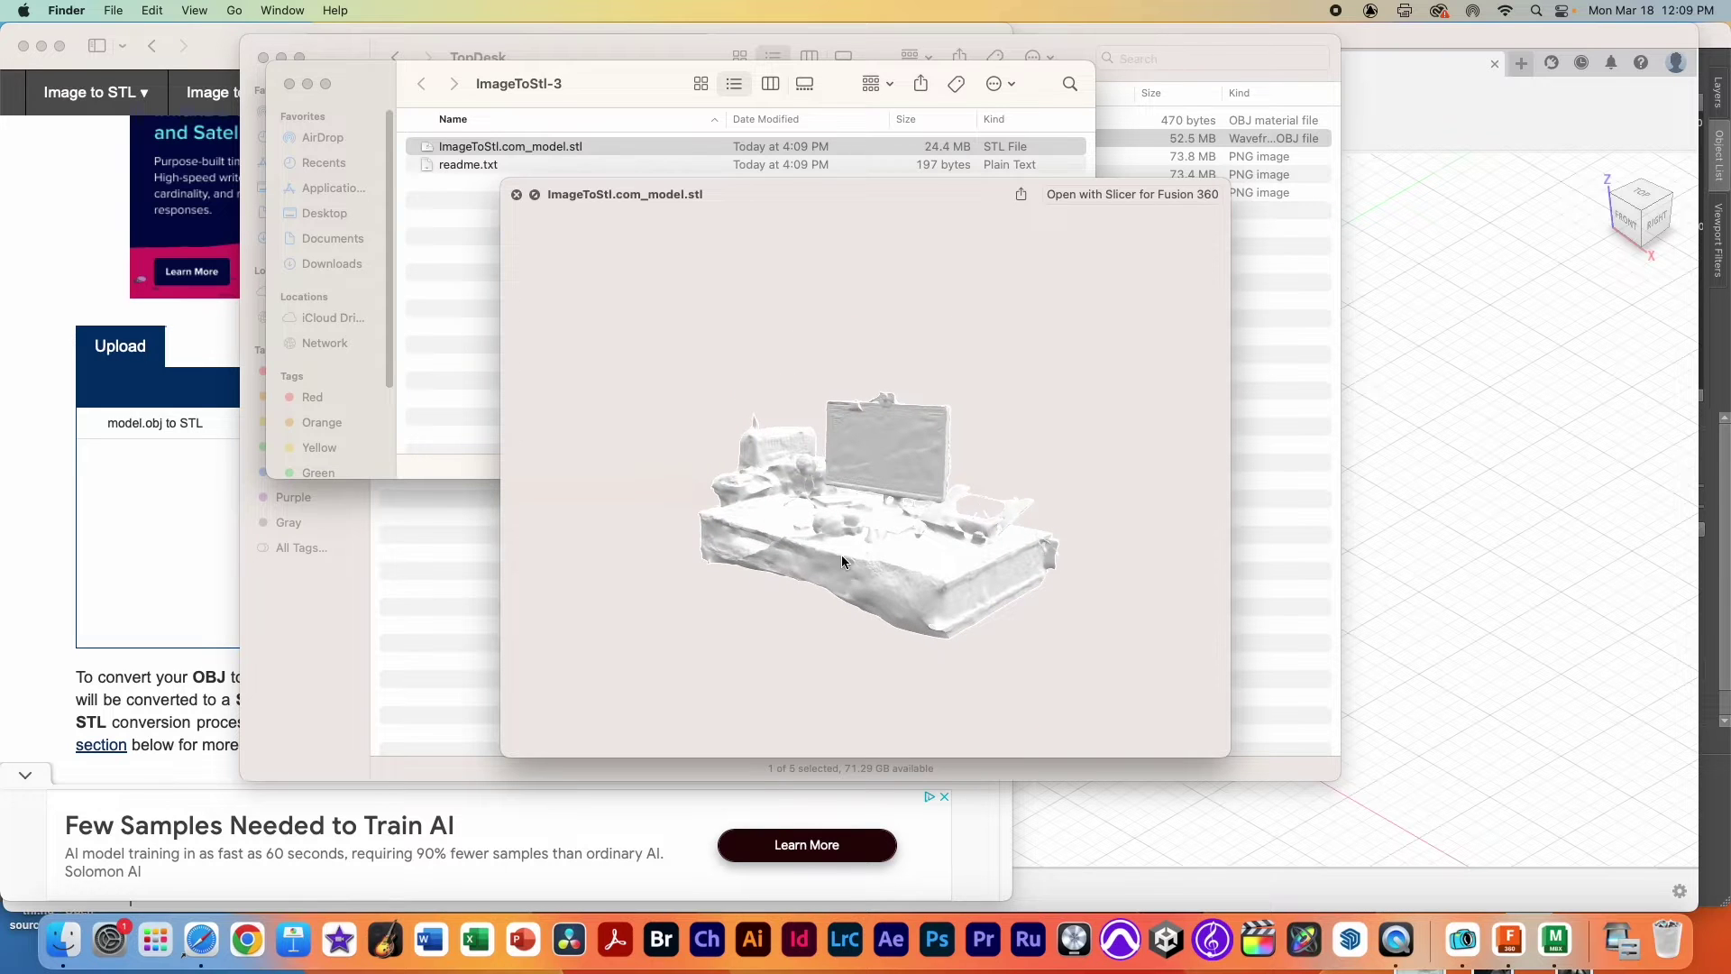
key(space)
- Switch to Fusion 360 and insert ImageToStl.com_model.stl as a mesh from the ImageToStl-3 folder in Downloads
key(super+Tab)
key(super+Tab)
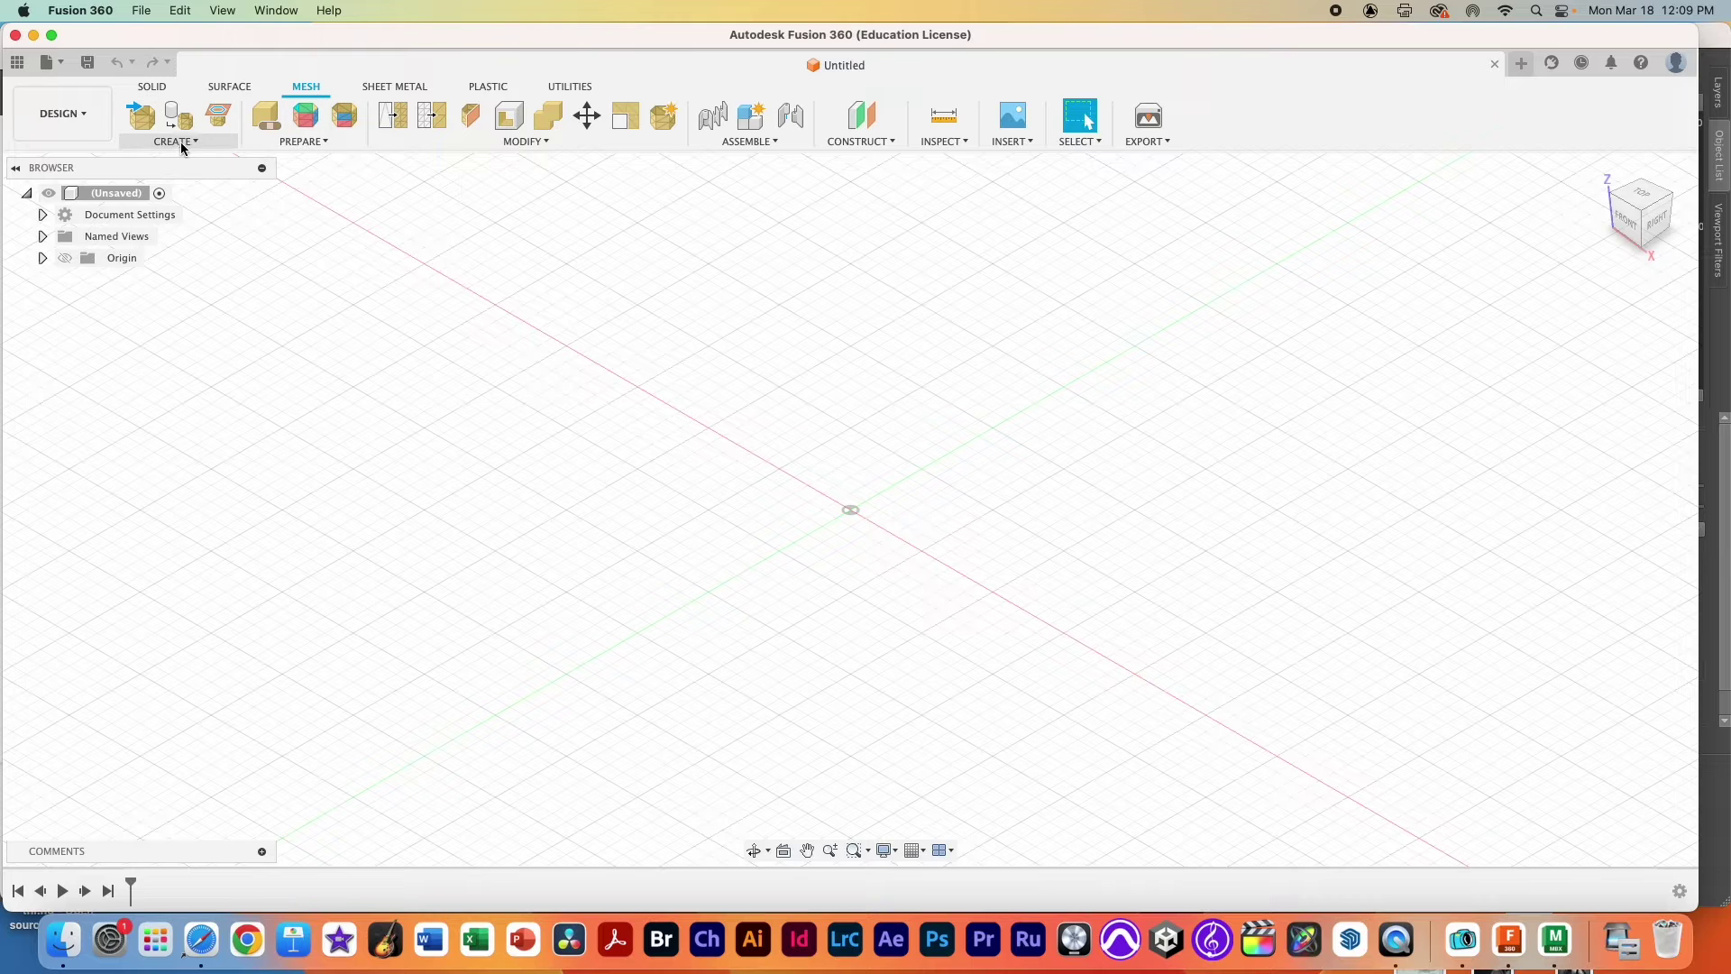
click(196, 144)
click(155, 159)
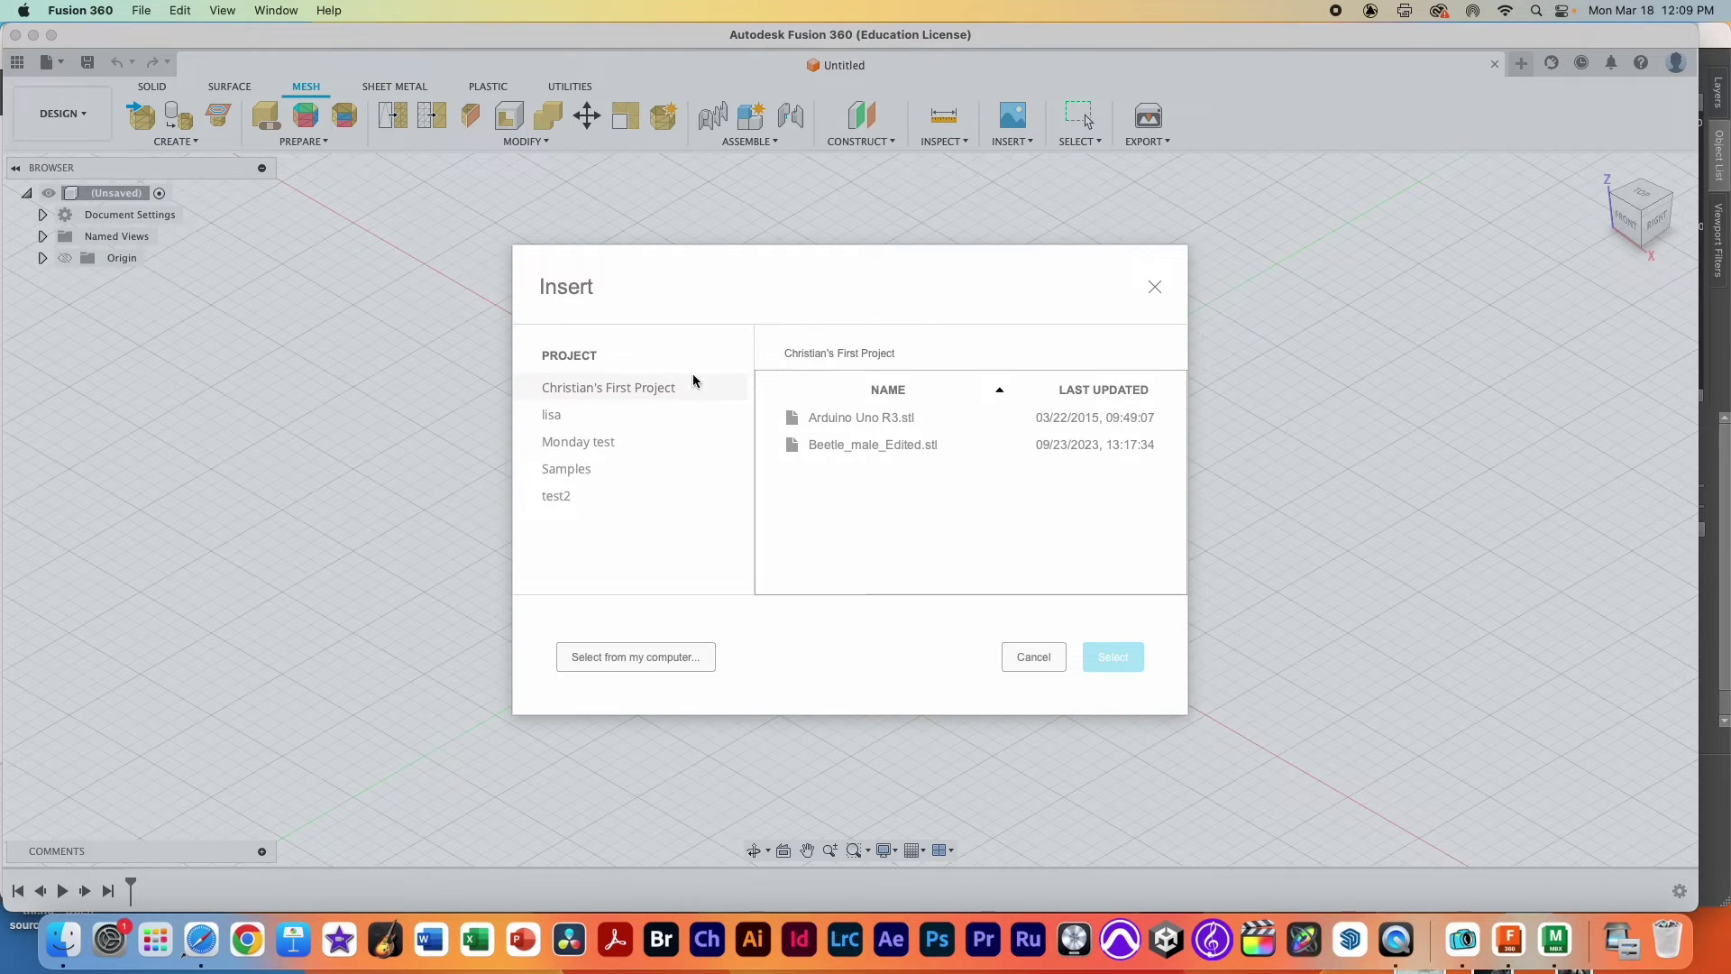
click(679, 654)
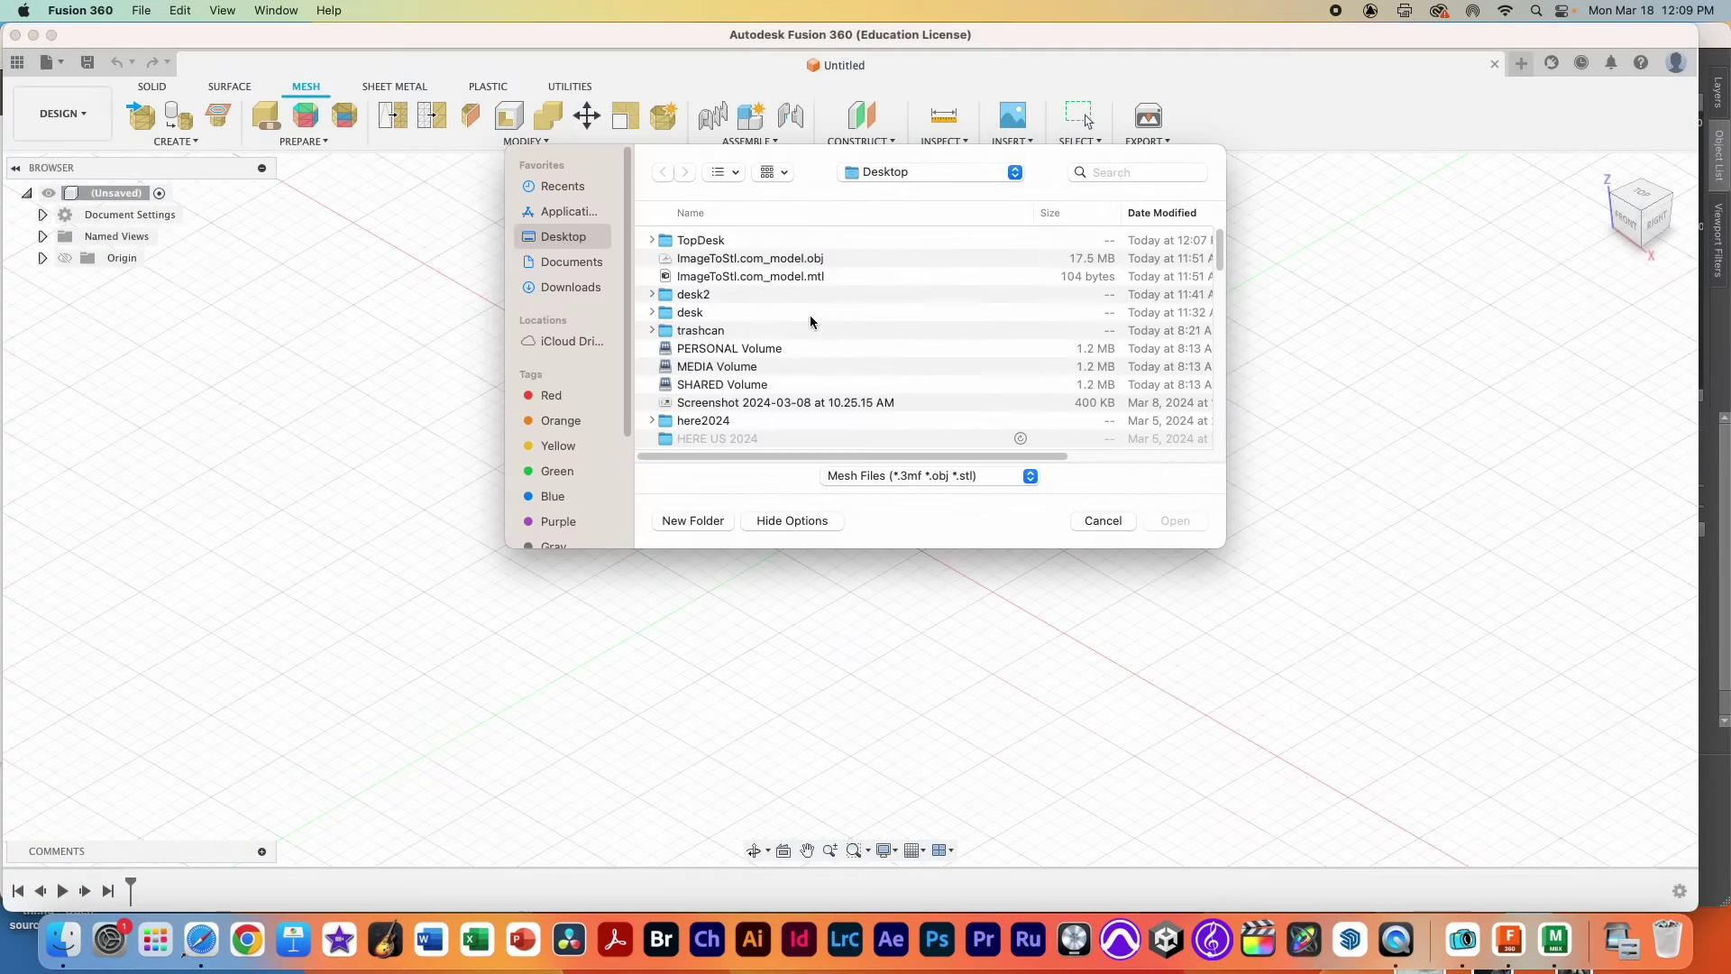
click(572, 288)
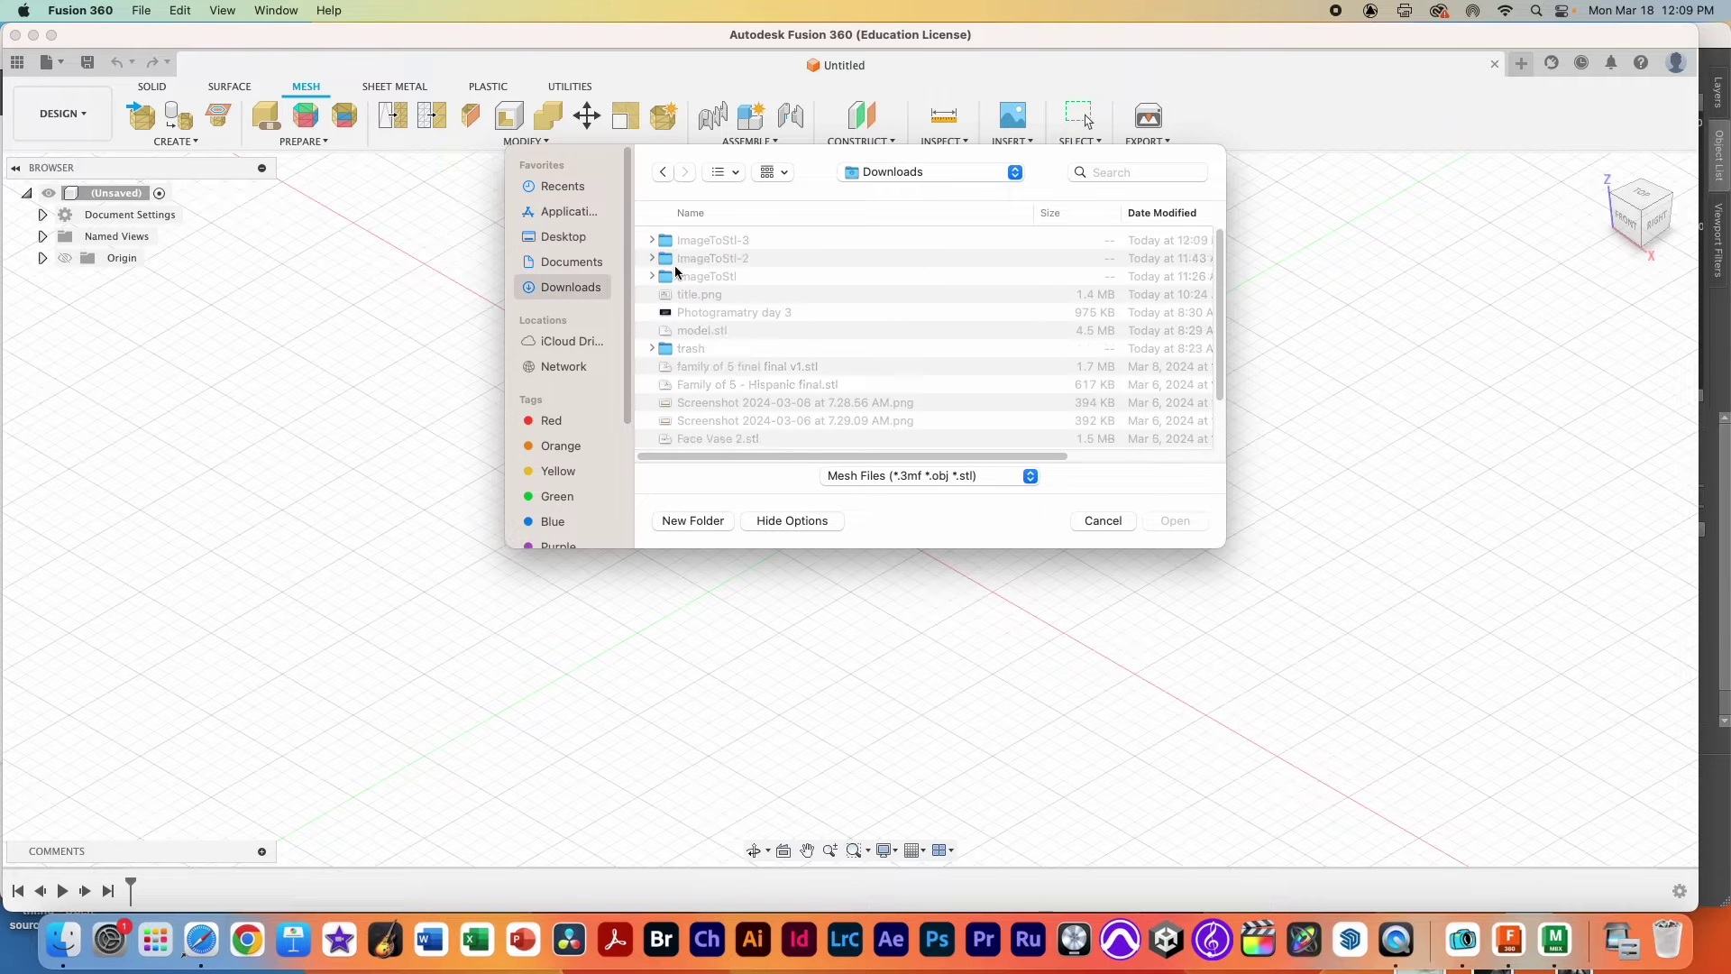
double_click(722, 245)
click(722, 258)
key(space)
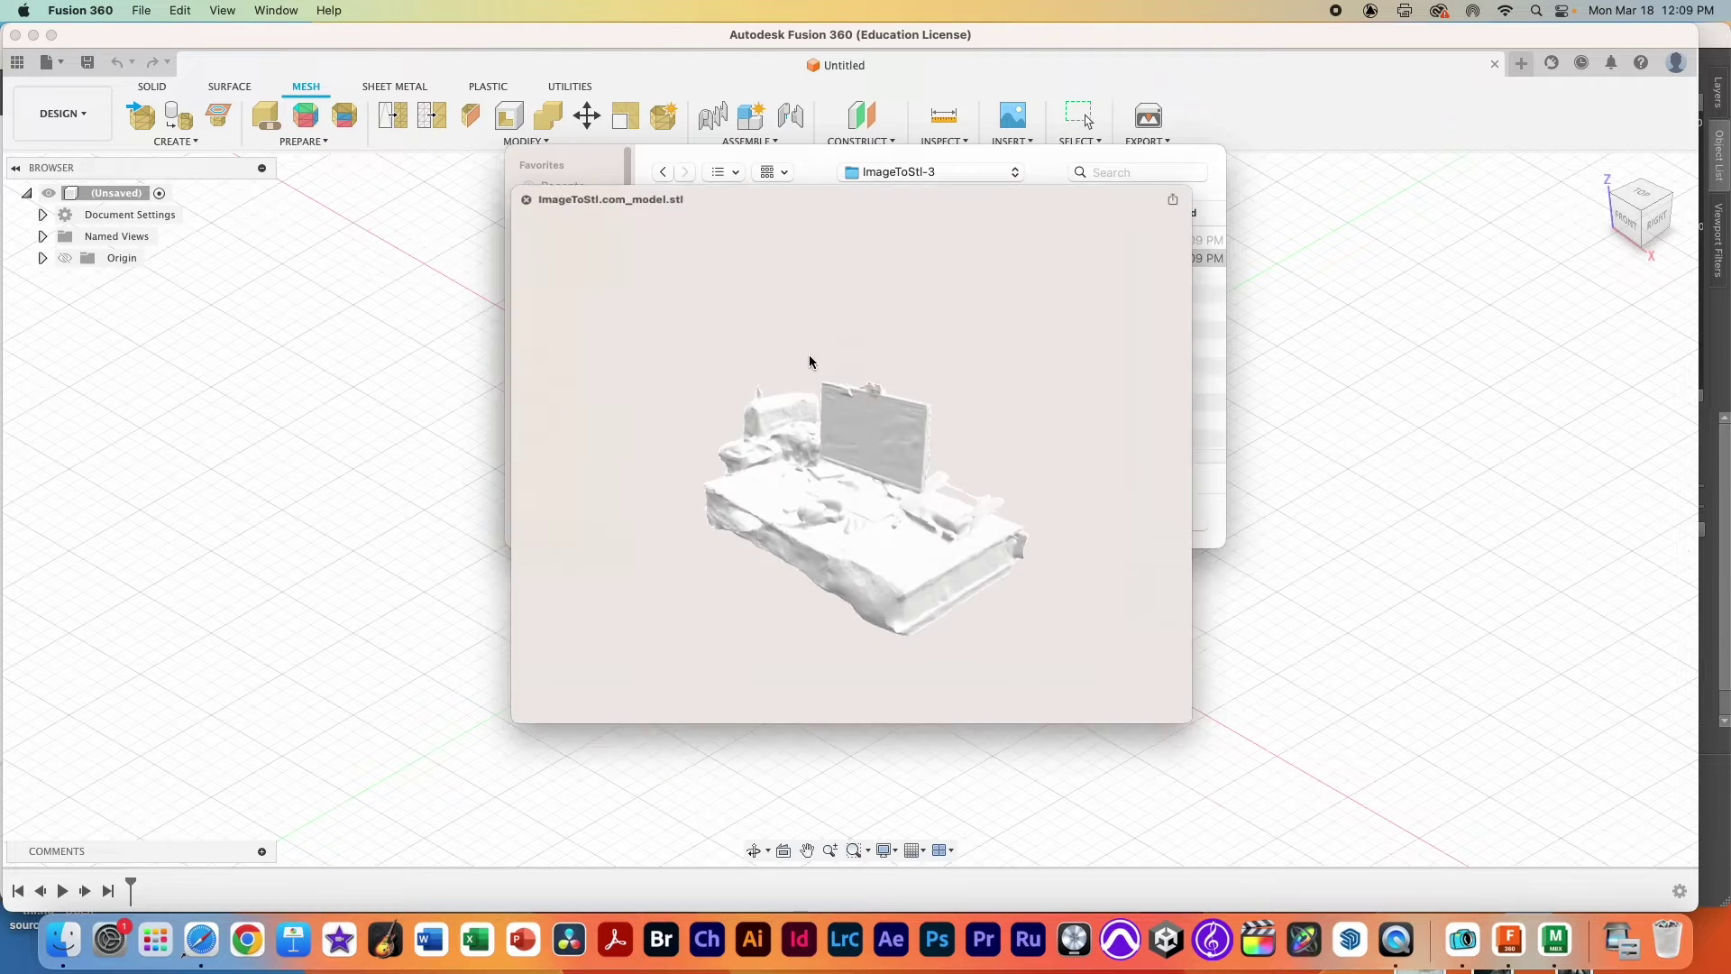
key(space)
click(1177, 521)
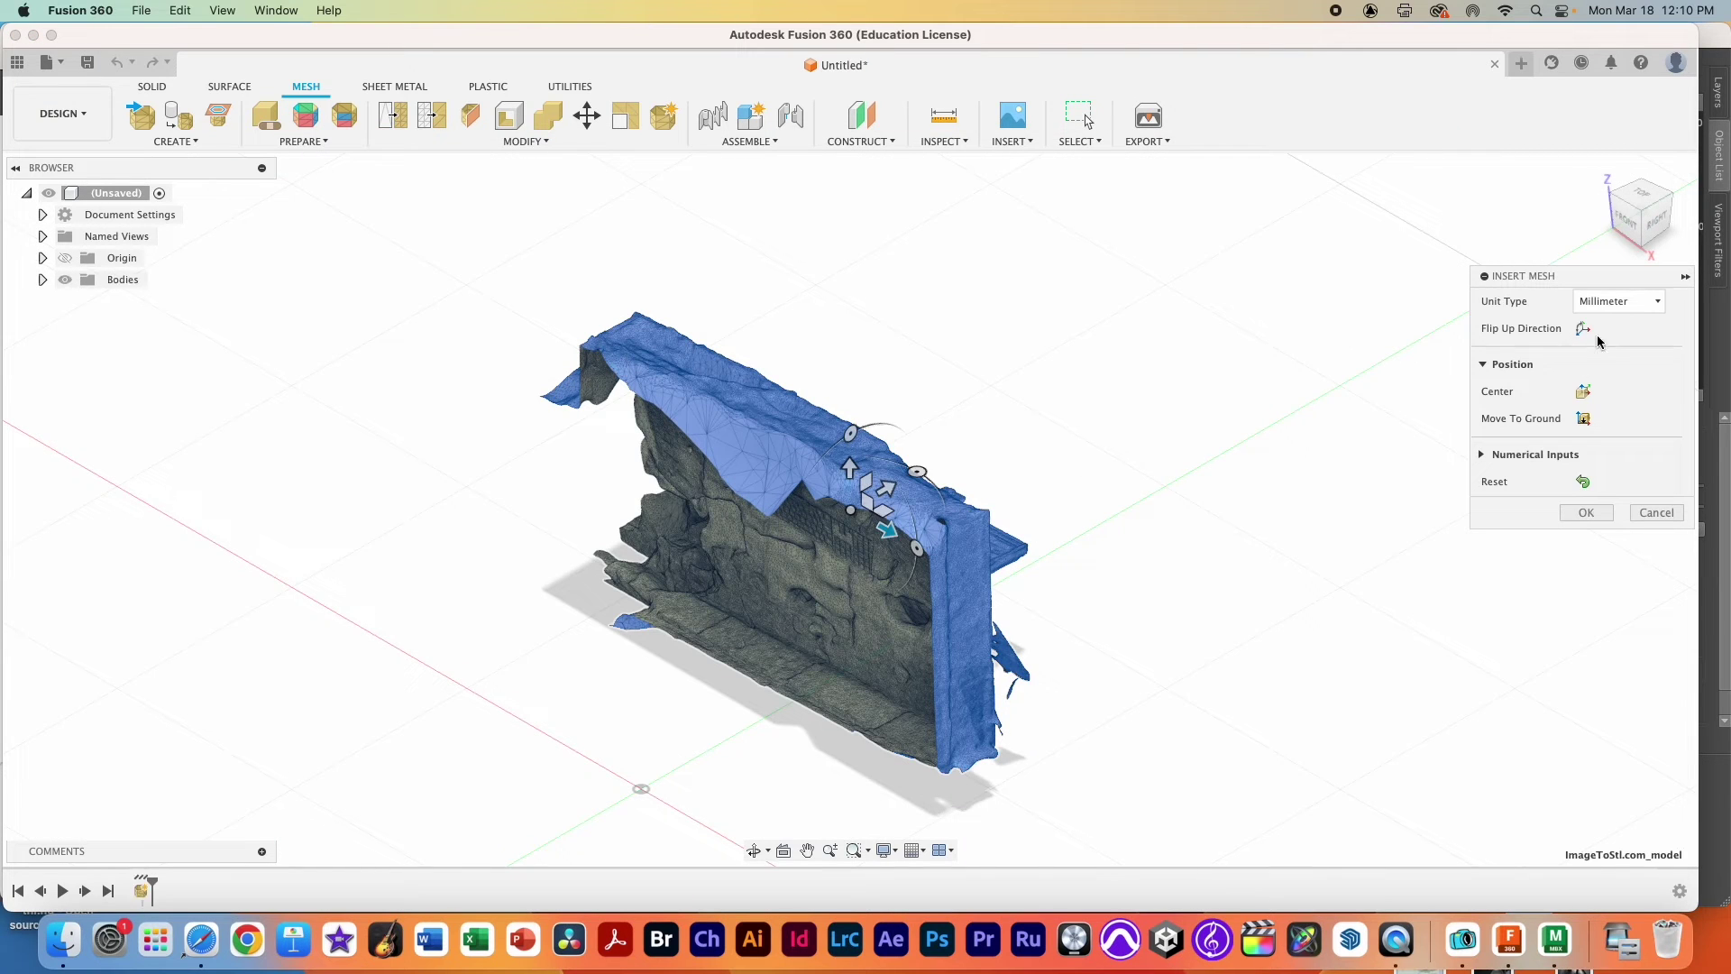
- Start a Repair on the inserted desk mesh with repair type Rebuild, turn on the preview and view it from the back
scroll(1077, 405, up, 2)
scroll(966, 464, down, 5)
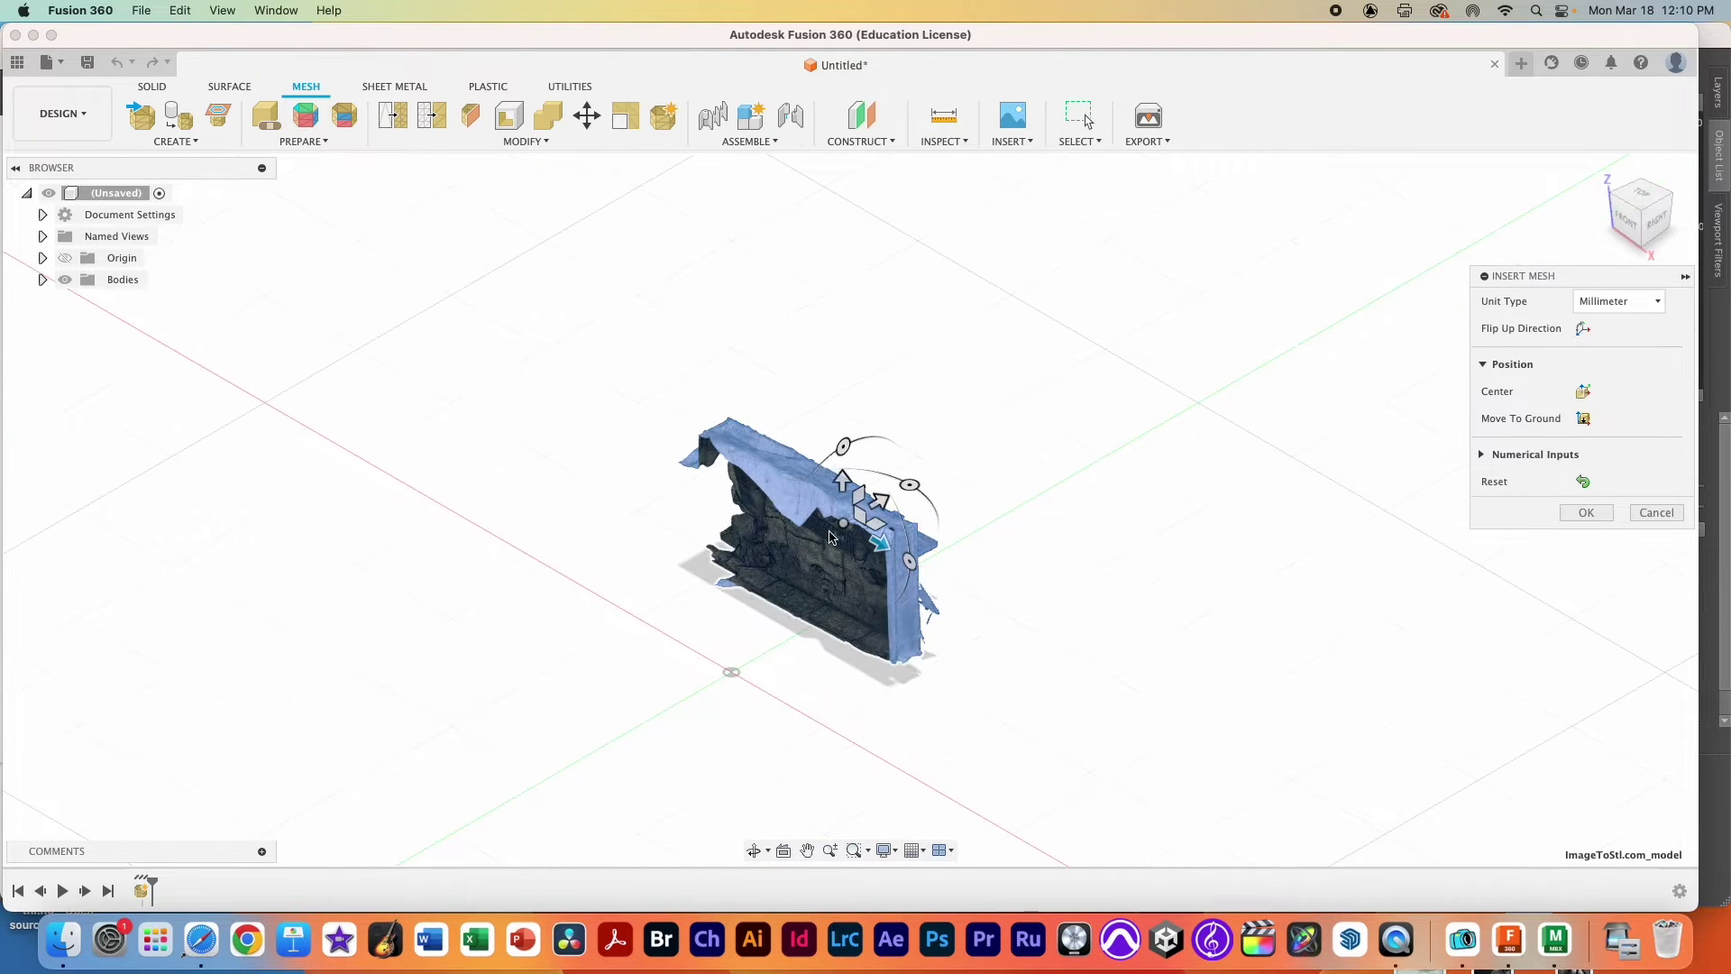
scroll(885, 492, up, 2)
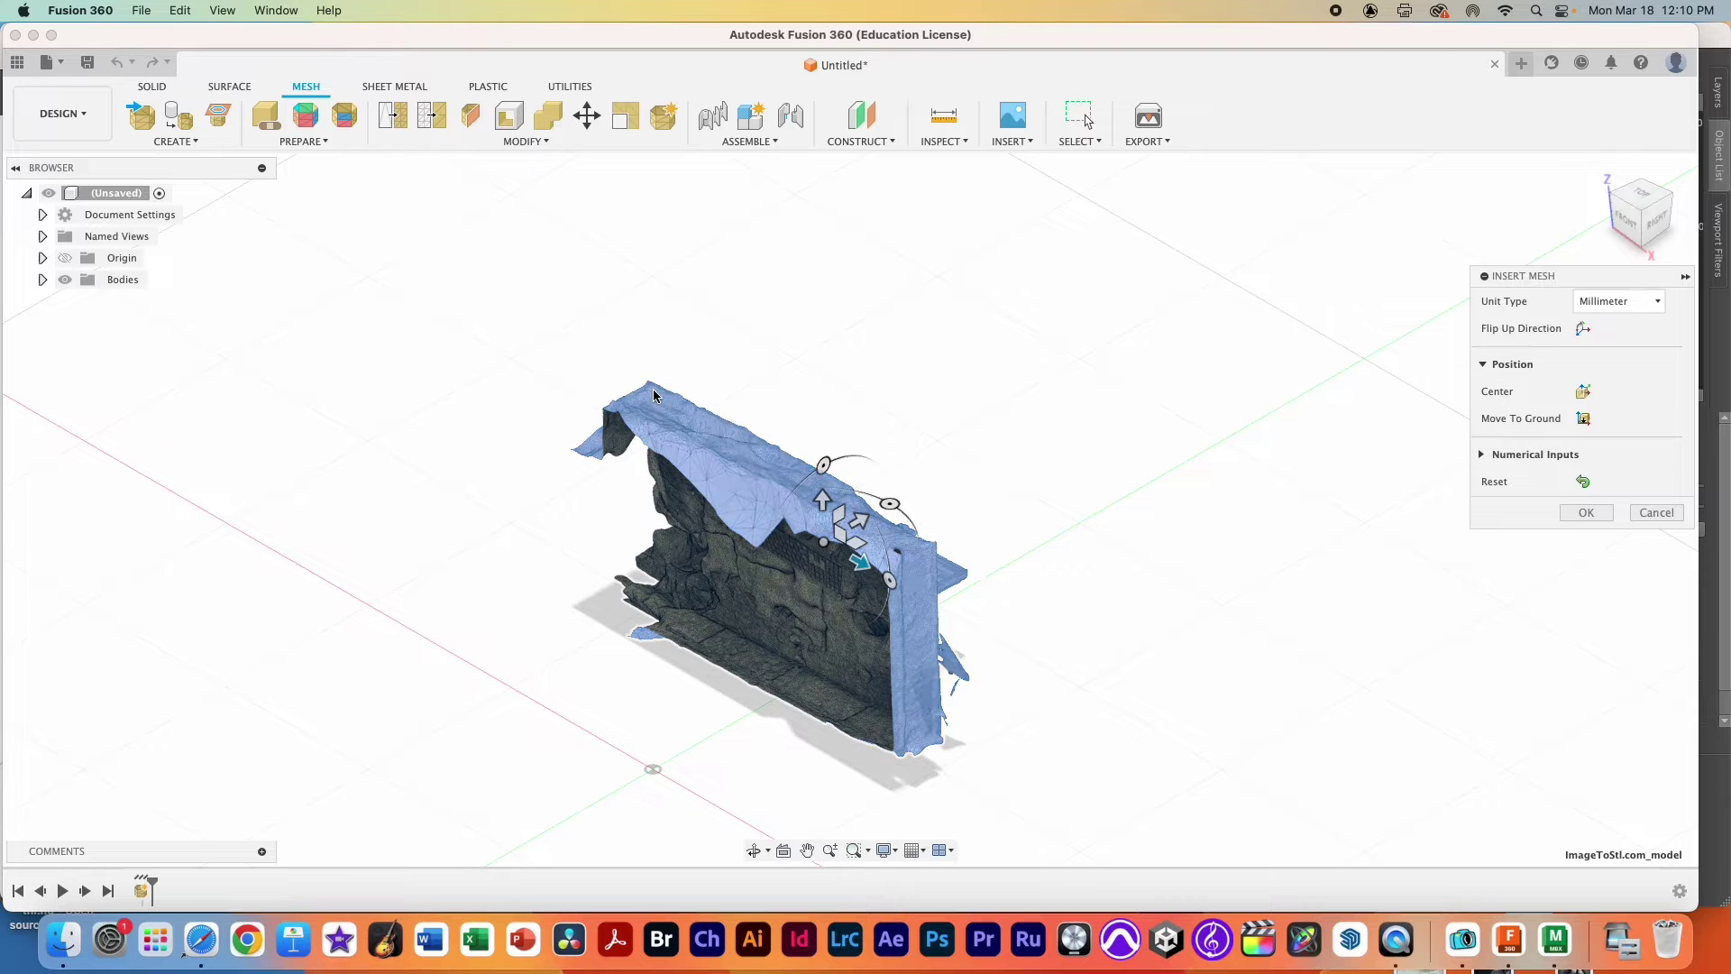
click(769, 470)
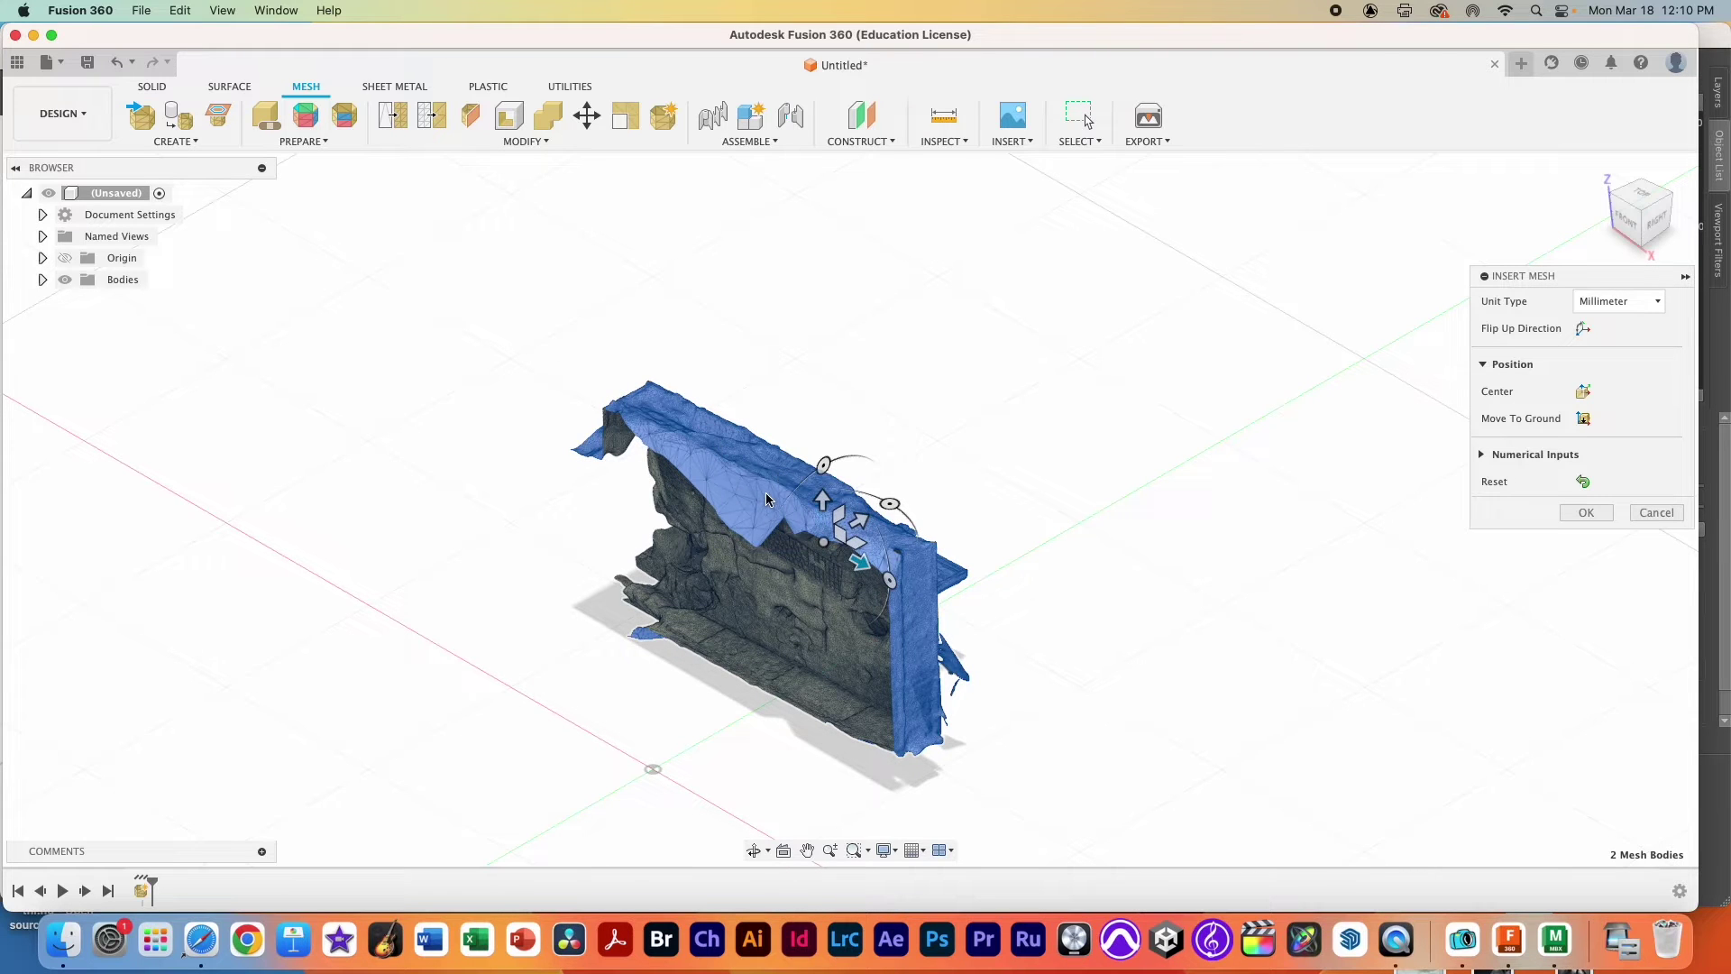
click(261, 126)
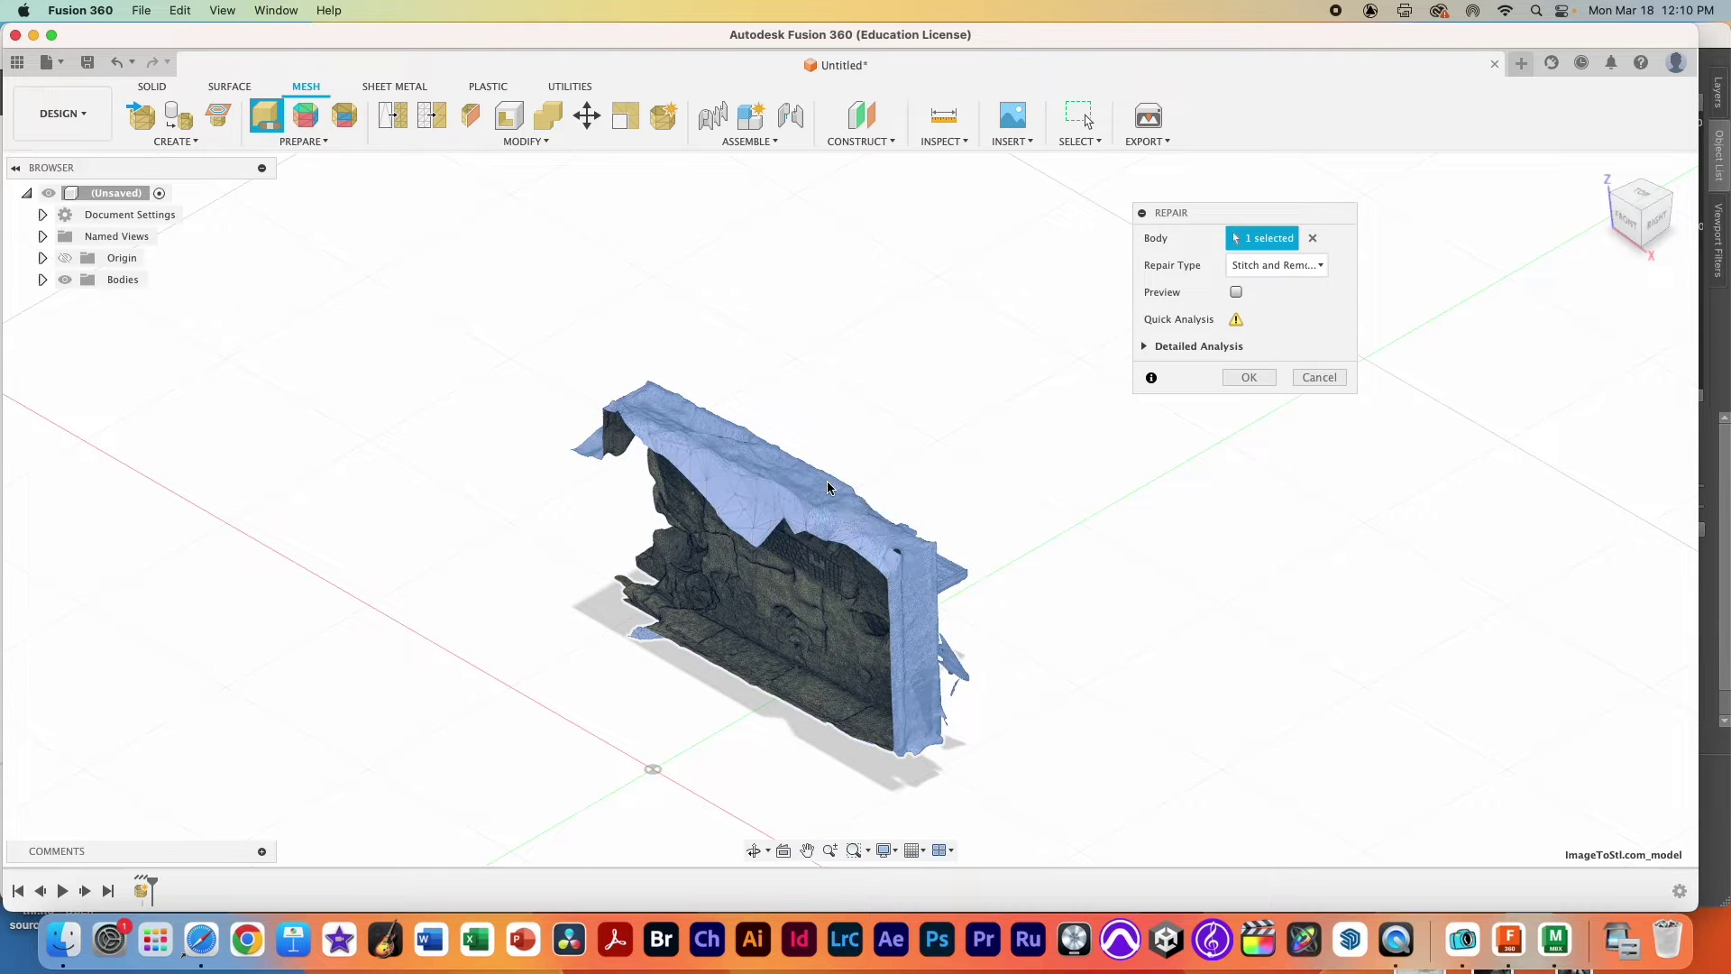
click(1296, 265)
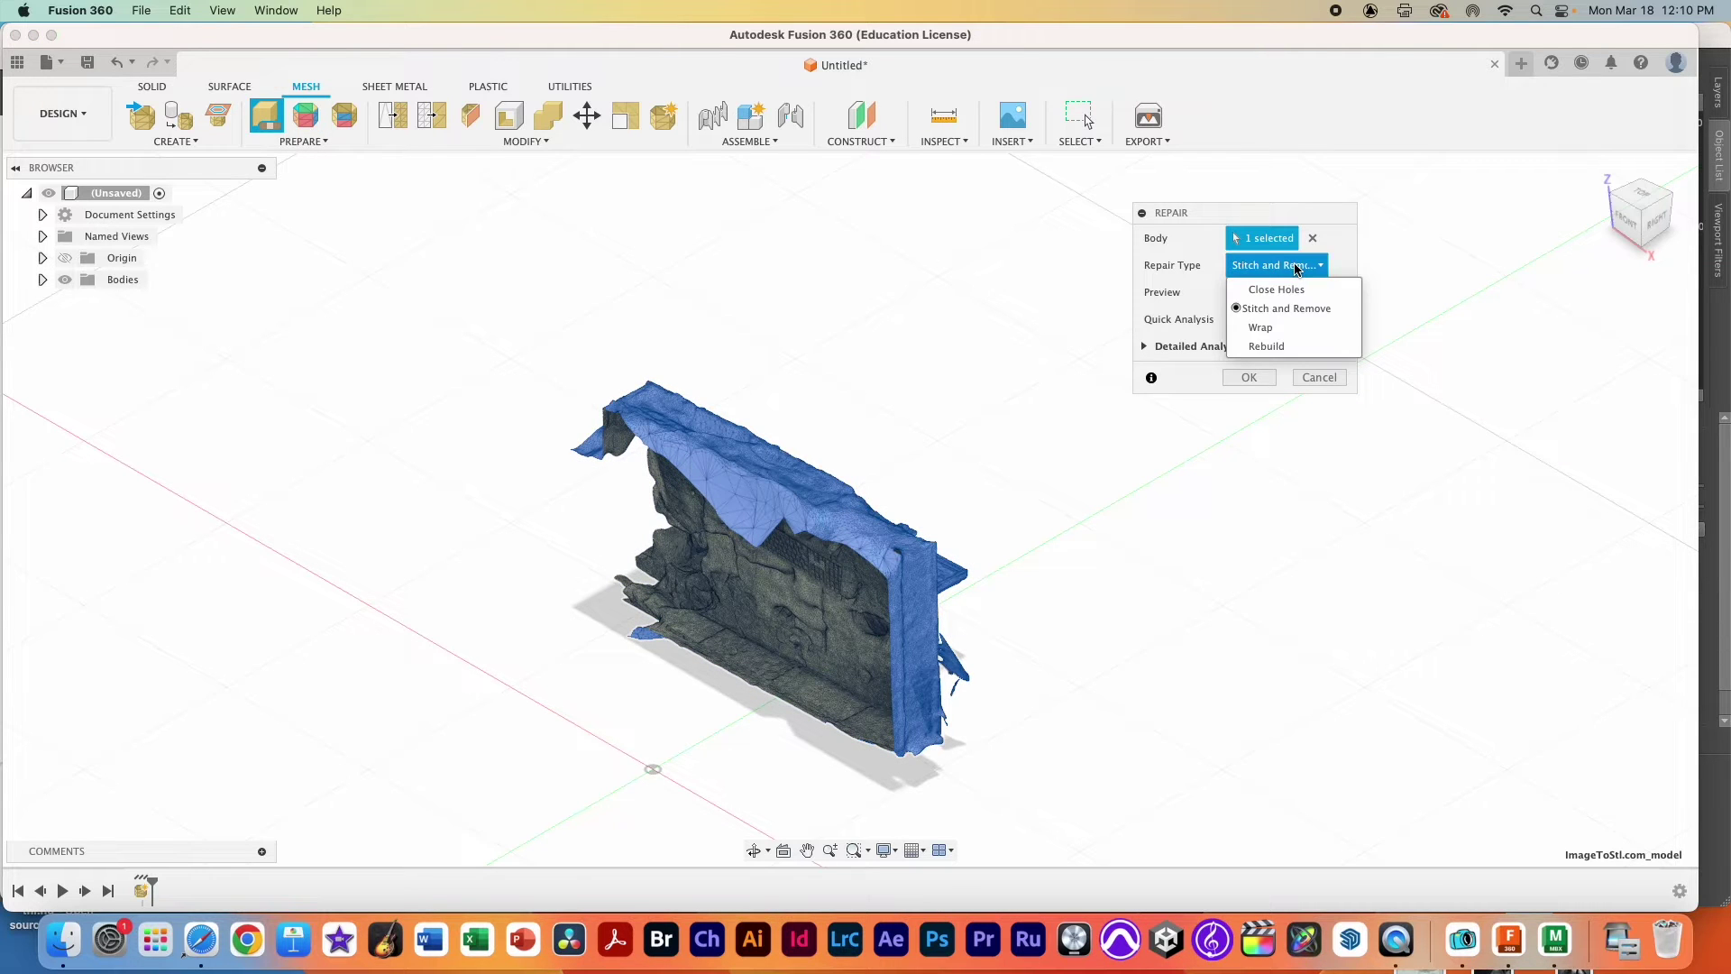
click(1308, 348)
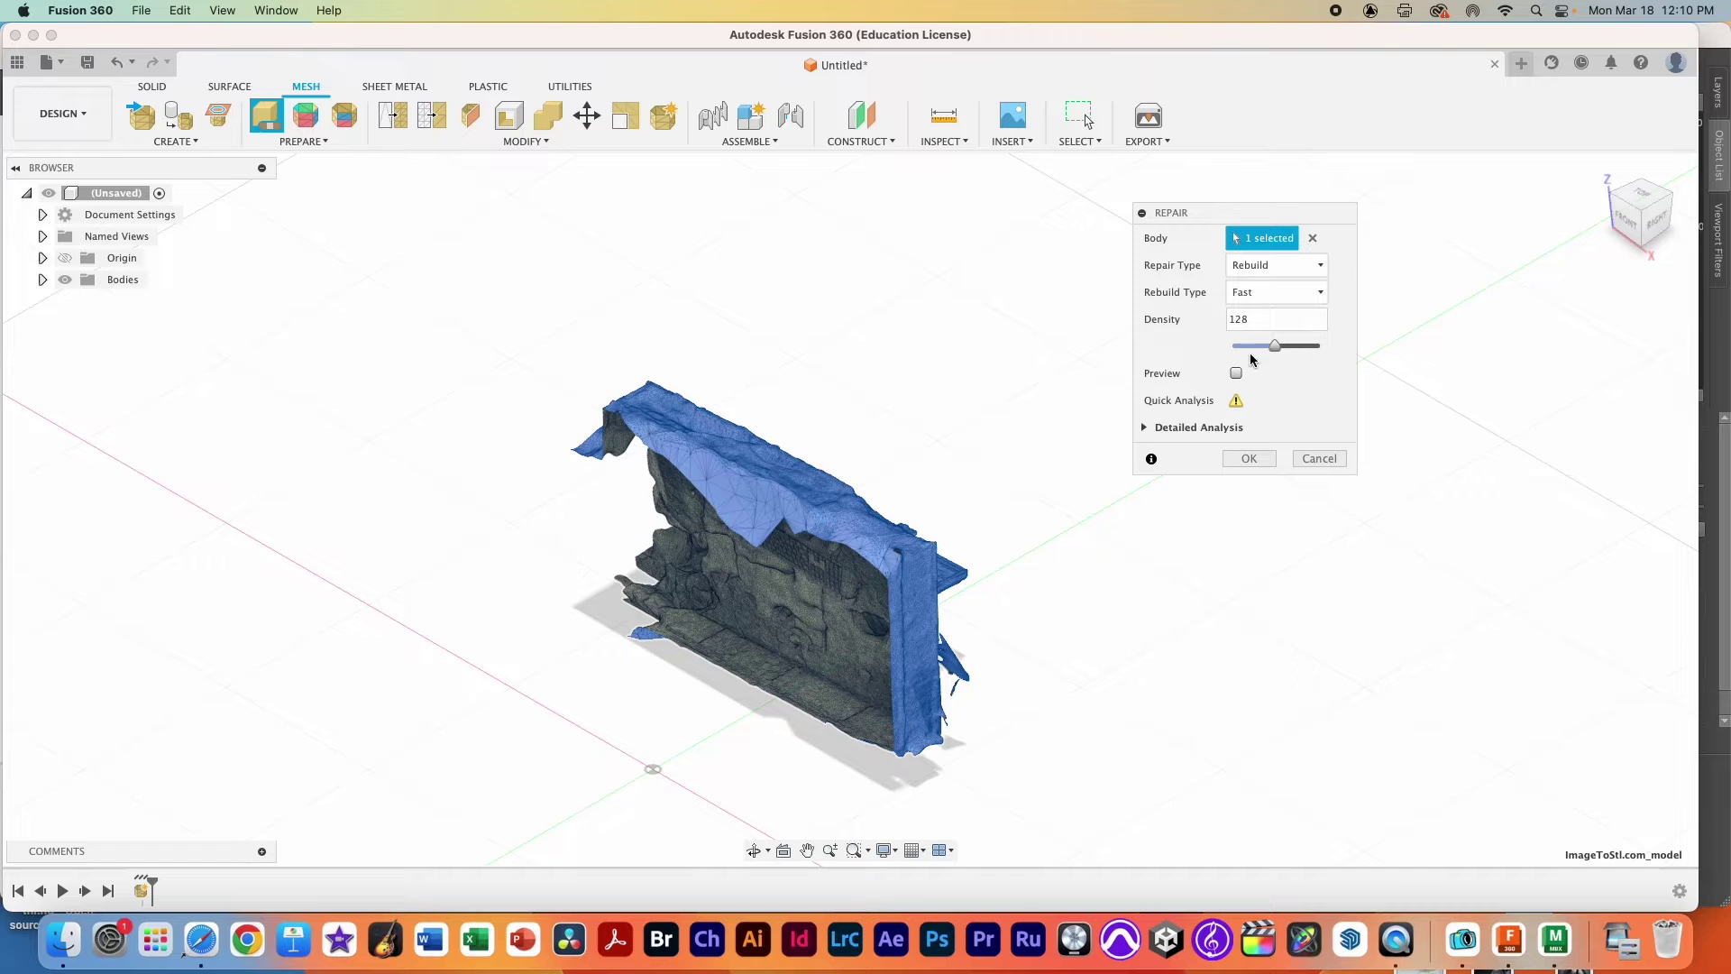
click(1236, 373)
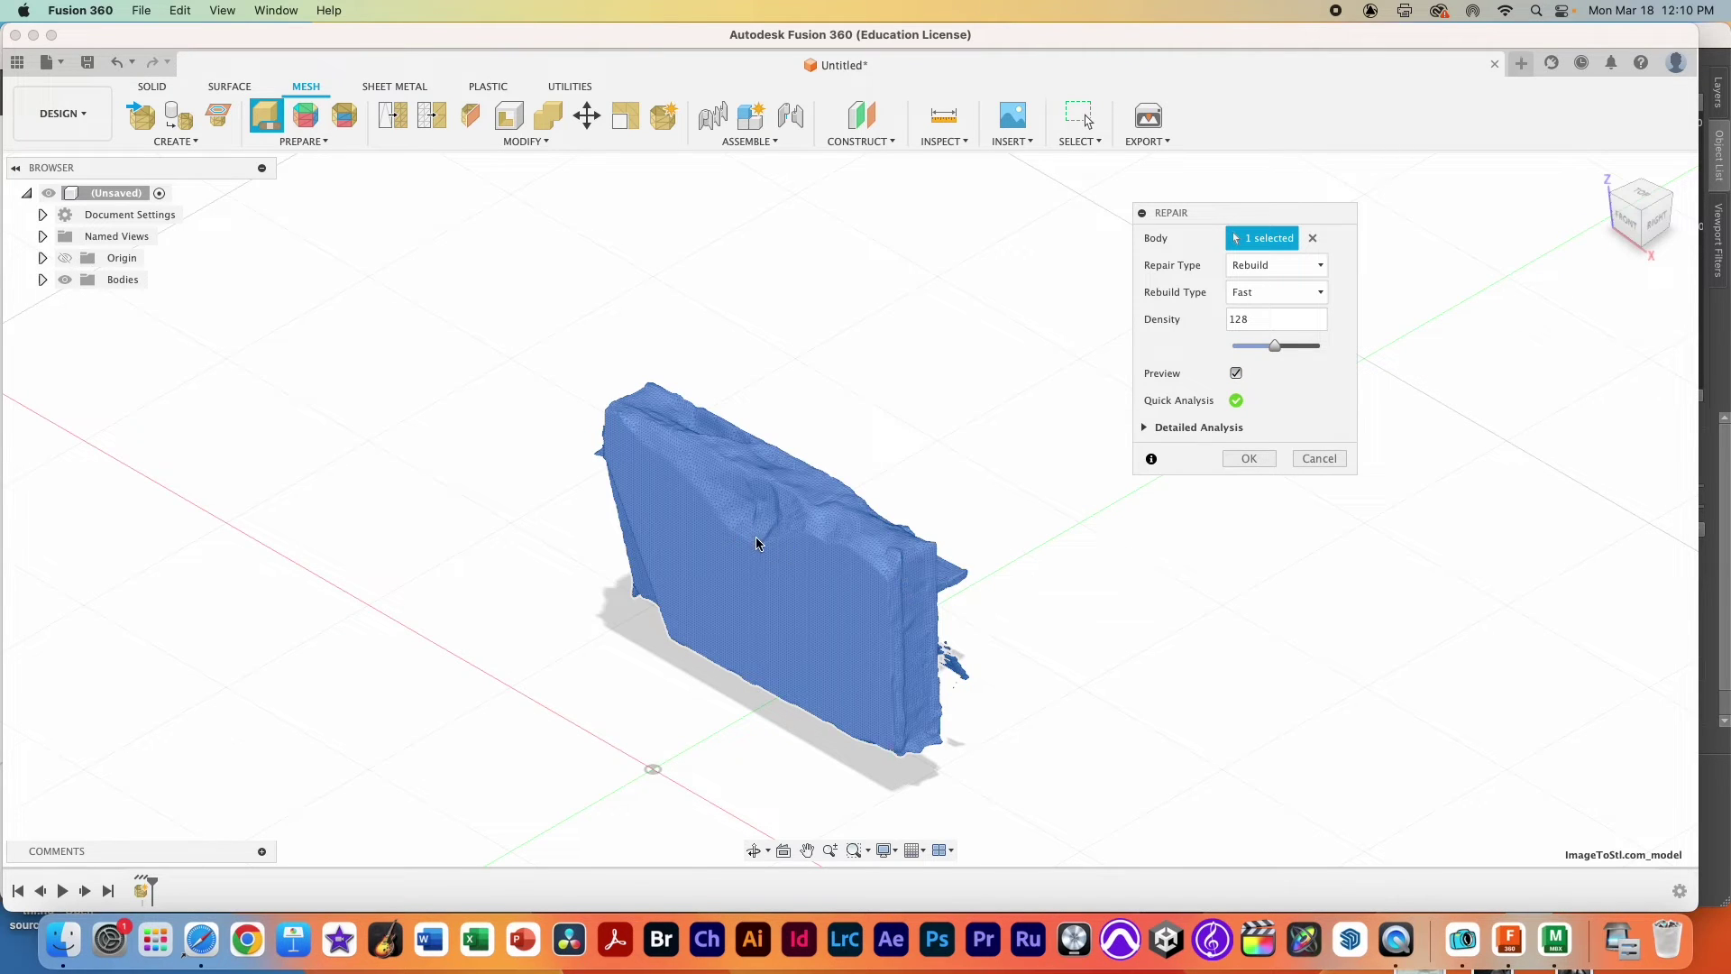
click(771, 560)
mouse_move(1625, 188)
mouse_down()
mouse_move(1634, 219)
mouse_move(1515, 185)
mouse_move(1624, 253)
mouse_move(1623, 219)
mouse_up()
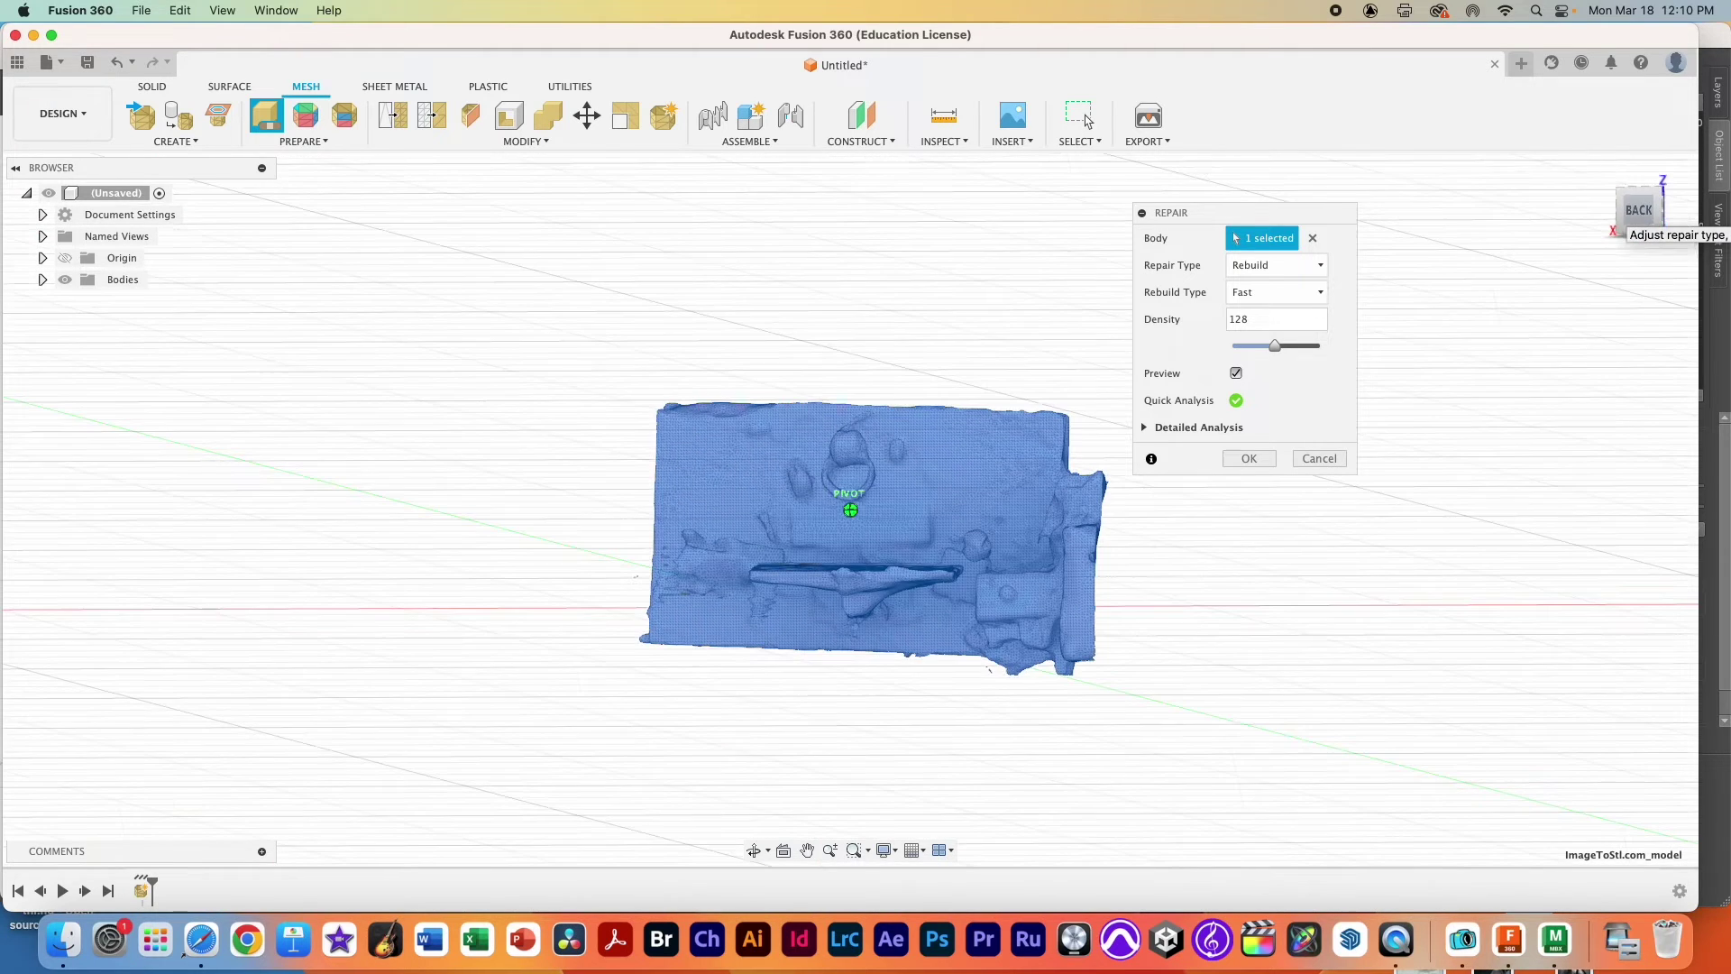
- Set the rebuild type to Preserve Sharp Edges with density 256 and examine the previewed desk mesh up close and from below
click(1278, 298)
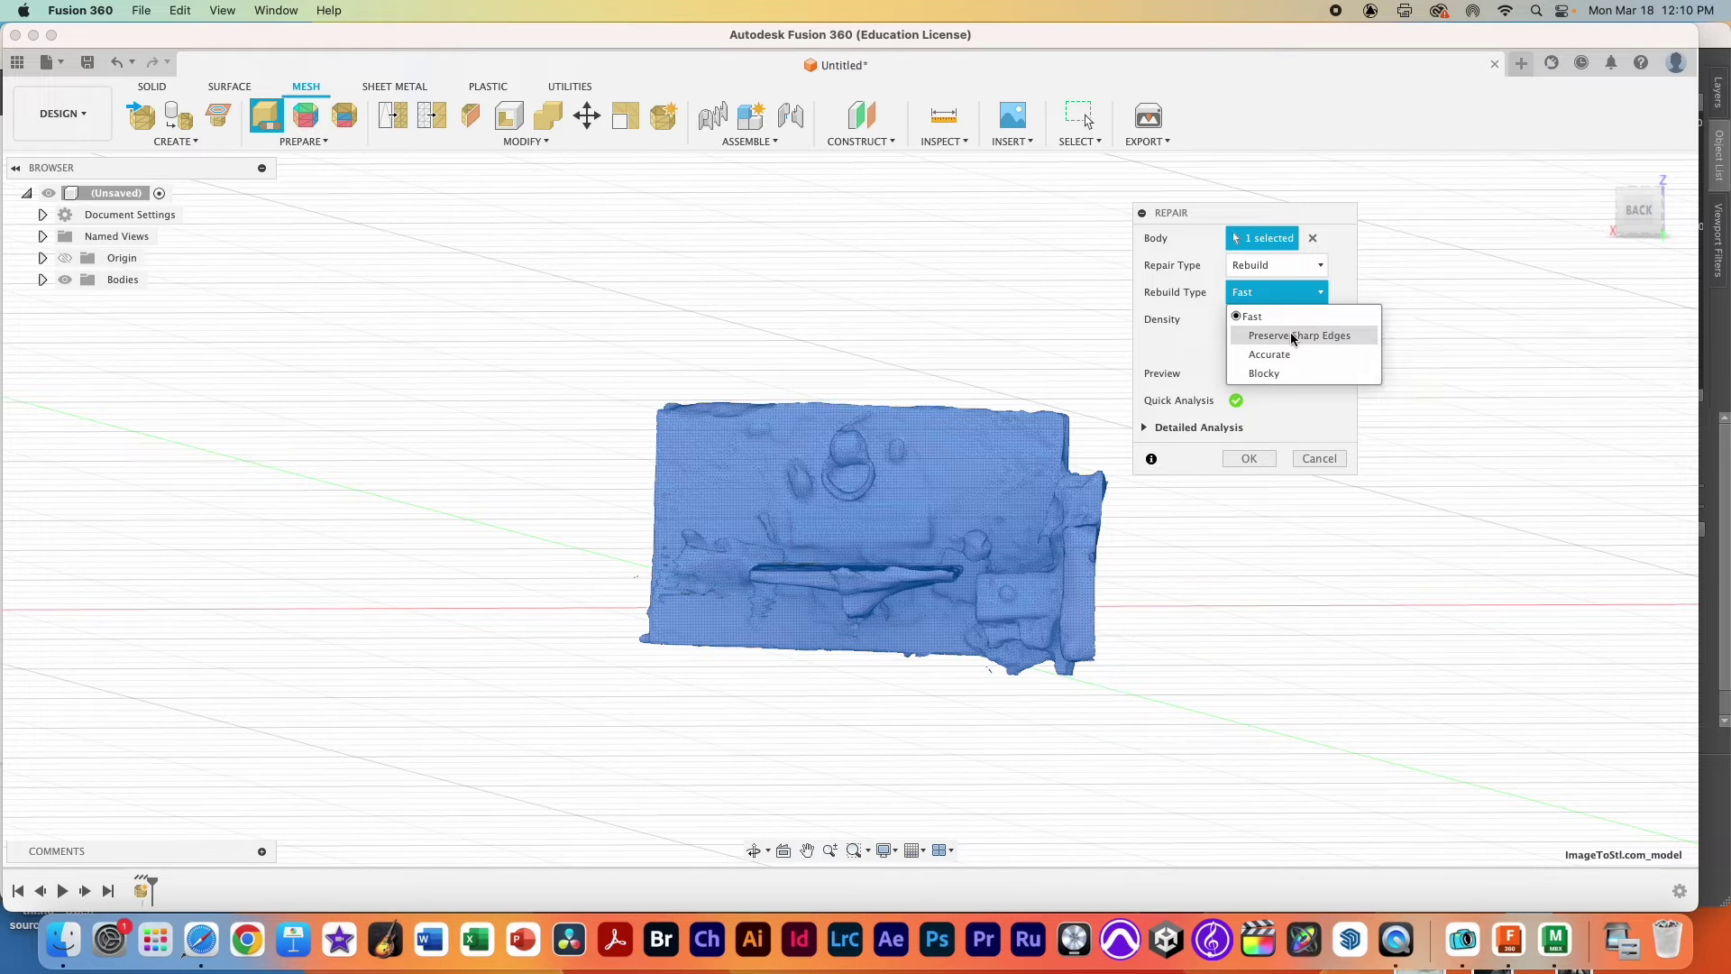
click(885, 517)
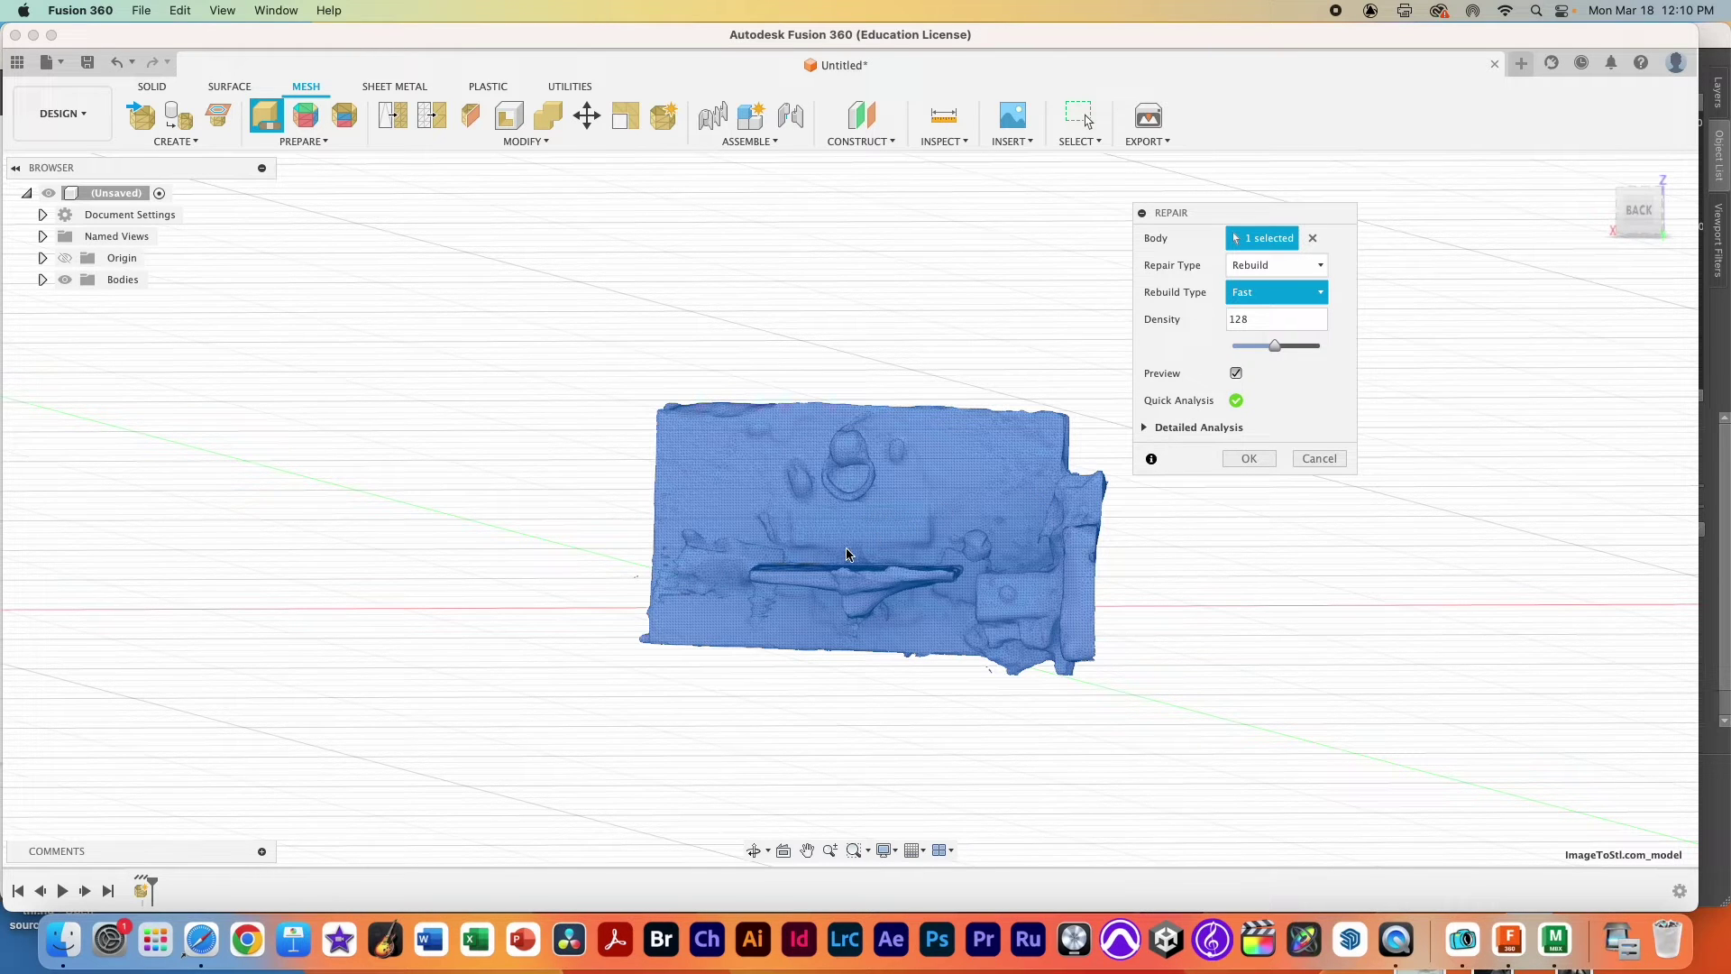
click(1289, 293)
click(1270, 341)
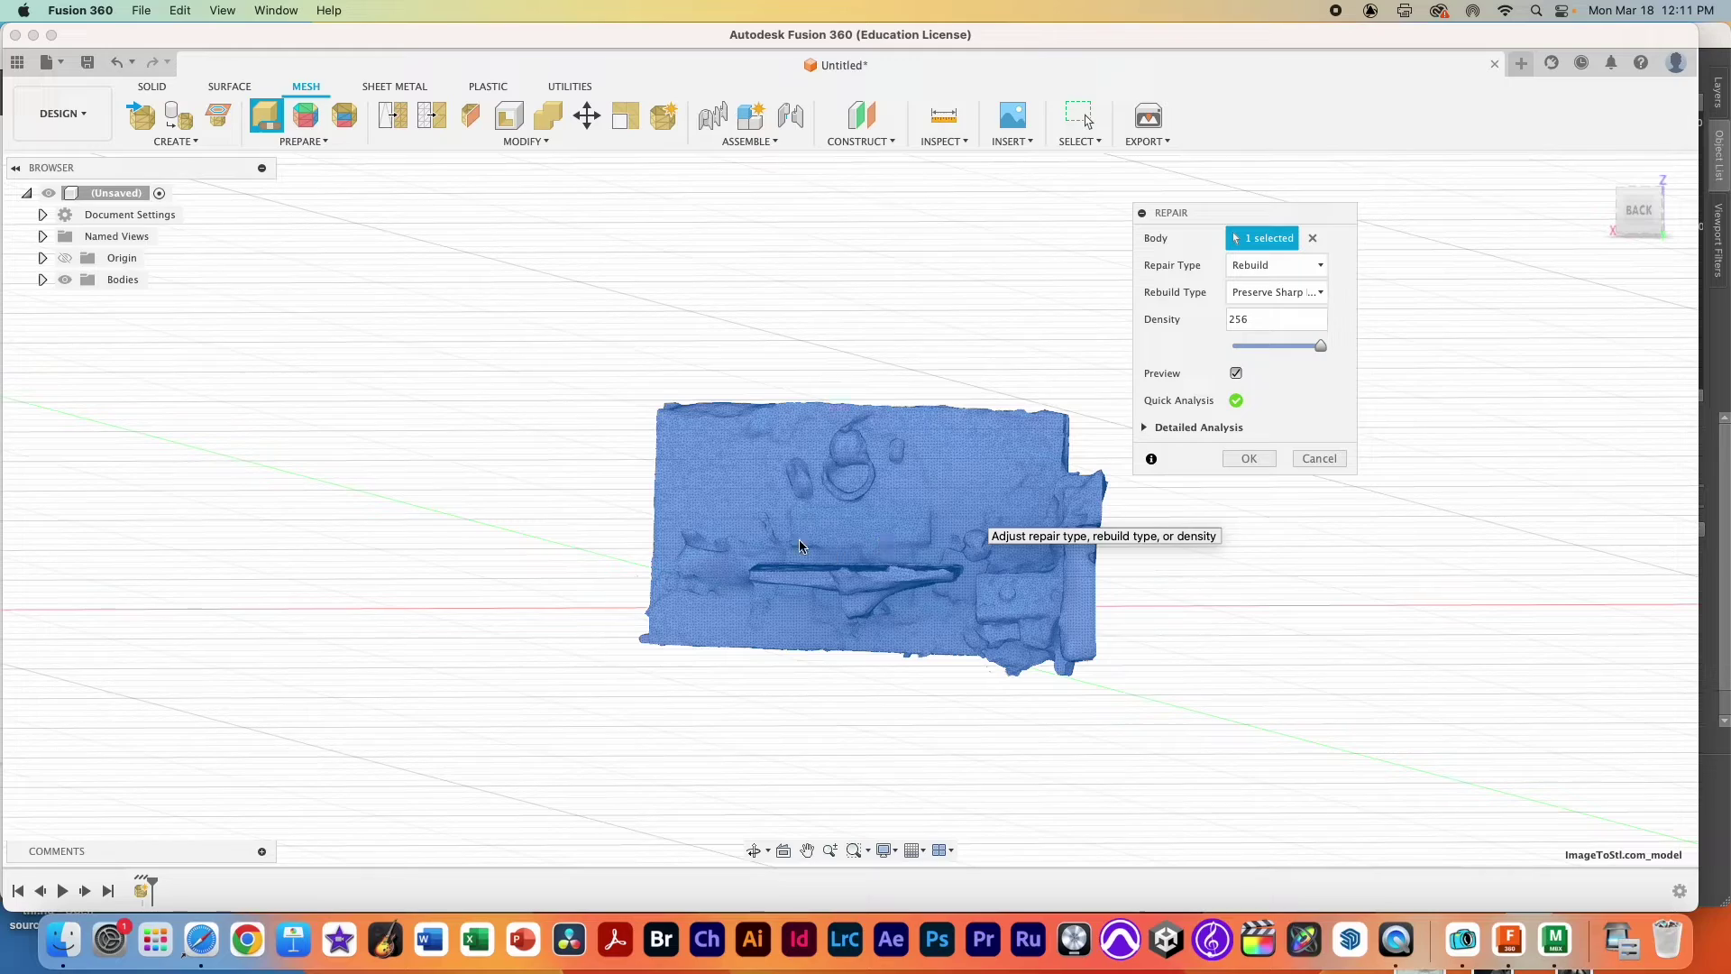
scroll(838, 534, down, 3)
scroll(839, 532, up, 6)
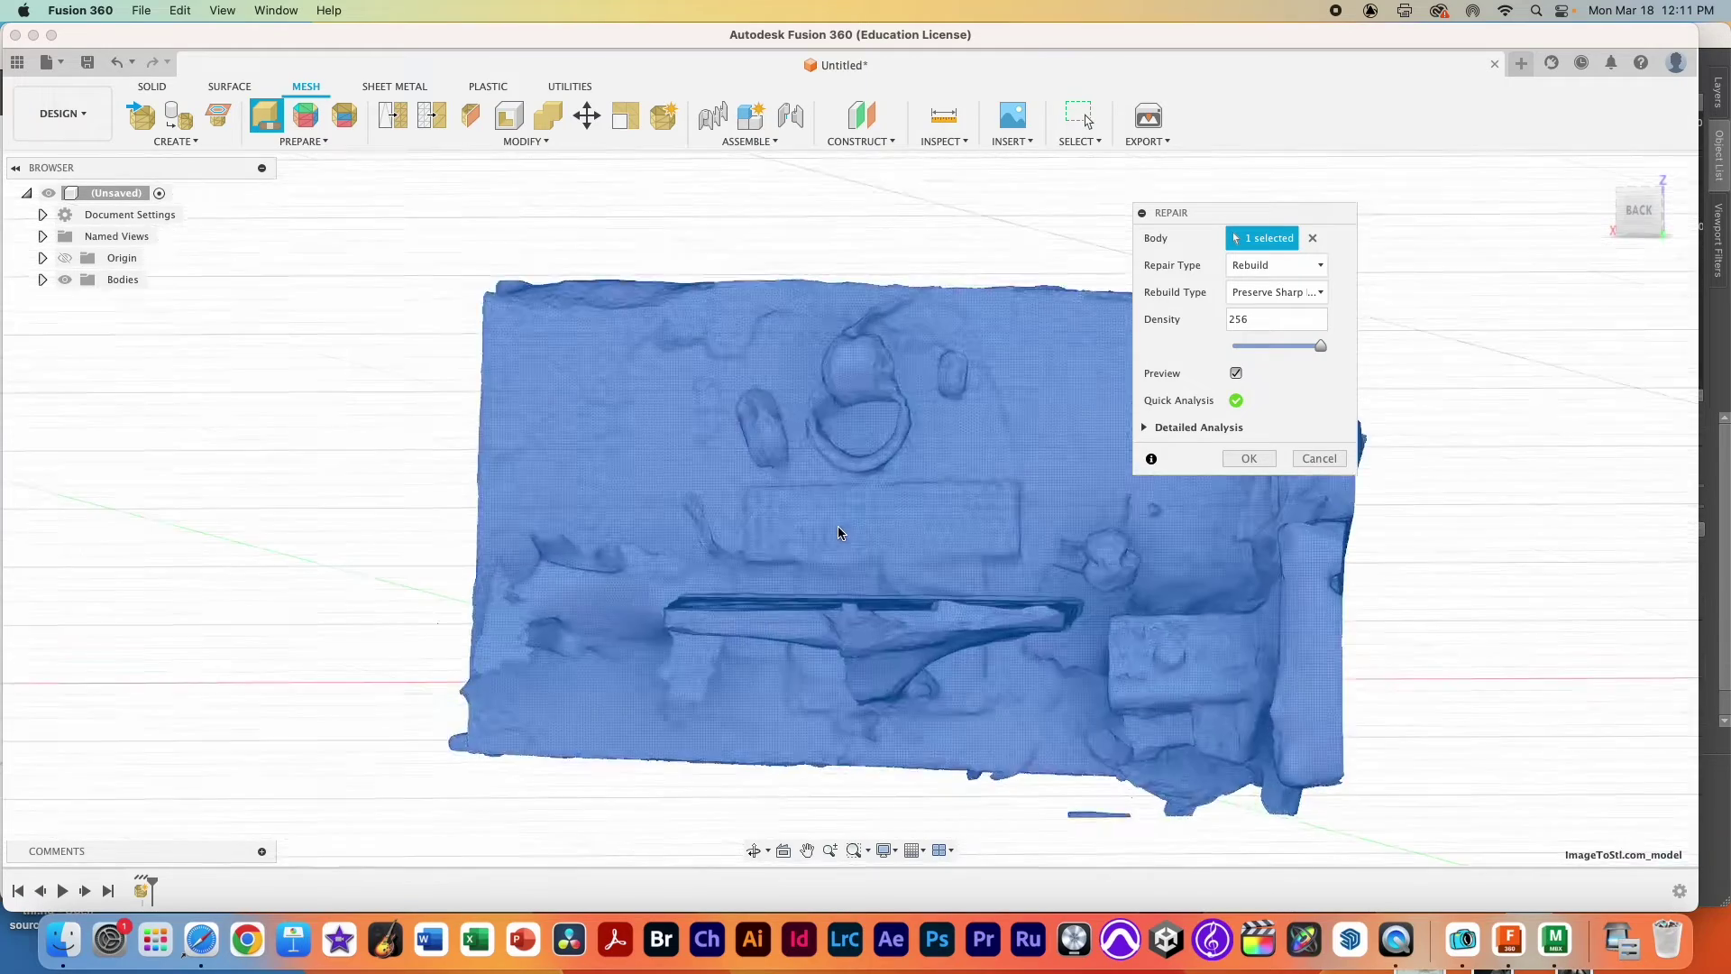
scroll(839, 534, up, 4)
scroll(858, 550, down, 2)
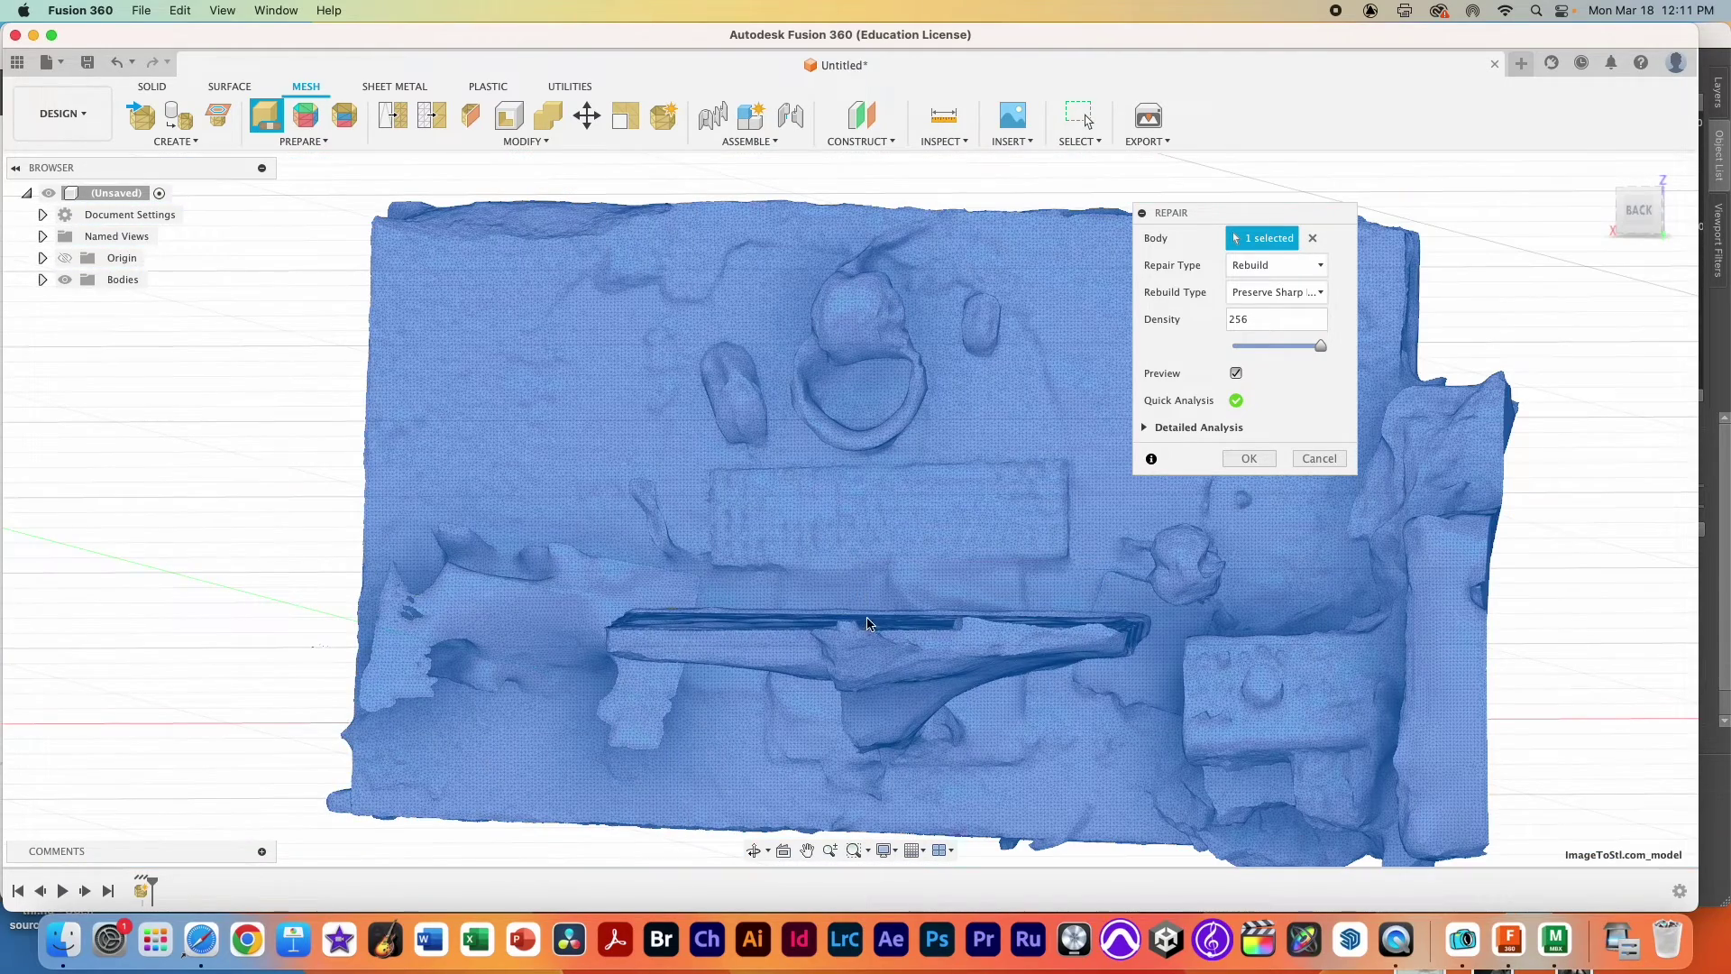
mouse_move(1639, 211)
mouse_down()
mouse_move(1669, 166)
mouse_move(1636, 175)
mouse_move(1581, 120)
mouse_move(1493, 86)
mouse_up()
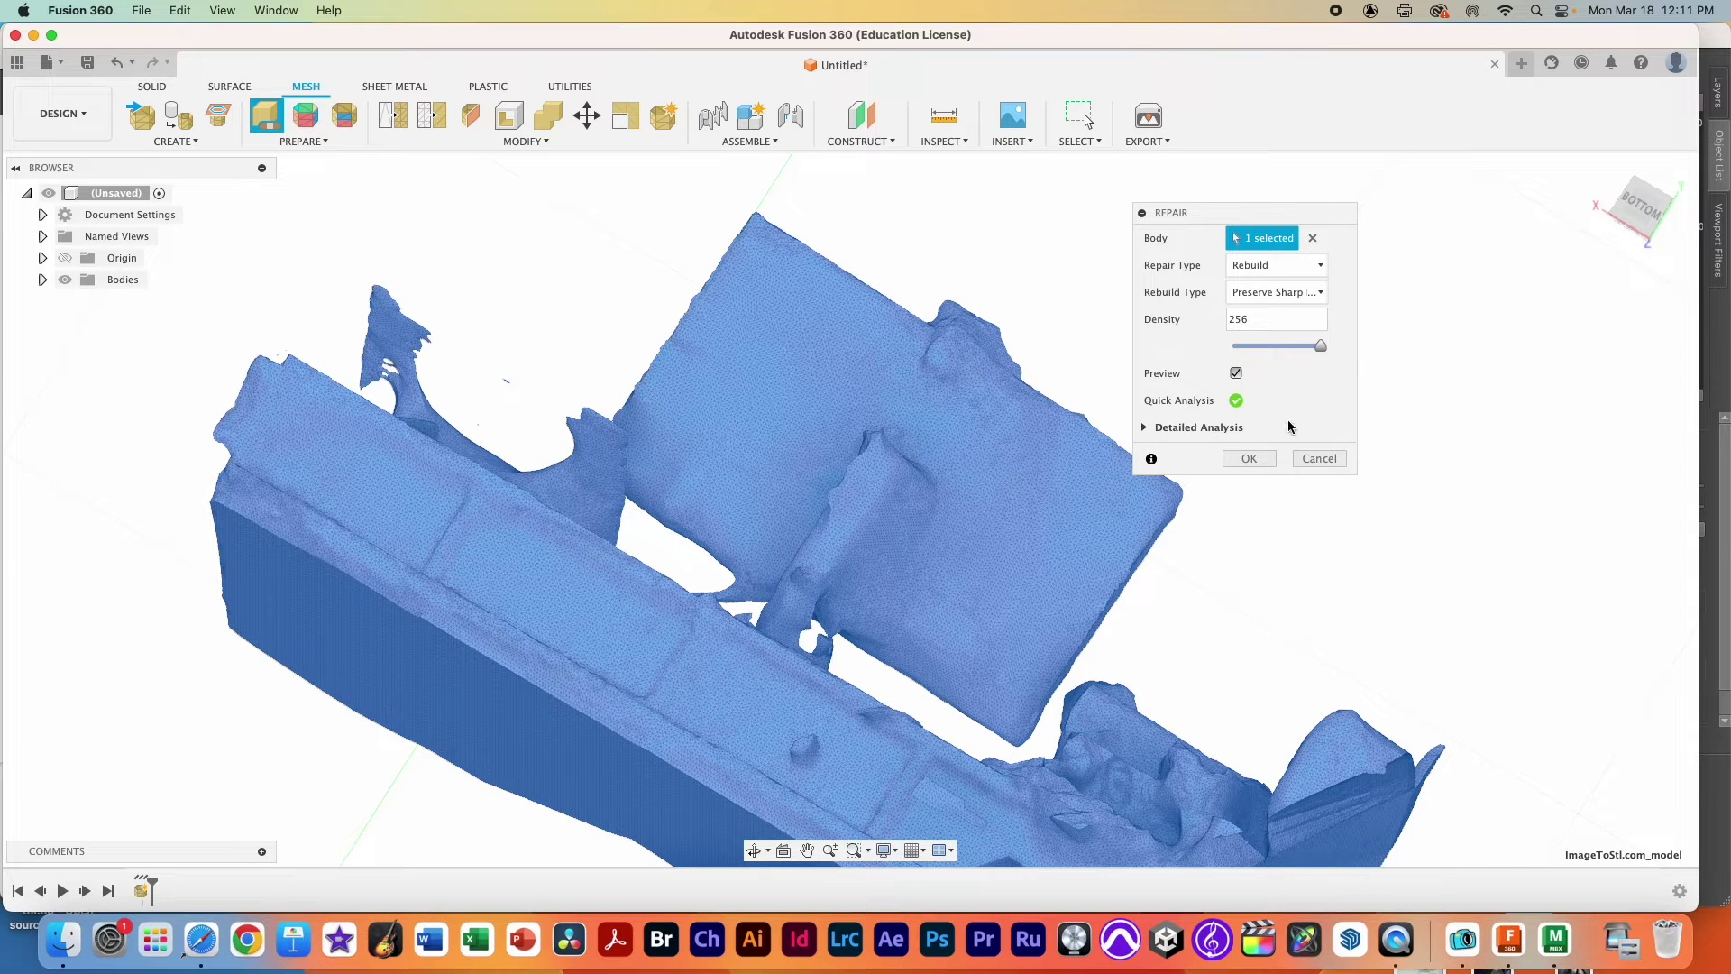
- Apply the rebuild repair and set up the desk mesh's 3D print export as OBJ in centimeters, without sending it to a print utility
mouse_move(1623, 205)
mouse_down()
mouse_move(1592, 219)
mouse_move(1282, 169)
mouse_move(1196, 8)
mouse_move(1193, 33)
mouse_up()
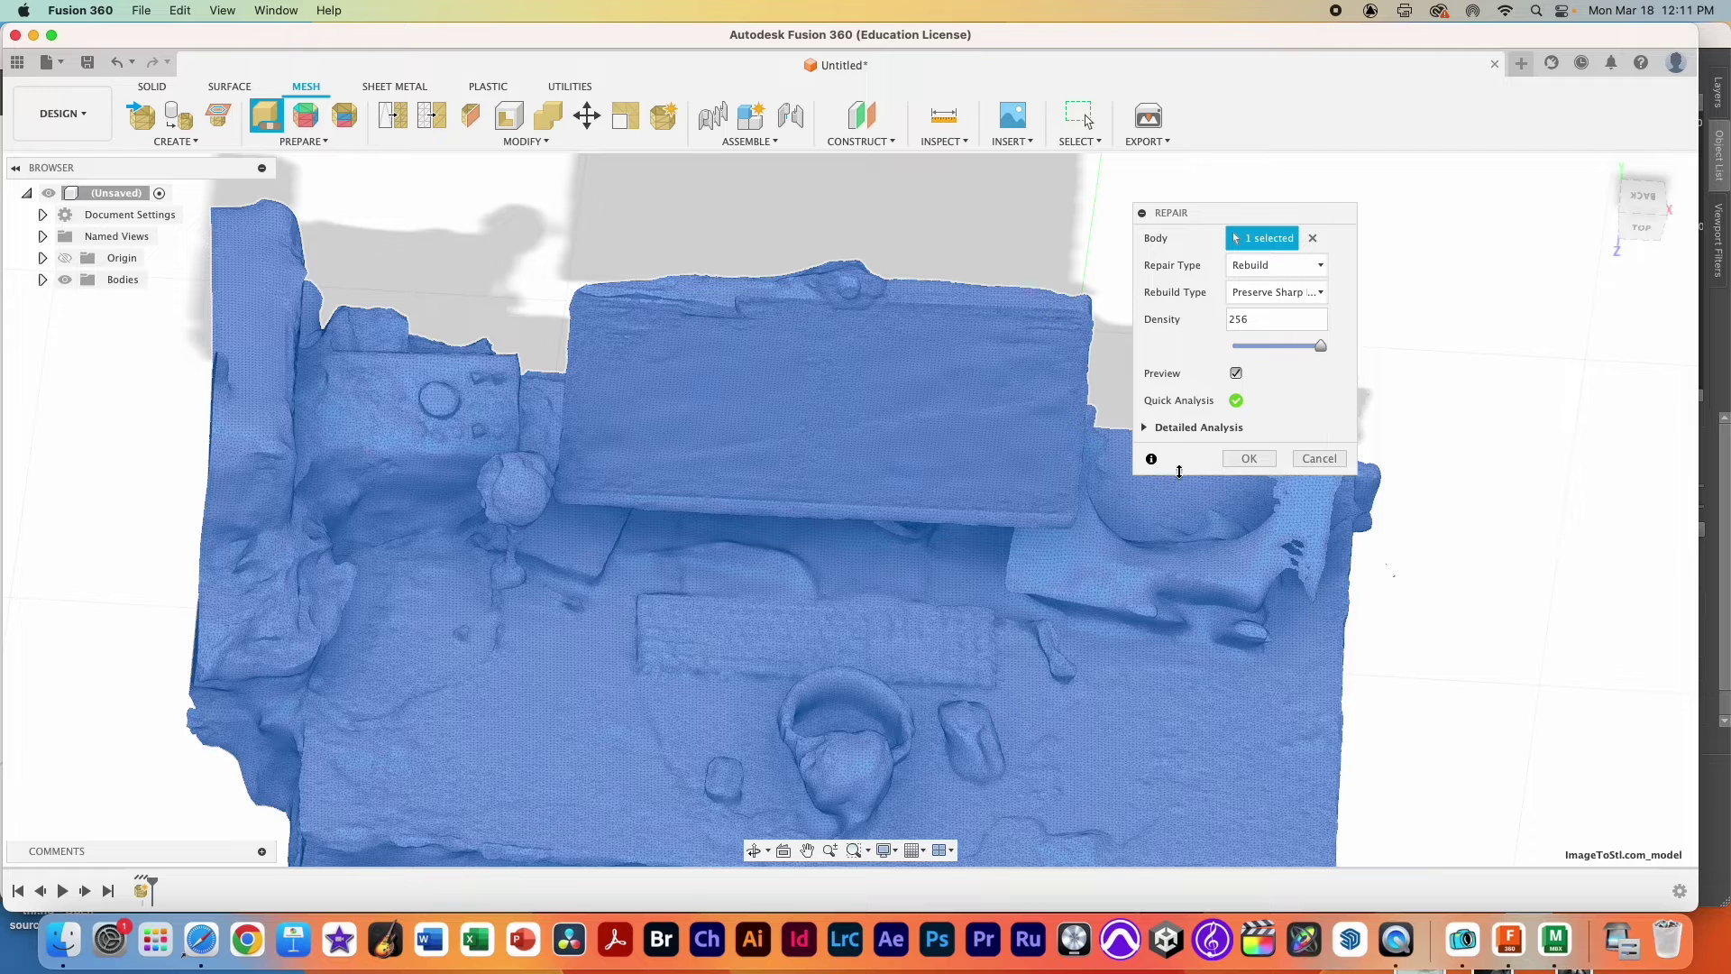
click(1271, 462)
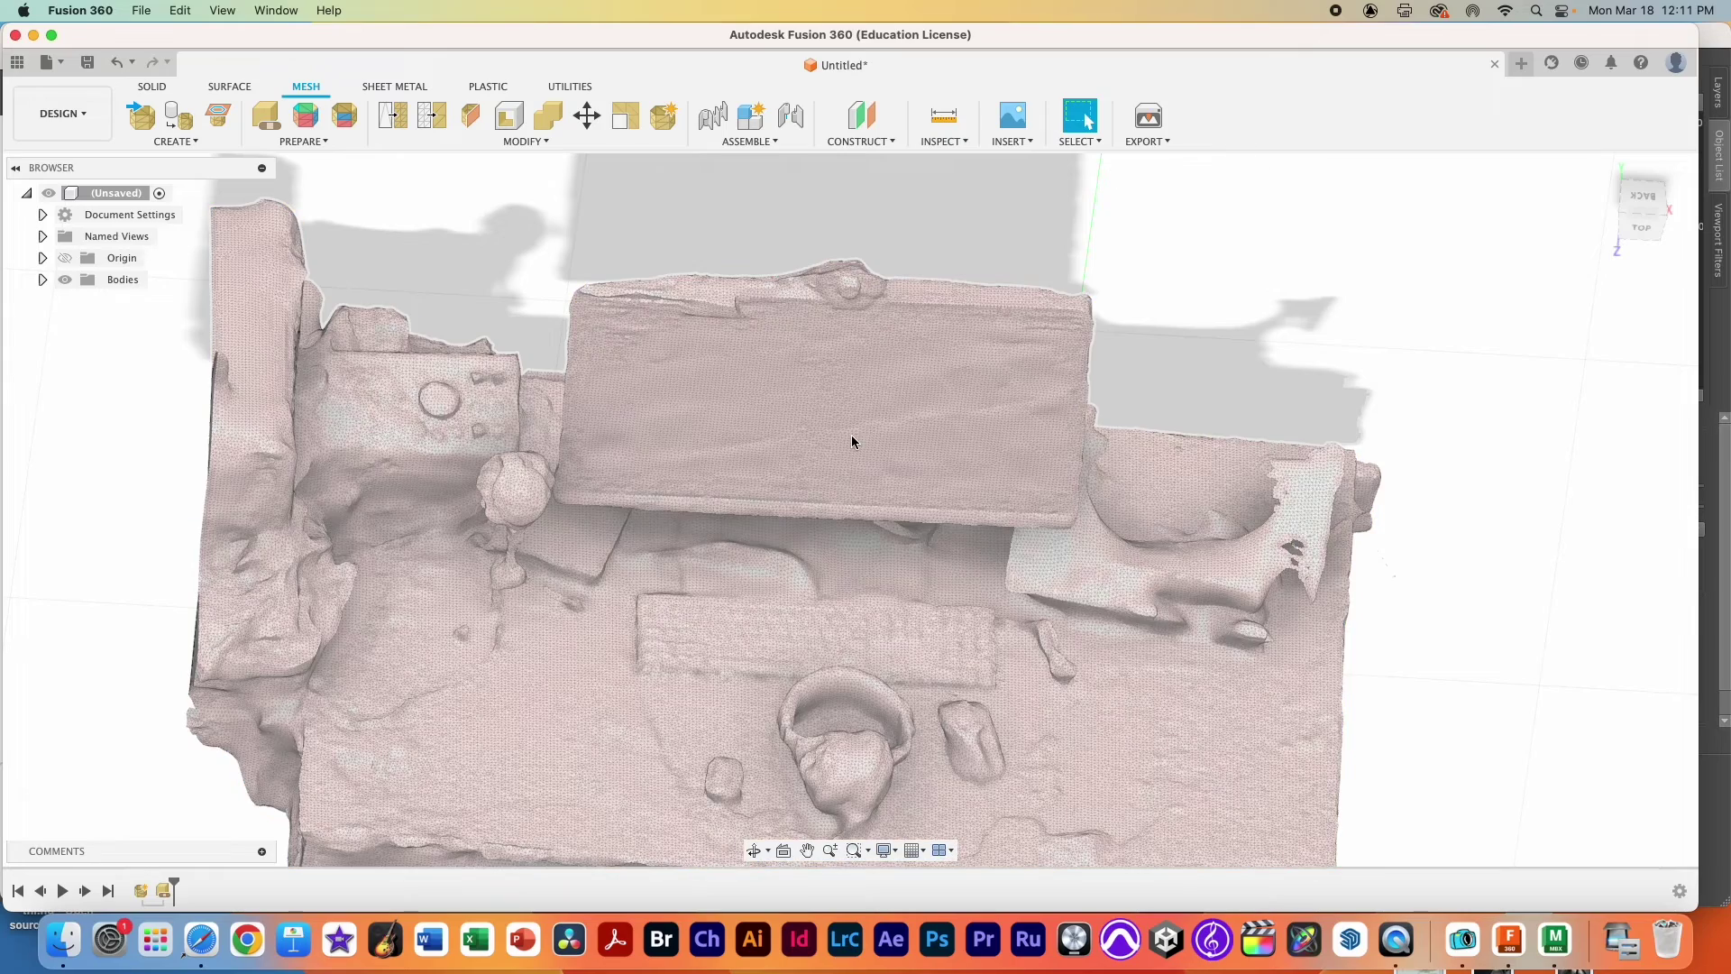
click(852, 440)
click(1147, 117)
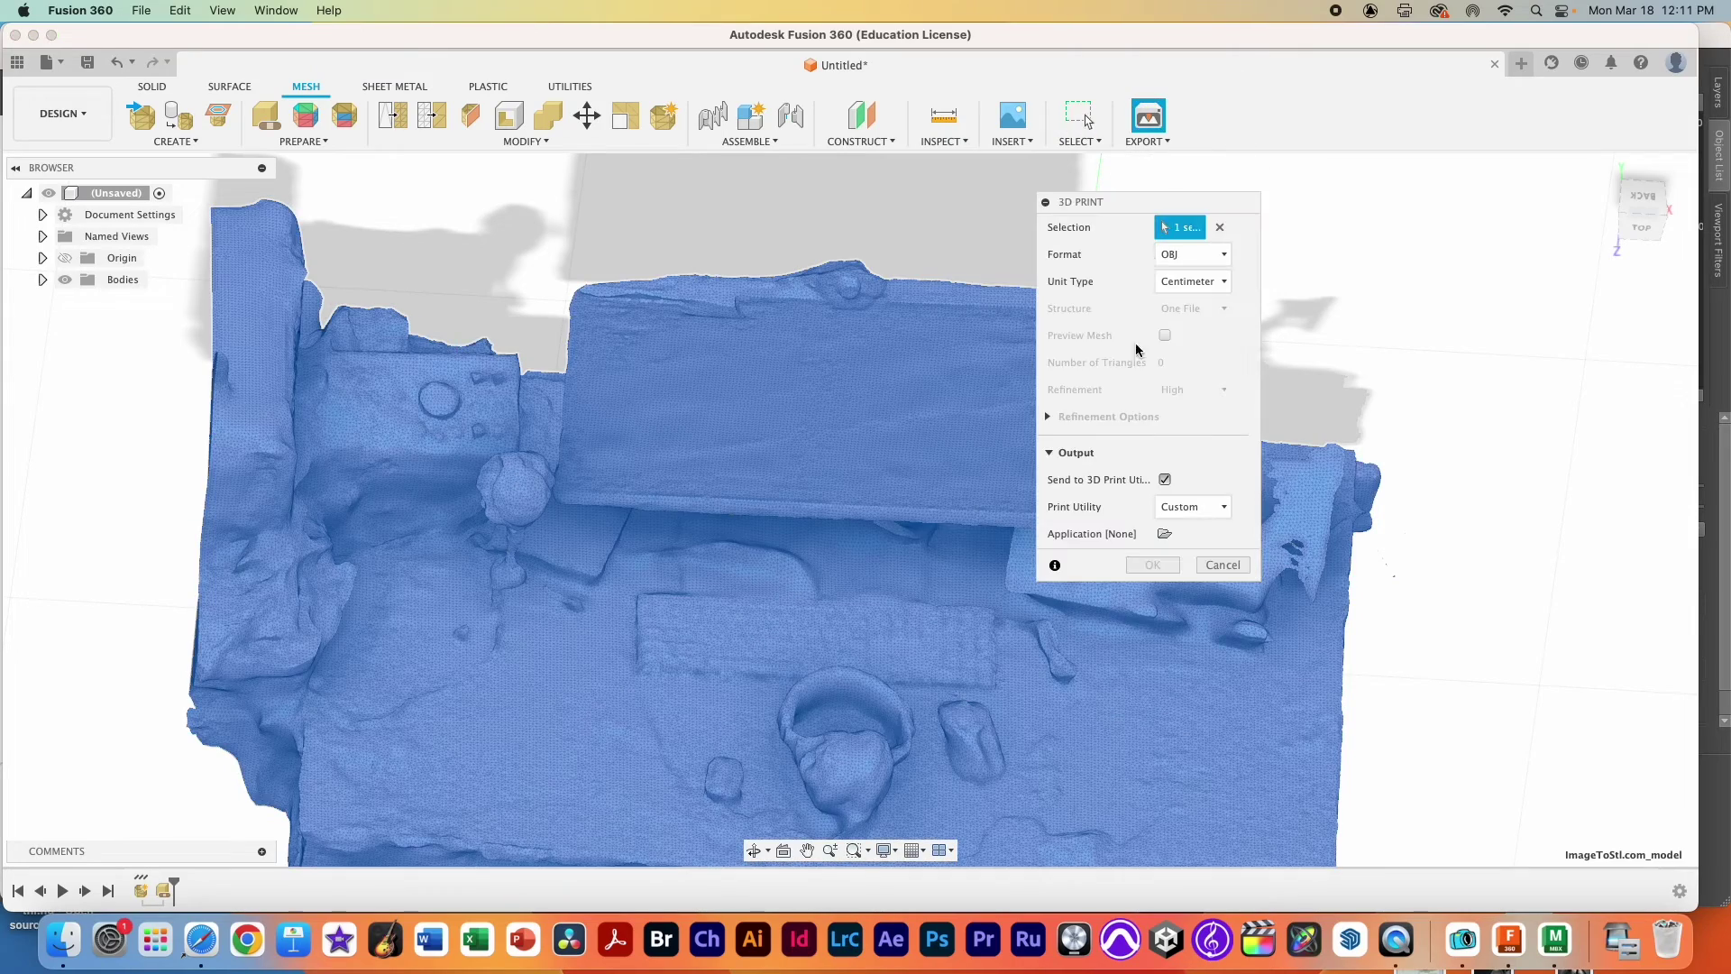
click(1165, 479)
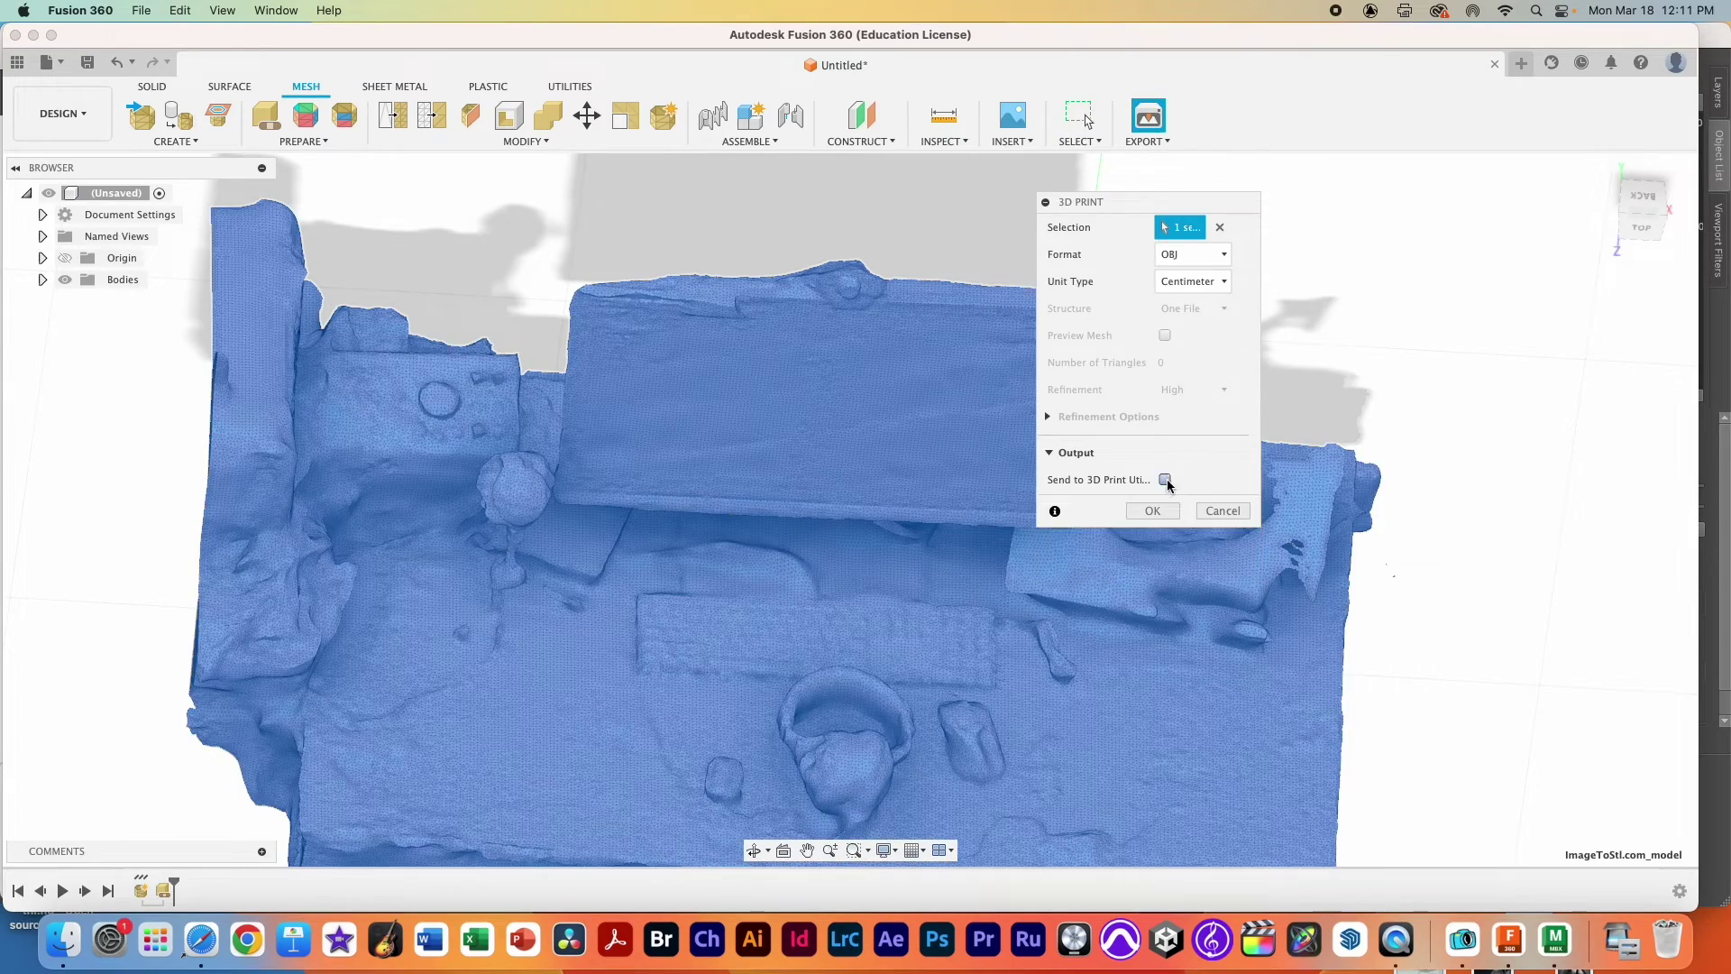
click(1205, 258)
click(1205, 264)
- Export the mesh as an OBJ file named topdeskfixed to the Desktop on this computer
click(1154, 512)
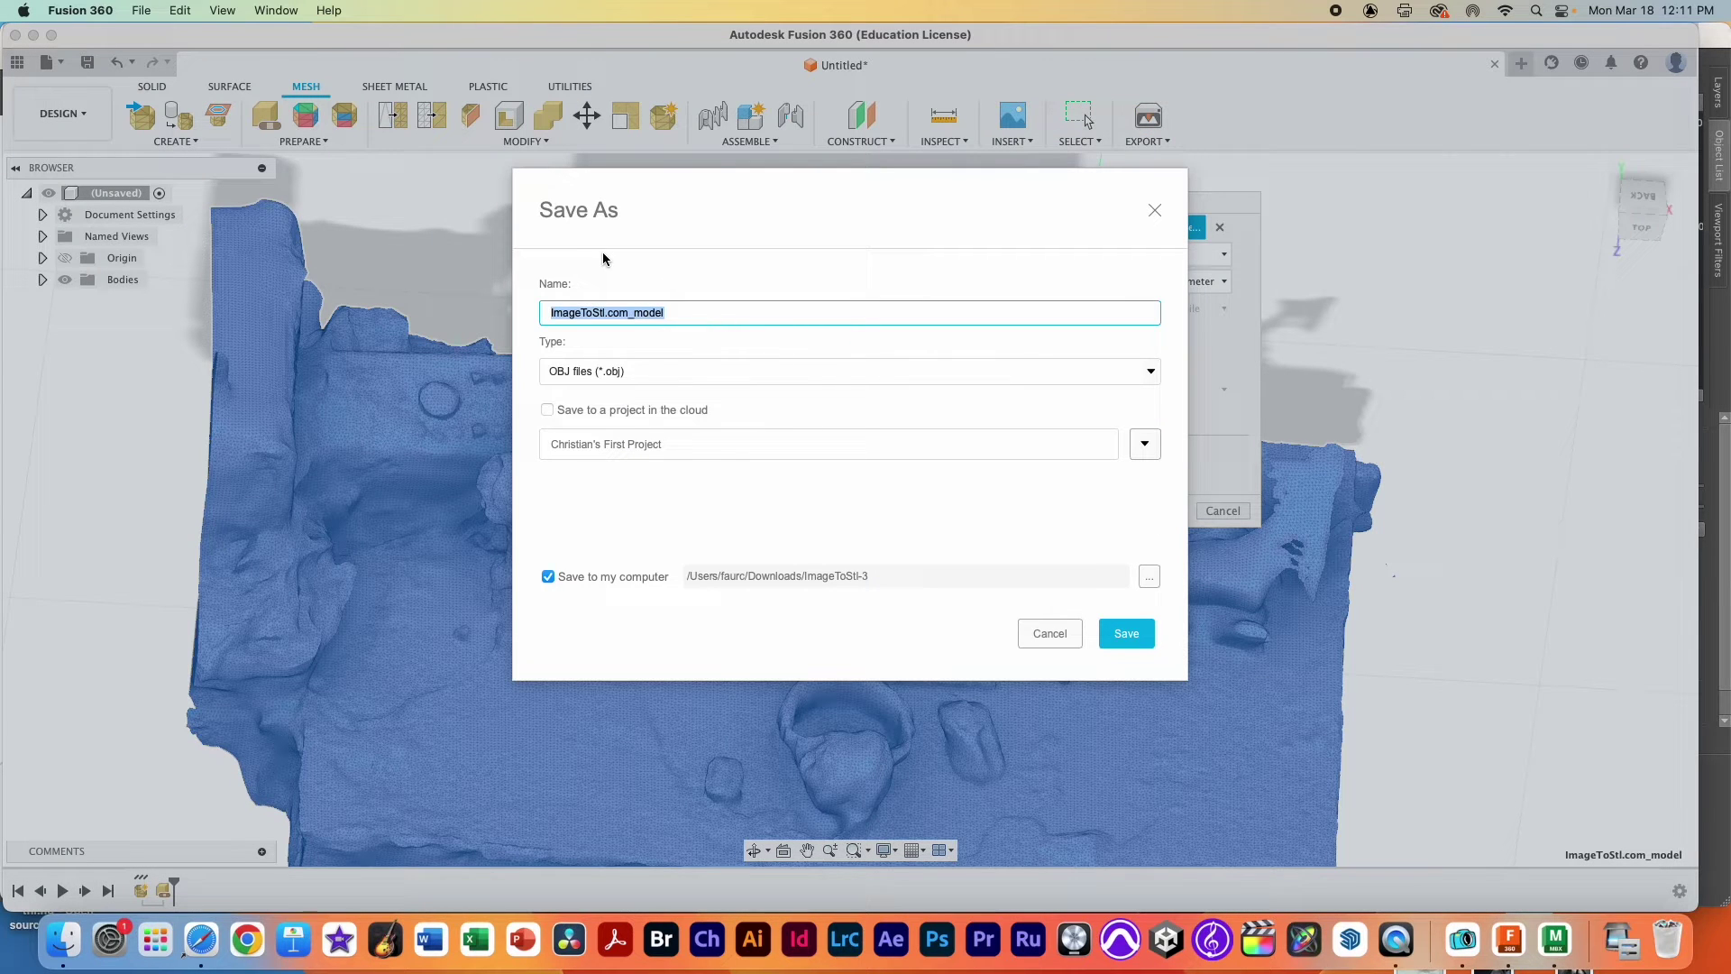
text(topdeskfixed)
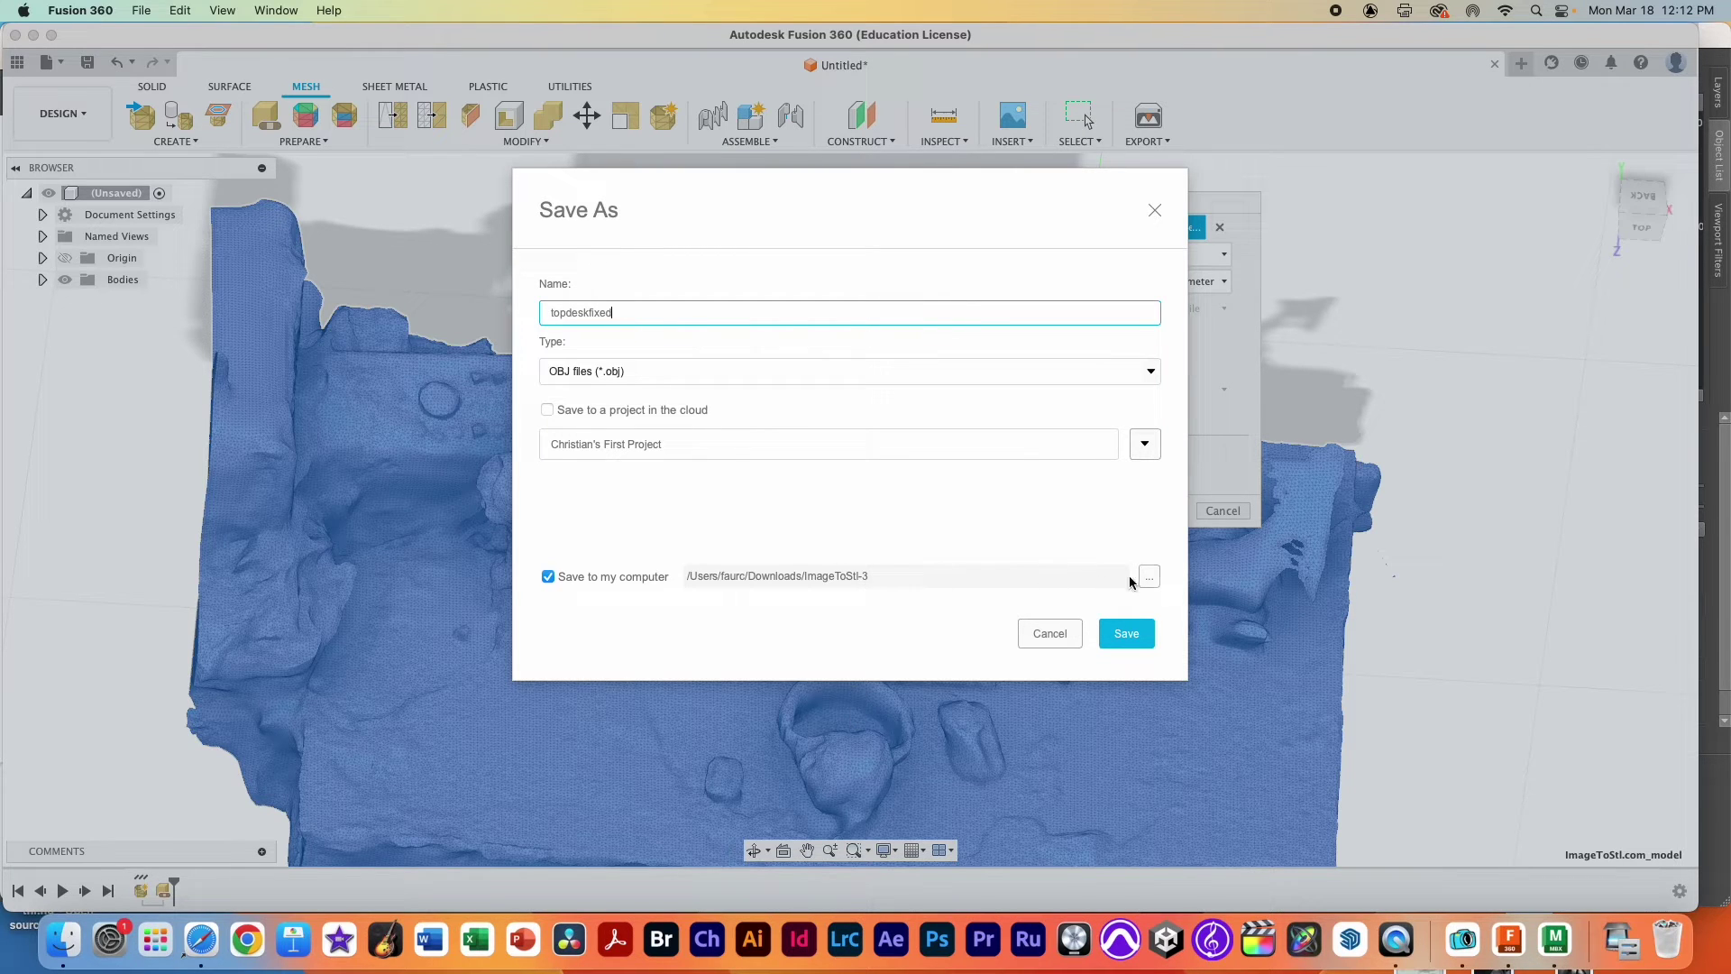
click(1153, 581)
key(super+d)
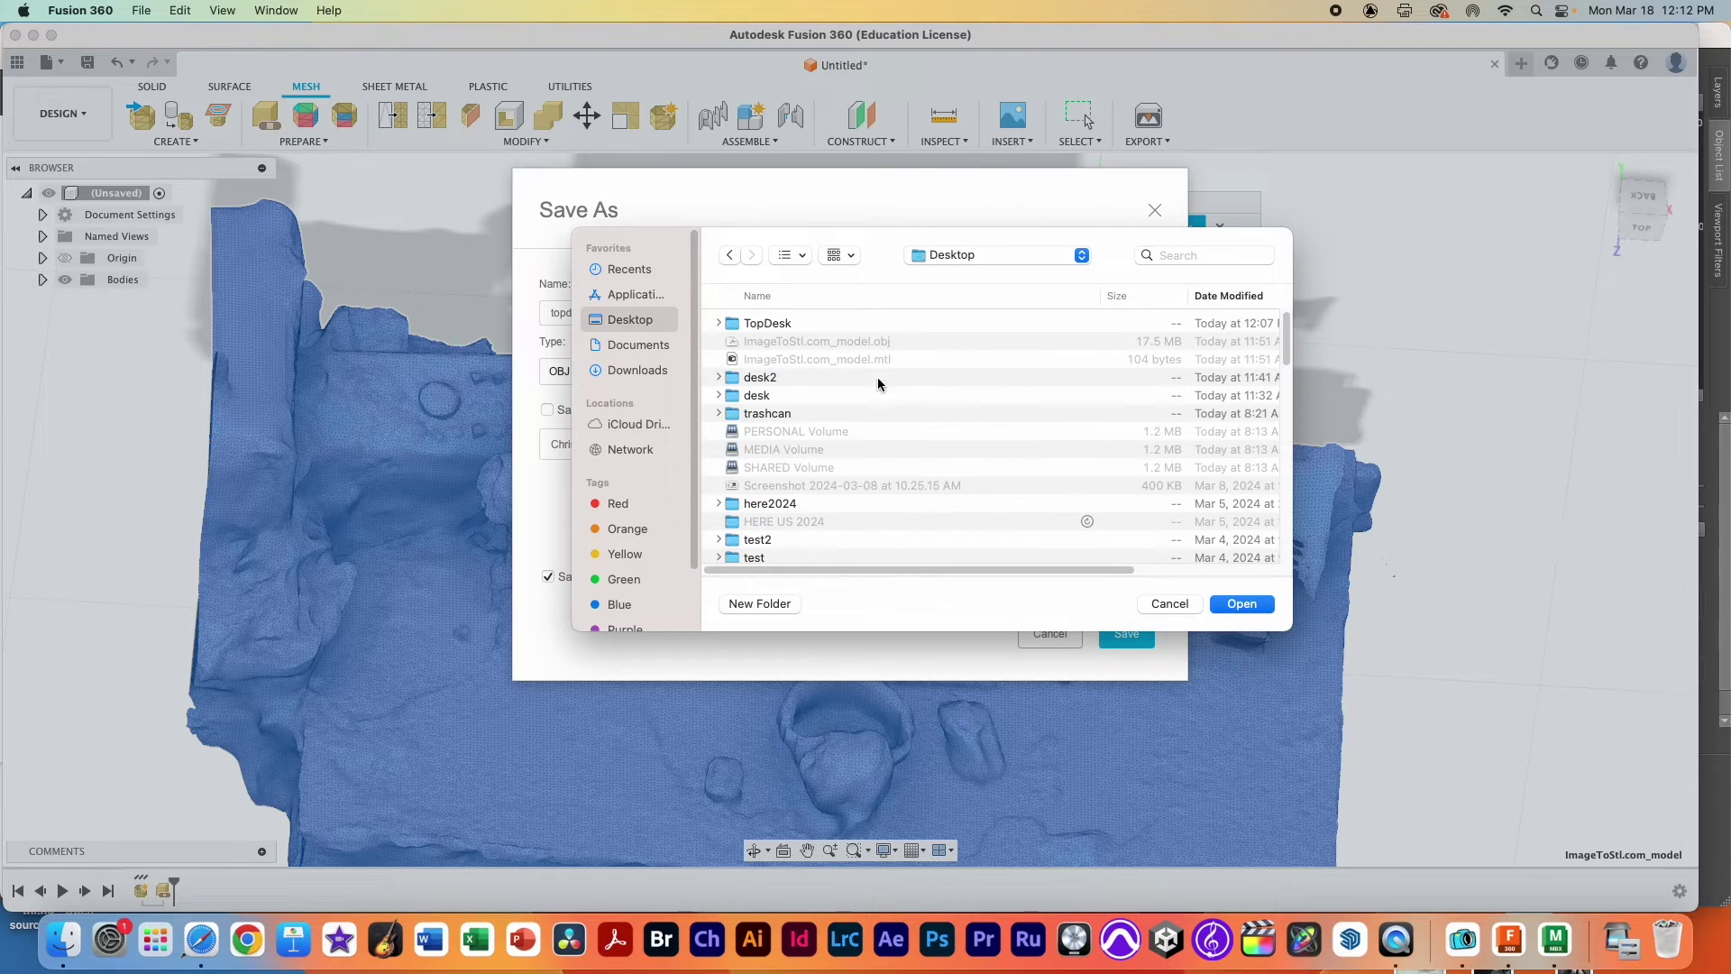
click(1242, 603)
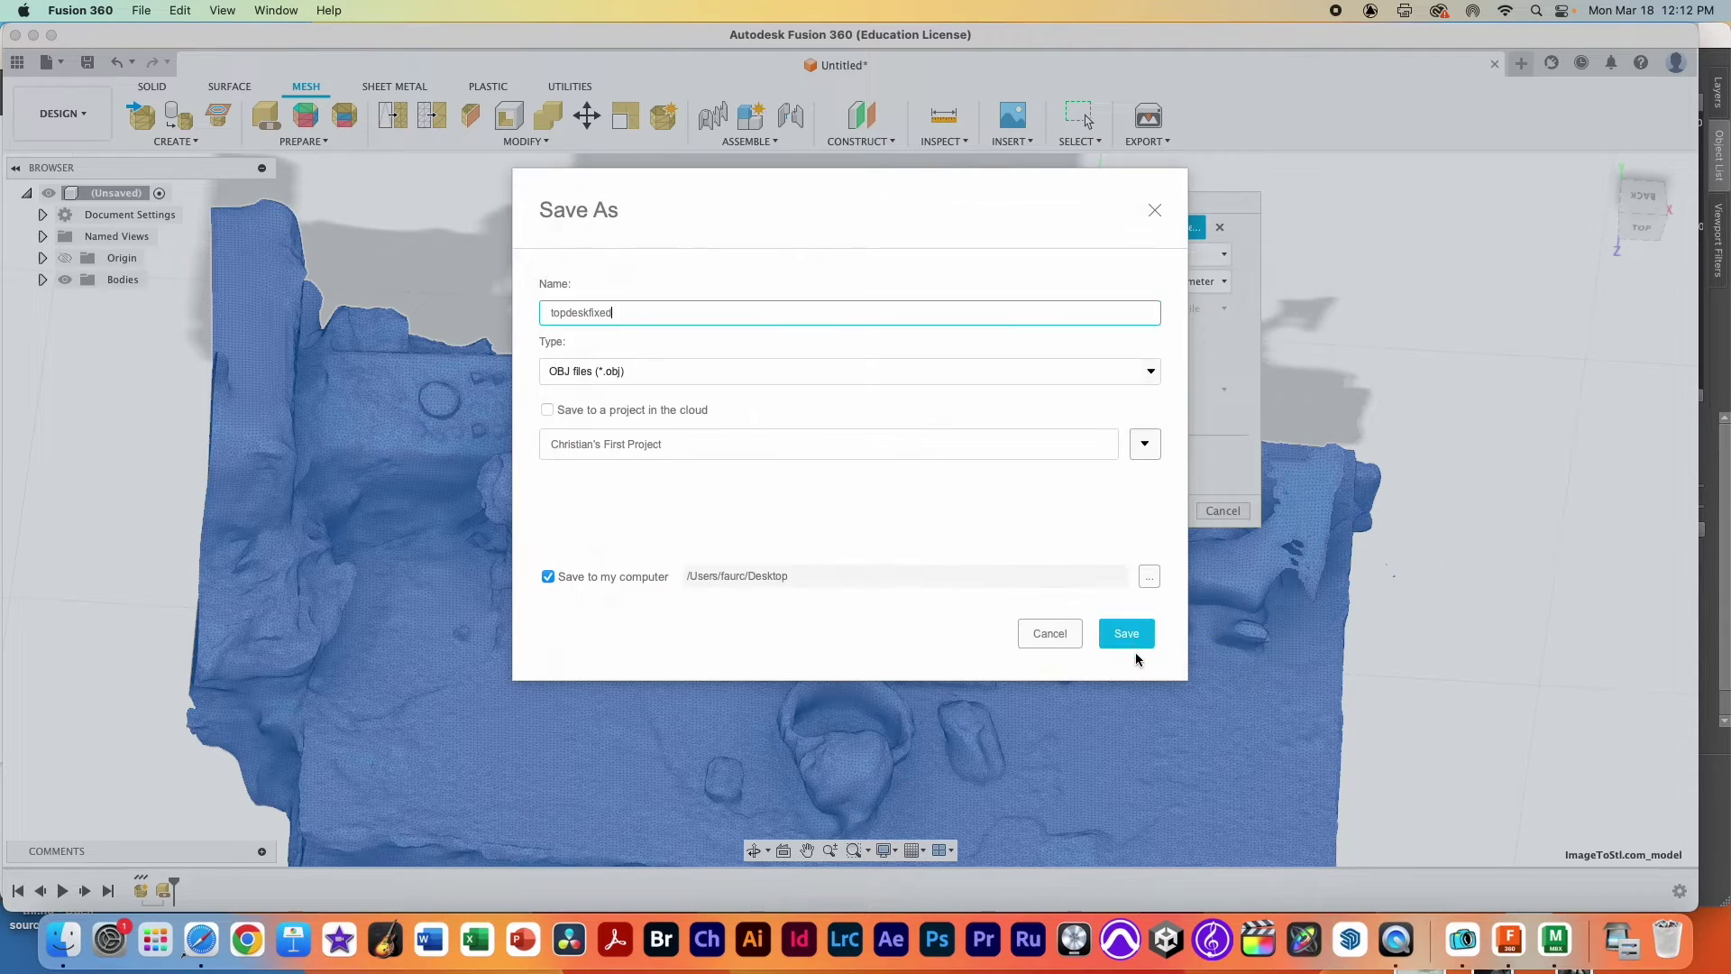
click(1129, 634)
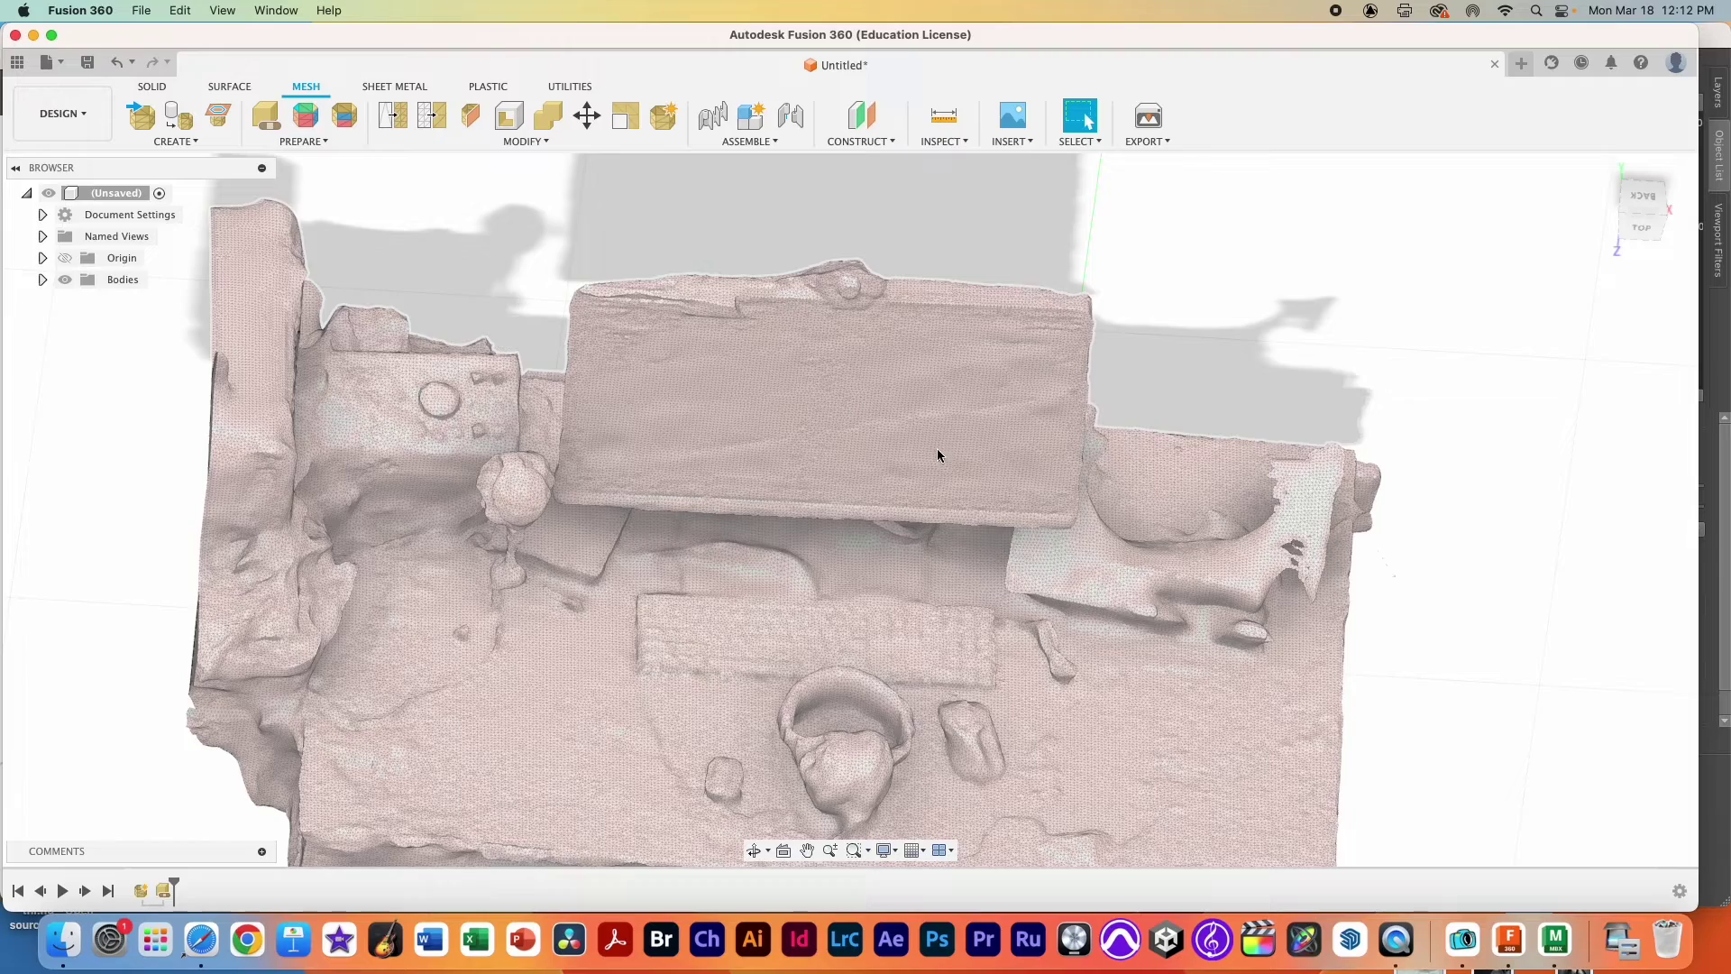
- Switch to Mudbox and open topdeskfixed.obj from the Desktop, keeping the mesh despite the detected problems
scroll(706, 610, up, 3)
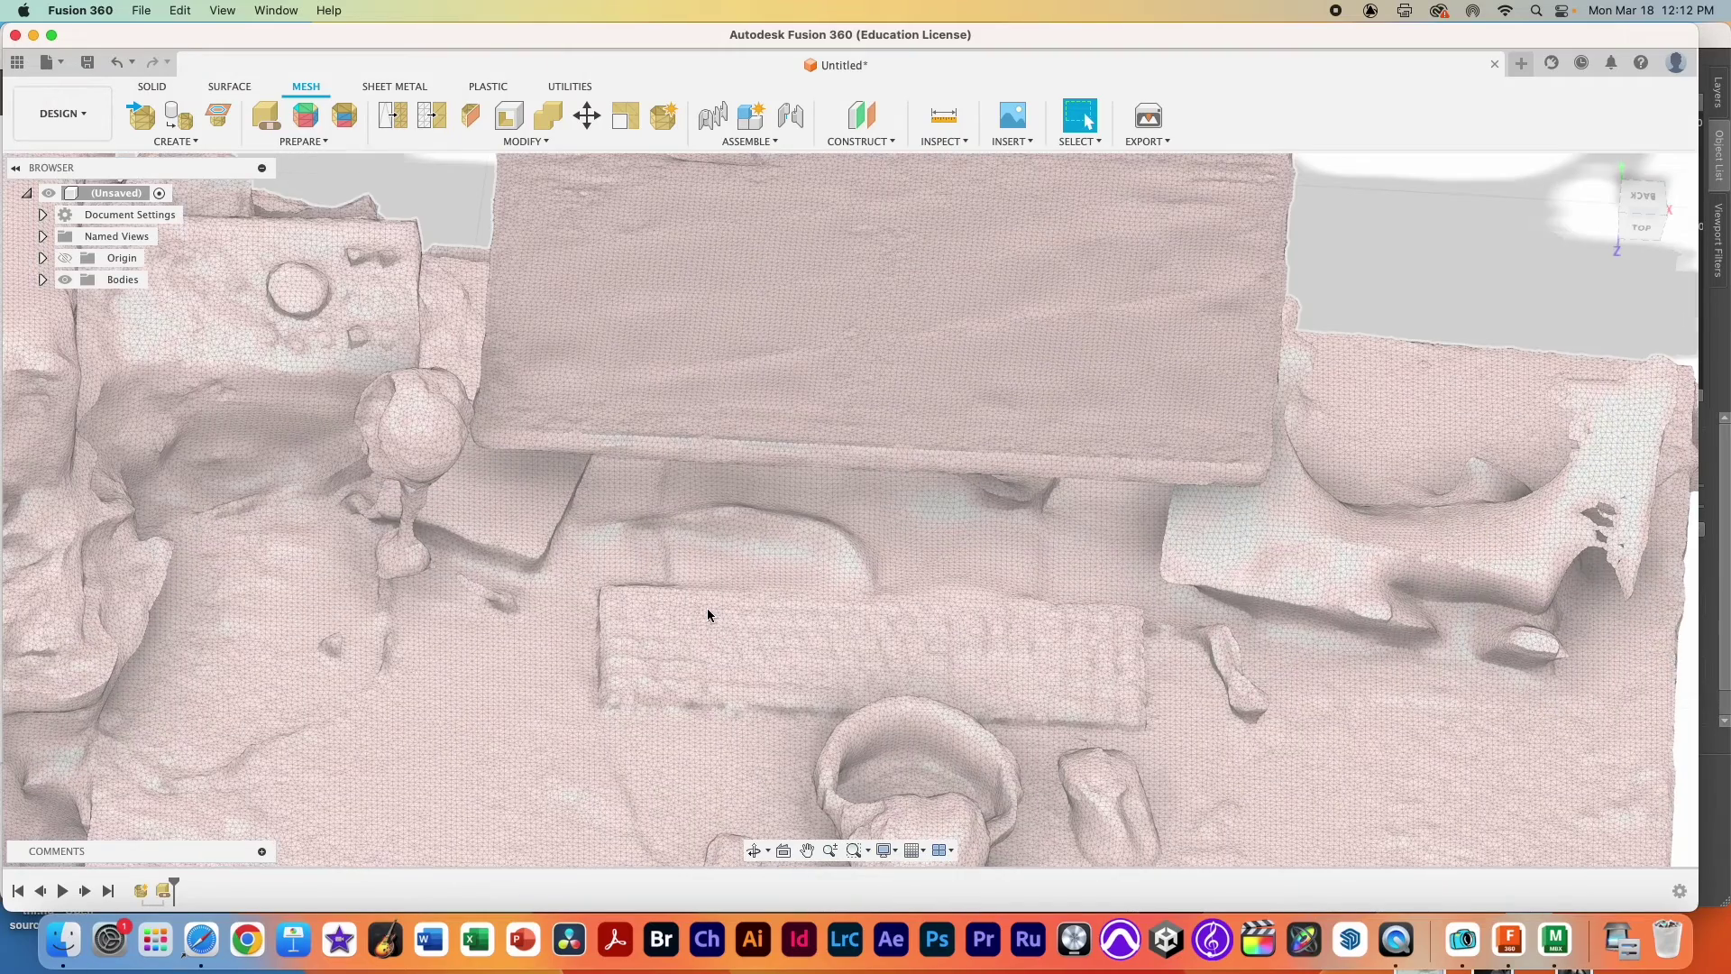
scroll(707, 610, down, 3)
key(super+Tab)
key(super+Tab)
key(super+Tab)
key(super+Tab)
key(super+Tab)
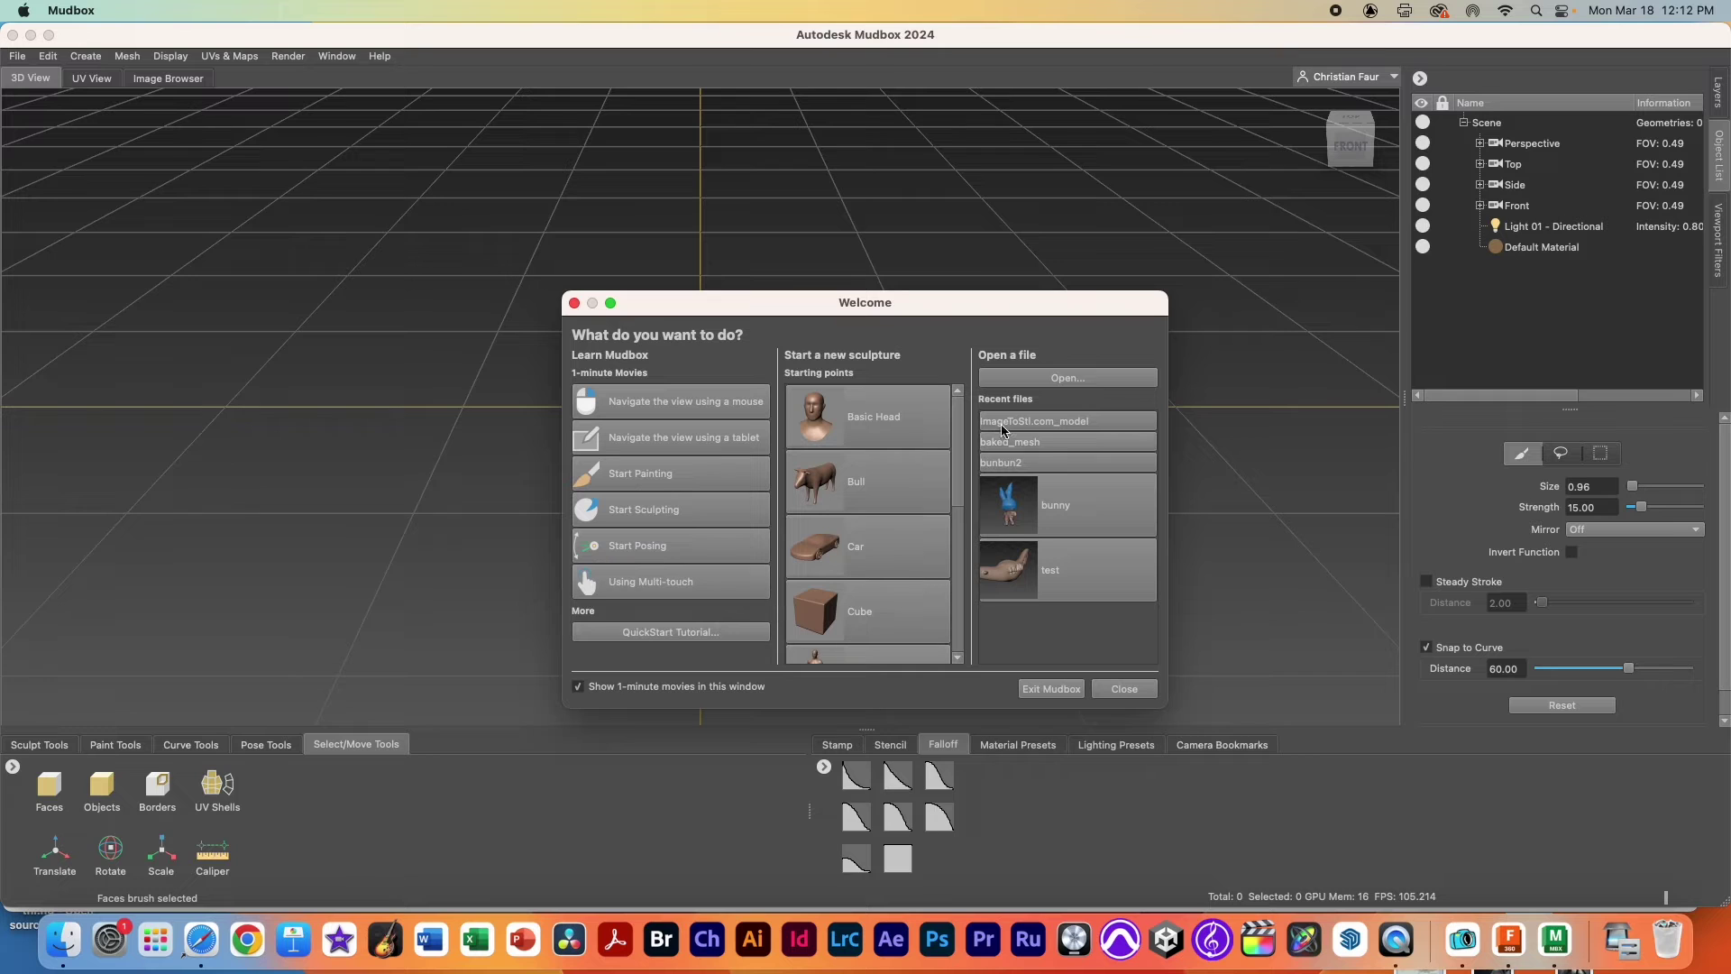
click(1032, 379)
click(844, 448)
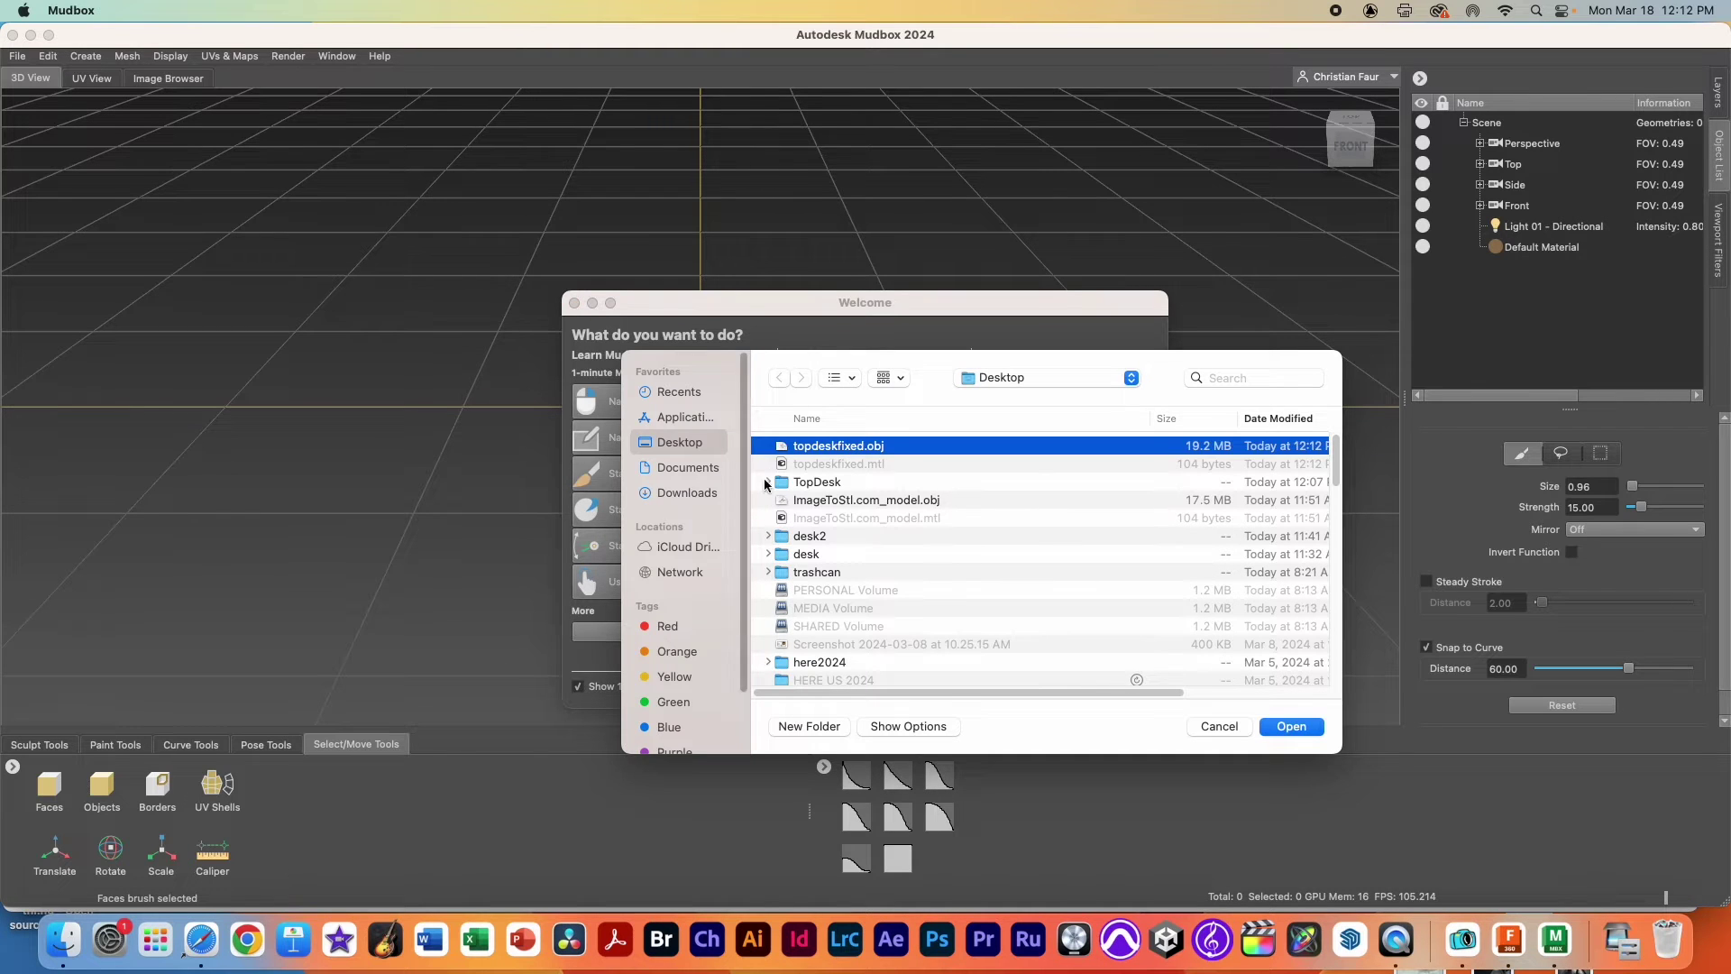
key(space)
key(space)
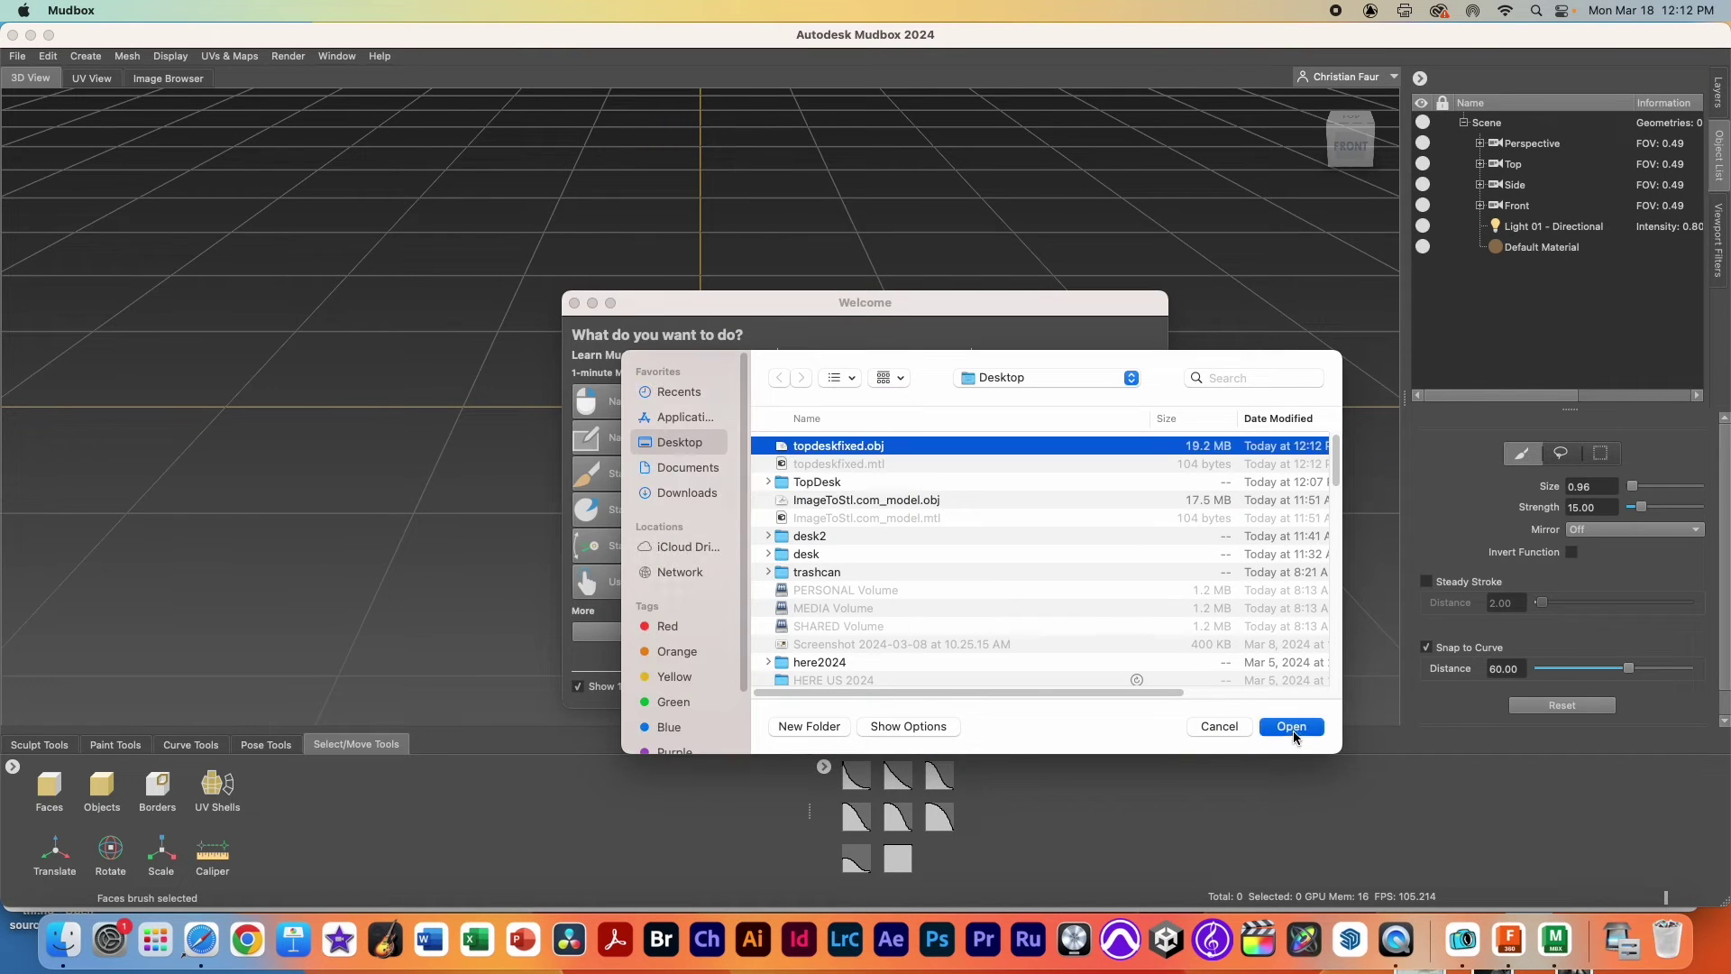
click(1291, 725)
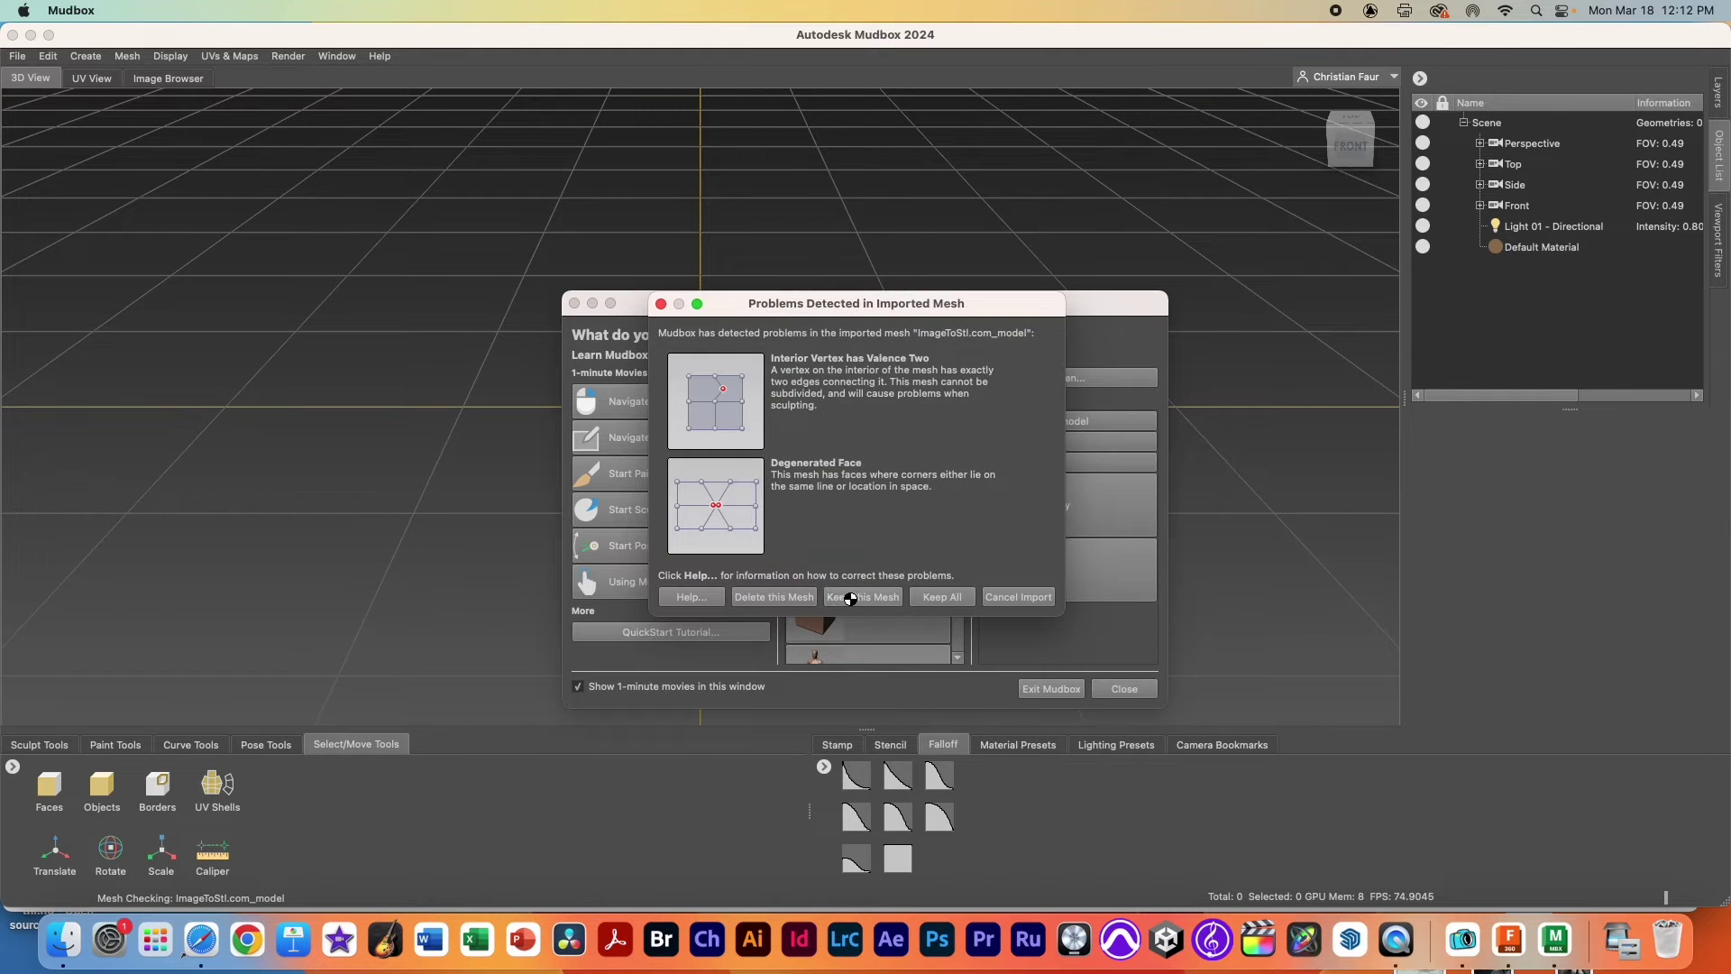
click(844, 595)
click(992, 521)
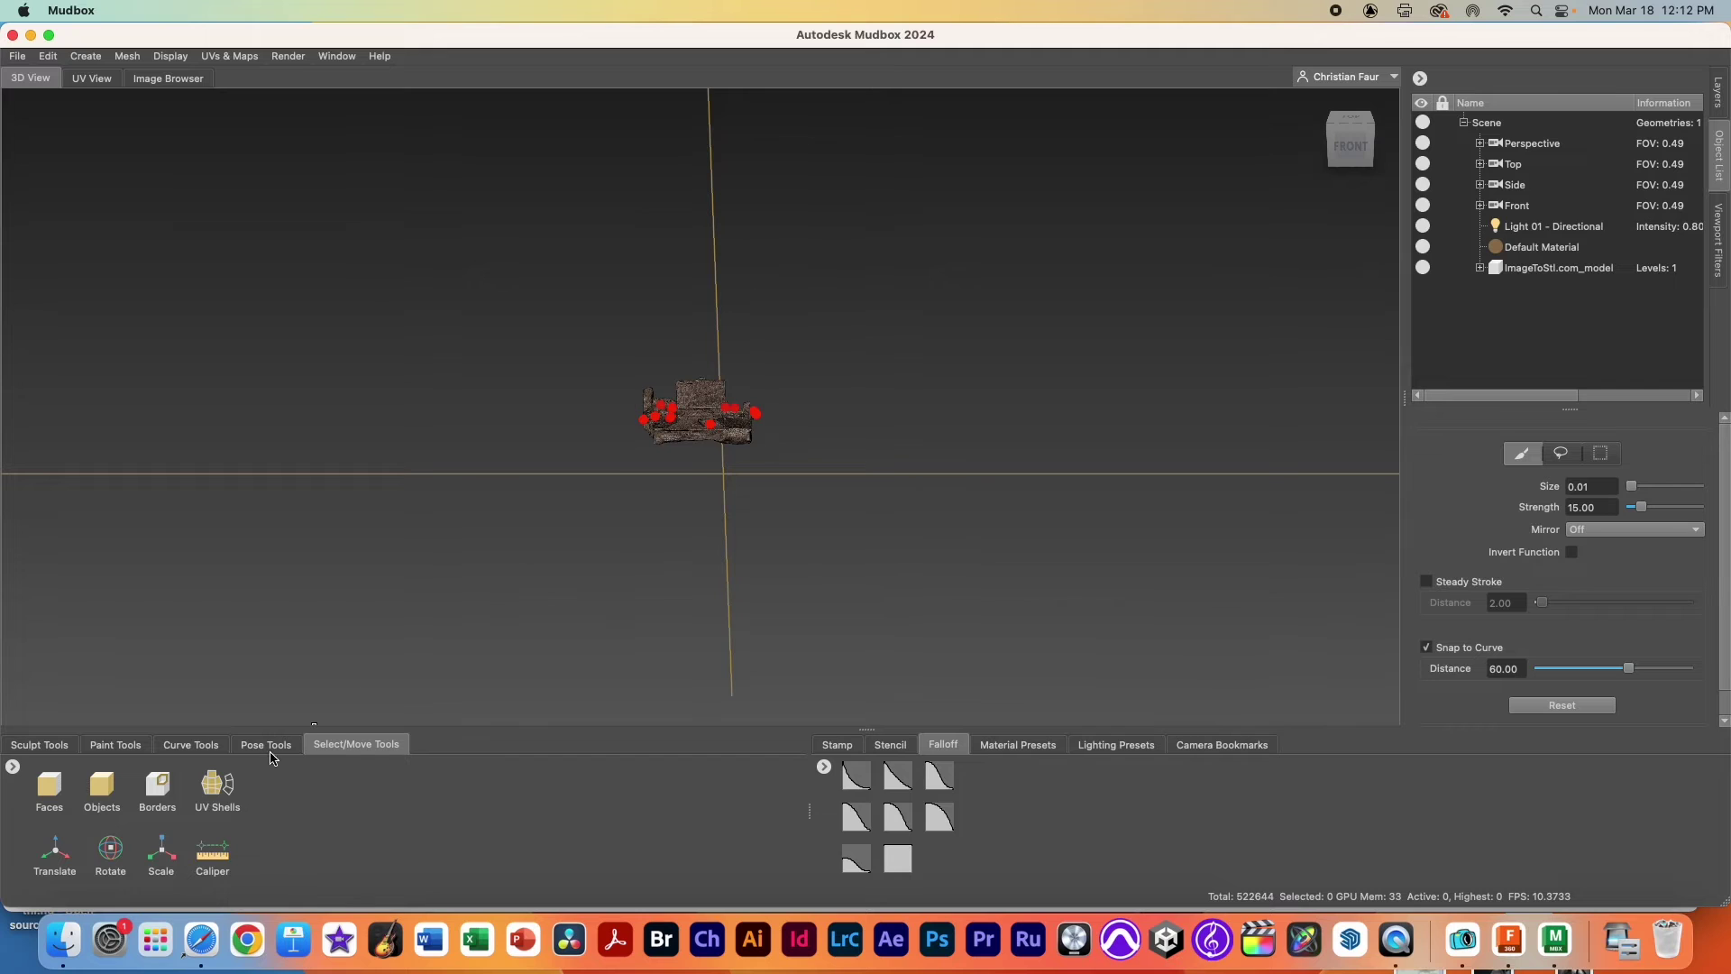
- Scale the imported ImageToStl.com_model object to 100 on all three axes
click(47, 744)
click(388, 745)
click(1592, 269)
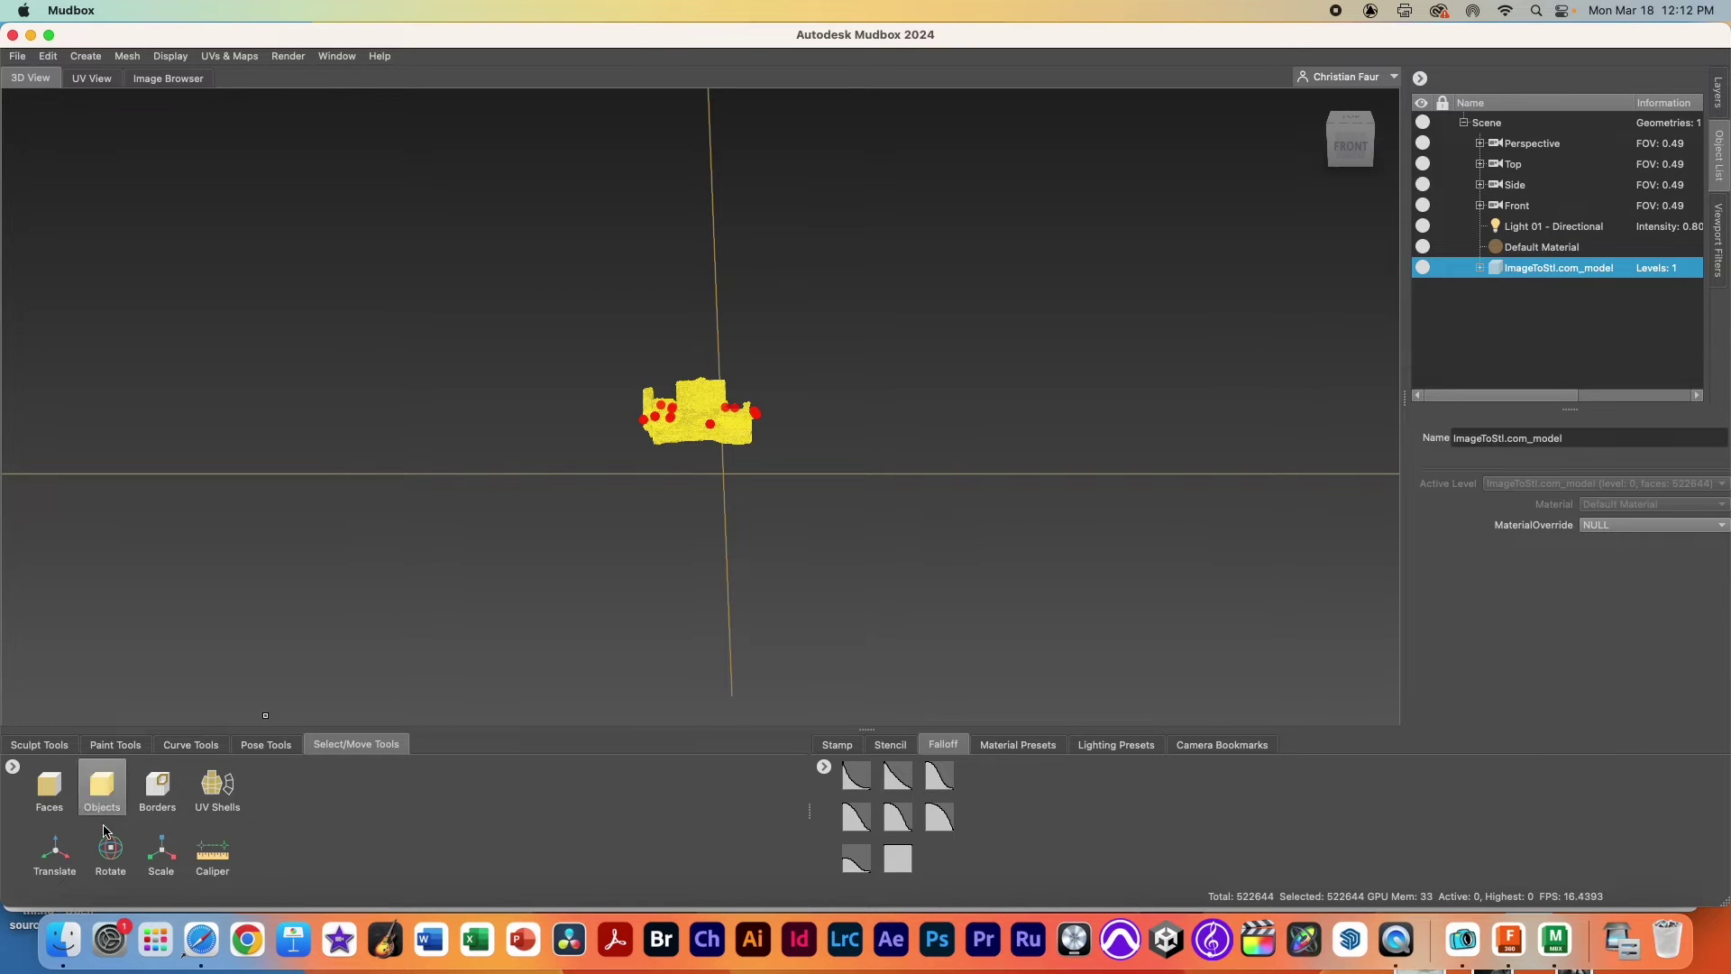
click(212, 852)
click(174, 856)
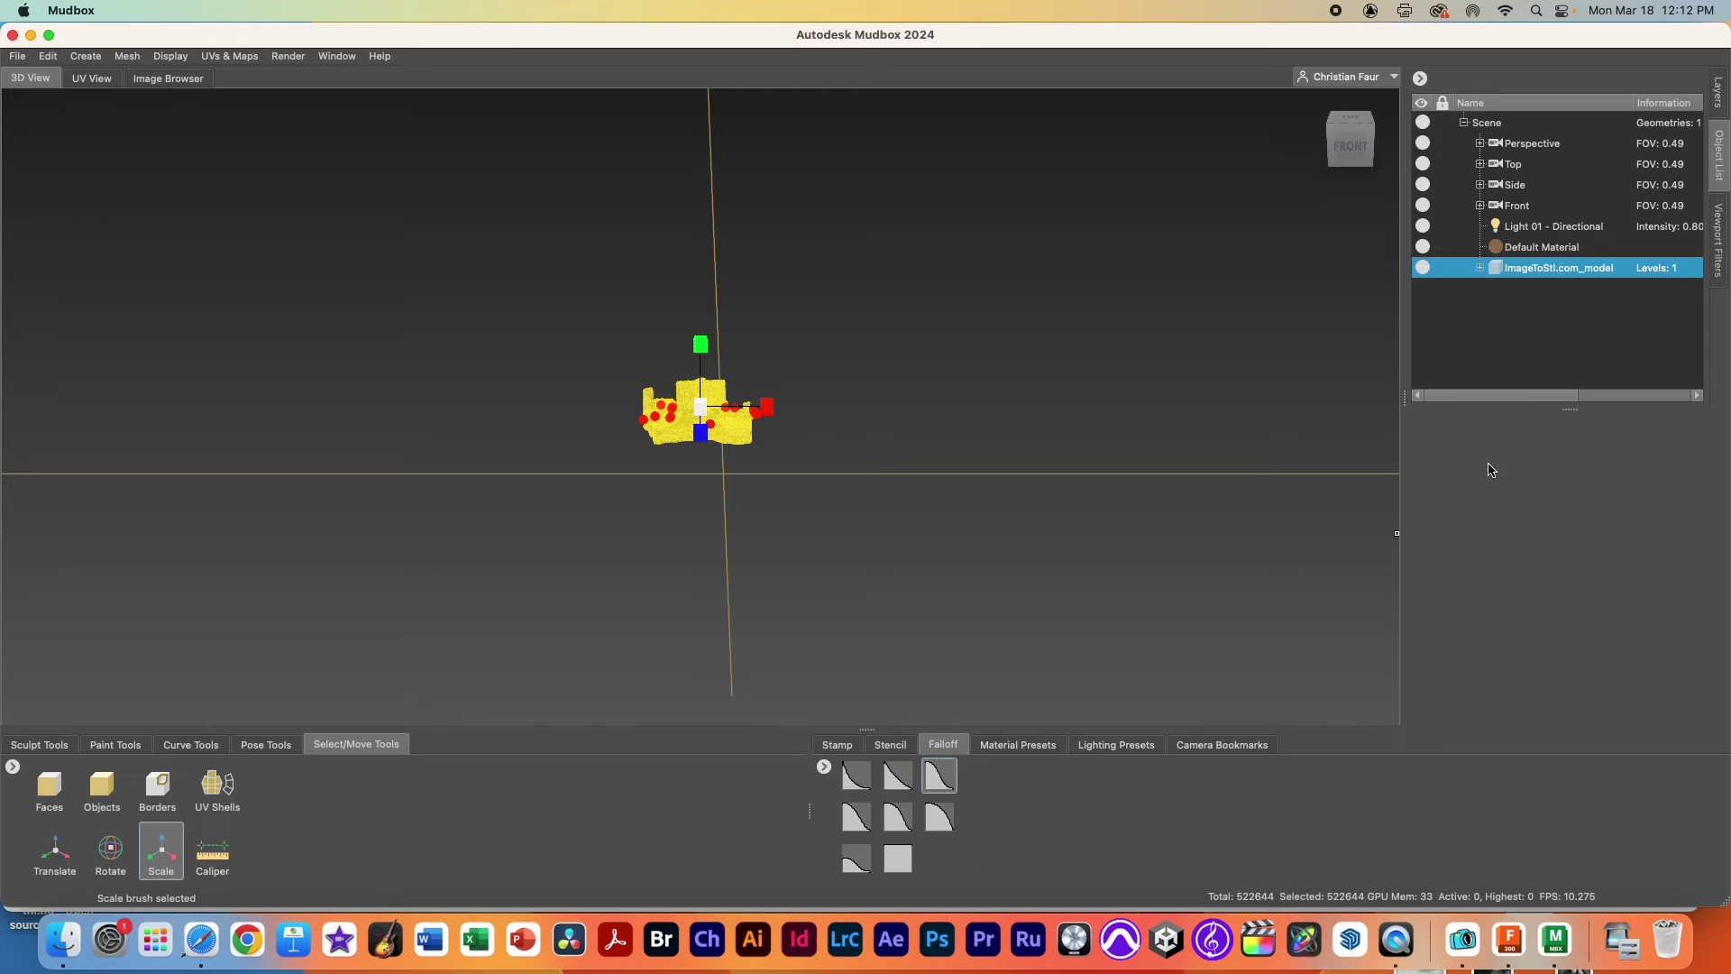
click(168, 873)
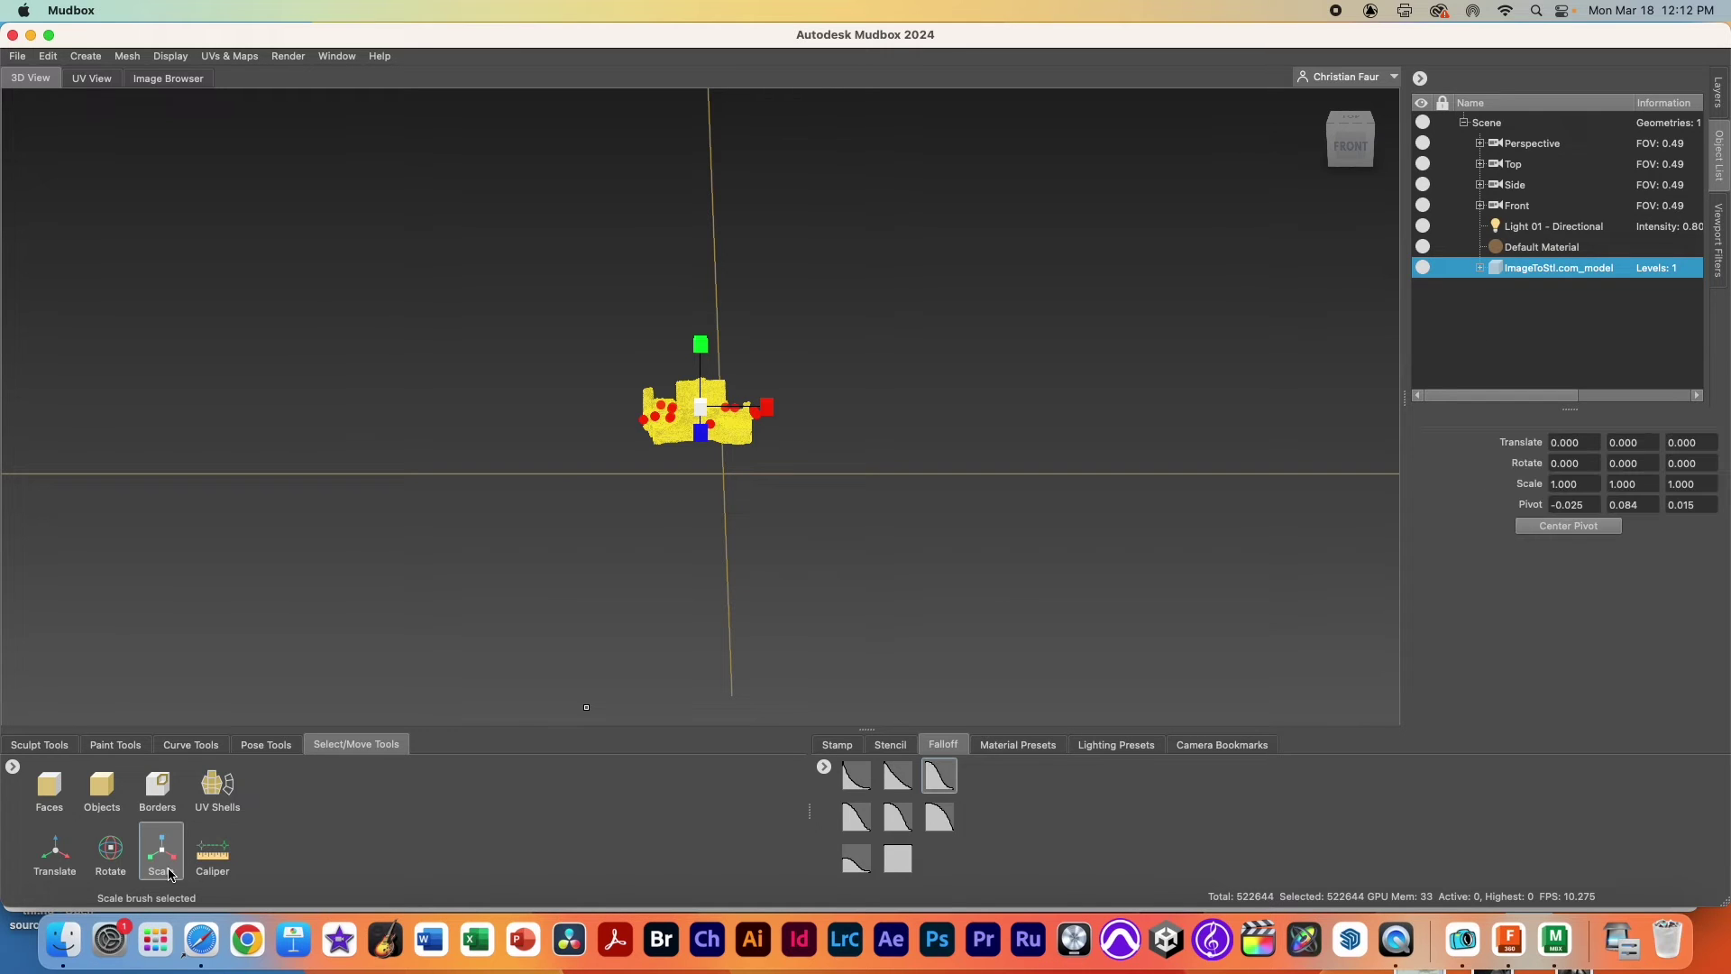
click(1600, 484)
text(100)
key(Tab)
text(100)
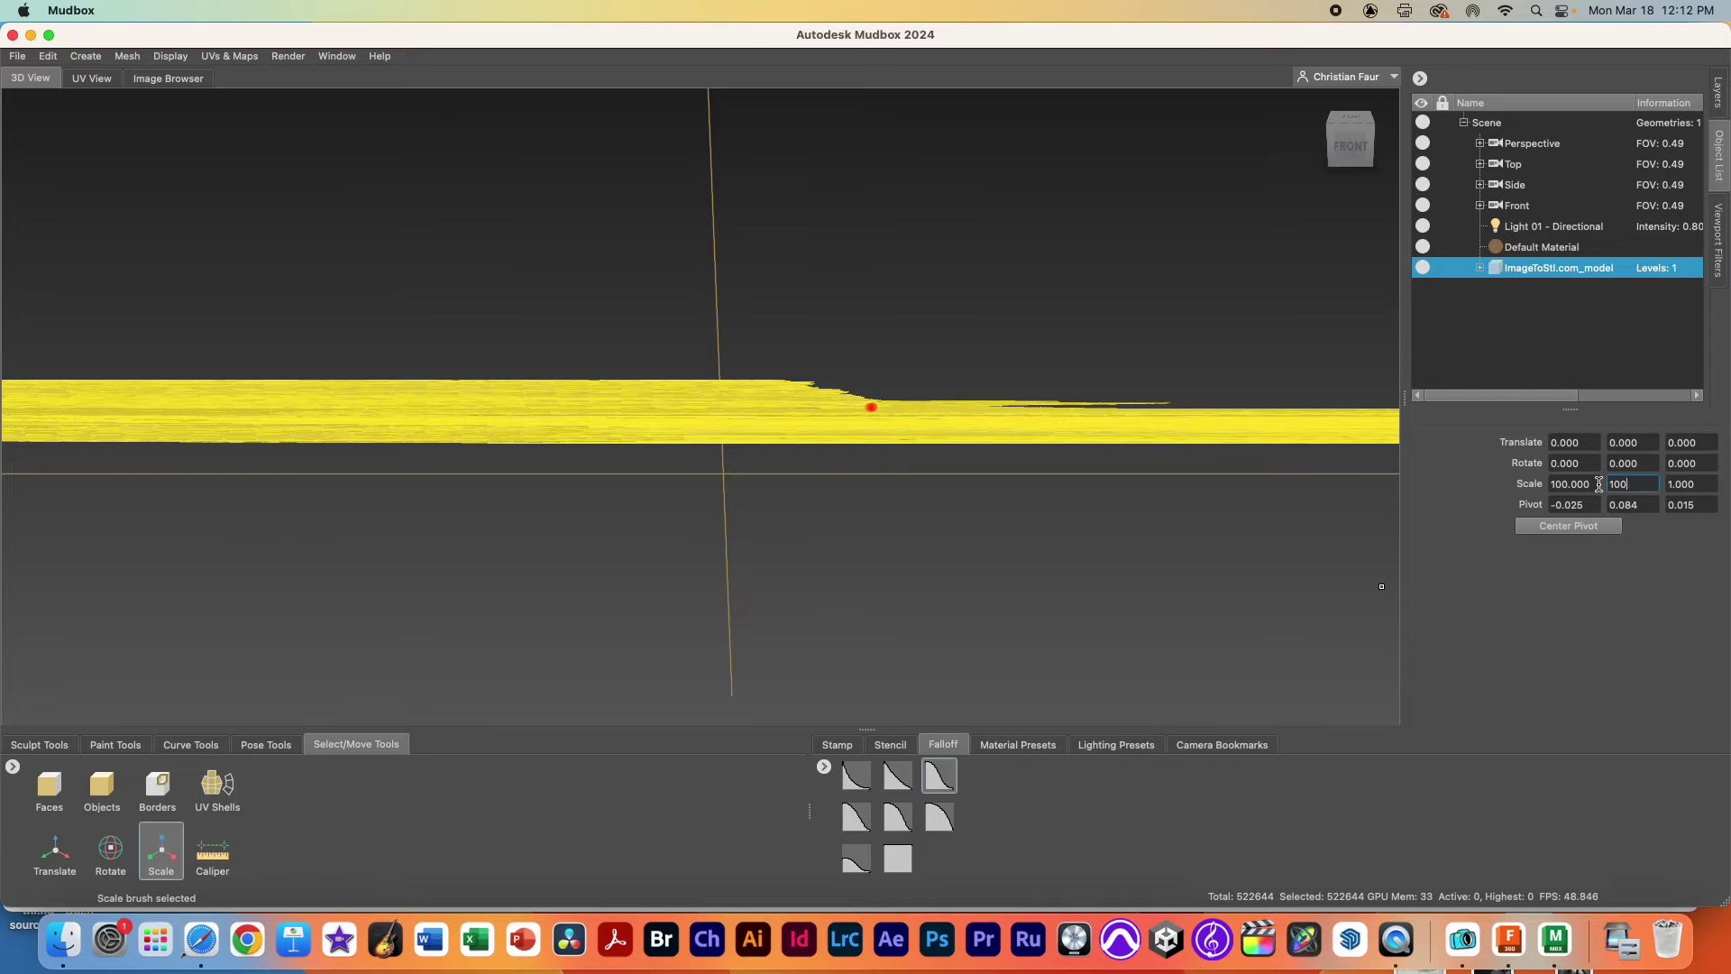
key(Tab)
text(100)
key(Return)
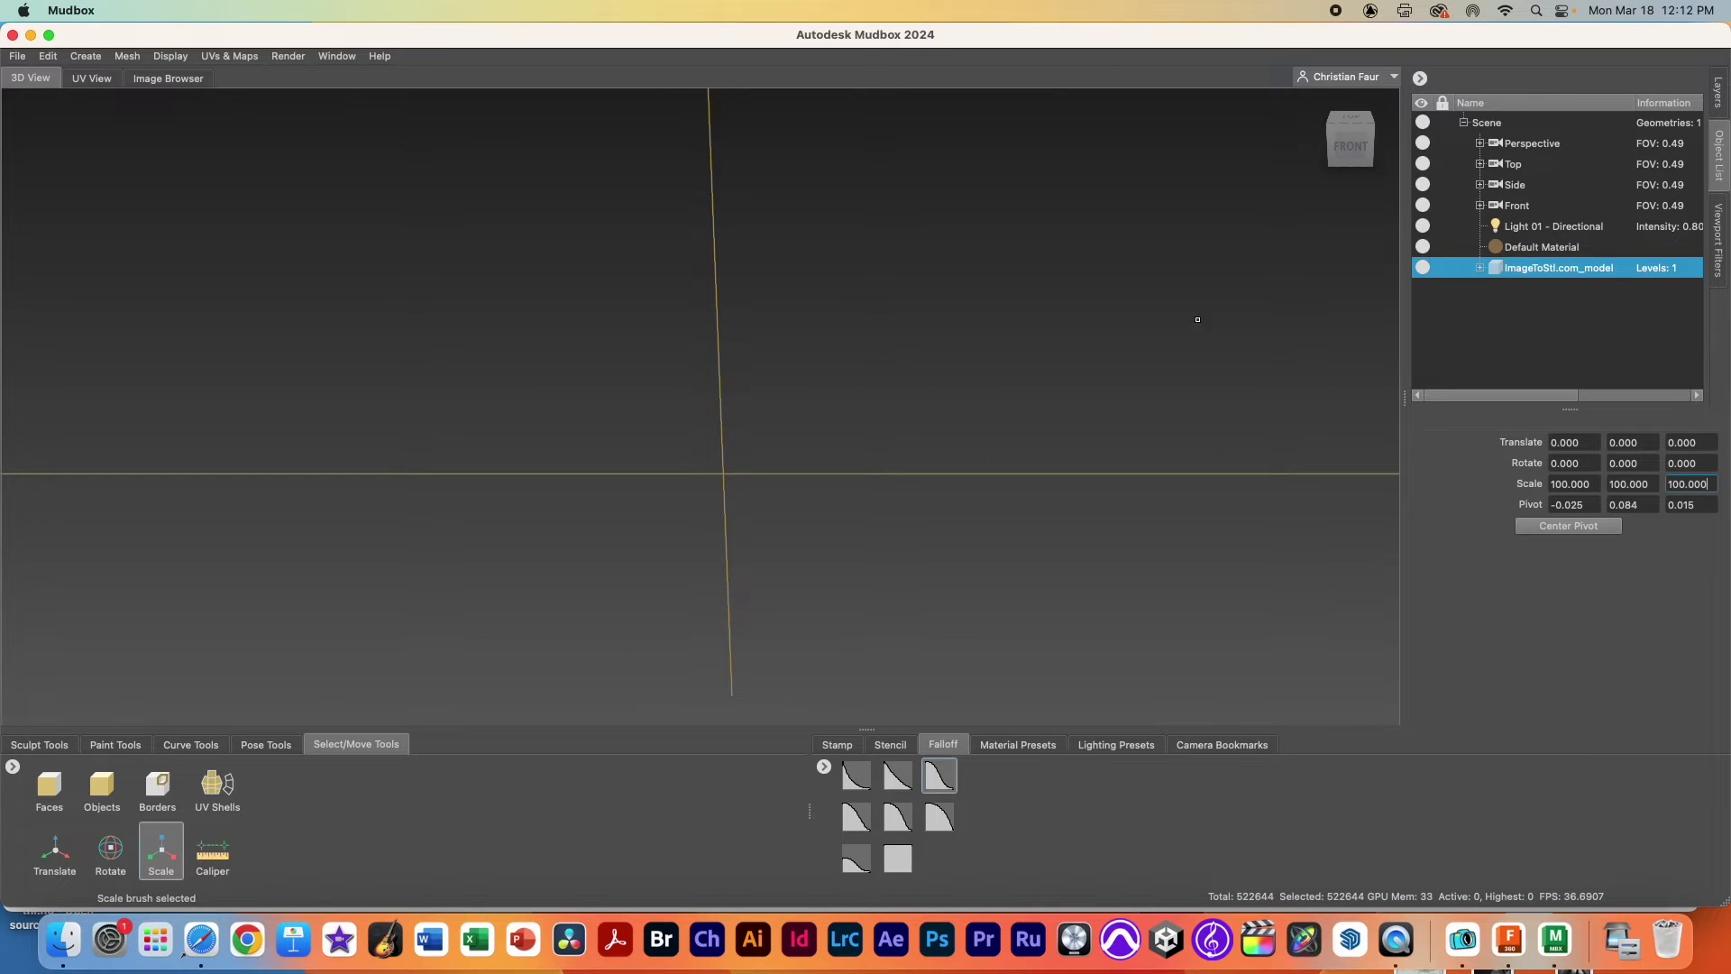
- Activate the Faces selection tool and clear the selection of the whole desk mesh
key(f)
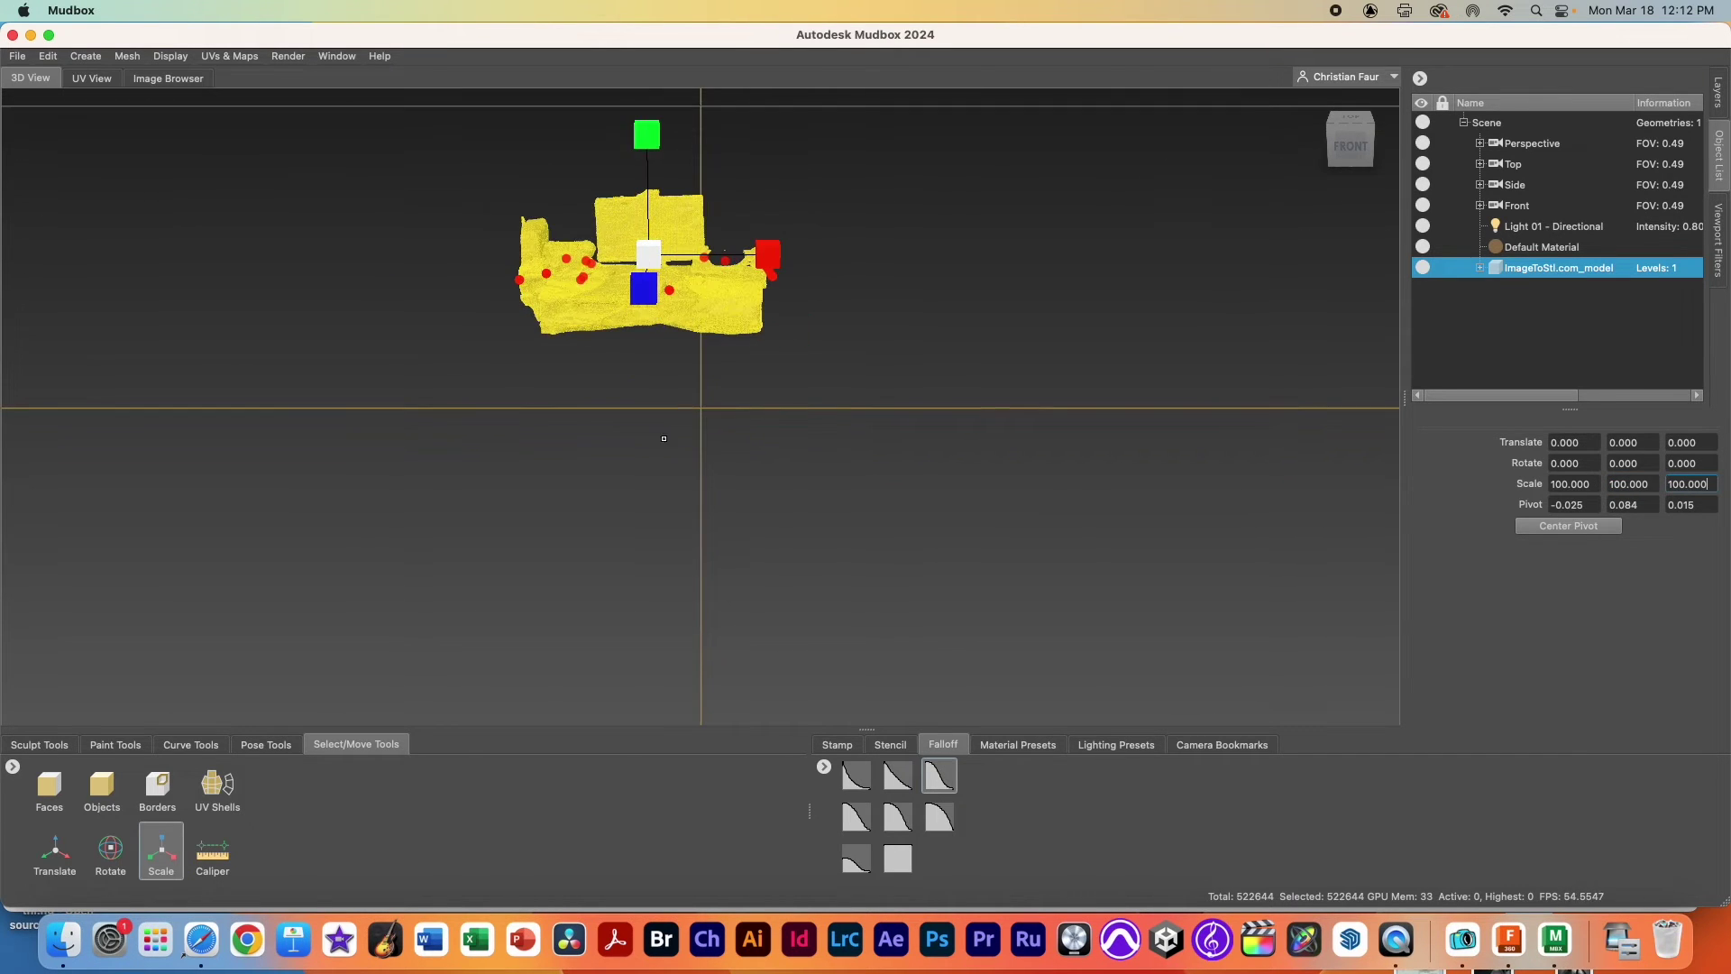
alt+right_drag(688, 246, 468, 639)
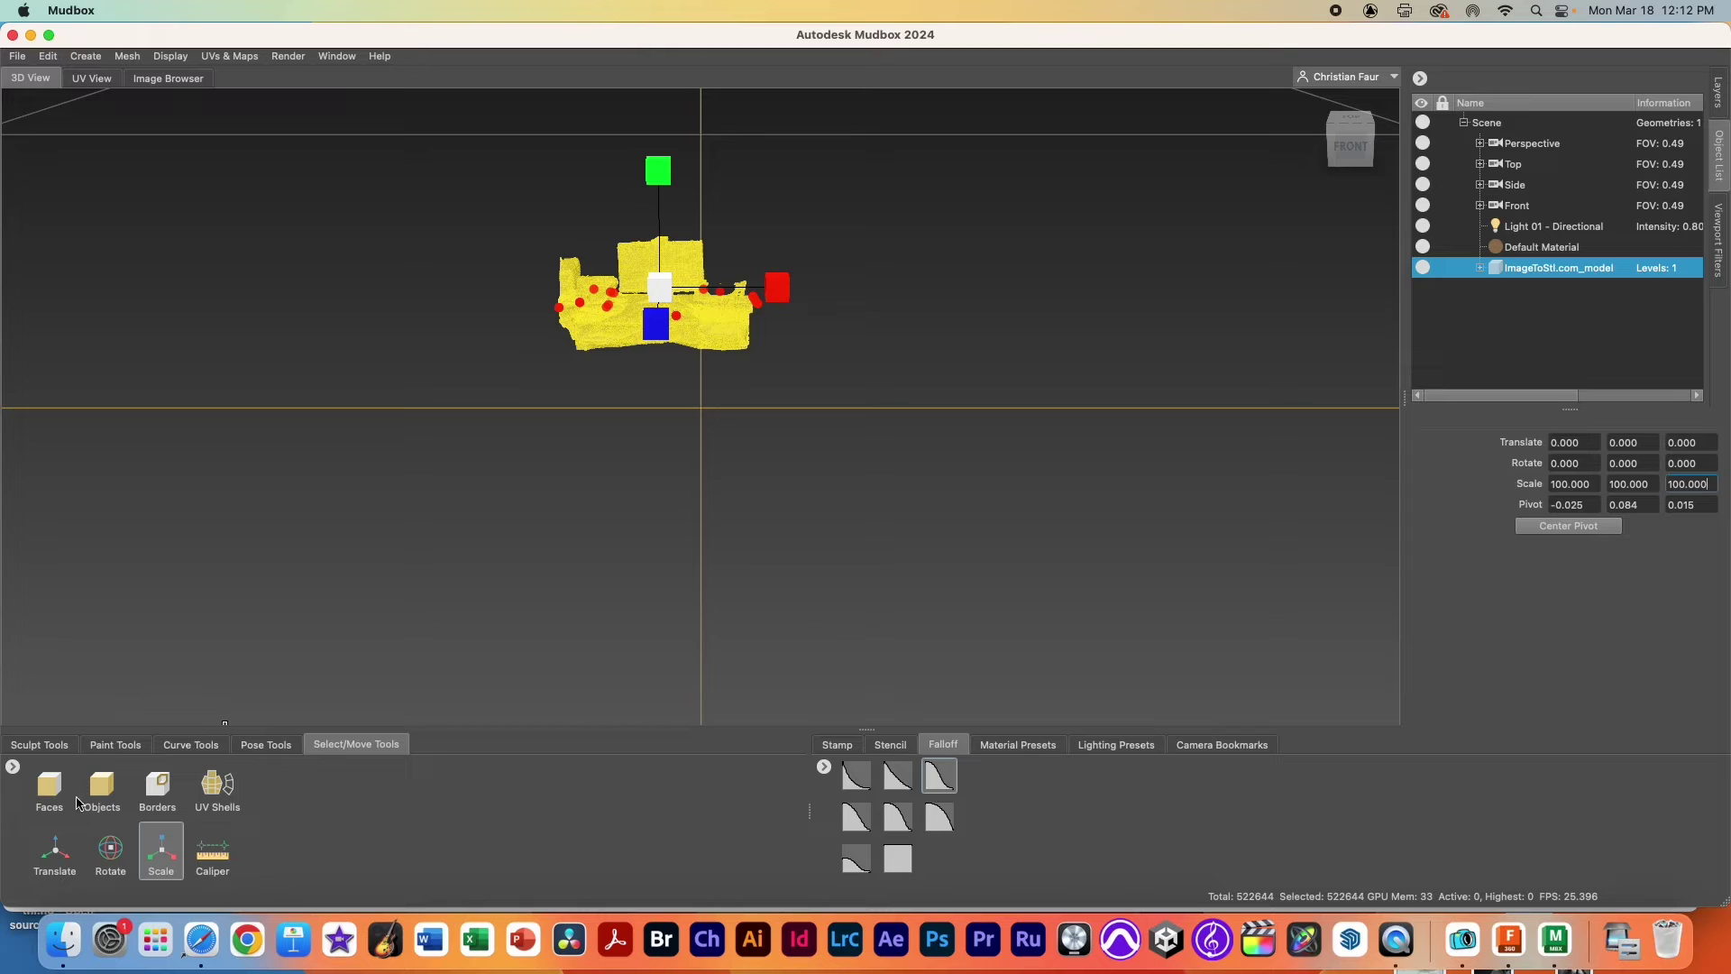
click(52, 783)
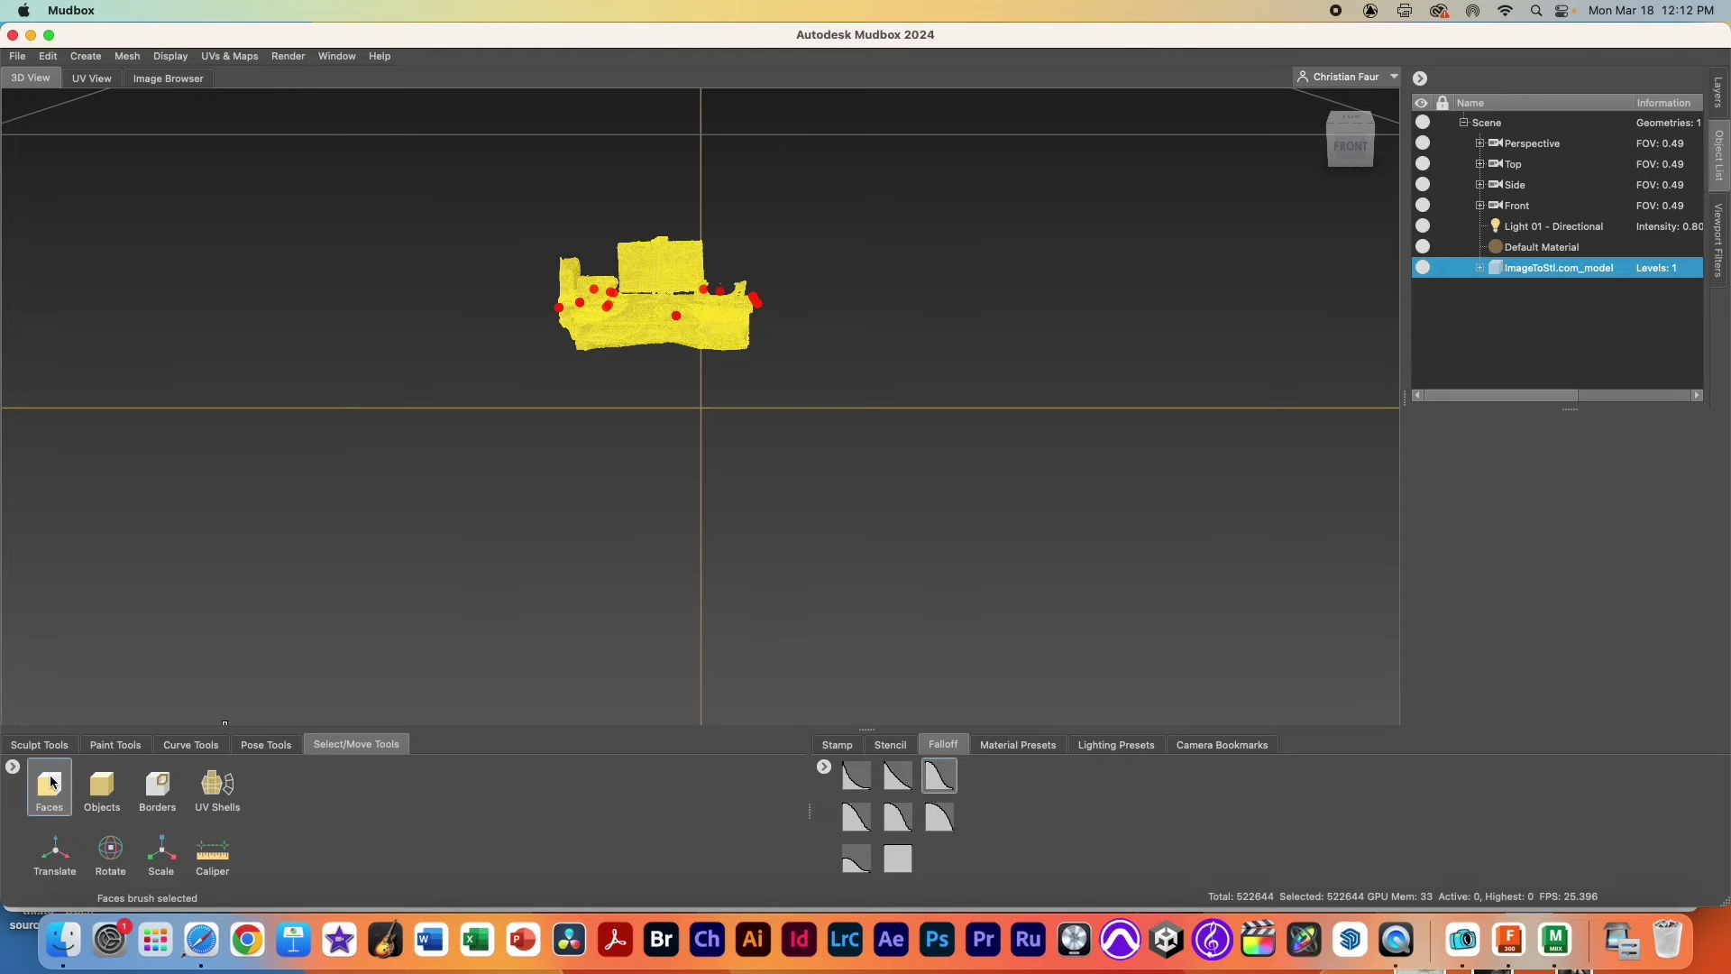
click(283, 156)
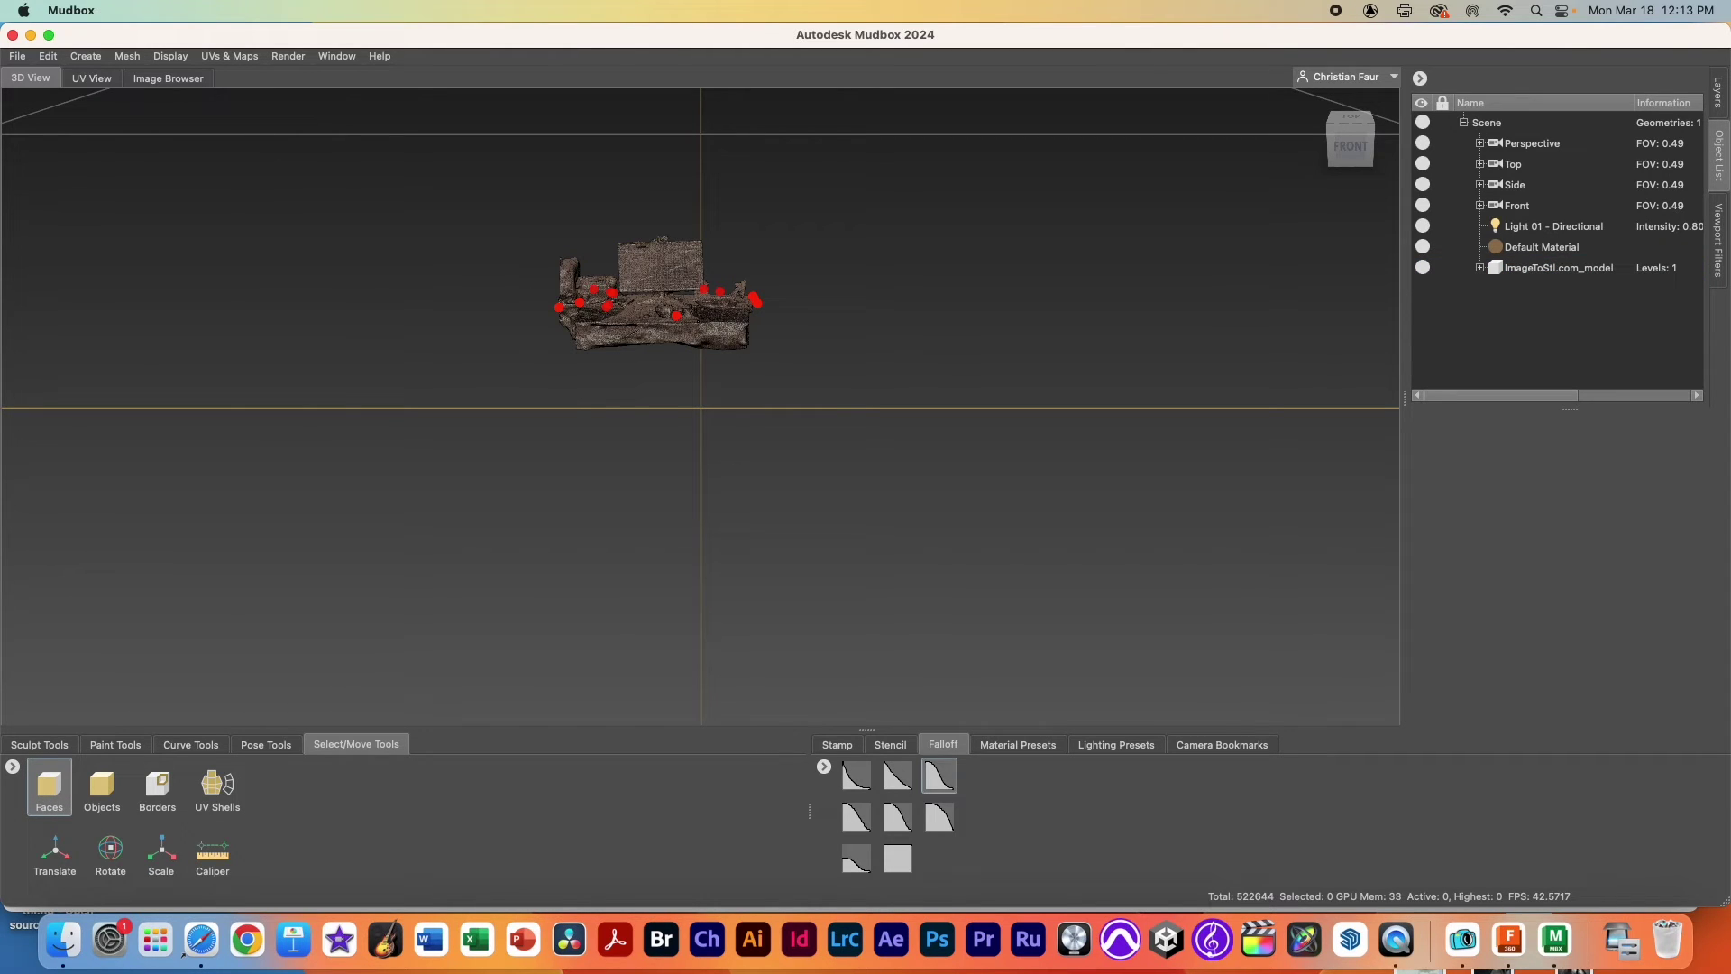
scroll(661, 267, up, 3)
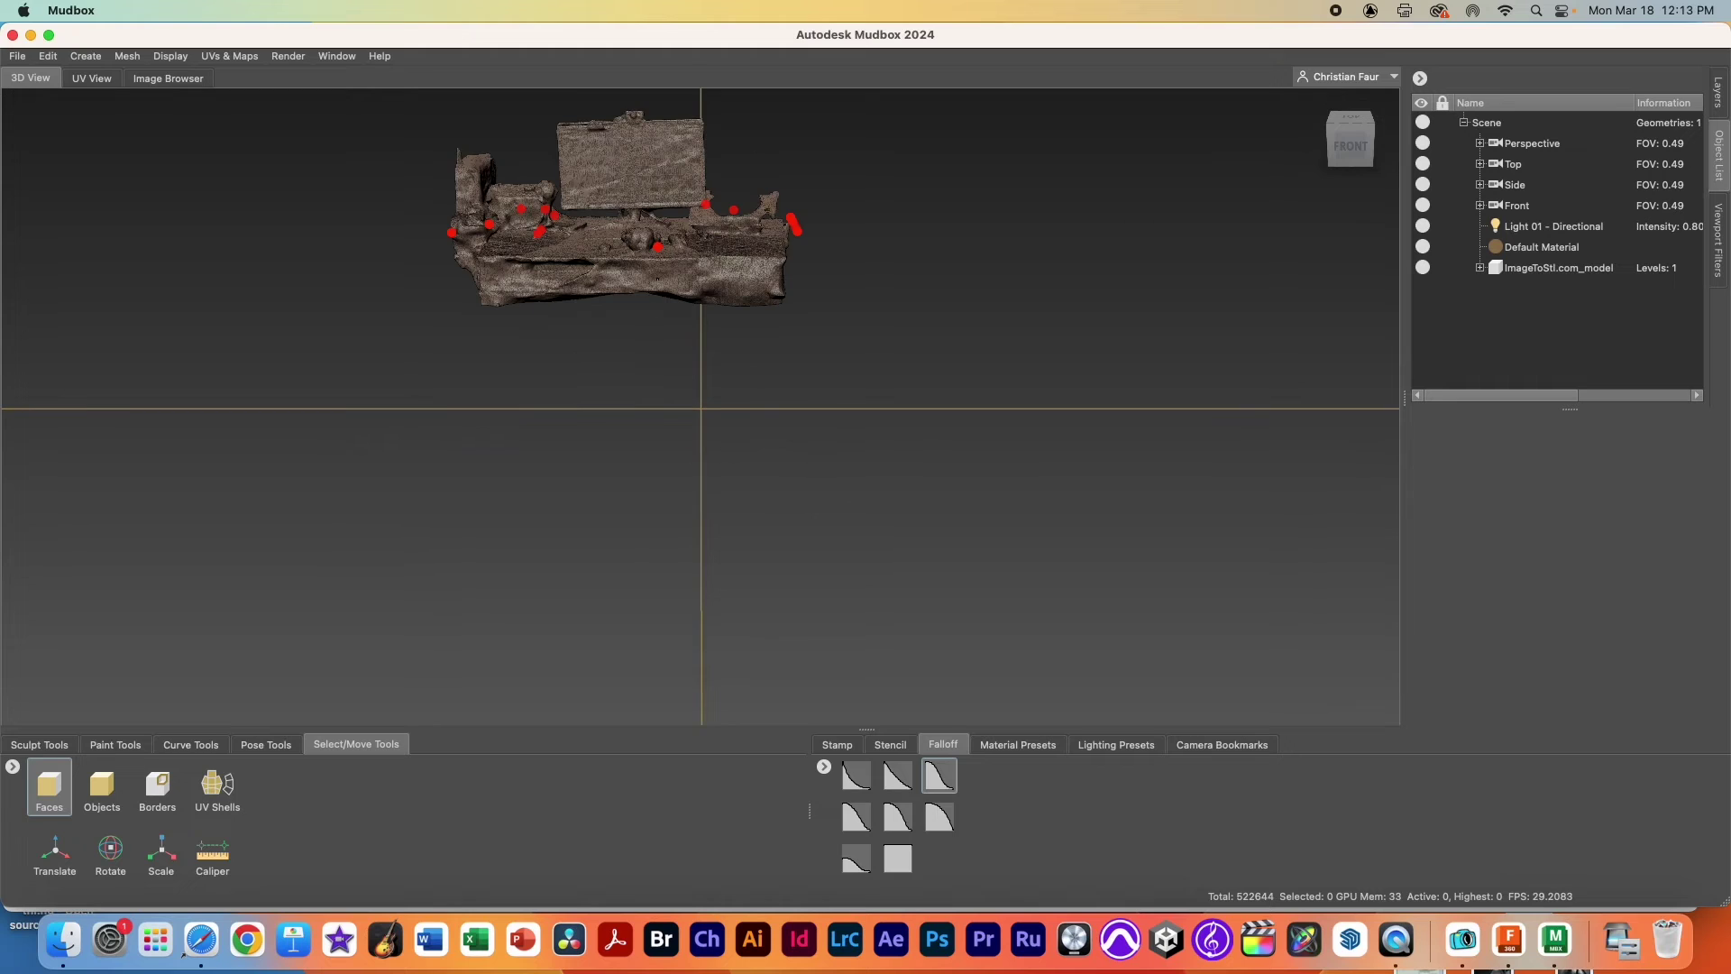
drag(661, 267, 682, 385)
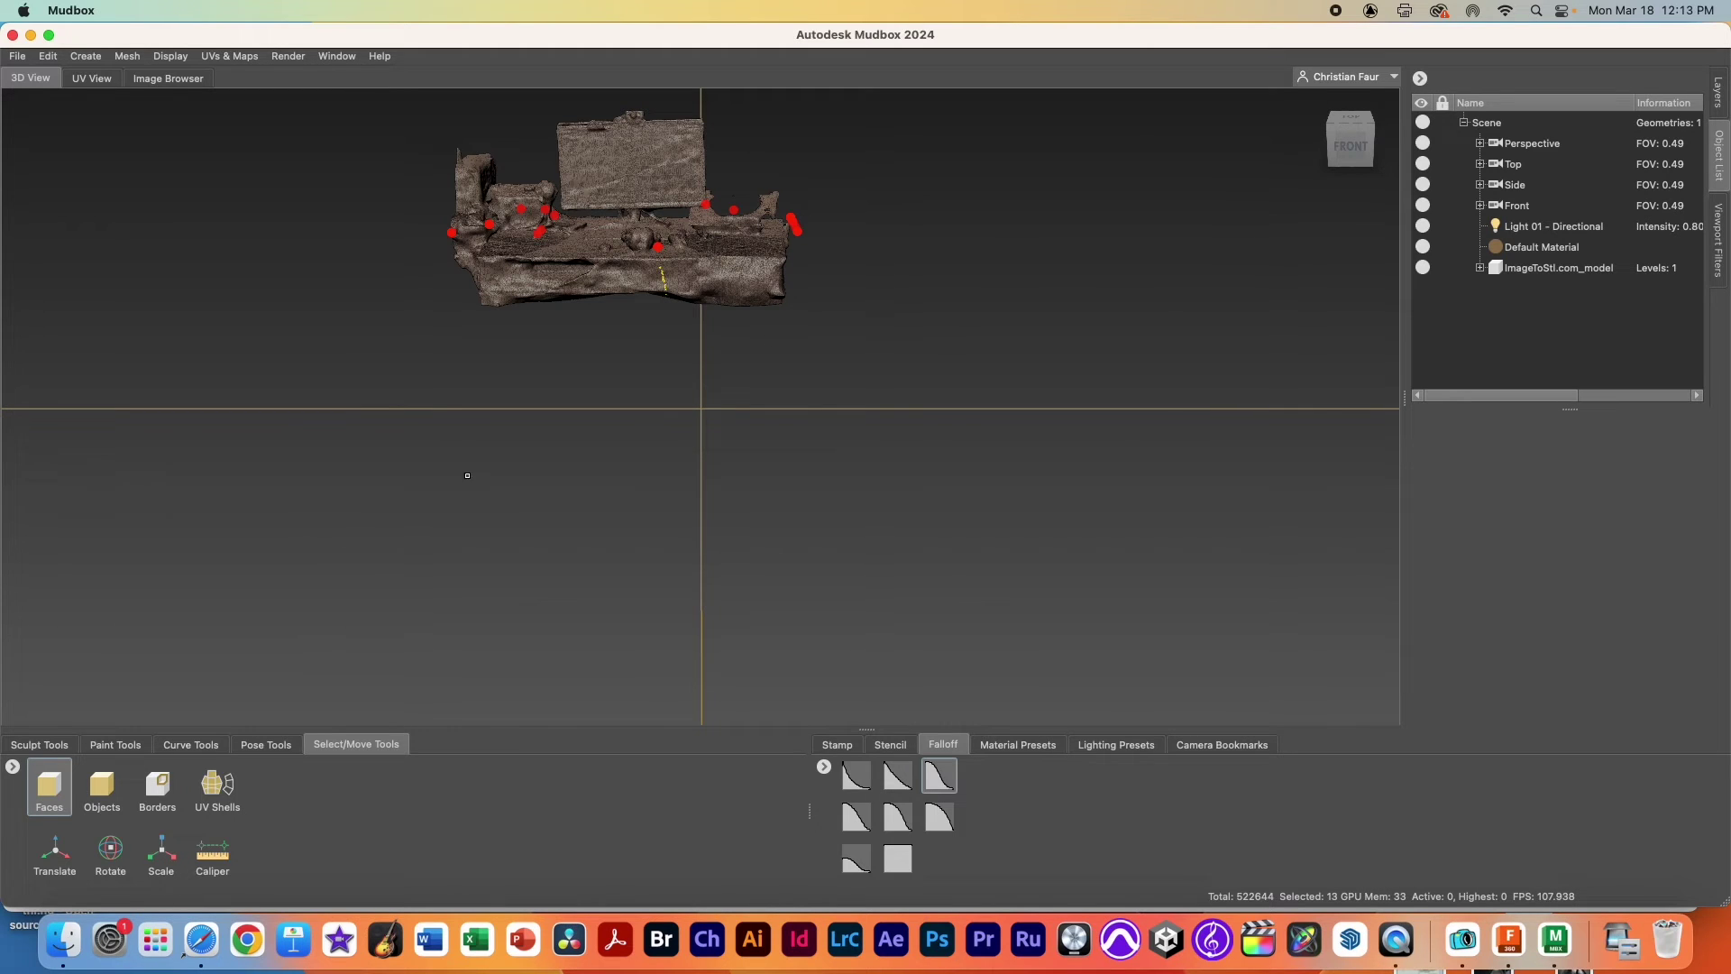
click(99, 58)
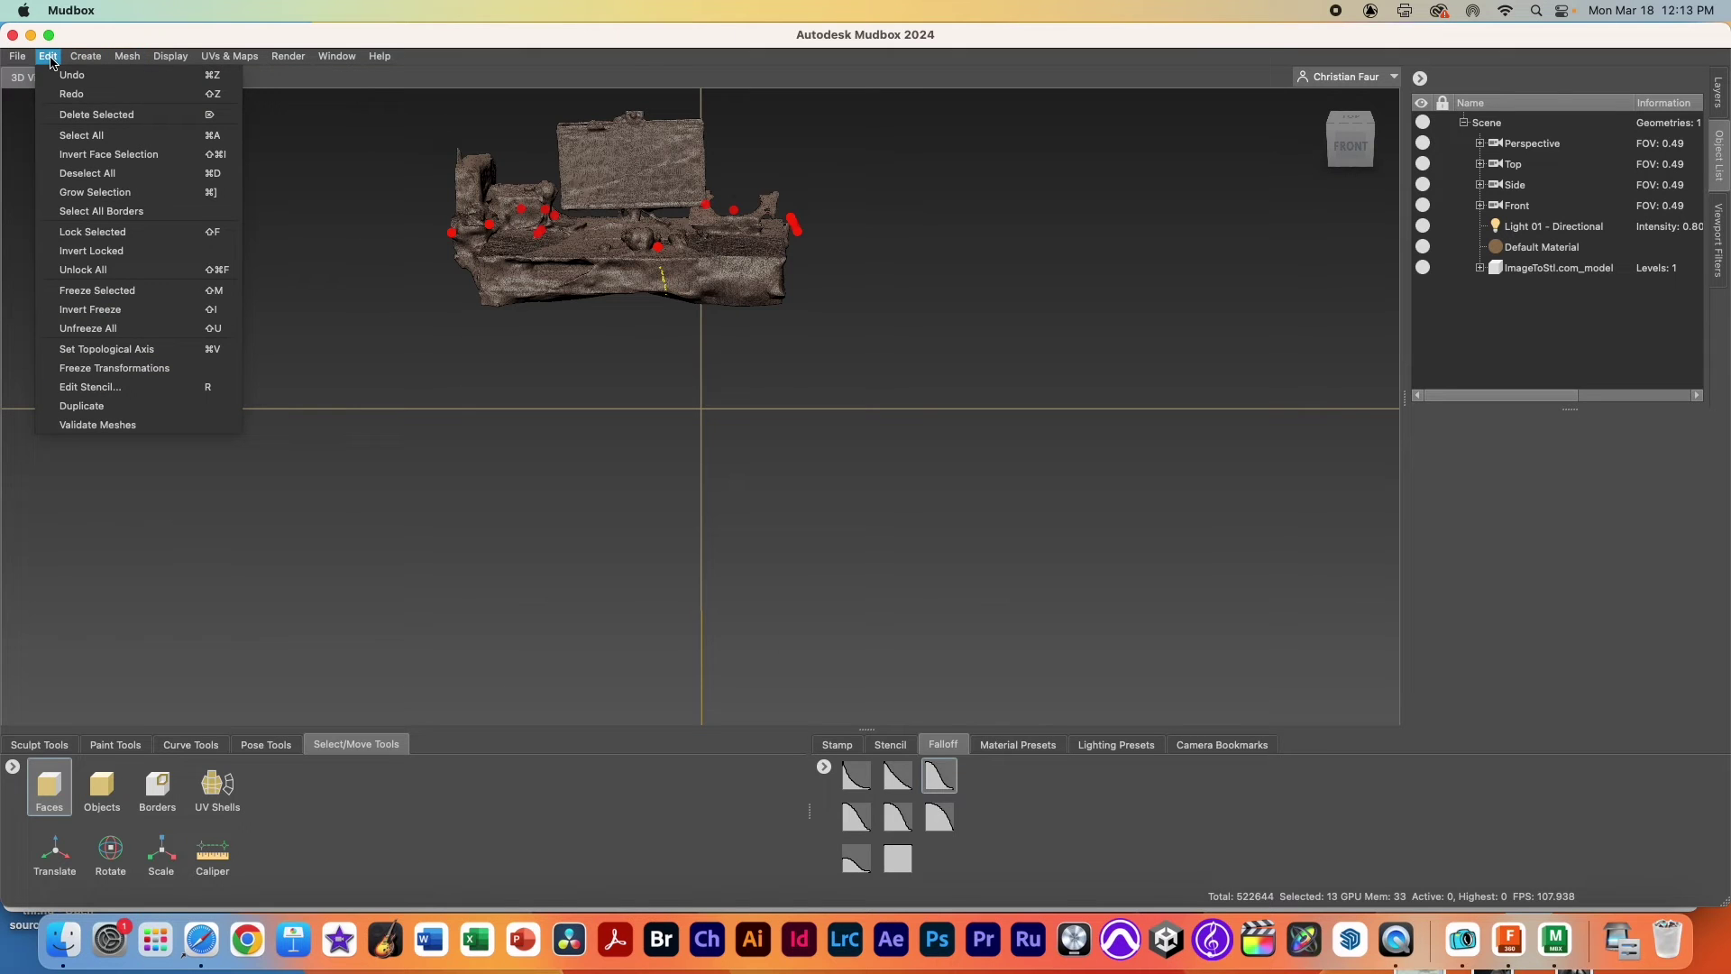
click(90, 173)
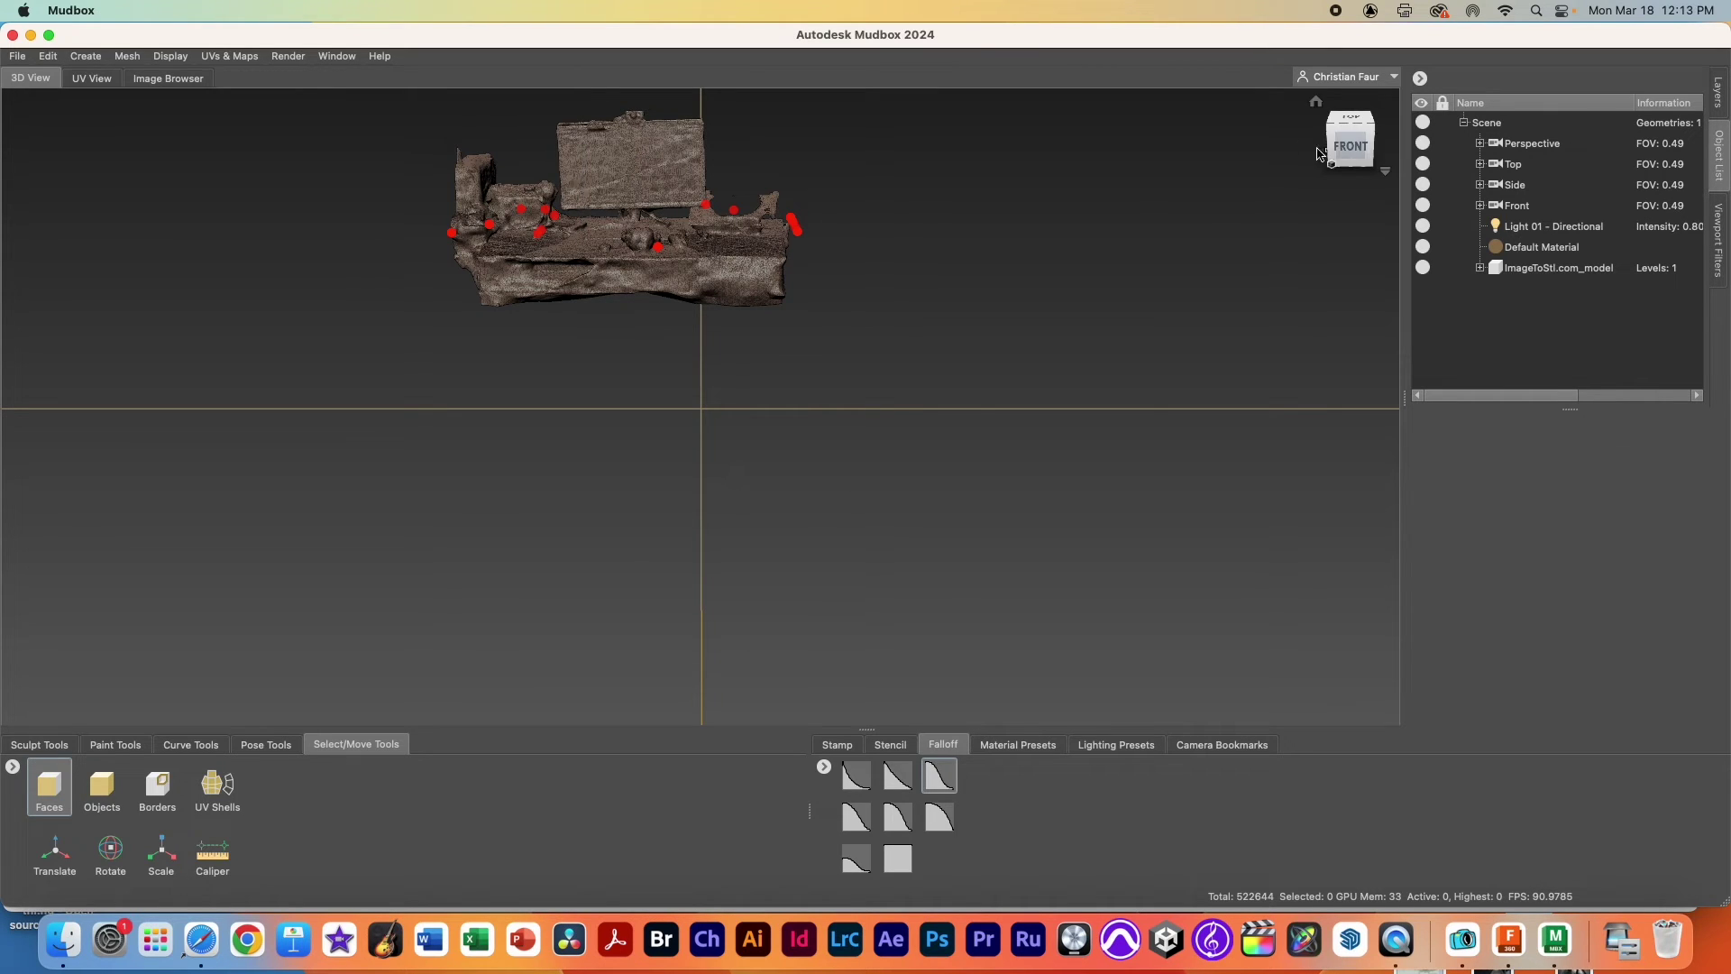
- Examine the scaled desk mesh from the back, below and front, checking the red-marked problem spots
click(1317, 102)
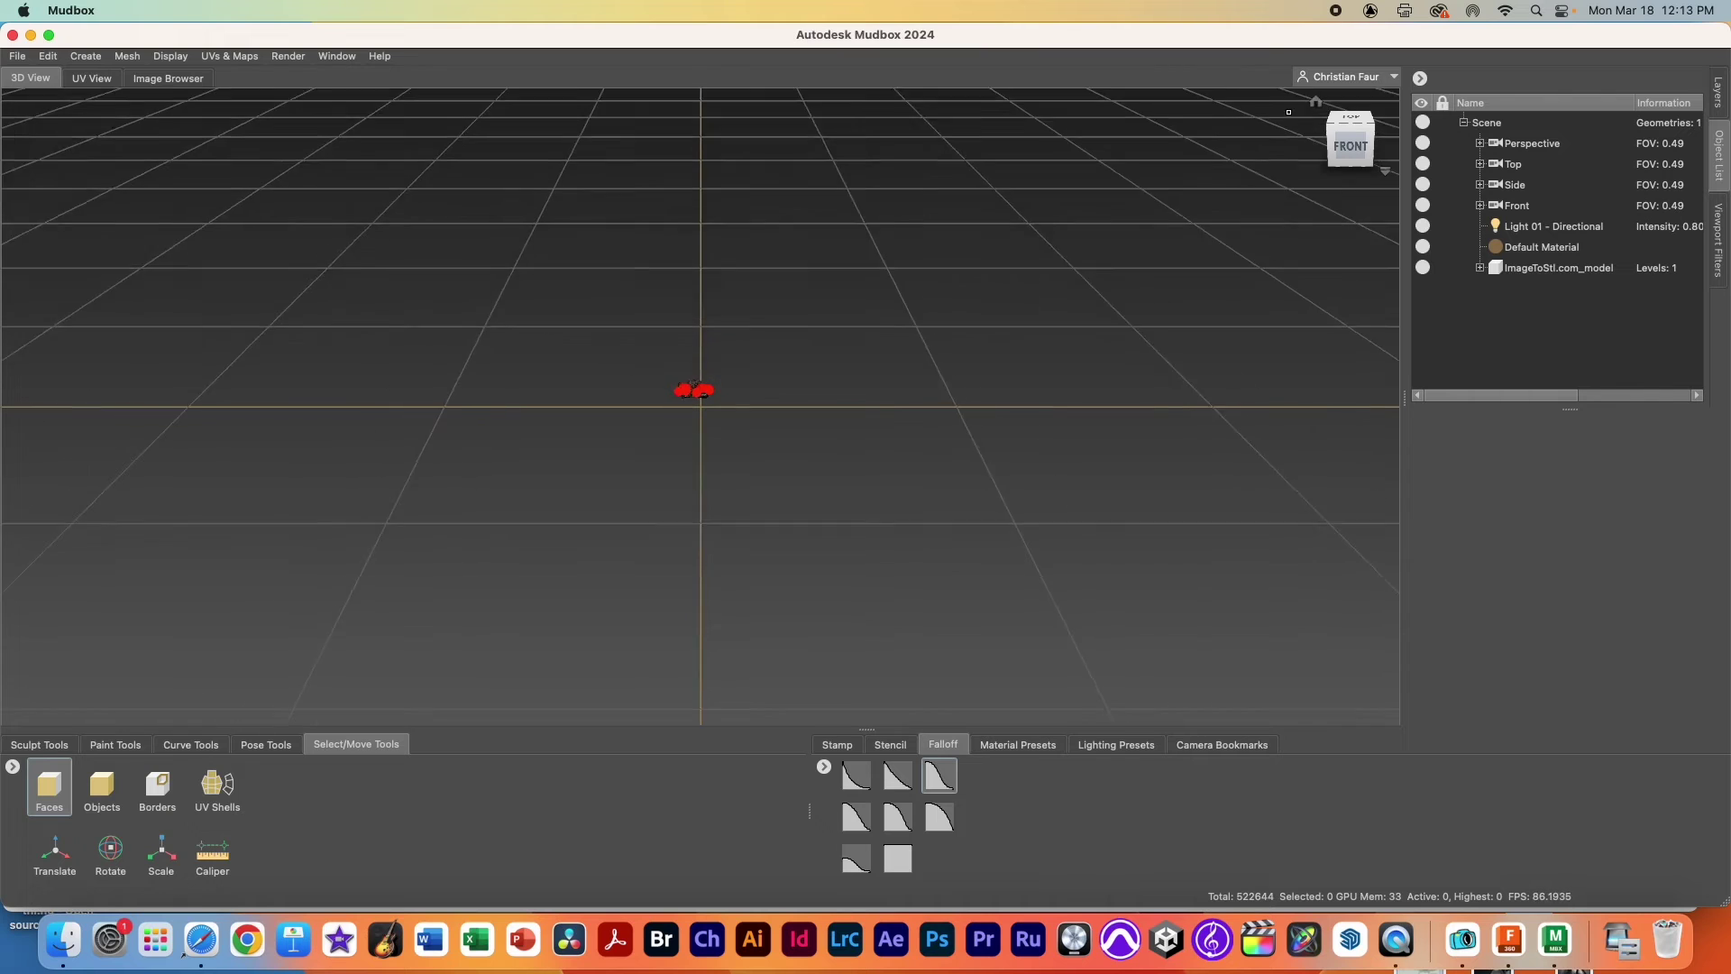
scroll(745, 397, up, 10)
scroll(710, 412, down, 5)
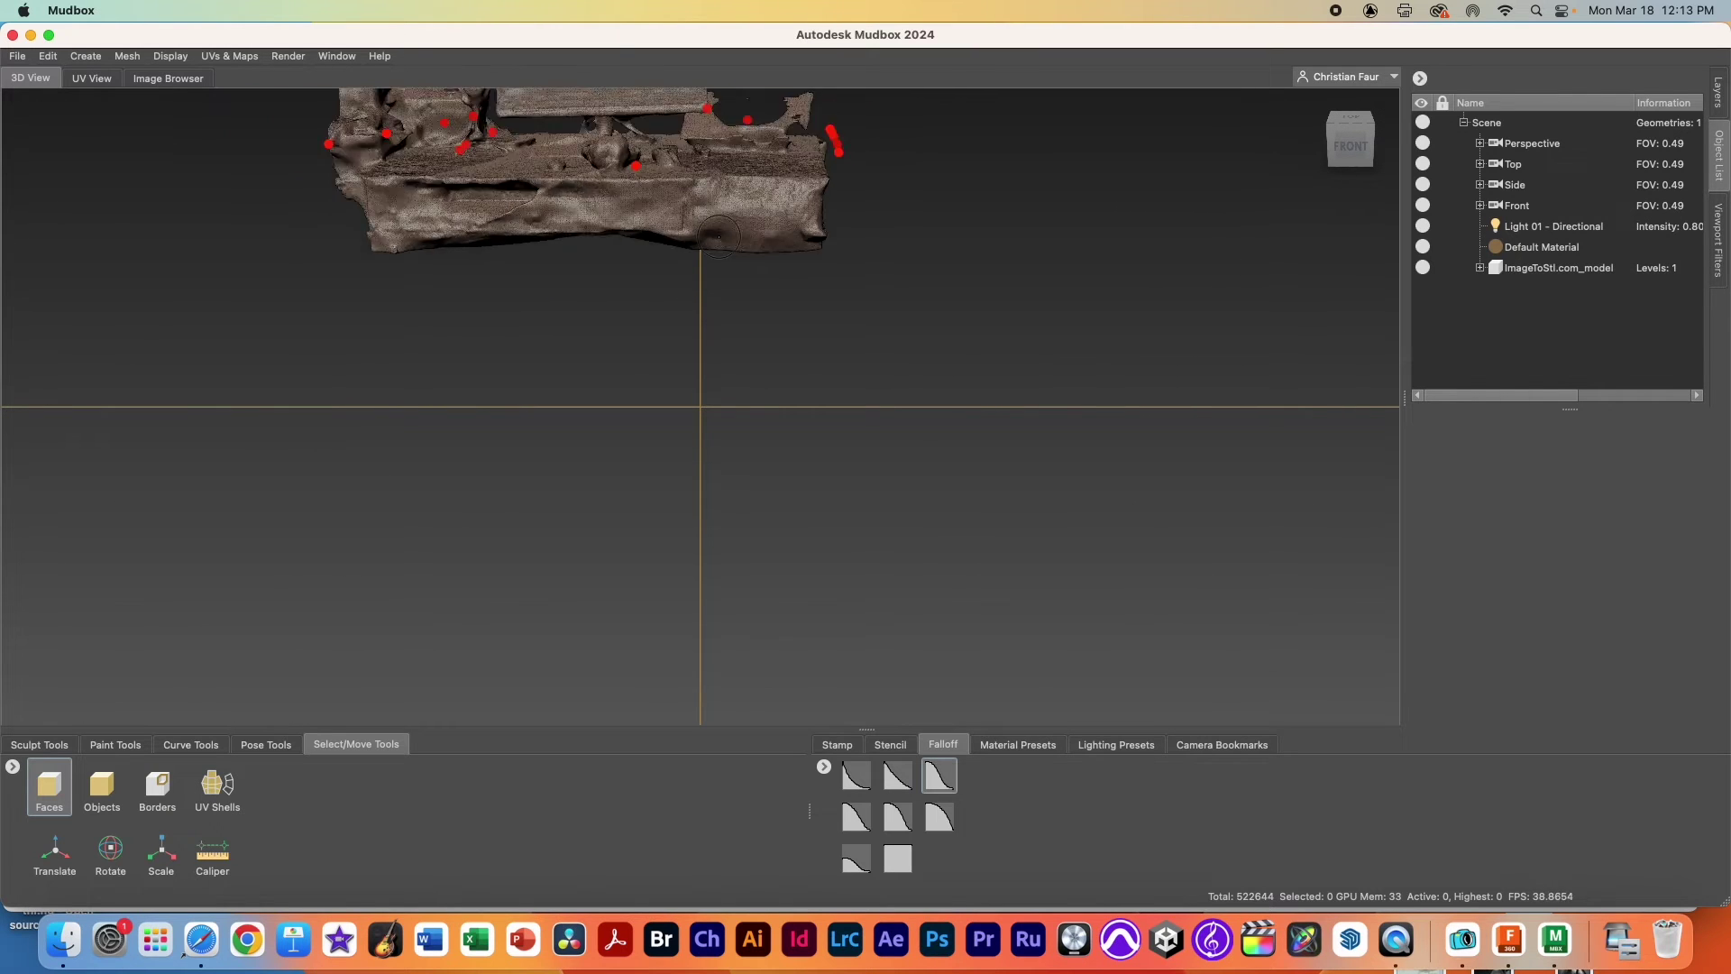
alt+middle_drag(715, 236, 729, 462)
alt+drag(773, 463, 430, 301)
alt+right_drag(430, 302, 618, 335)
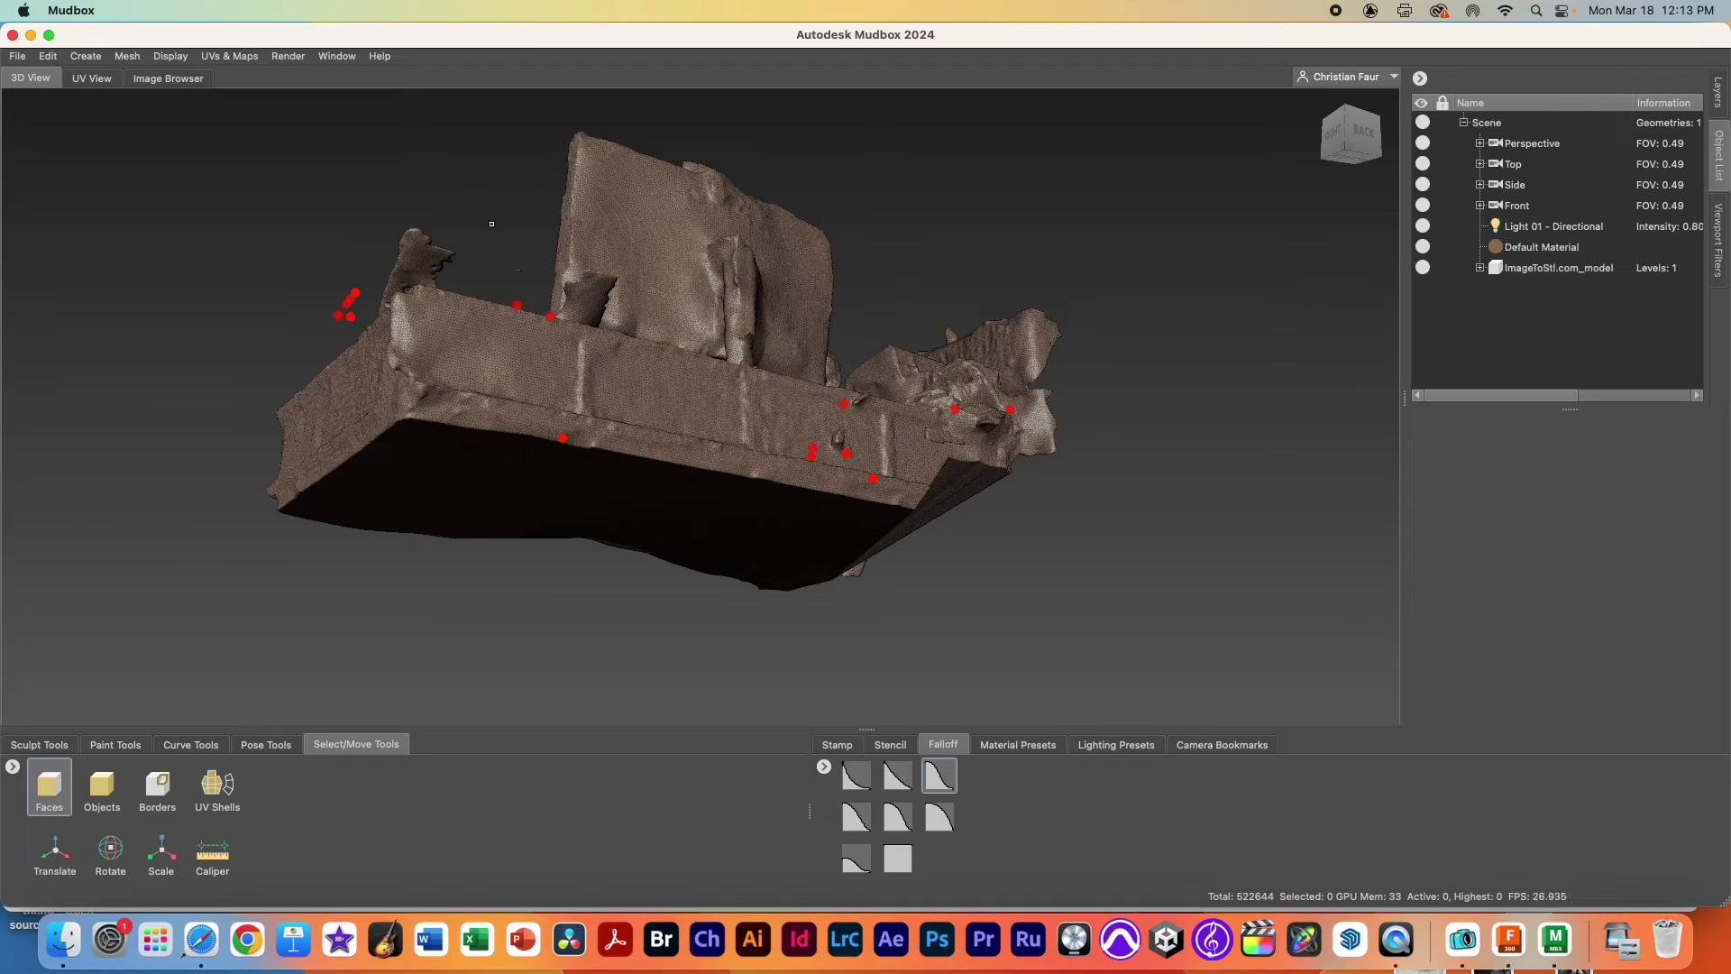
alt+drag(490, 220, 495, 305)
alt+right_drag(397, 213, 484, 216)
alt+drag(485, 214, 396, 95)
alt+drag(861, 165, 1049, 428)
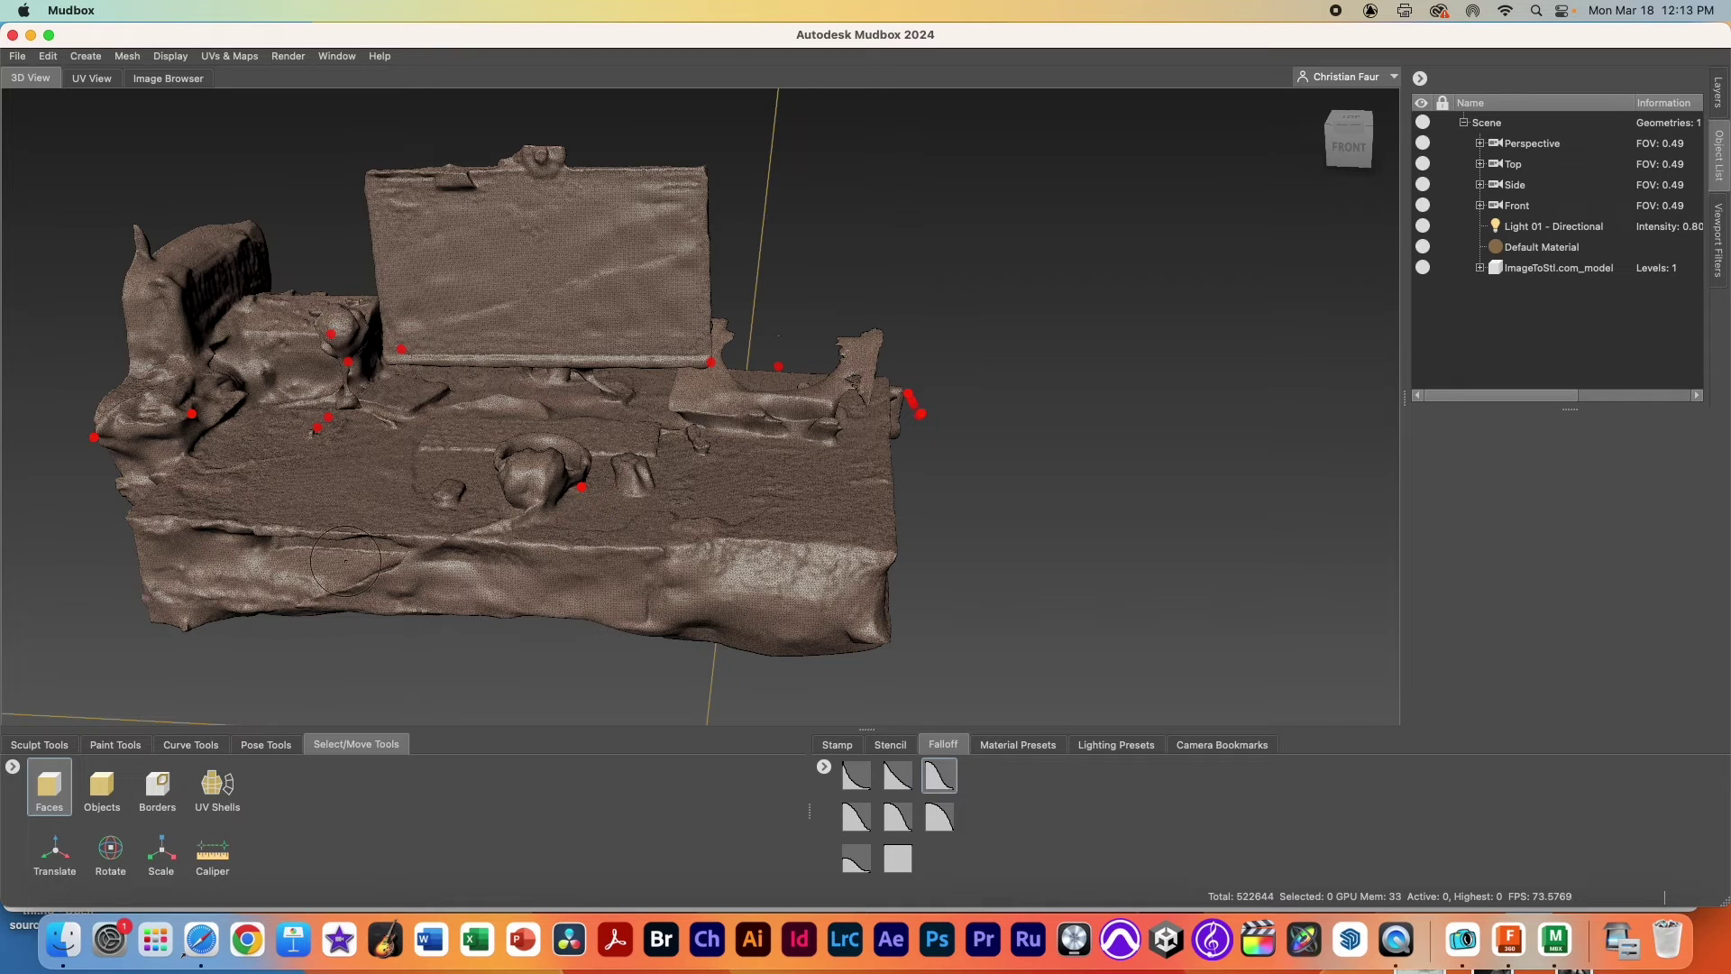
- Select the connected desk mesh, invert the face selection, and delete the disconnected lamp and stray pieces
click(368, 478)
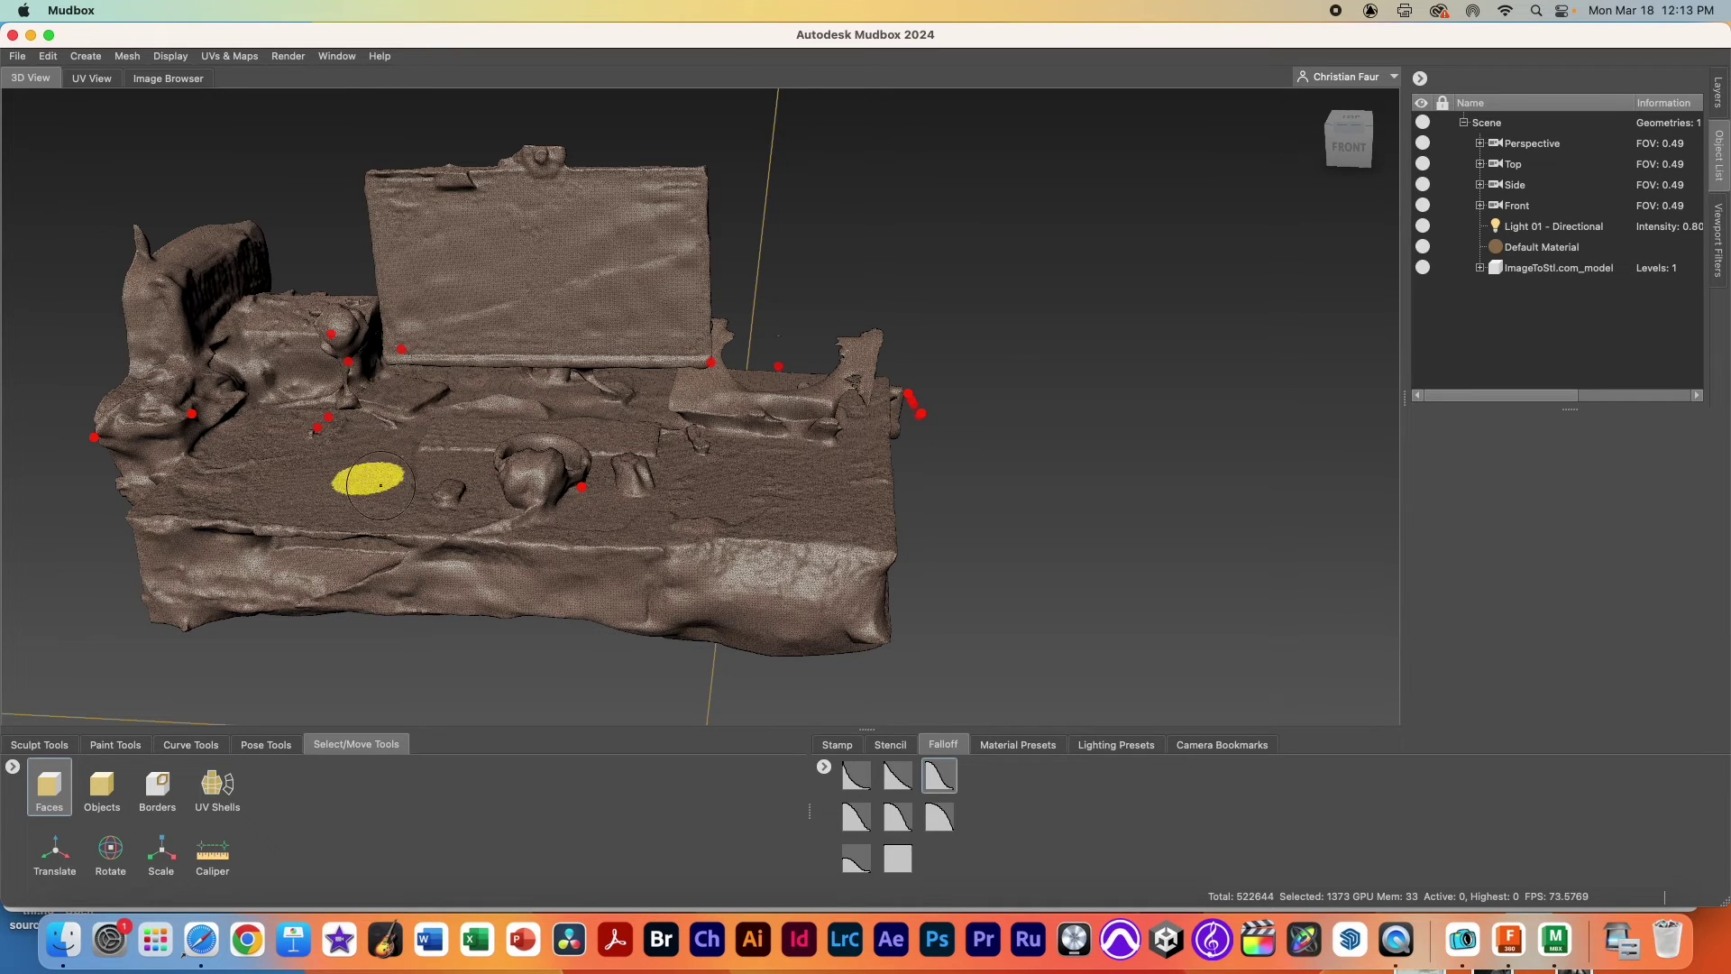
double_click(374, 477)
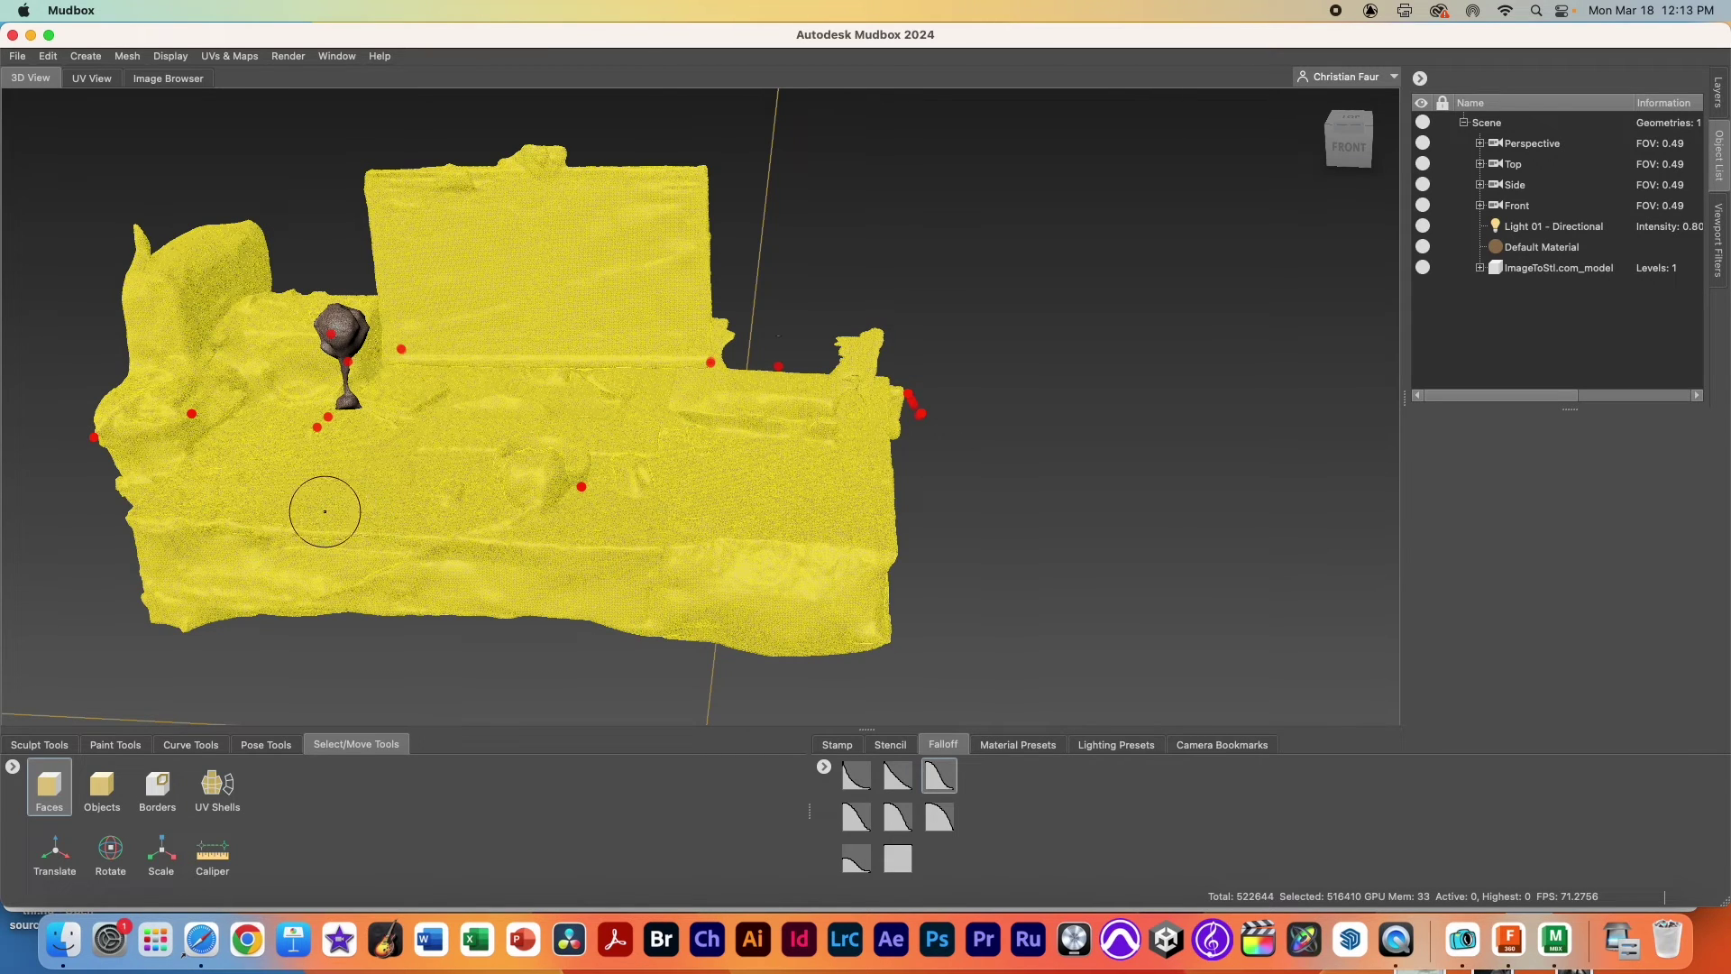
alt+drag(333, 487, 463, 514)
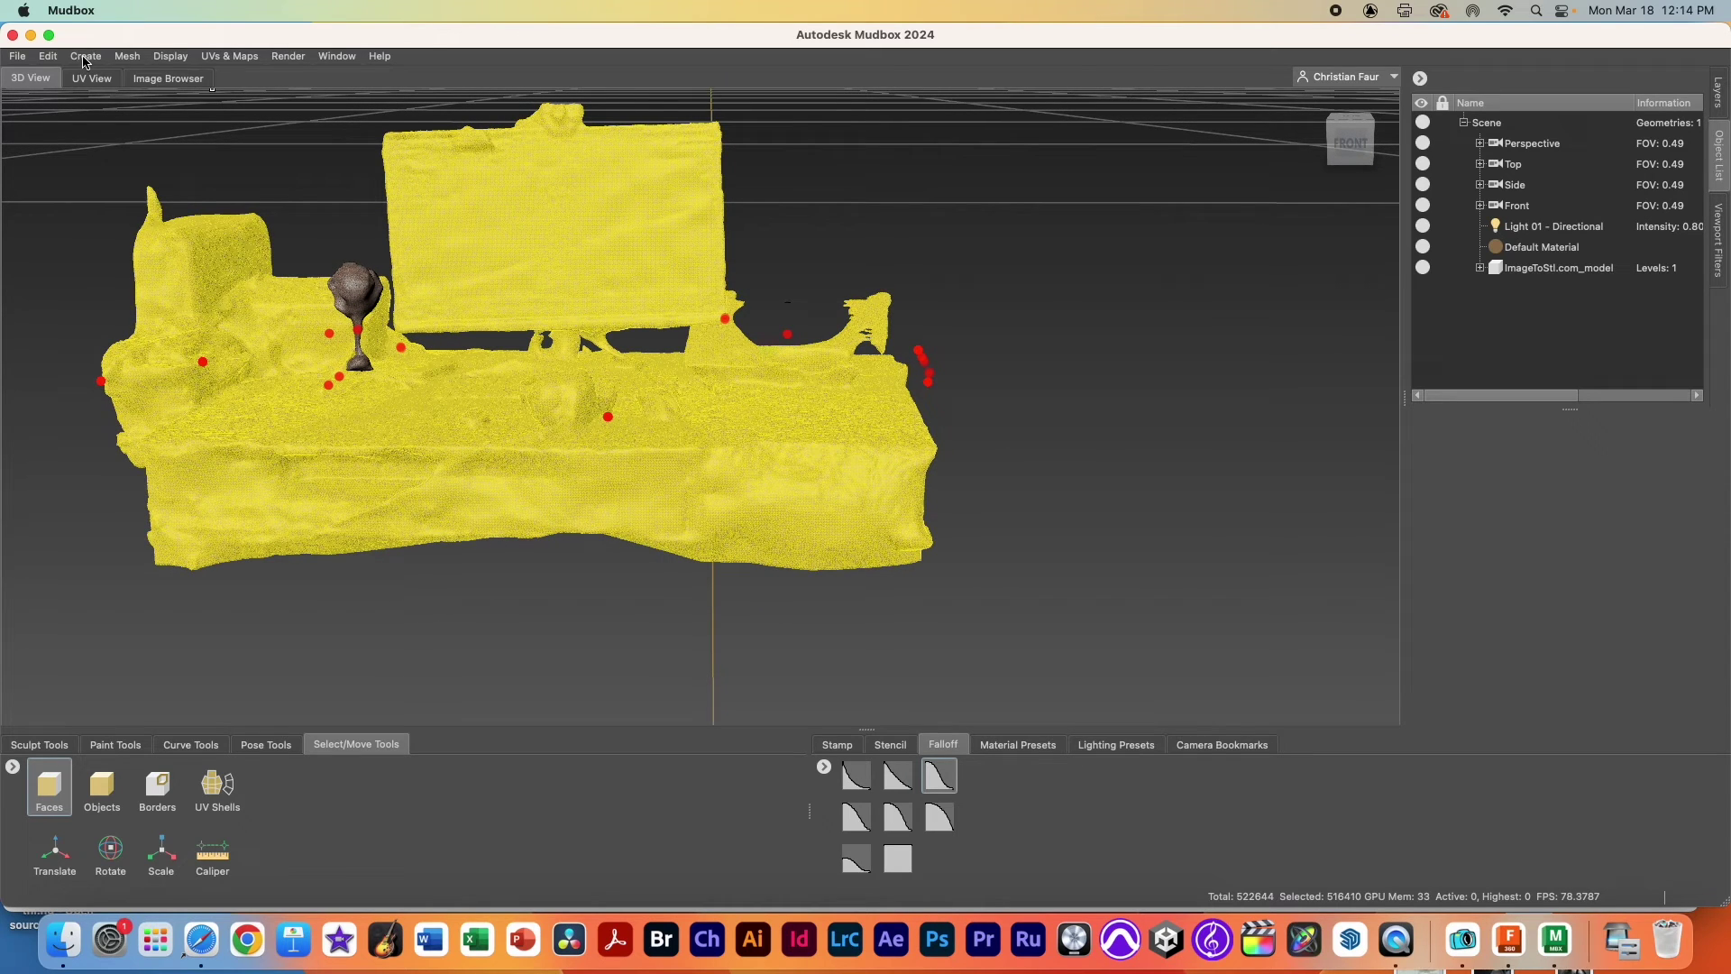
click(48, 56)
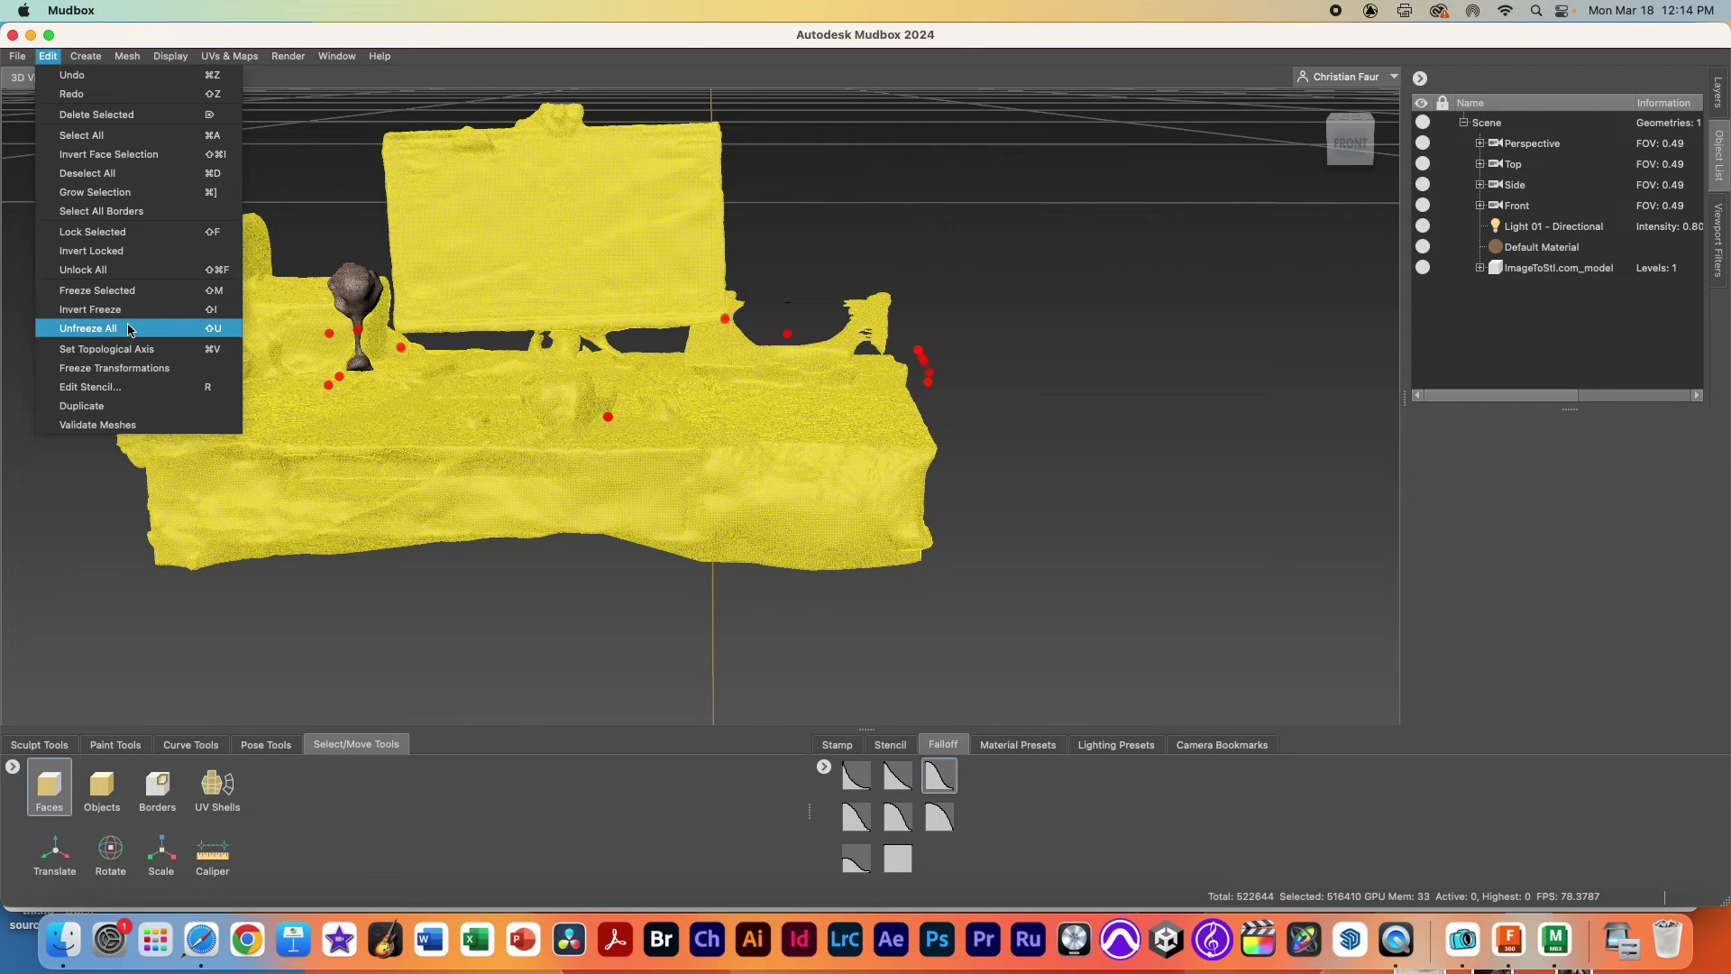
click(147, 157)
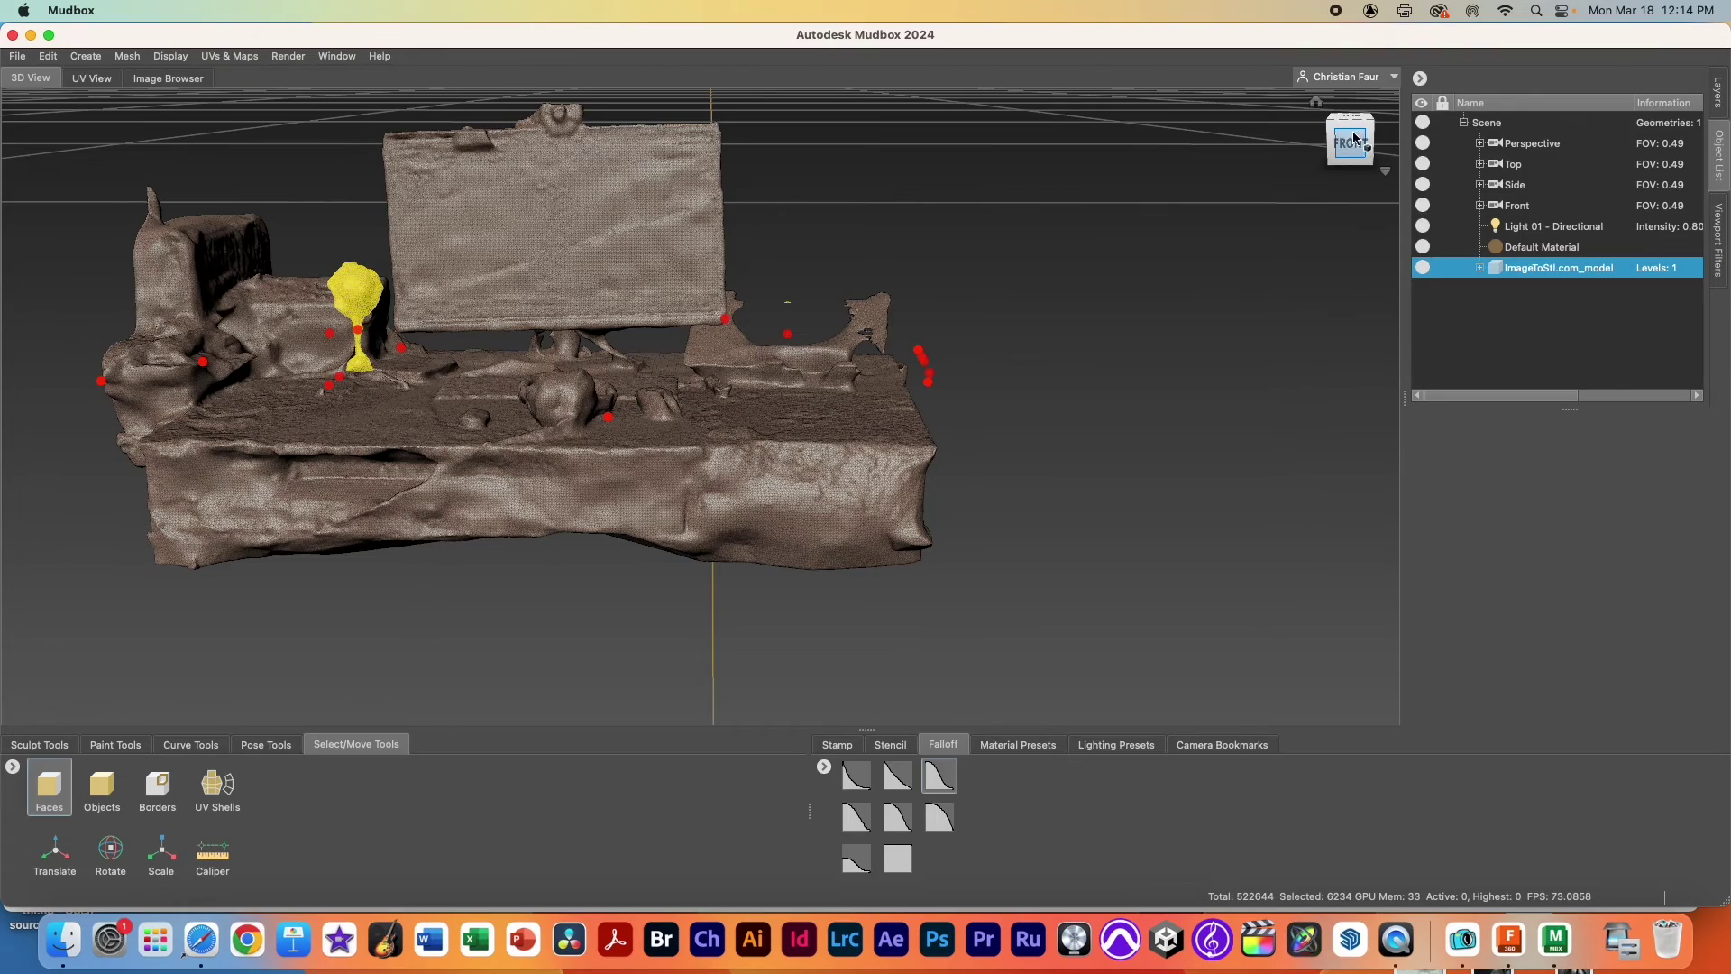
mouse_move(1354, 137)
mouse_down()
mouse_move(1325, 163)
mouse_move(1148, 171)
mouse_move(1032, 142)
mouse_move(1074, 174)
mouse_move(1265, 167)
mouse_move(1549, 112)
mouse_move(1451, 145)
mouse_move(1349, 149)
mouse_up()
key(Delete)
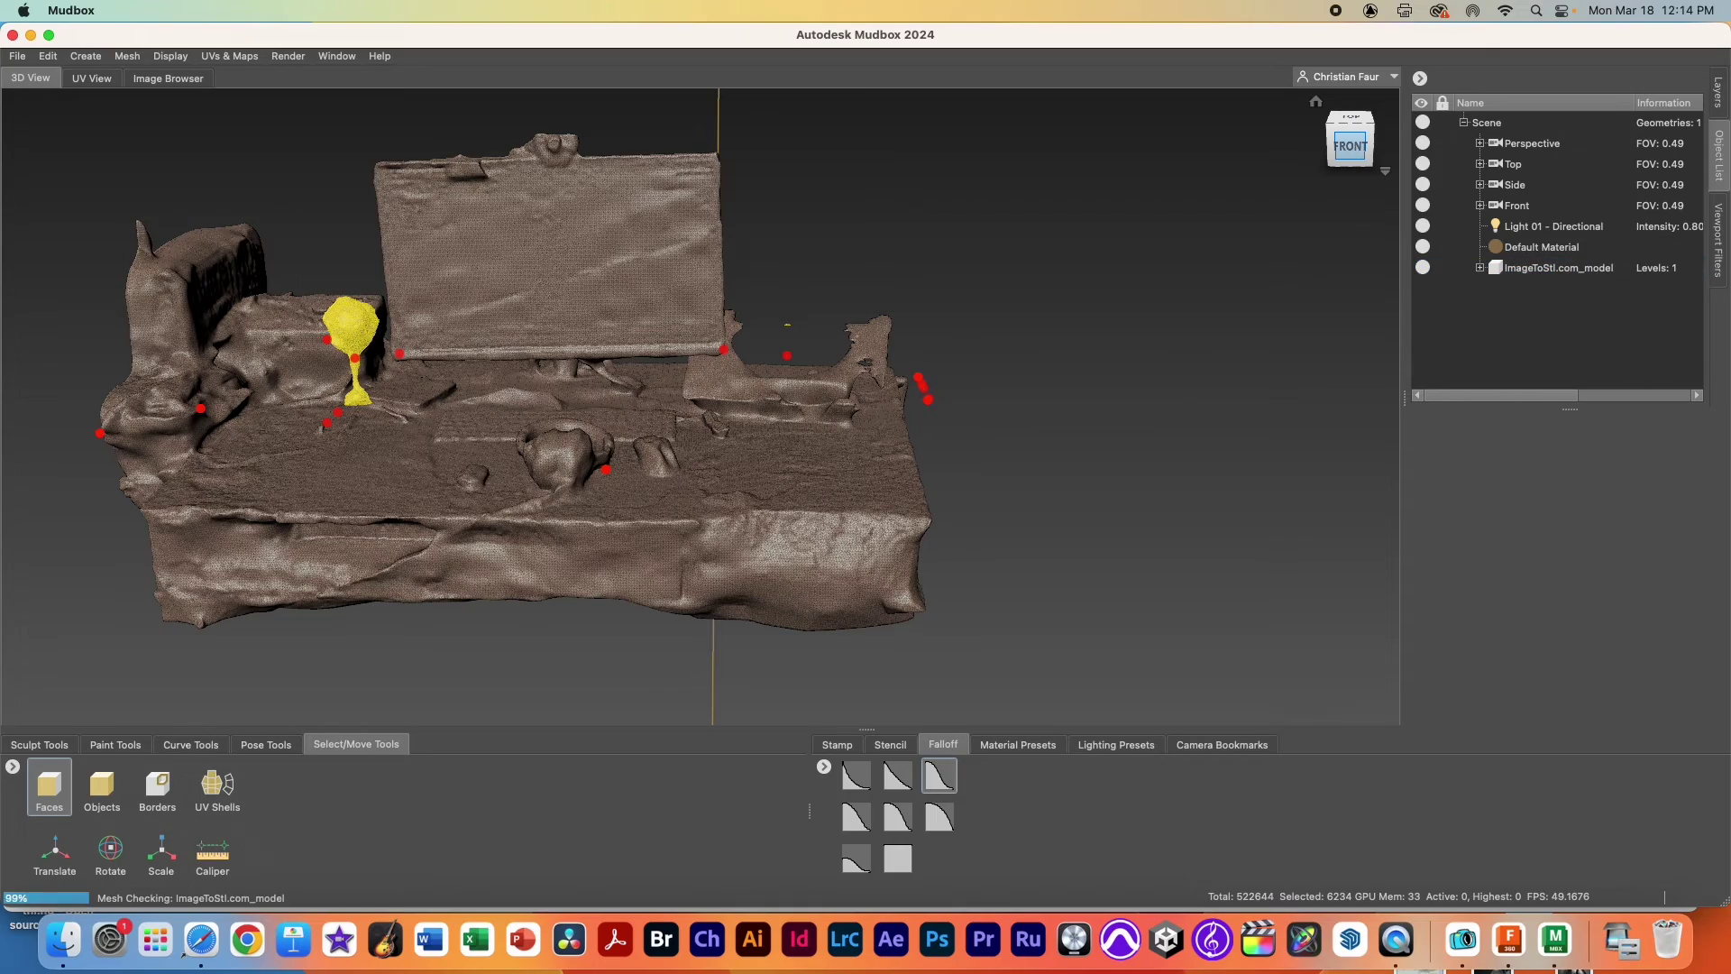
drag(1340, 158, 1086, 203)
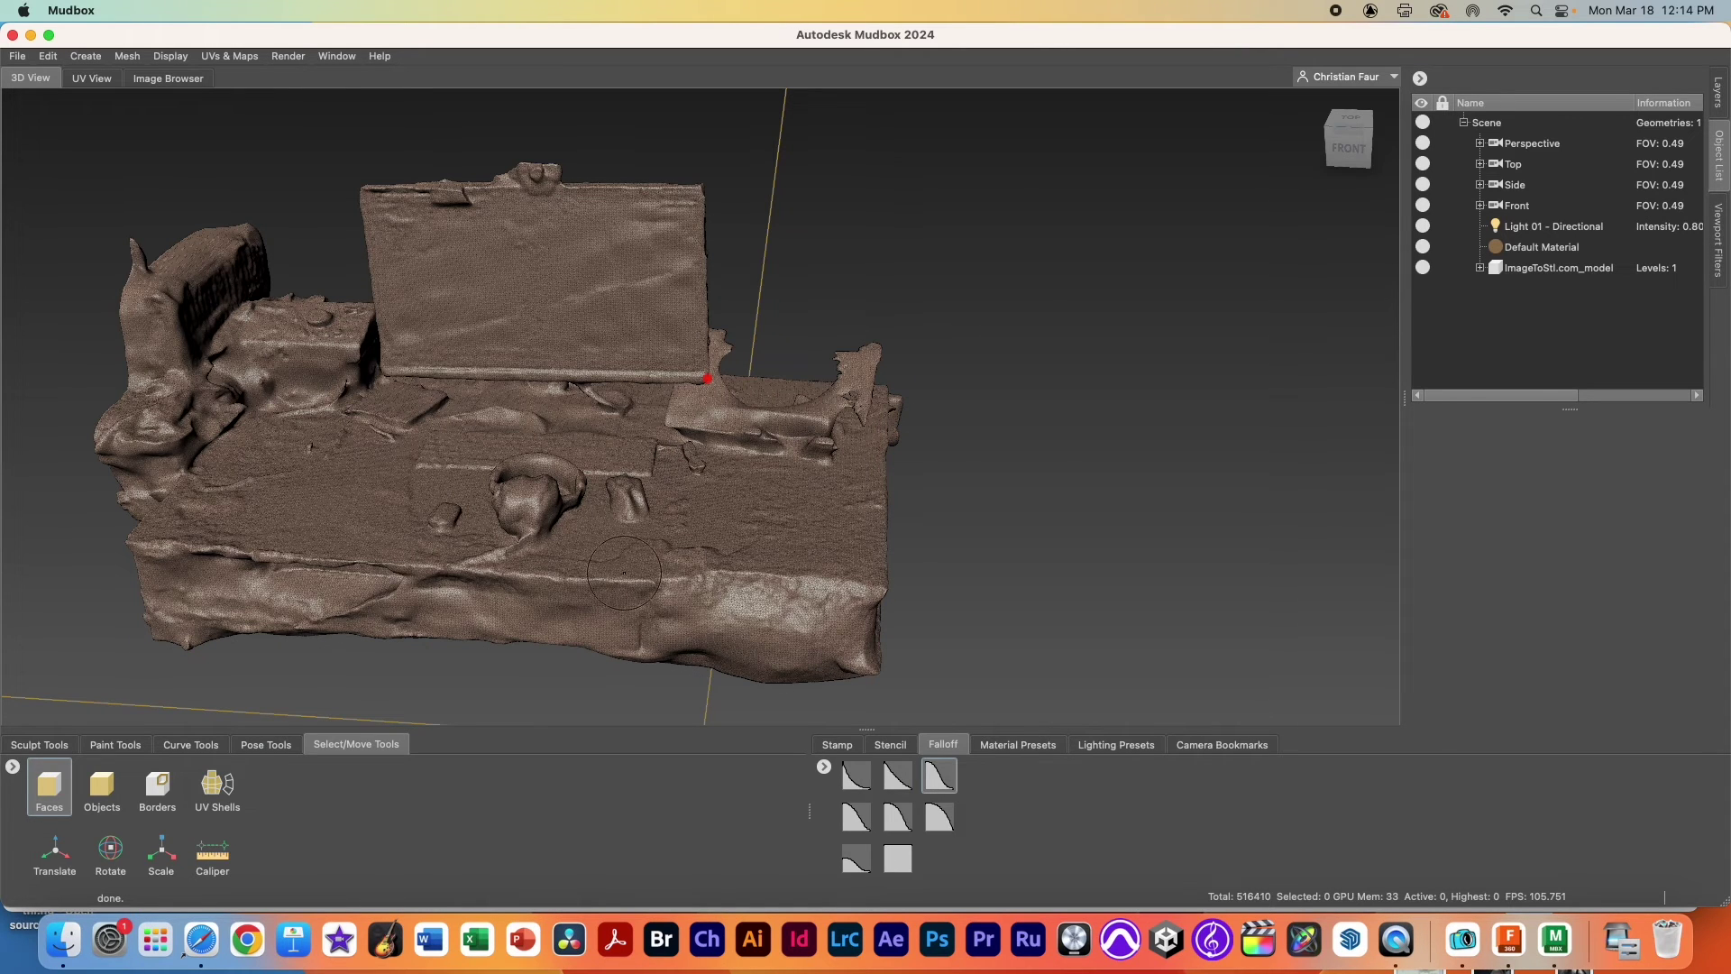
- Select the faces of the jagged upright fragment at the desk's rear right corner
alt+drag(647, 588, 372, 521)
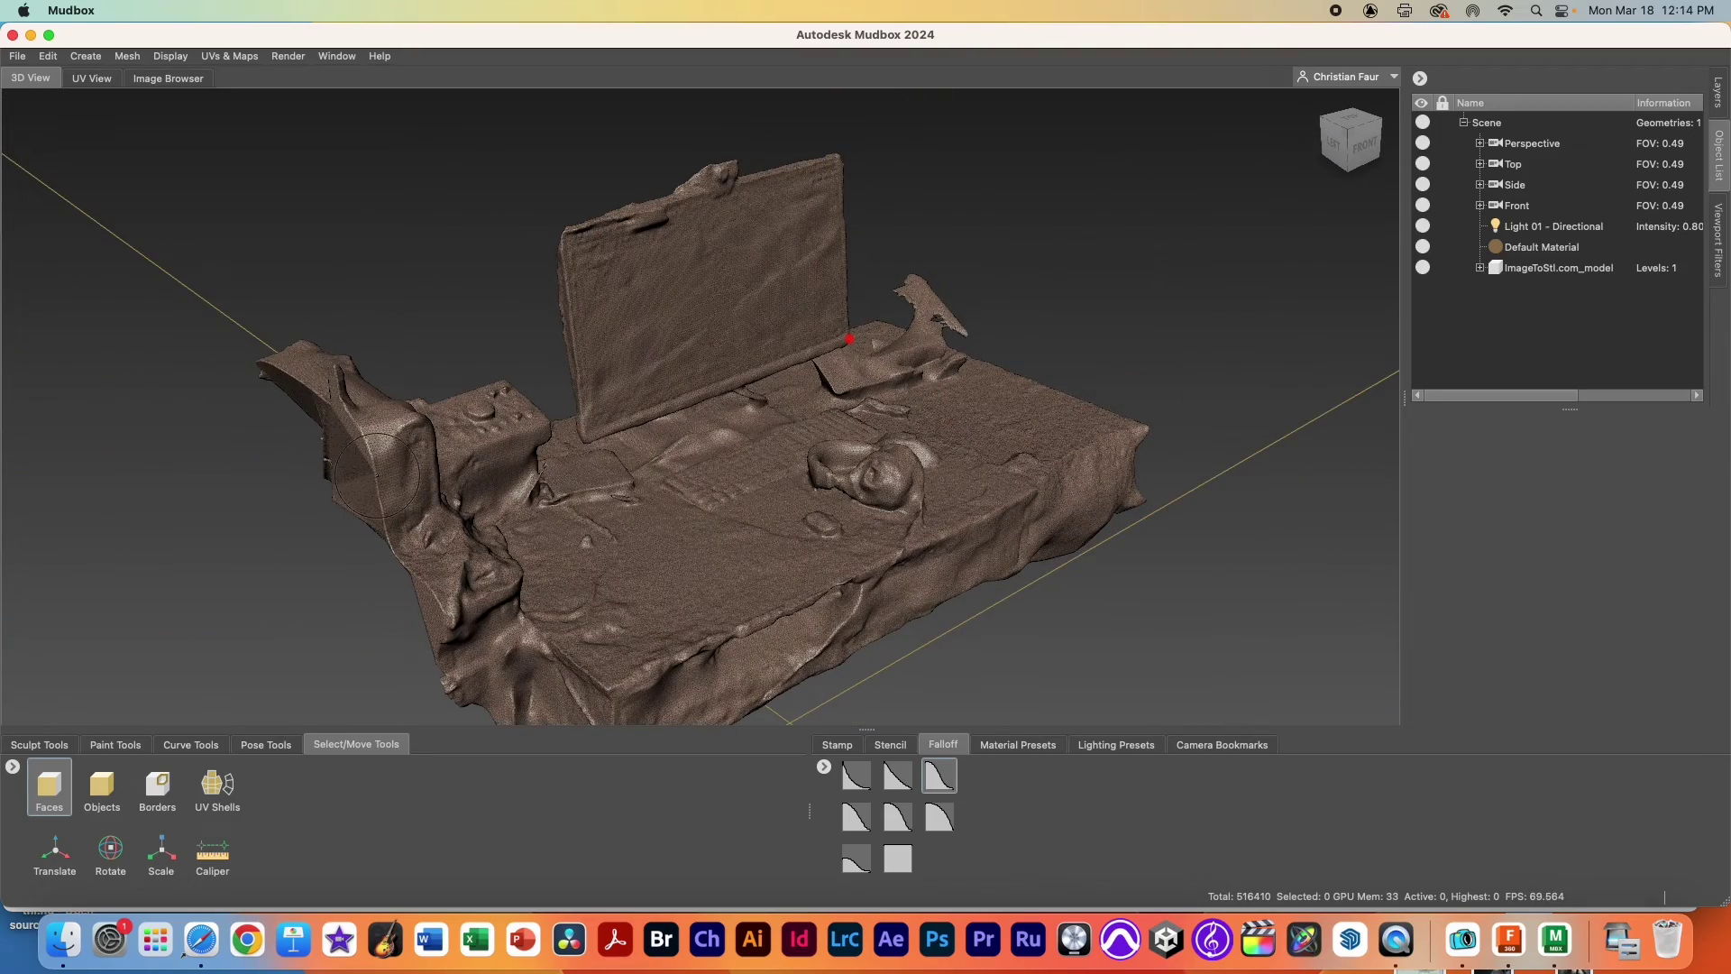
alt+drag(458, 563, 388, 563)
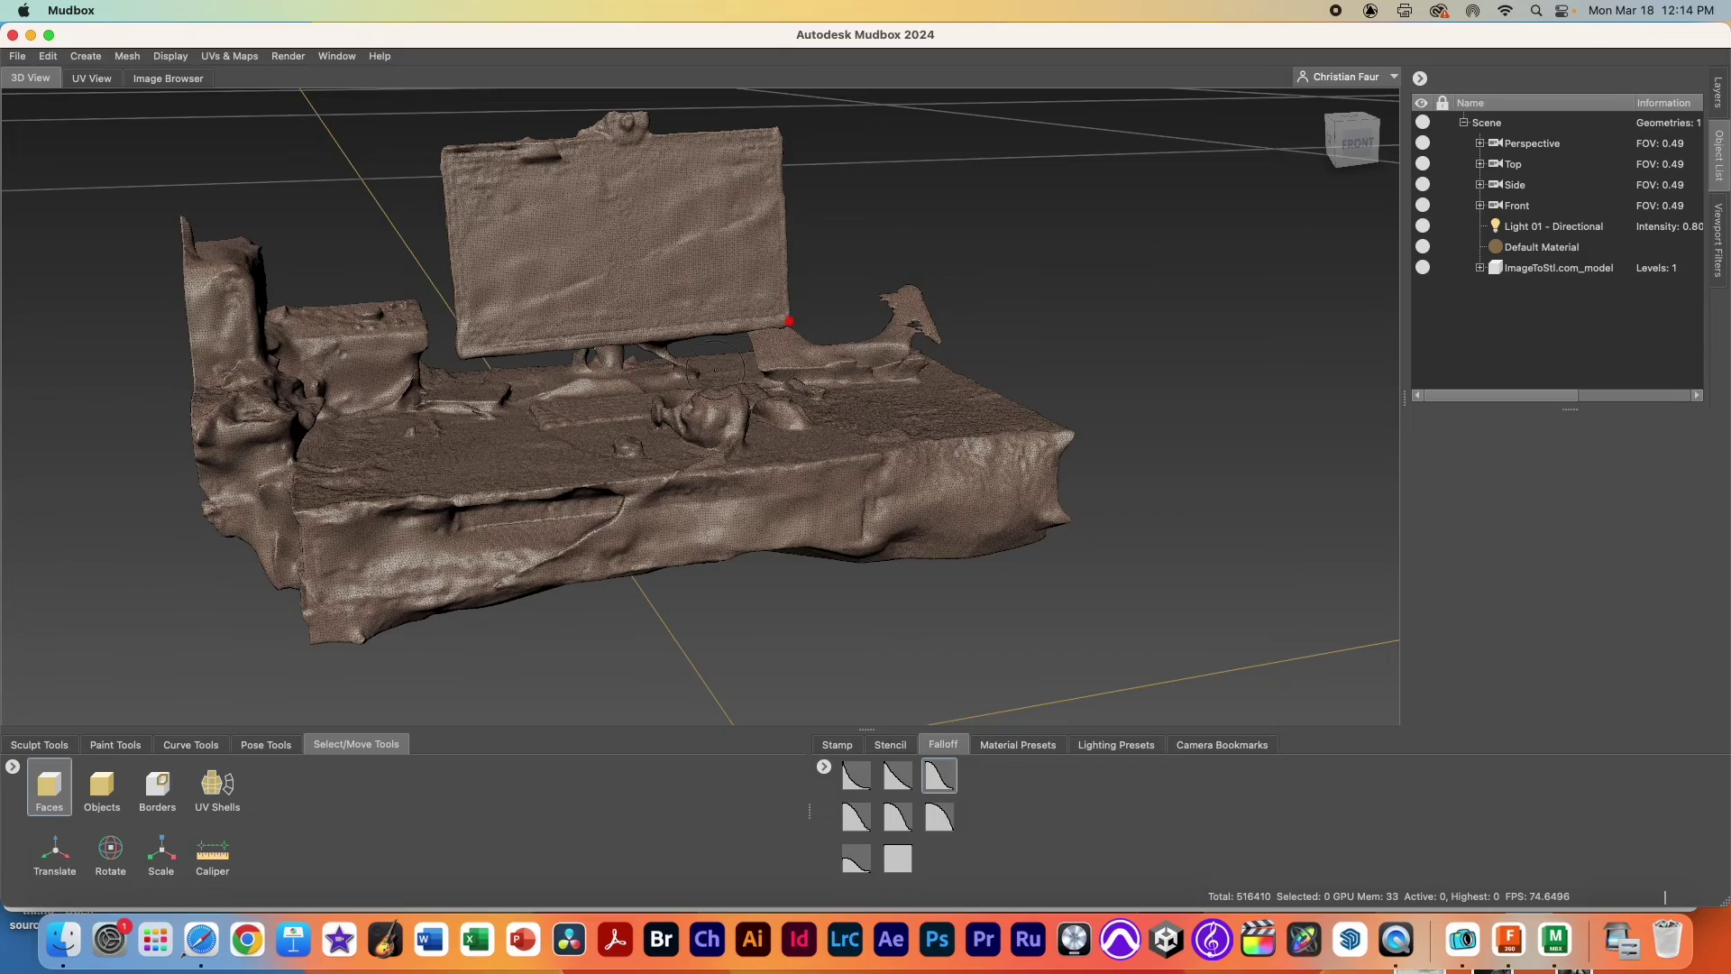
alt+drag(813, 281, 136, 252)
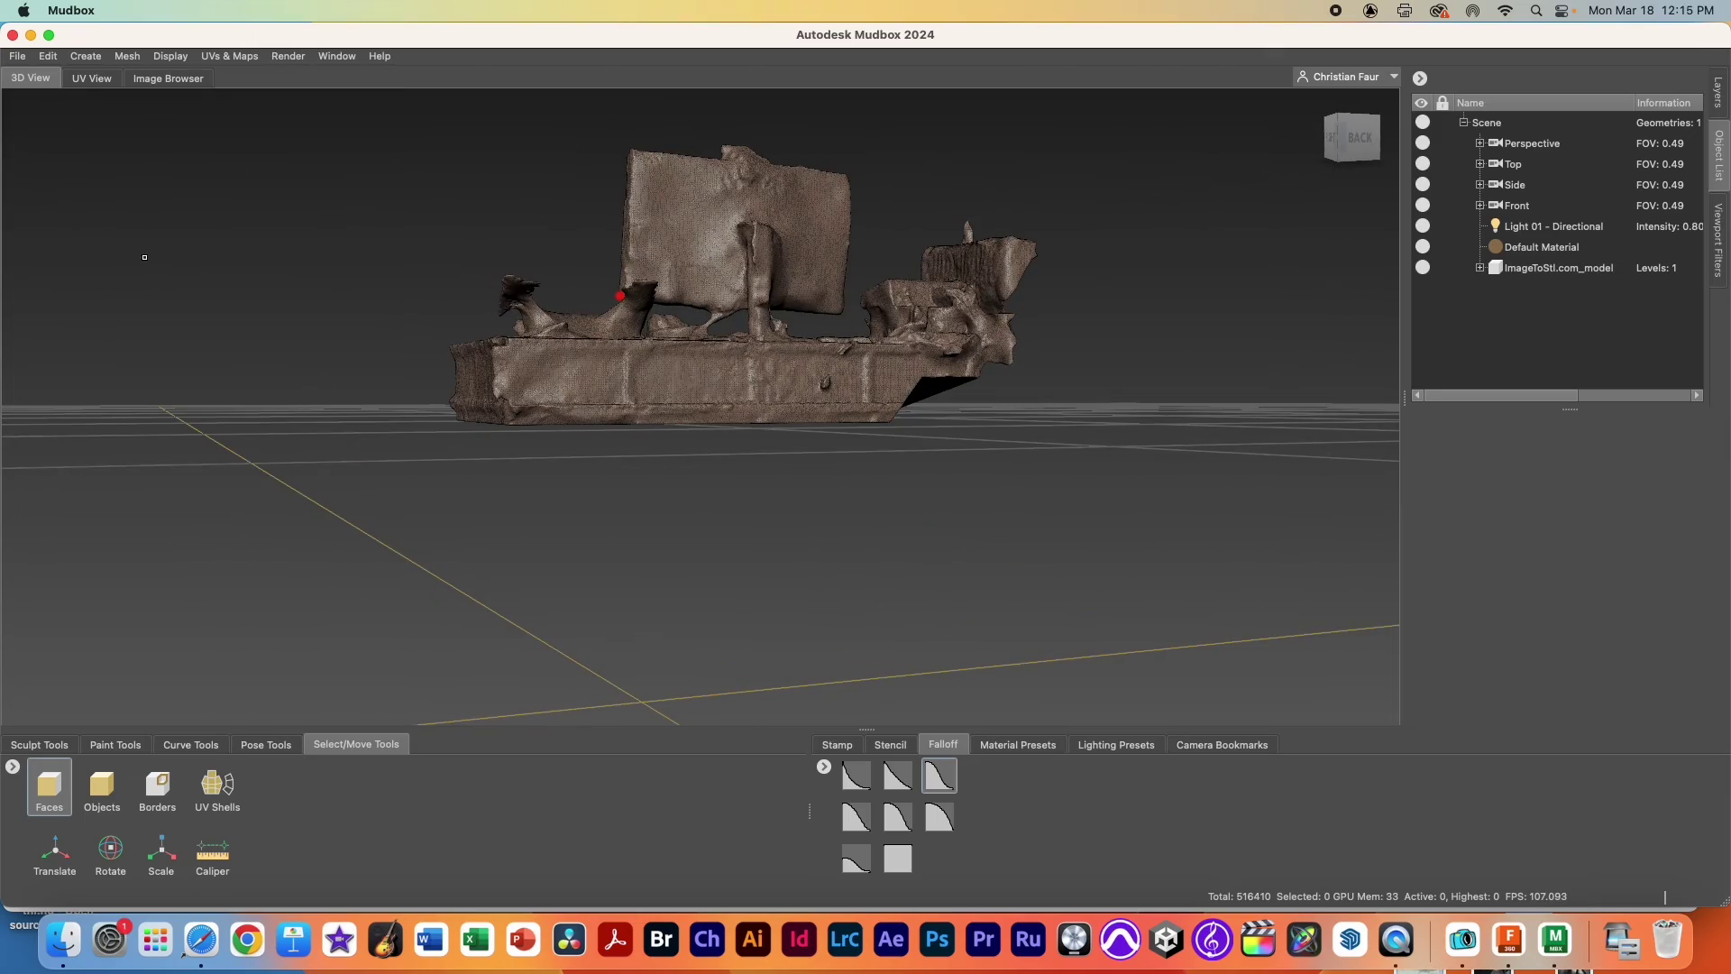
alt+drag(937, 365, 1569, 411)
alt+drag(725, 327, 715, 327)
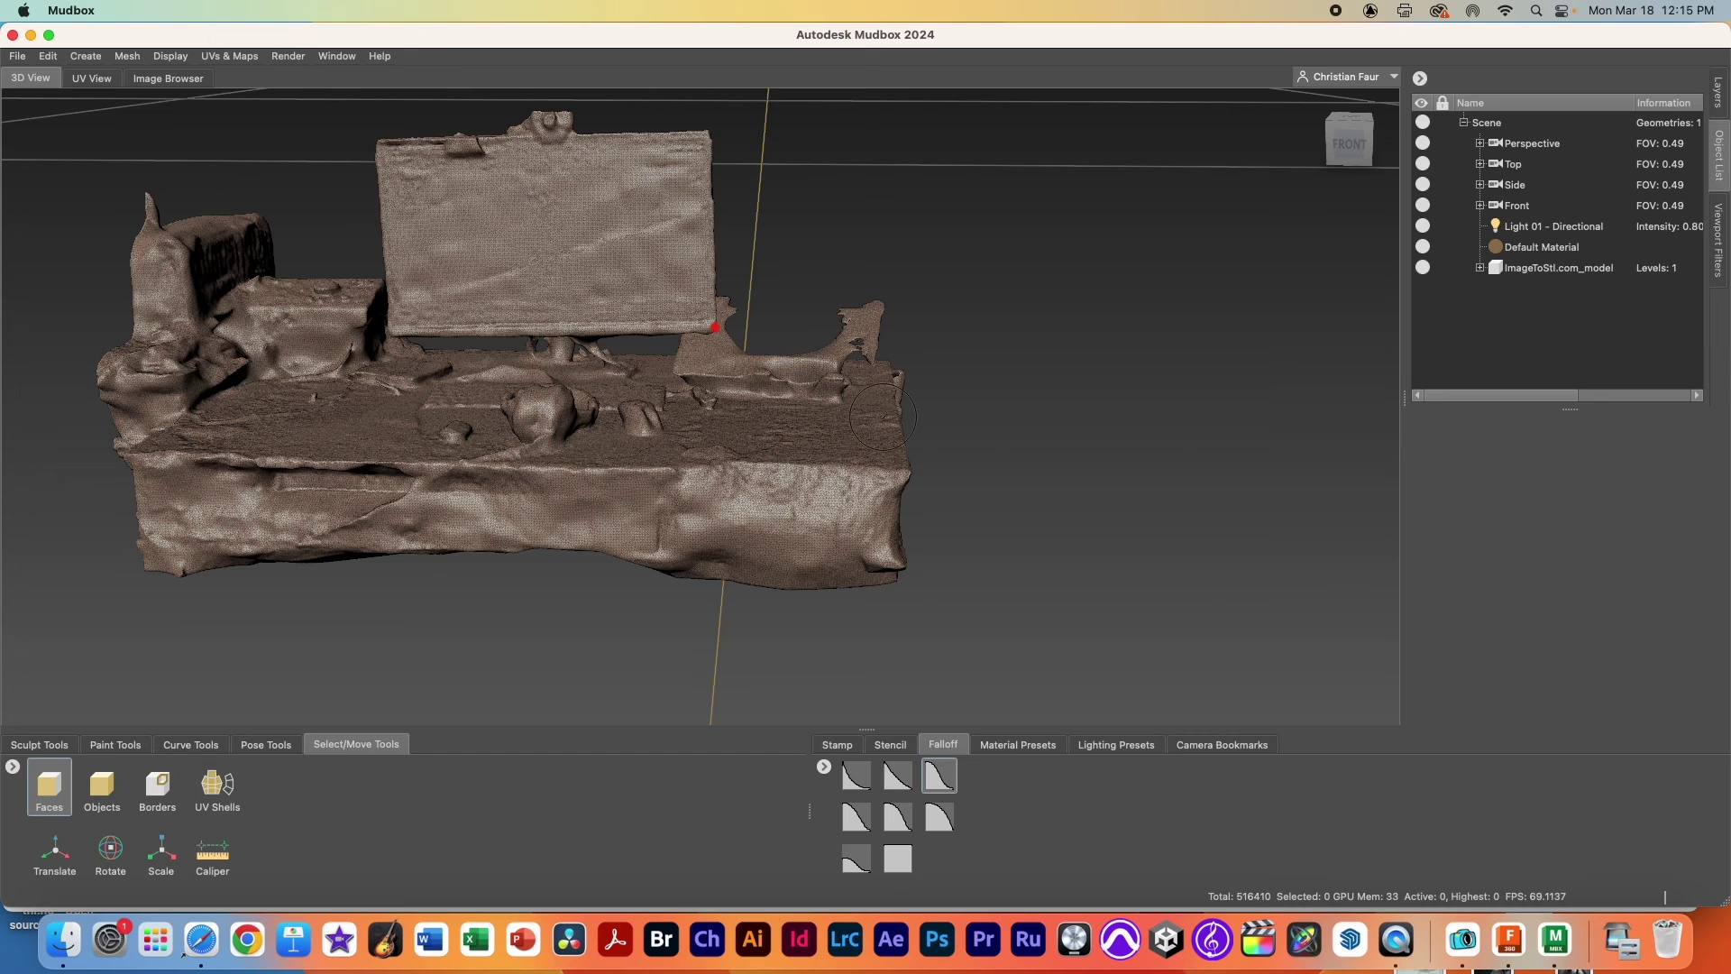
drag(868, 354, 861, 329)
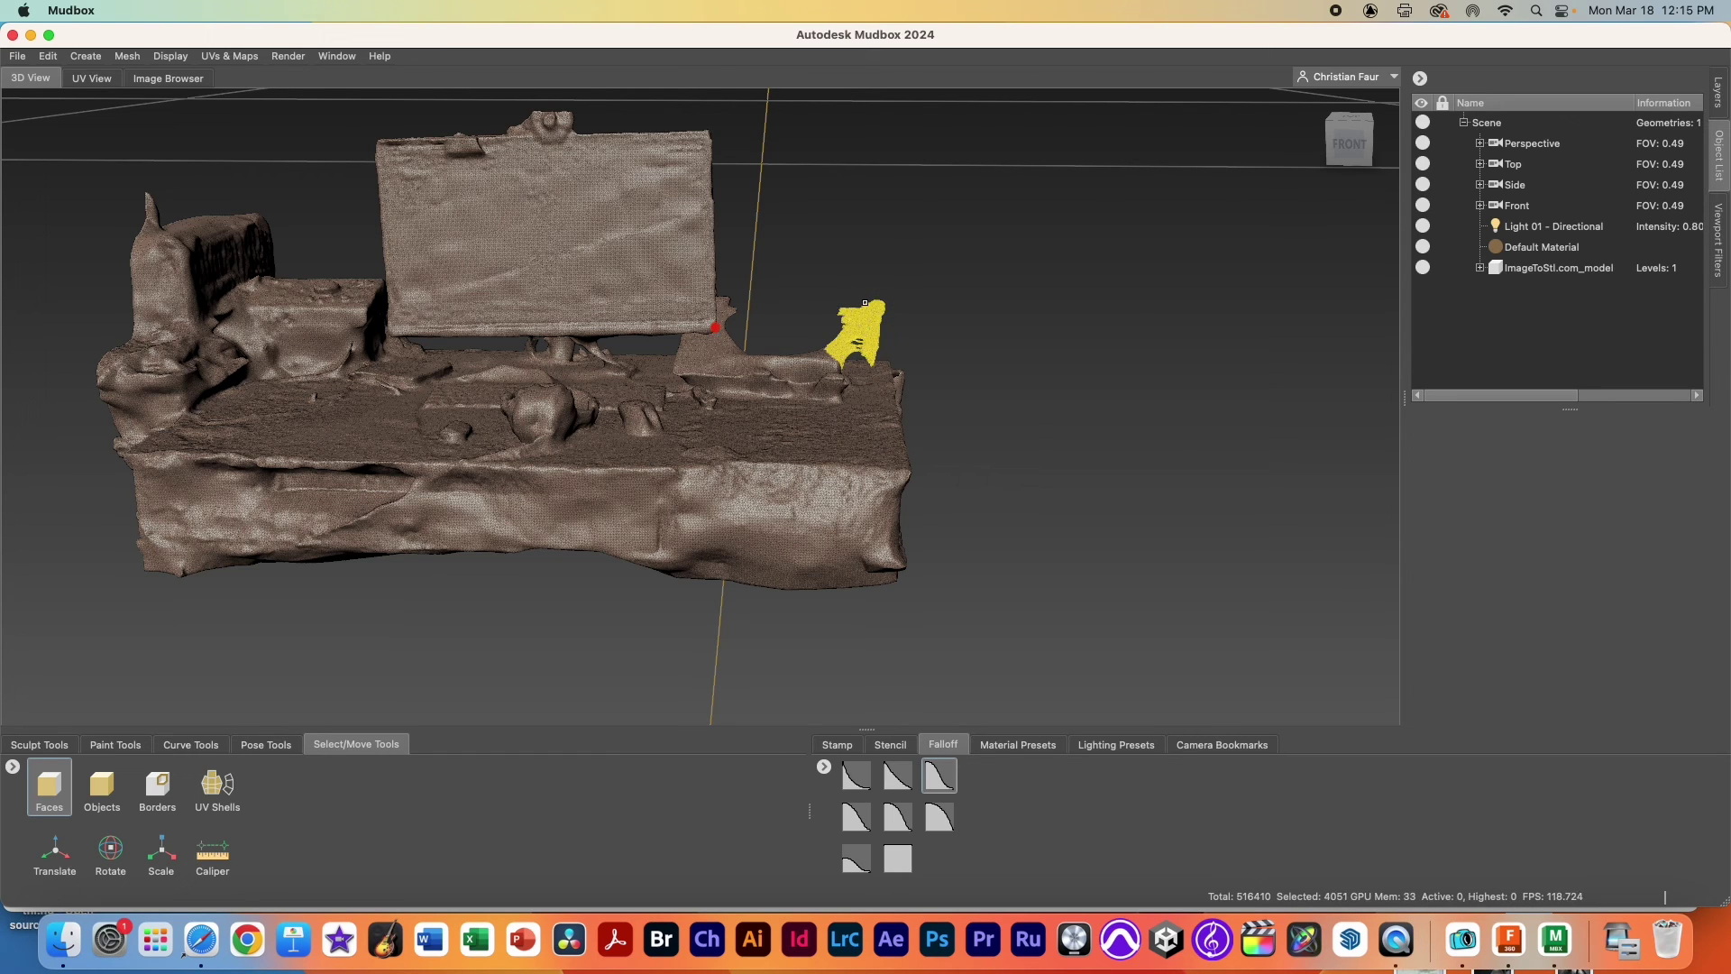